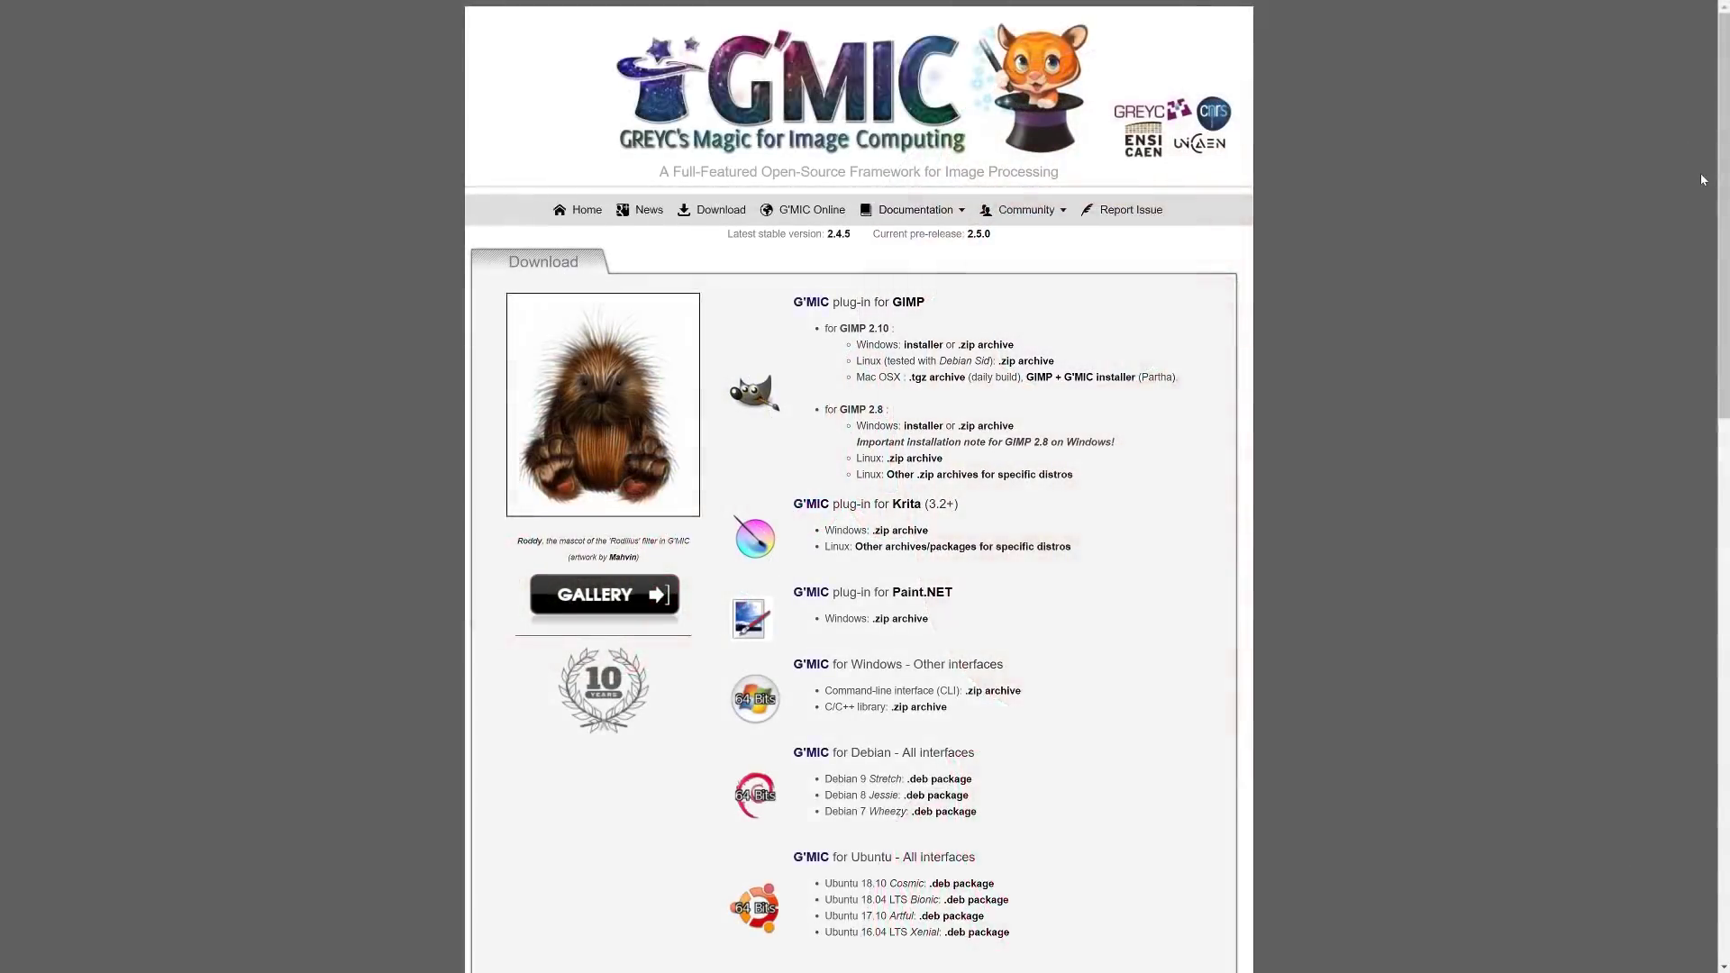
Step: Look through the G'MIC download page for the available GIMP plug-in packages and installation options
{"action": "scroll", "coordinate": [1685, 178], "scroll_direction": "down", "scroll_amount": 1}
{"action": "scroll", "coordinate": [1680, 181], "scroll_direction": "down", "scroll_amount": 5}
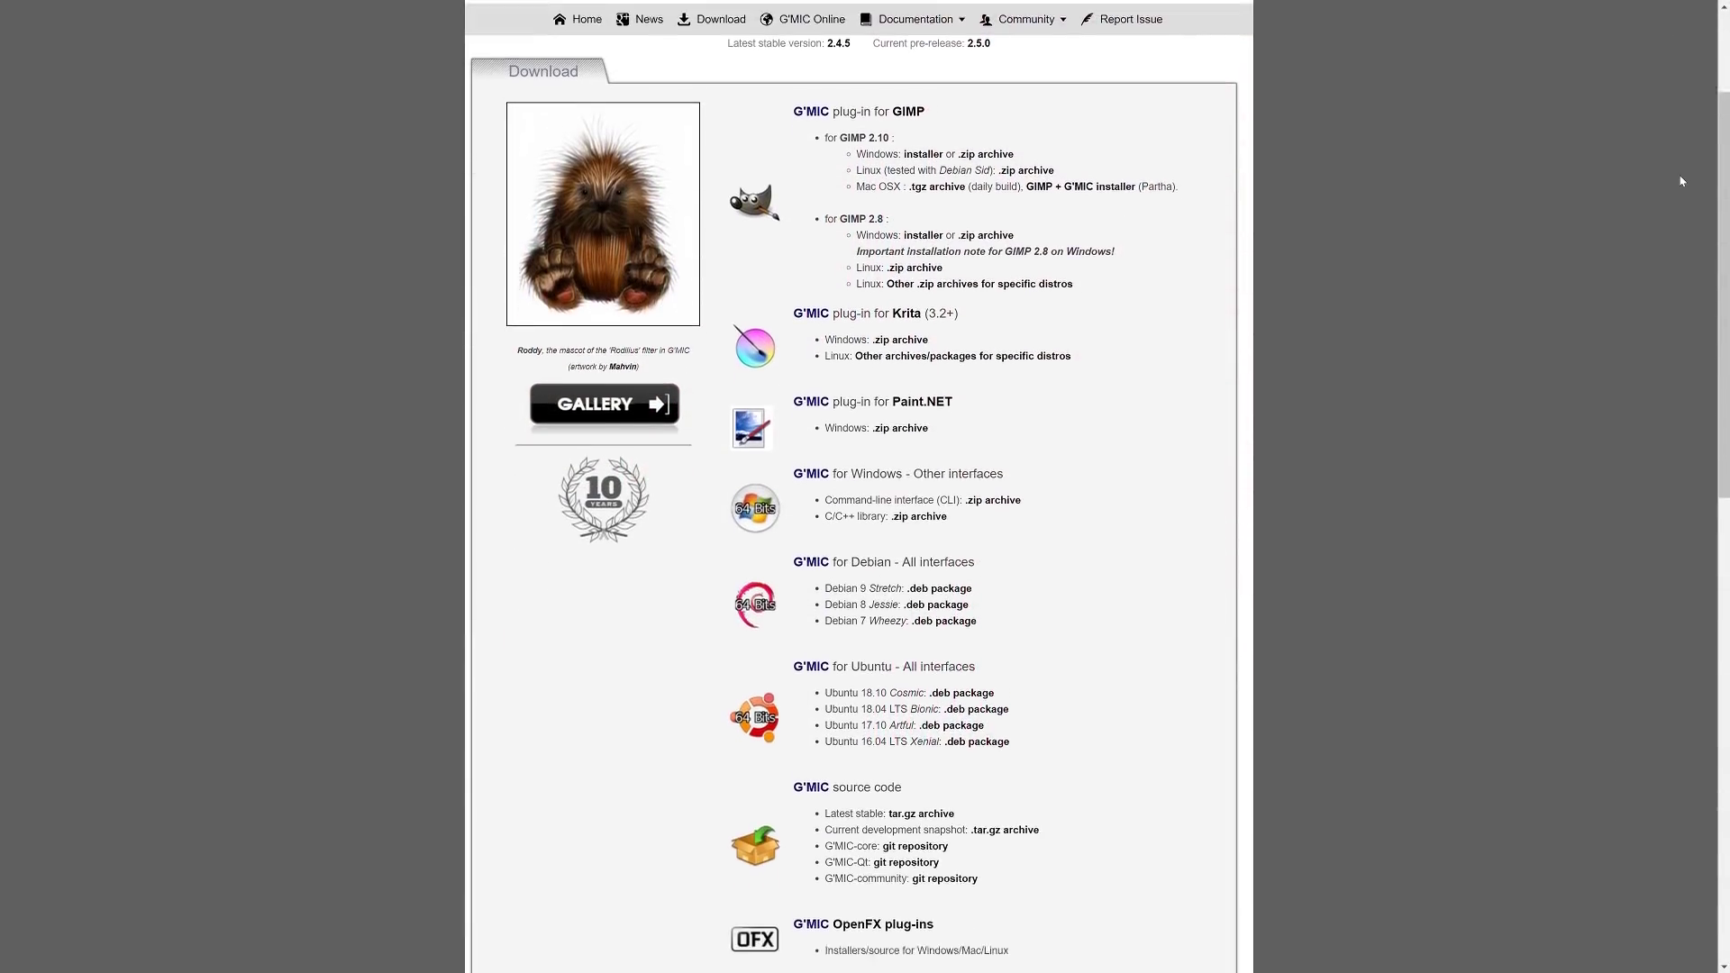
{"action": "scroll", "coordinate": [1680, 181], "scroll_direction": "down", "scroll_amount": 6}
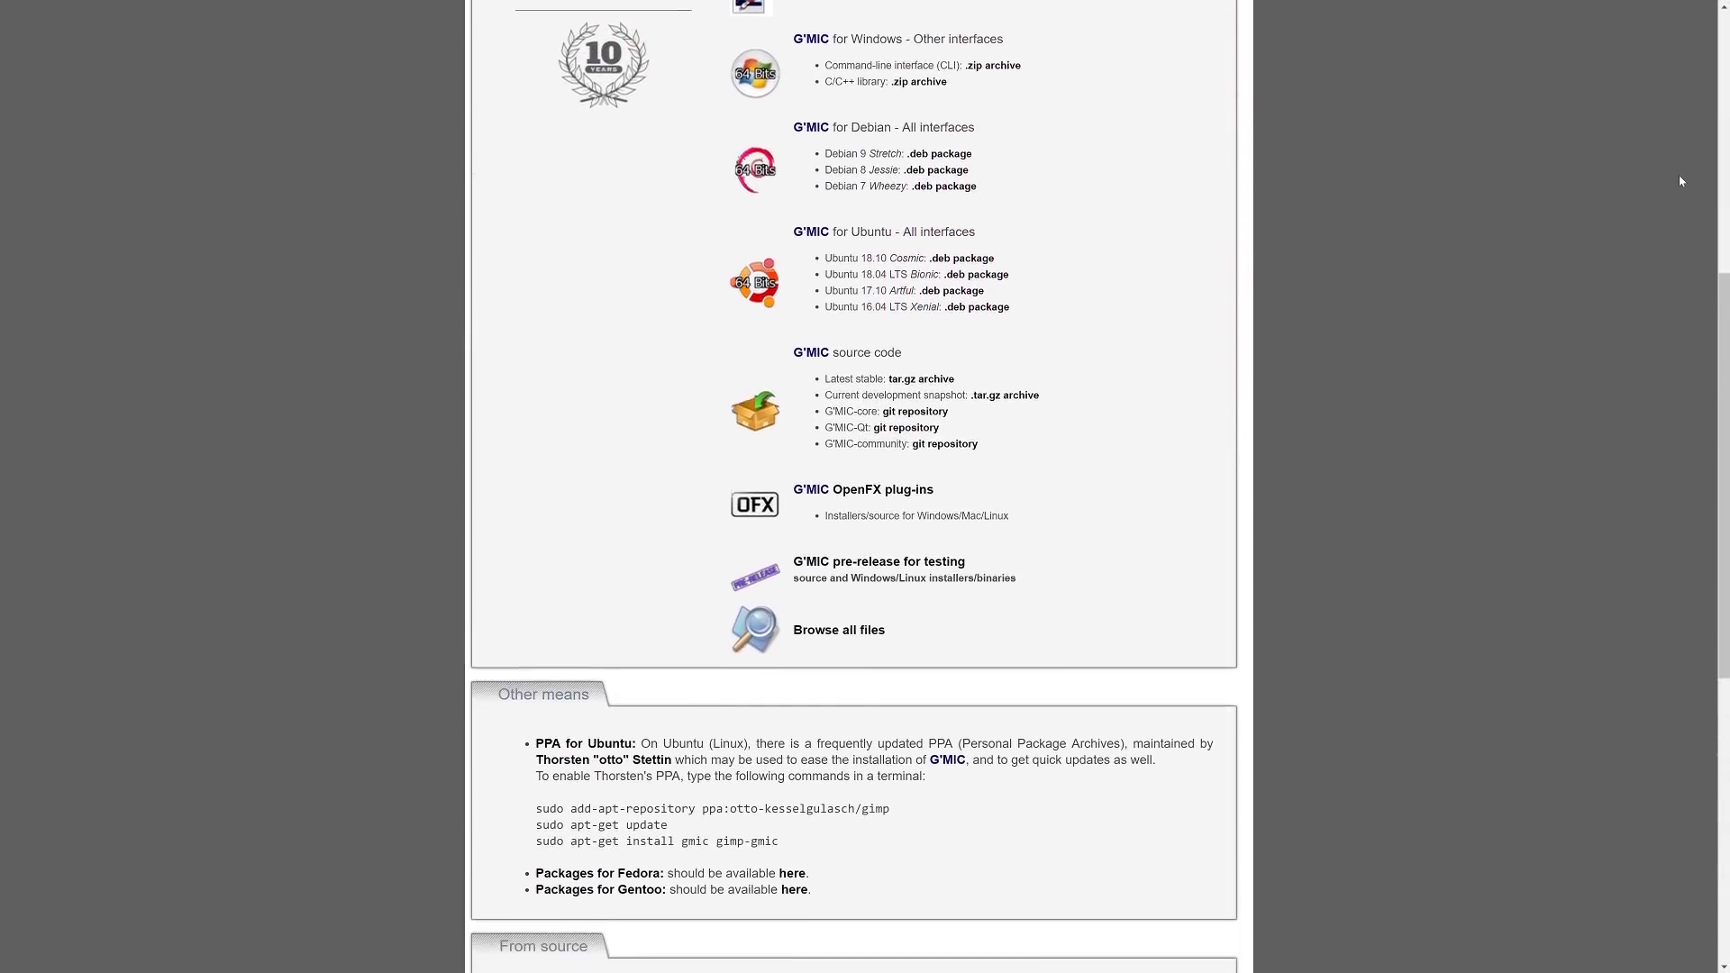
{"action": "scroll", "coordinate": [1678, 181], "scroll_direction": "down", "scroll_amount": 2}
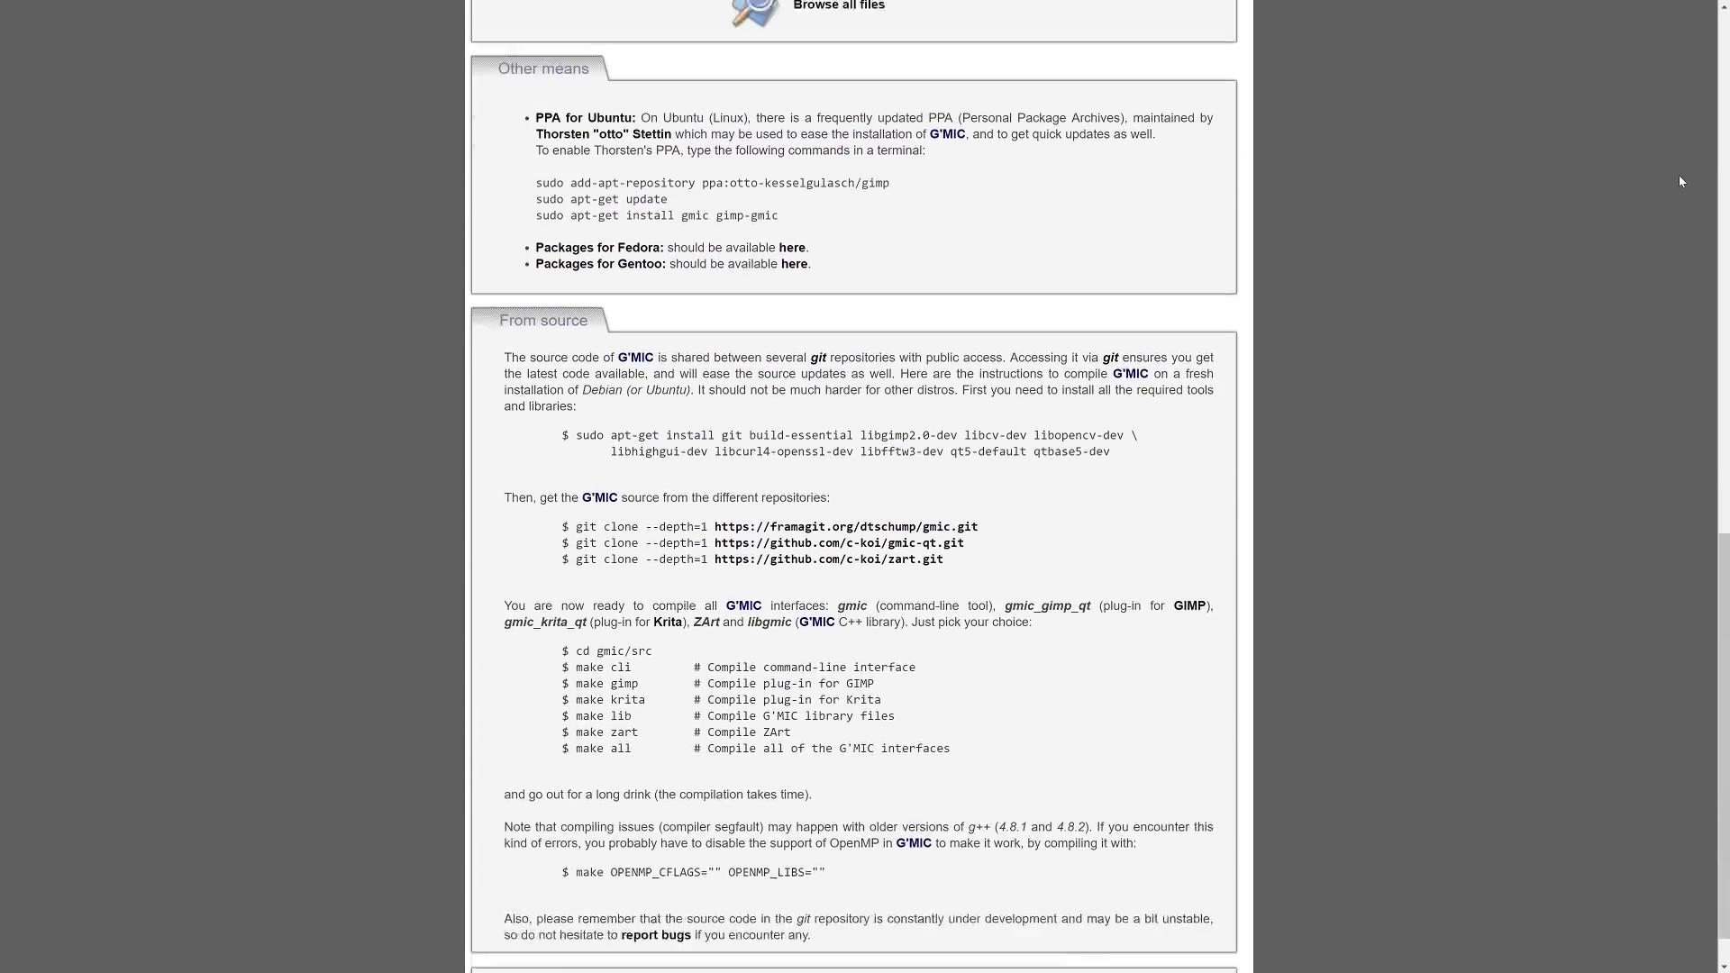
{"action": "scroll", "coordinate": [1665, 262], "scroll_direction": "up", "scroll_amount": 5}
{"action": "scroll", "coordinate": [1652, 313], "scroll_direction": "up", "scroll_amount": 9}
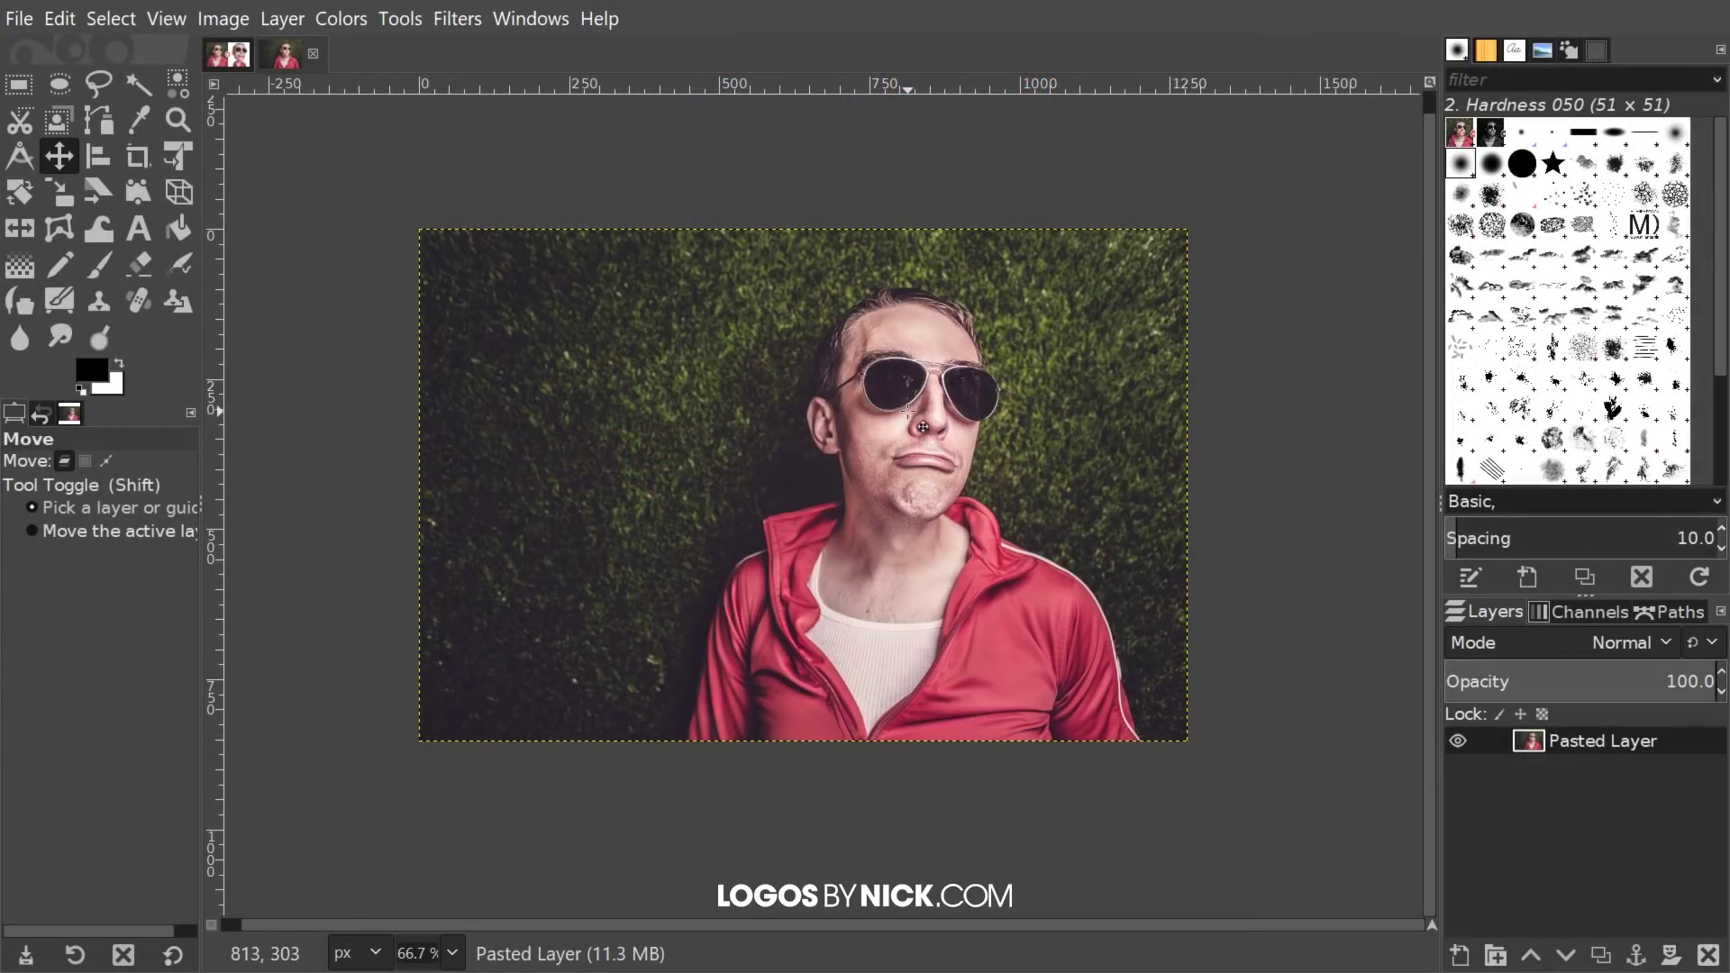
Step: Check the Pasted Layer's context options to see whether it already has an alpha channel
{"action": "left_click_drag", "start_coordinate": [879, 373], "coordinate": [836, 406]}
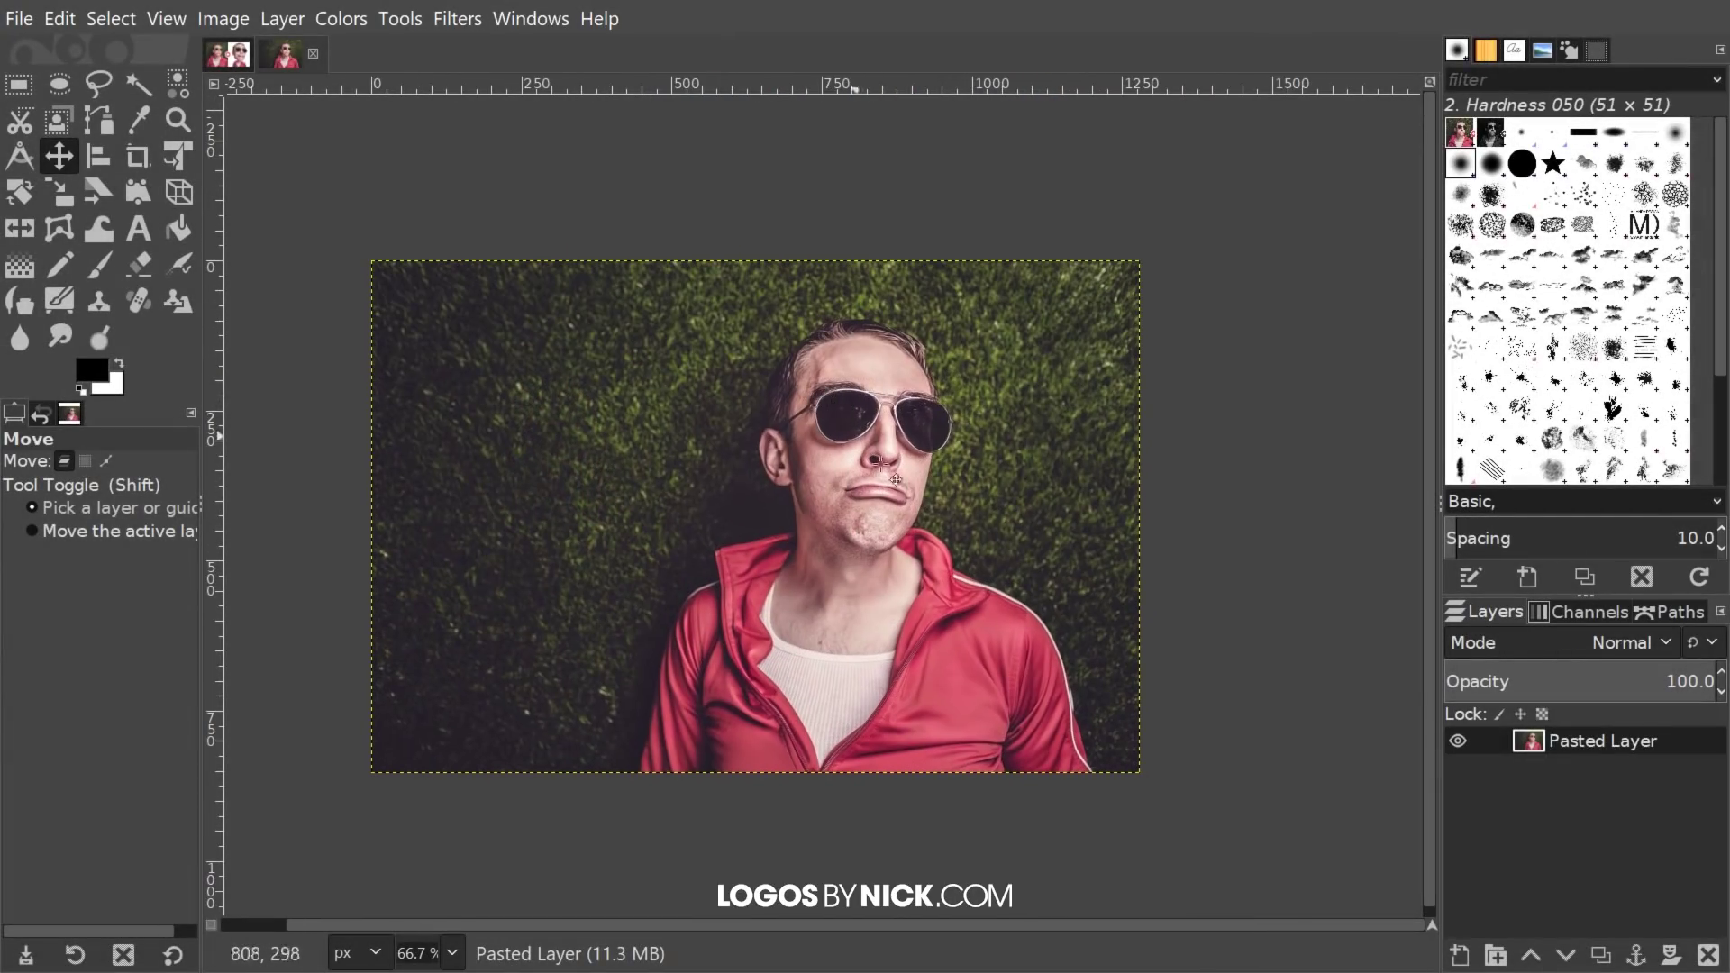
{"action": "left_click_drag", "start_coordinate": [979, 439], "coordinate": [1002, 412]}
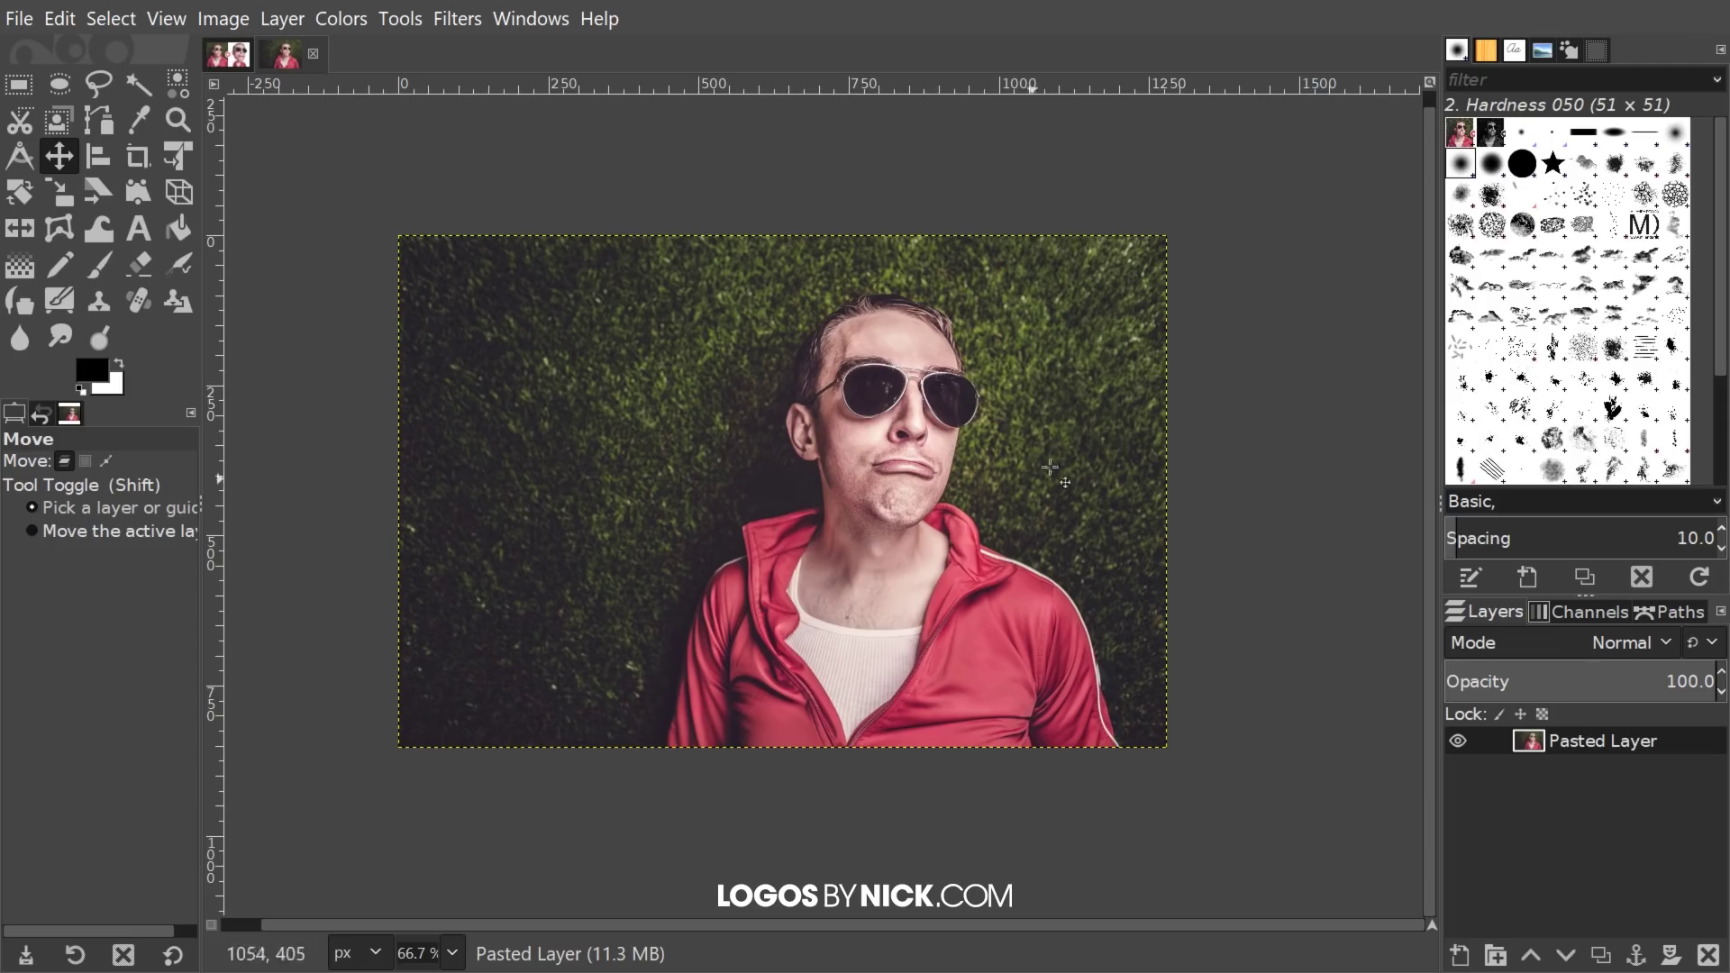
{"action": "scroll", "coordinate": [994, 464], "scroll_direction": "down", "scroll_amount": 1}
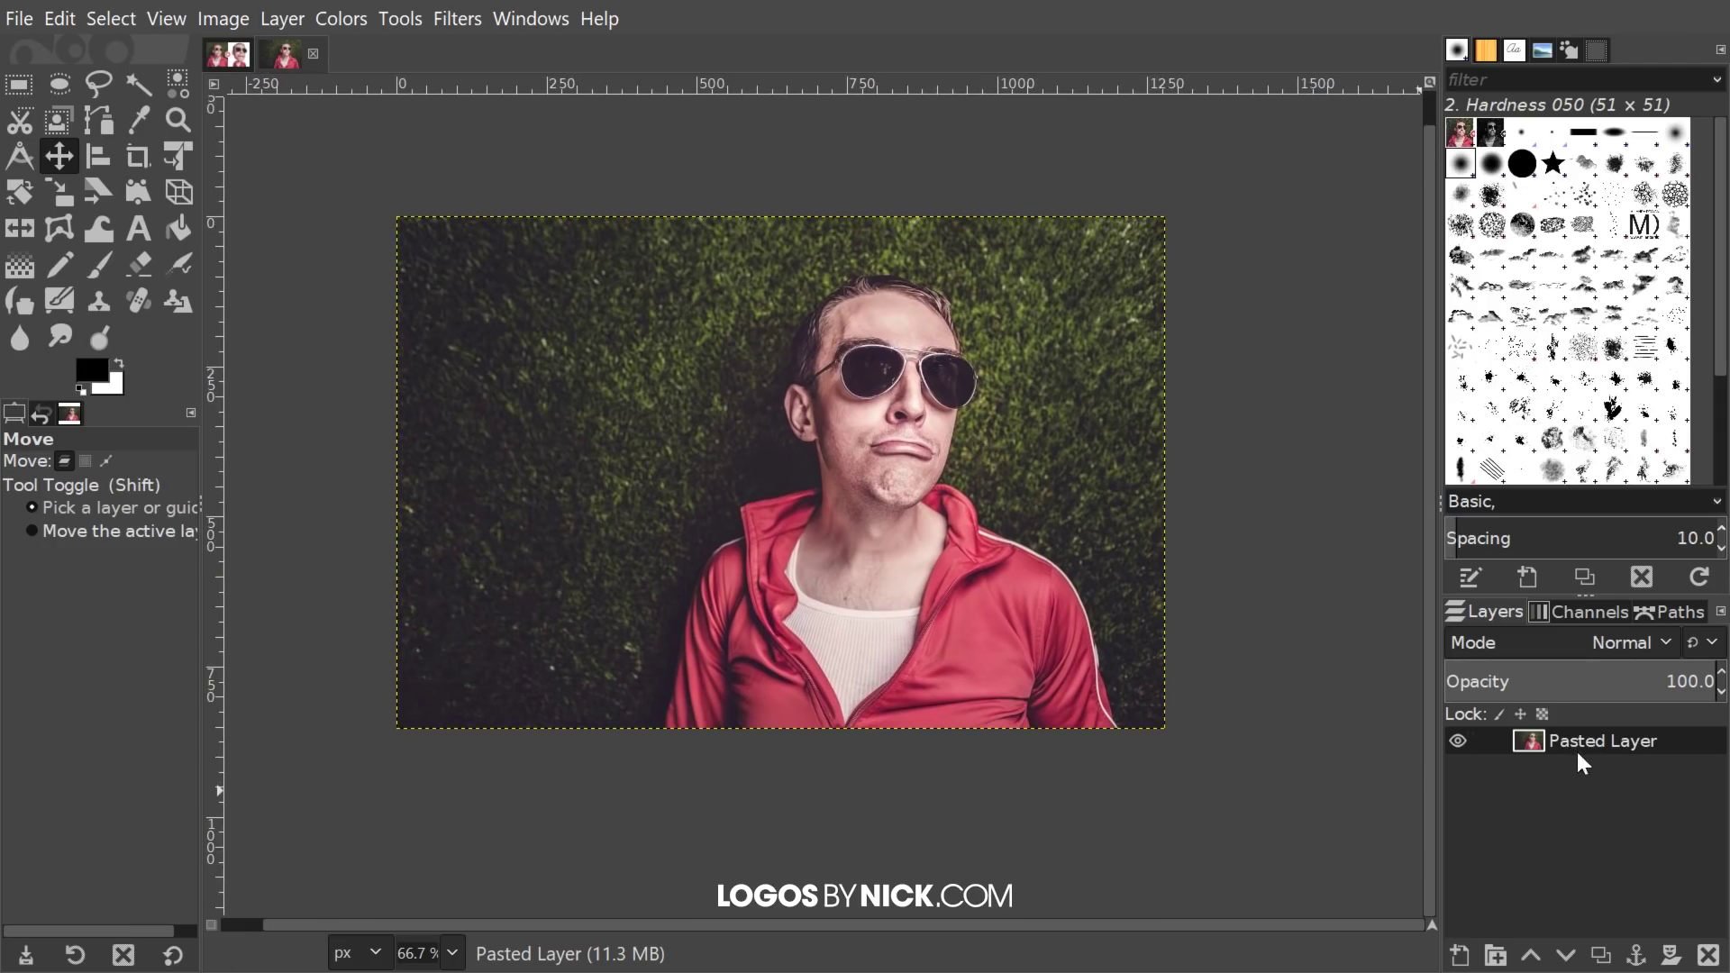
{"action": "right_click", "coordinate": [1601, 752]}
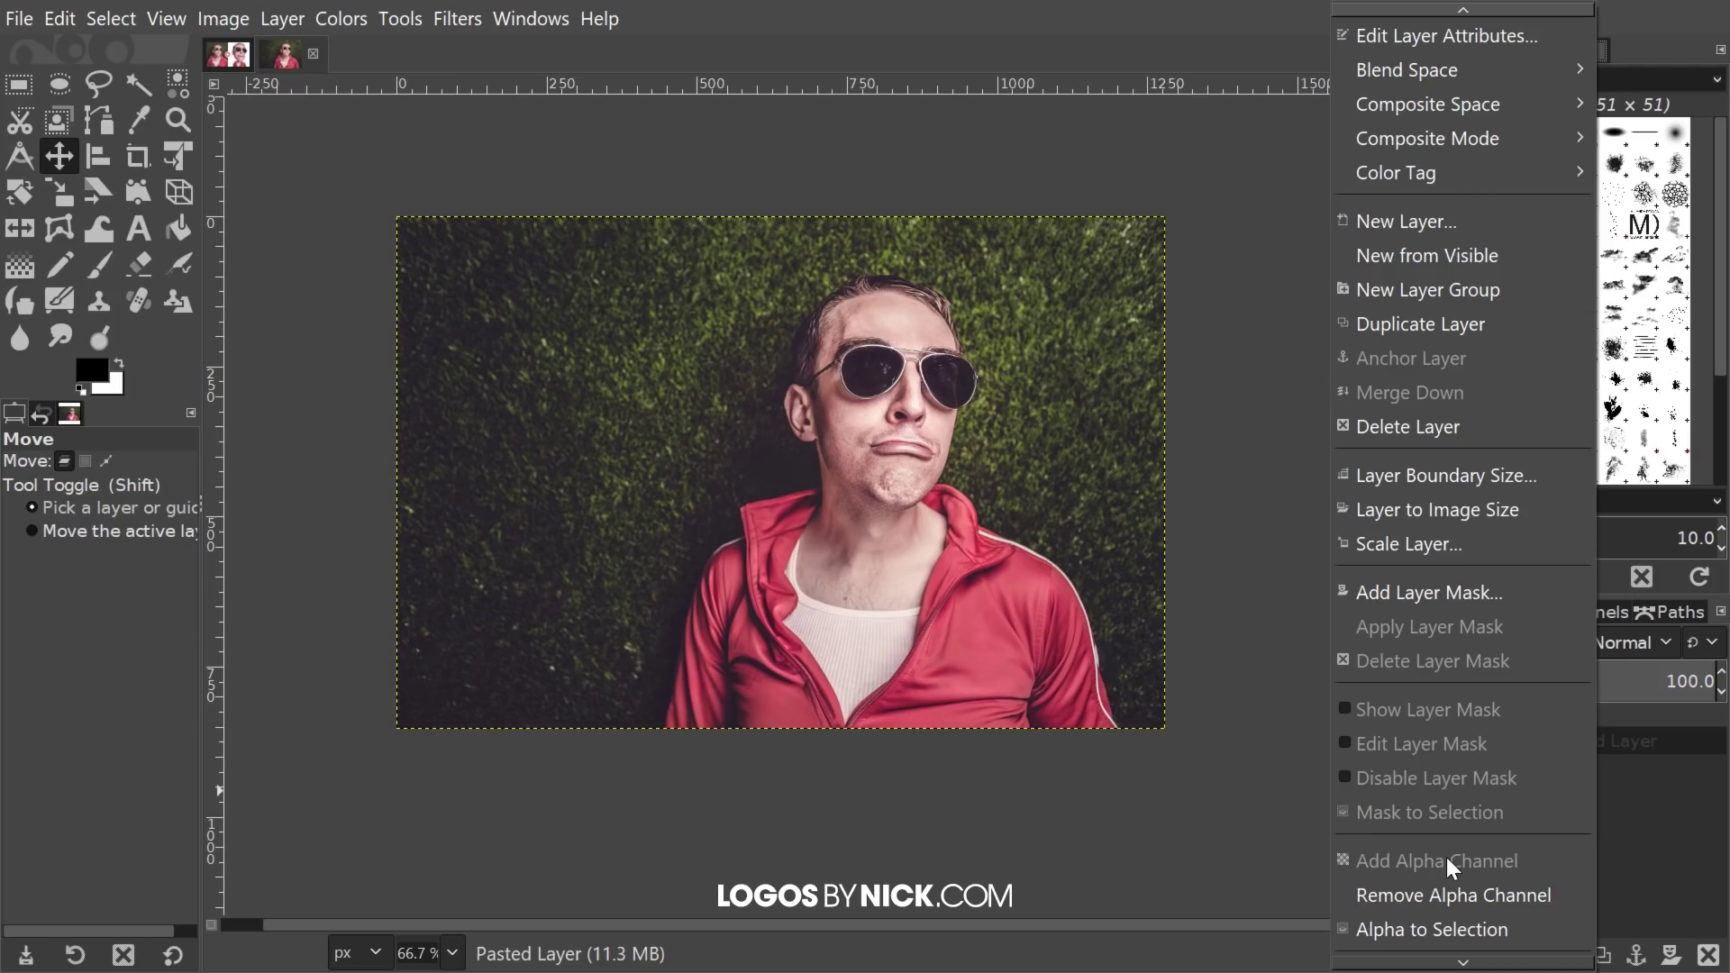
{"action": "left_click", "coordinate": [1663, 757]}
{"action": "left_click_drag", "start_coordinate": [965, 543], "coordinate": [925, 518]}
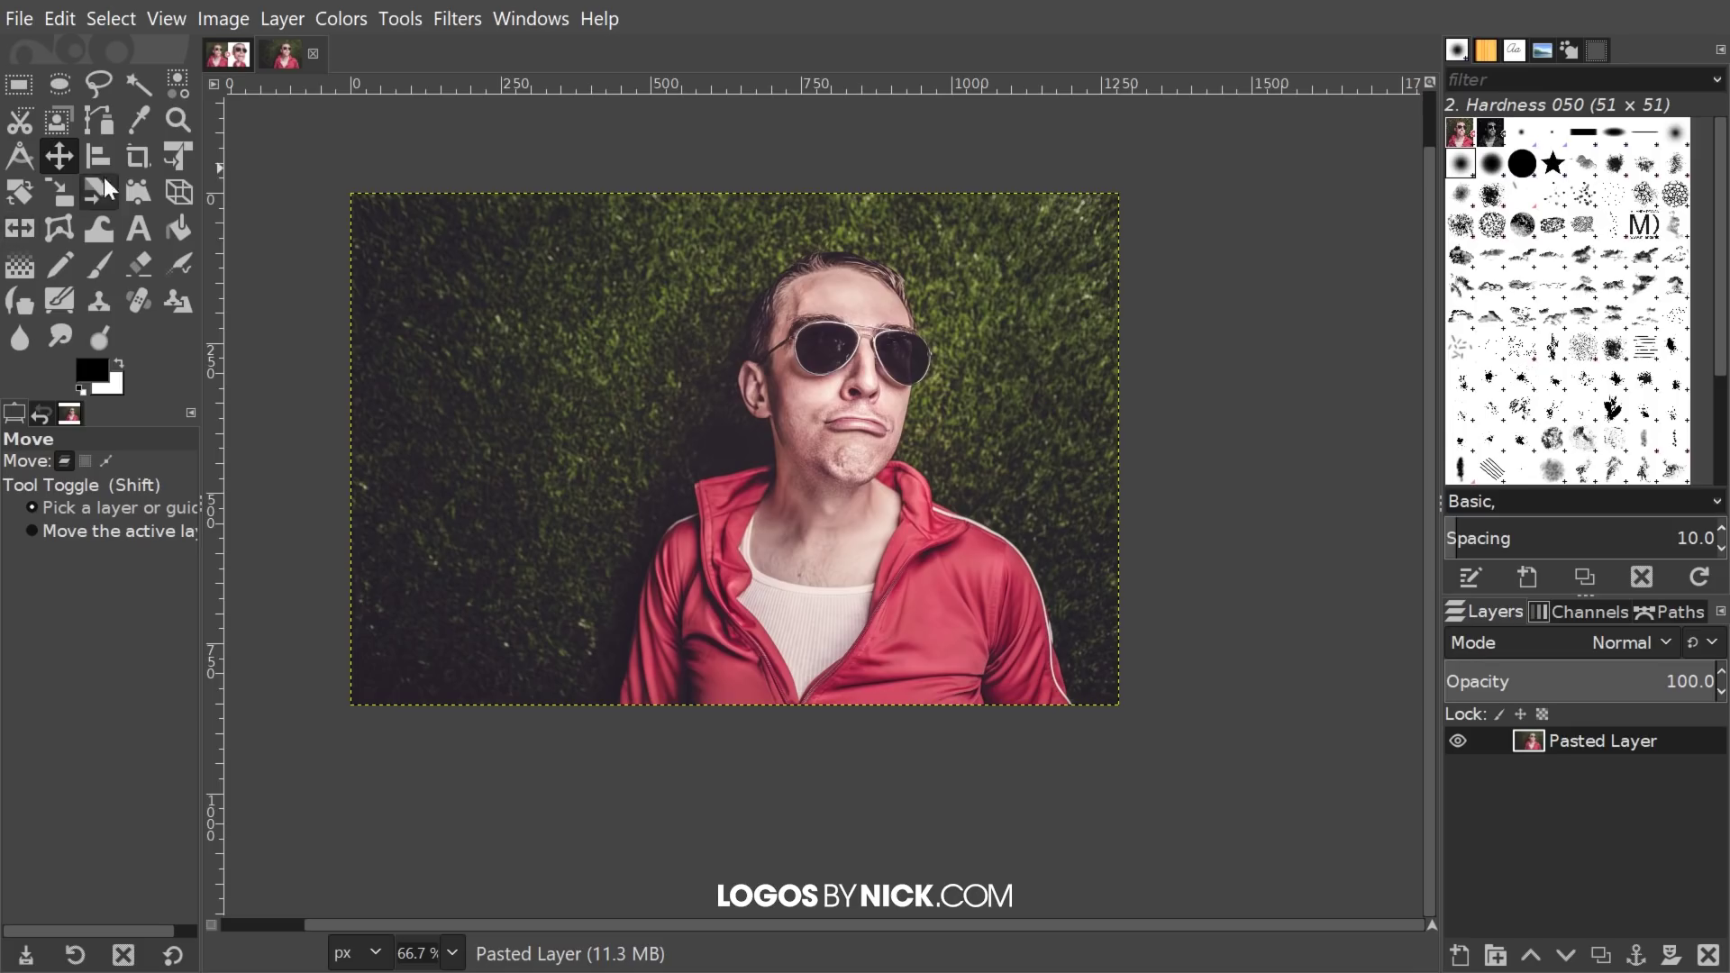
Step: With the Paths tool, start outlining the man just below the image's lower edge and trace up the lower part of his left-hand sleeve
{"action": "left_click", "coordinate": [100, 121]}
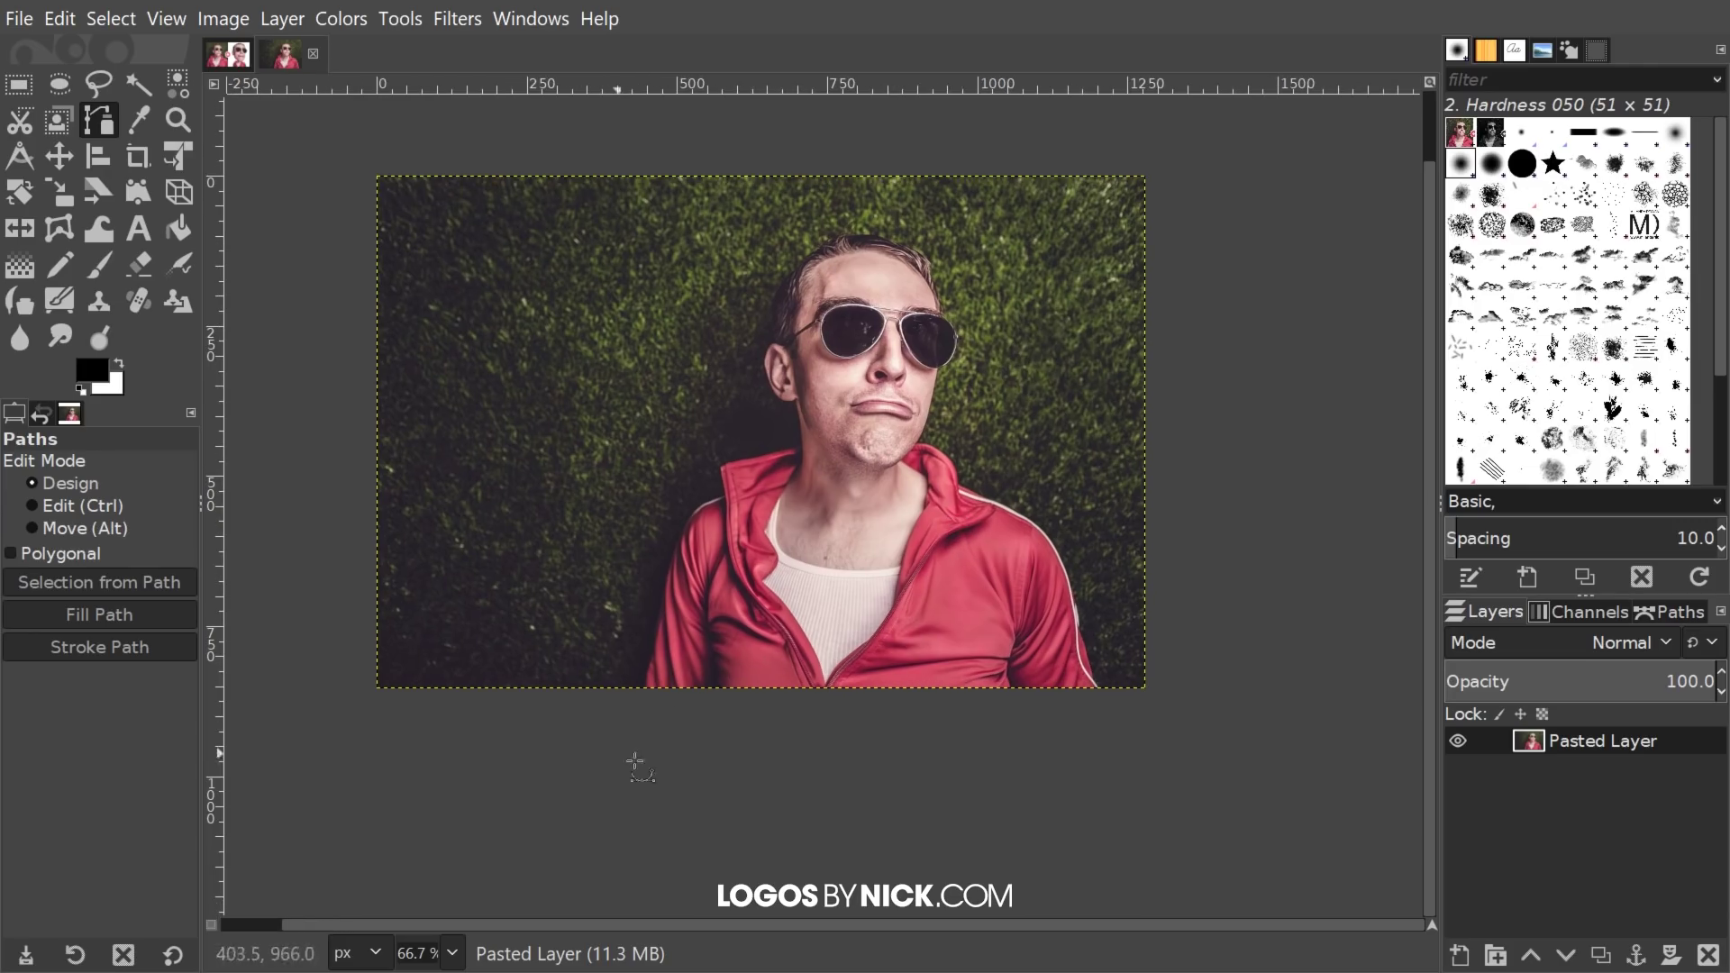
{"action": "key", "text": "ctrl"}
{"action": "scroll", "coordinate": [642, 696], "scroll_direction": "up", "scroll_amount": 5}
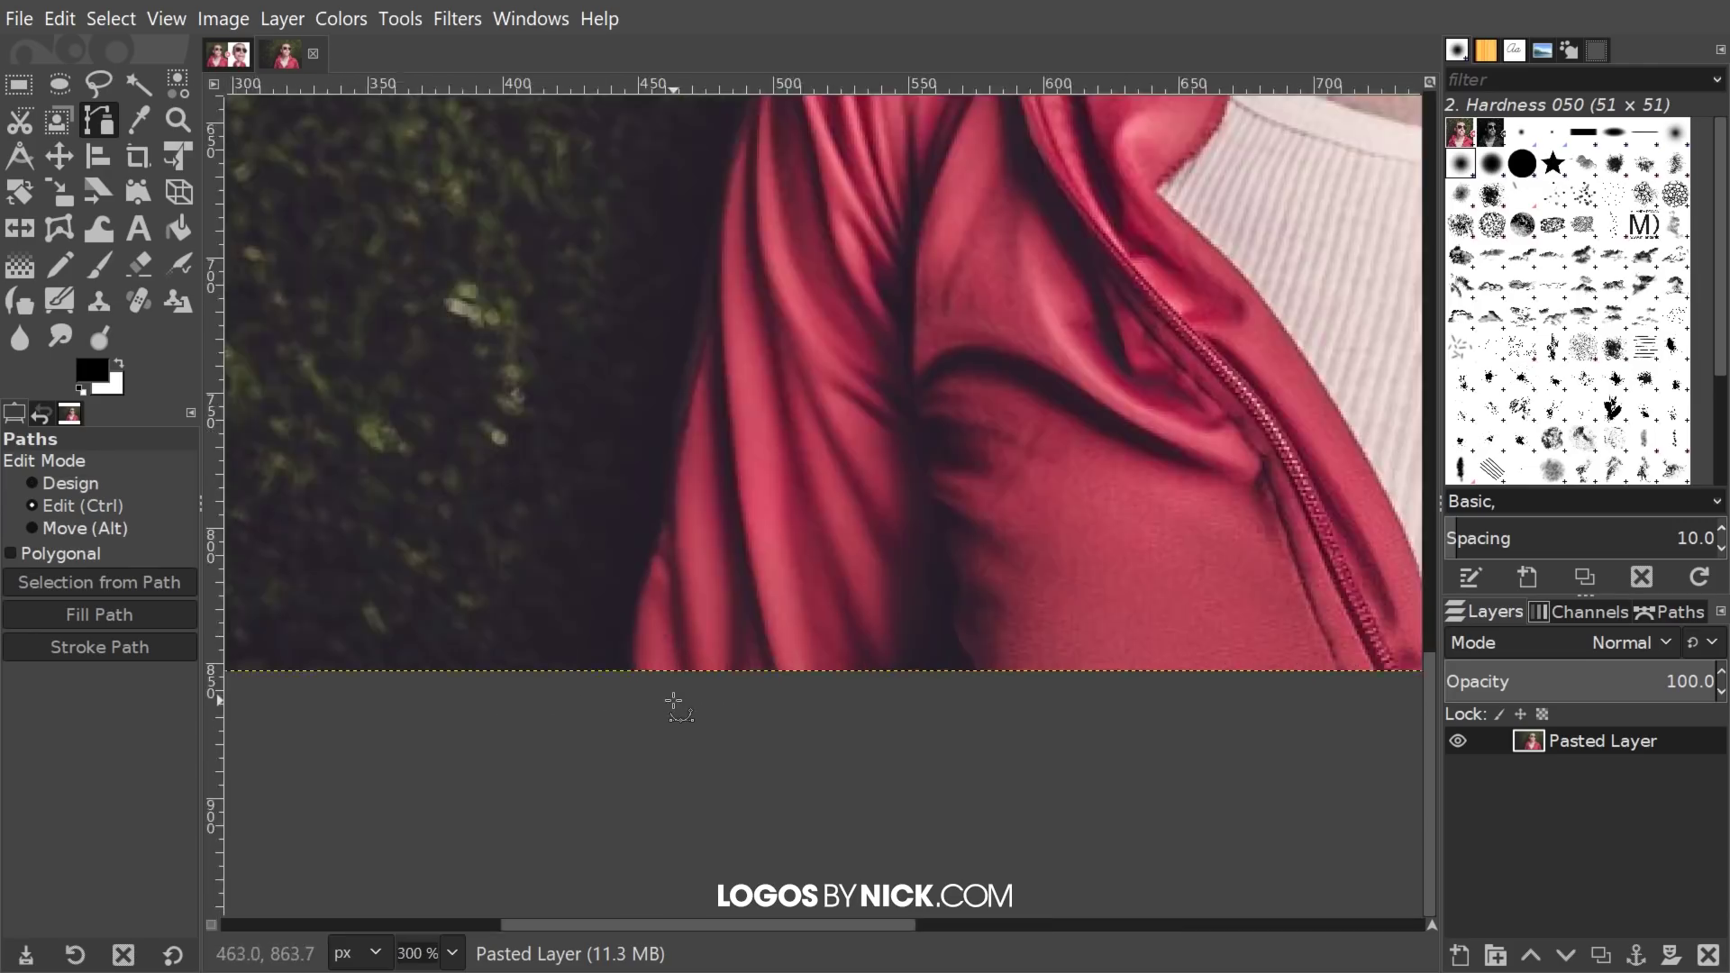
{"action": "left_click", "coordinate": [615, 693]}
{"action": "left_click", "coordinate": [618, 648]}
{"action": "left_click", "coordinate": [625, 578]}
{"action": "left_click", "coordinate": [662, 446]}
{"action": "left_click", "coordinate": [662, 371]}
{"action": "left_click", "coordinate": [676, 301]}
Step: Continue the path up the outer edge of the left-hand sleeve, undoing misplaced anchors along the way
{"action": "left_click_drag", "start_coordinate": [696, 219], "coordinate": [565, 740]}
{"action": "left_click", "coordinate": [568, 700]}
{"action": "left_click", "coordinate": [584, 632]}
{"action": "left_click", "coordinate": [601, 561]}
{"action": "left_click", "coordinate": [619, 491]}
{"action": "key", "text": "ctrl+z"}
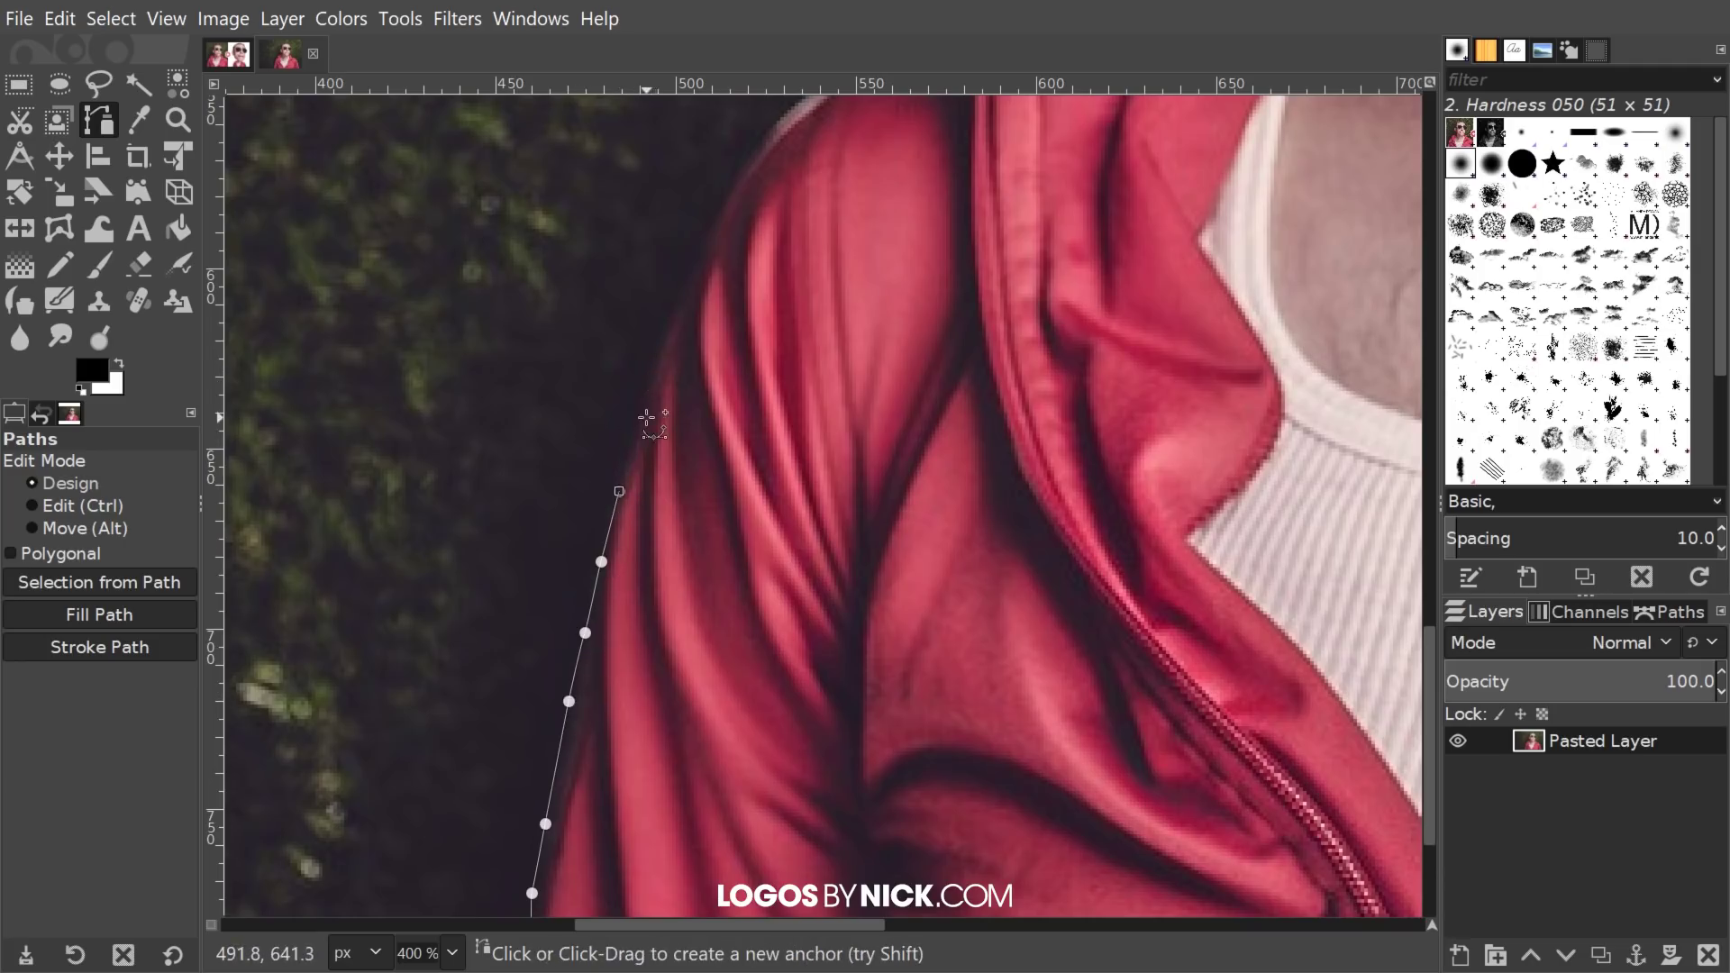
{"action": "left_click", "coordinate": [675, 310]}
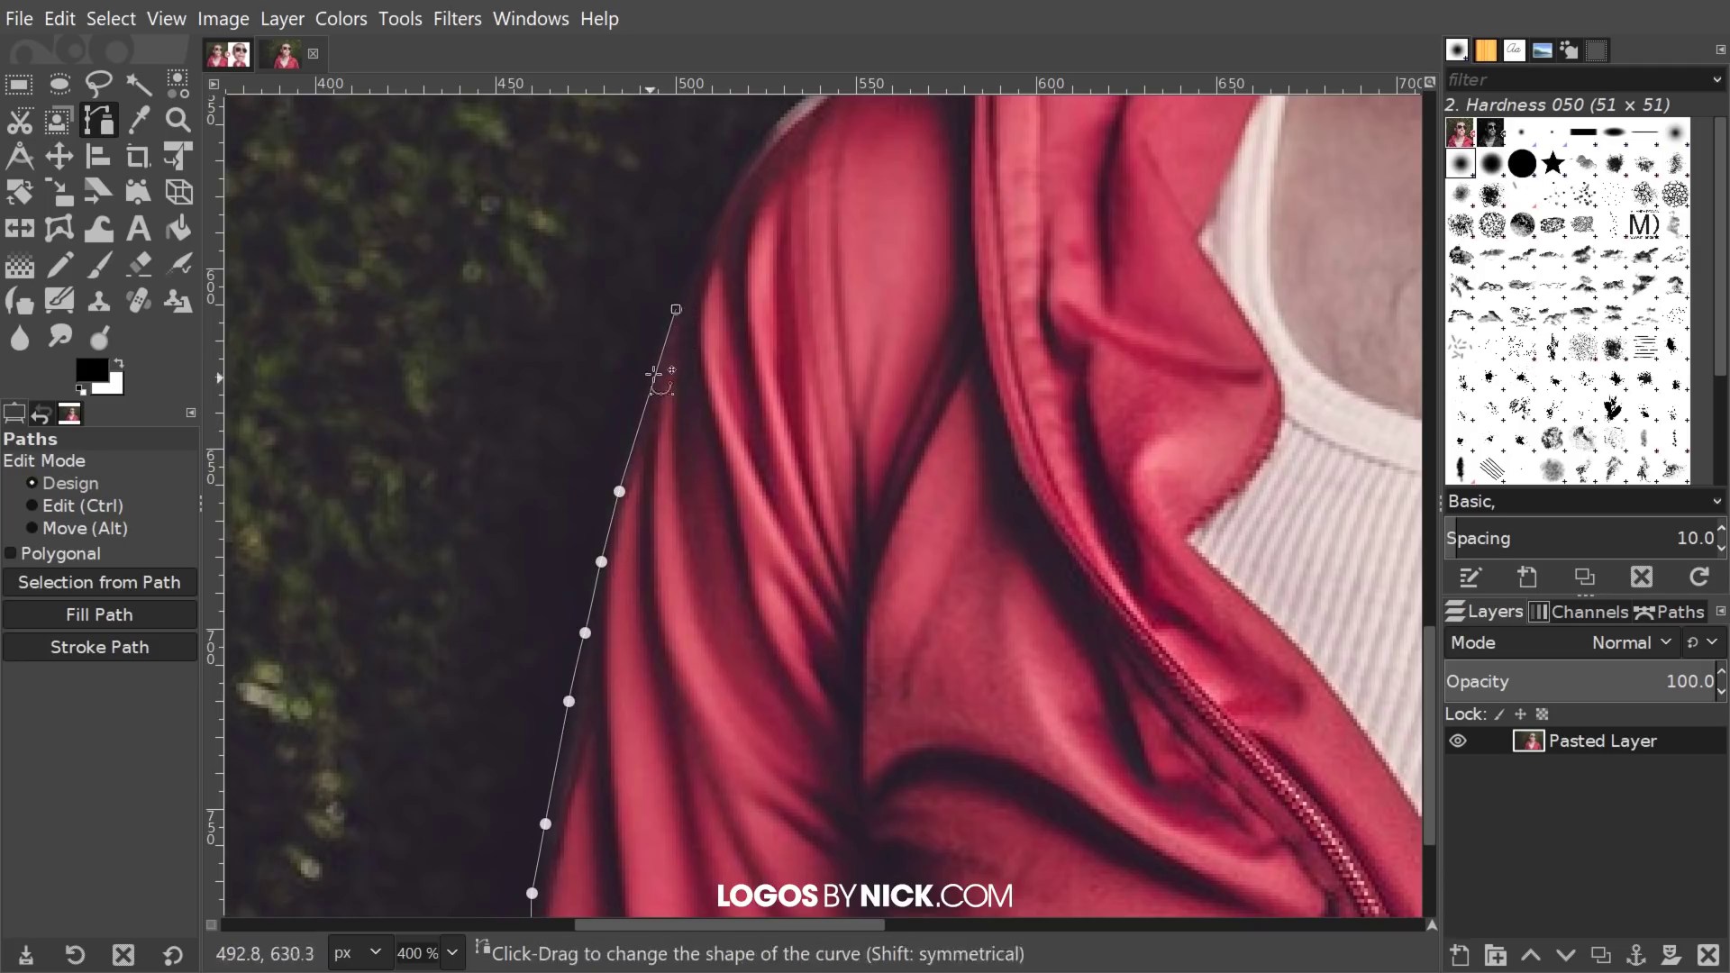
{"action": "key", "text": "ctrl+z"}
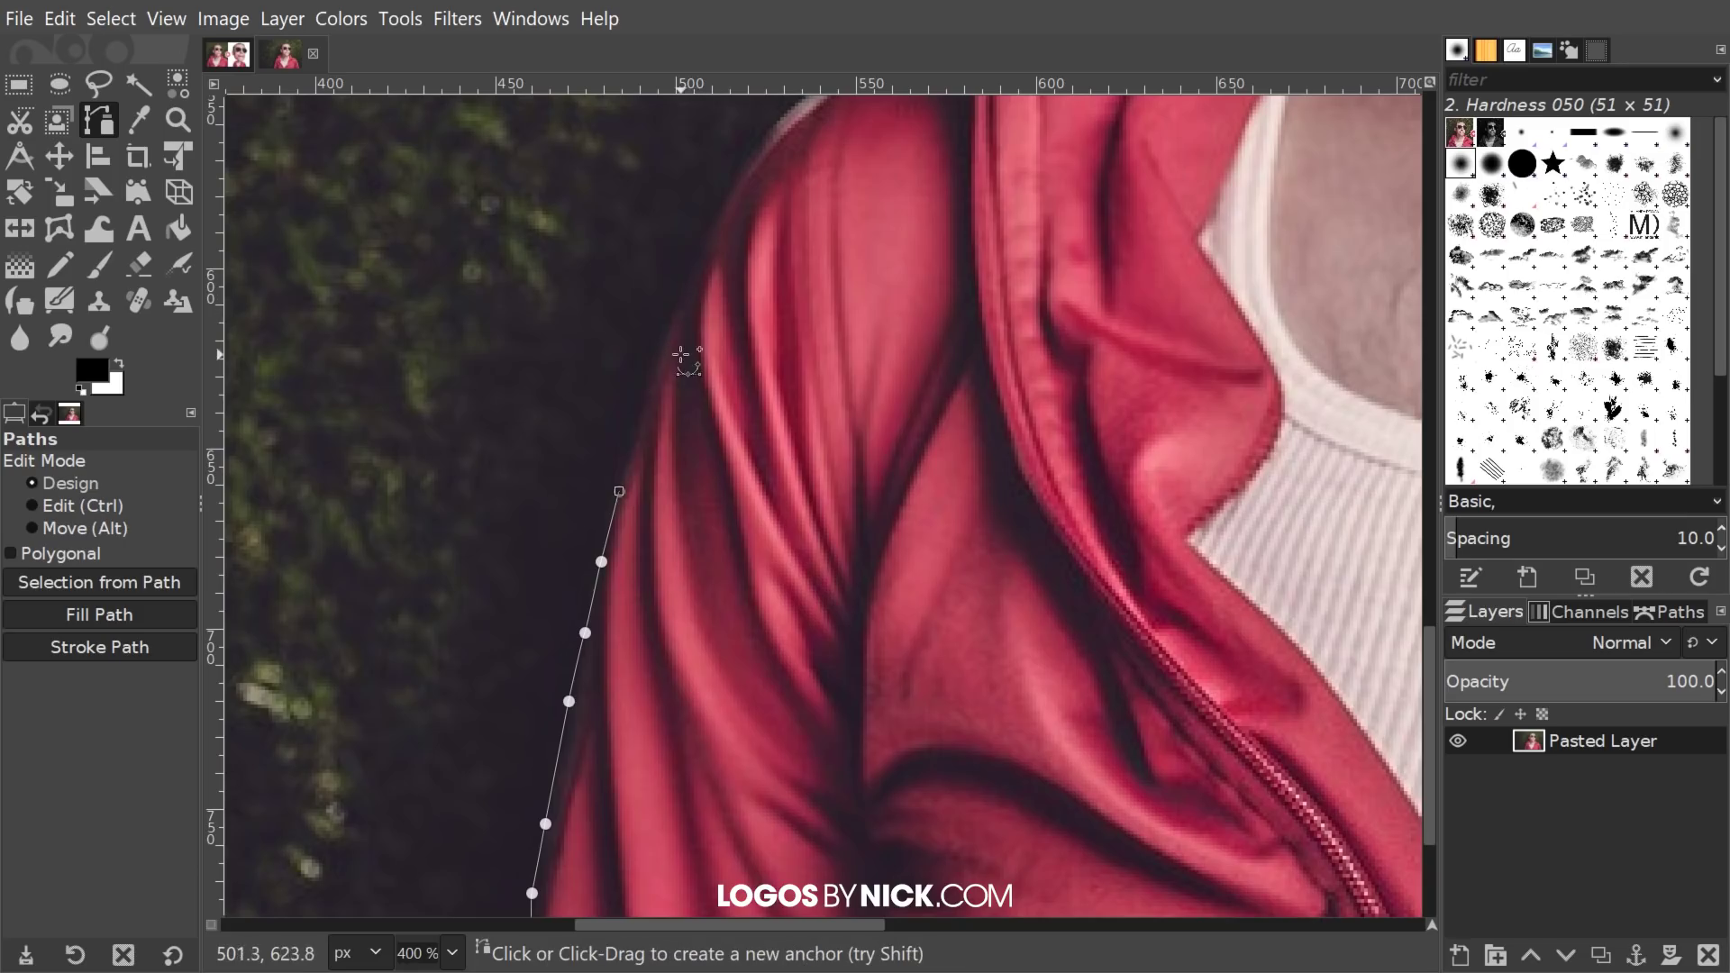
{"action": "scroll", "coordinate": [620, 551], "scroll_direction": "up", "scroll_amount": 2}
{"action": "left_click", "coordinate": [623, 488]}
{"action": "left_click", "coordinate": [659, 401]}
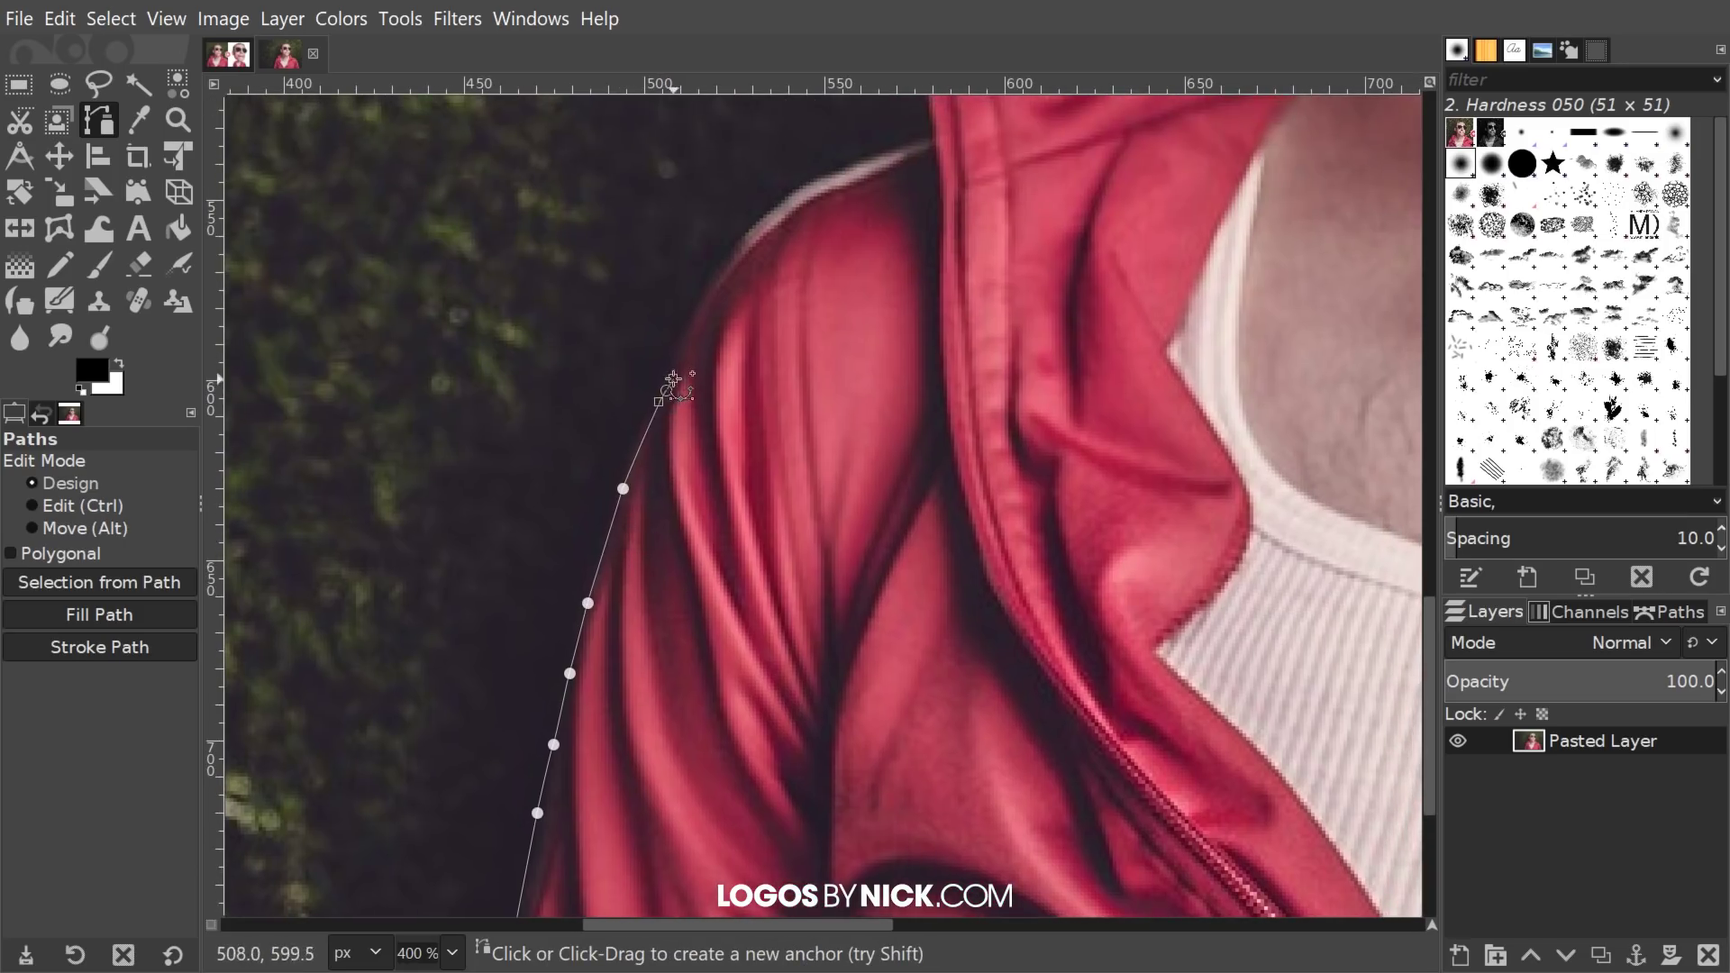
Step: Trace the path around the left-hand shoulder along the white stripe to where it meets the jacket collar
{"action": "left_click", "coordinate": [714, 277]}
{"action": "left_click", "coordinate": [773, 212]}
{"action": "left_click", "coordinate": [814, 181]}
{"action": "key", "text": "ctrl+z"}
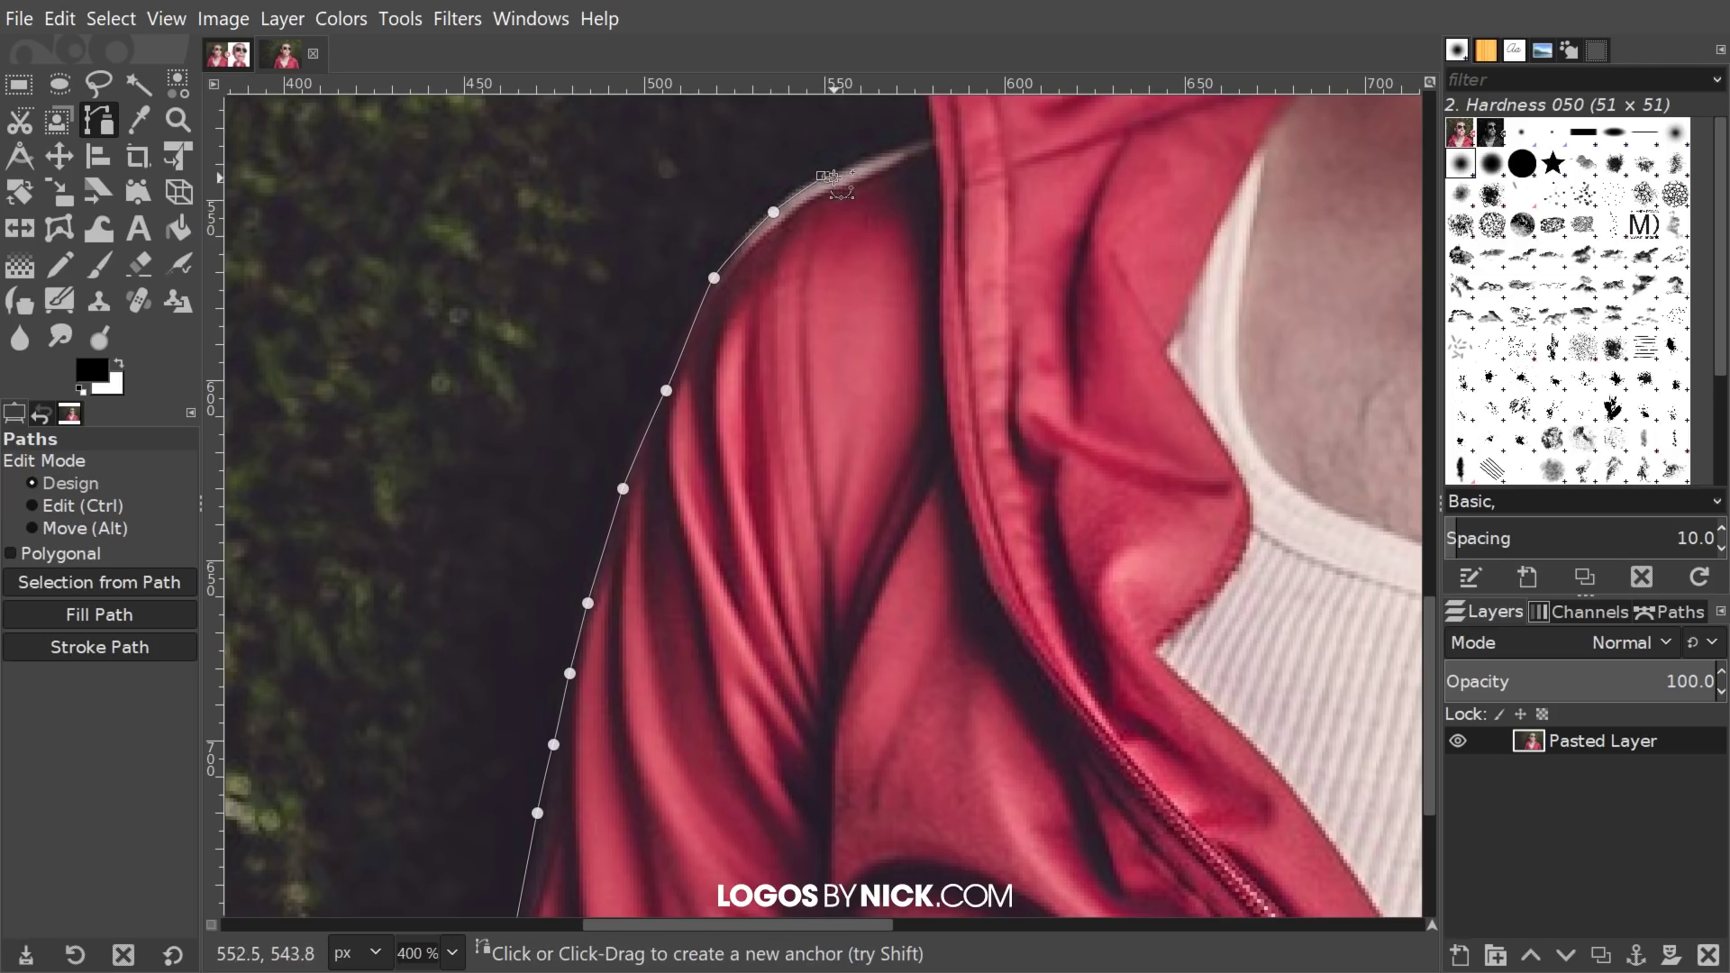
{"action": "key", "text": "ctrl+z"}
{"action": "left_click", "coordinate": [935, 137]}
Step: Trace the path up the collar's outer edge, around its corner and along its upper edge to the neck
{"action": "left_click_drag", "start_coordinate": [970, 216], "coordinate": [797, 865]}
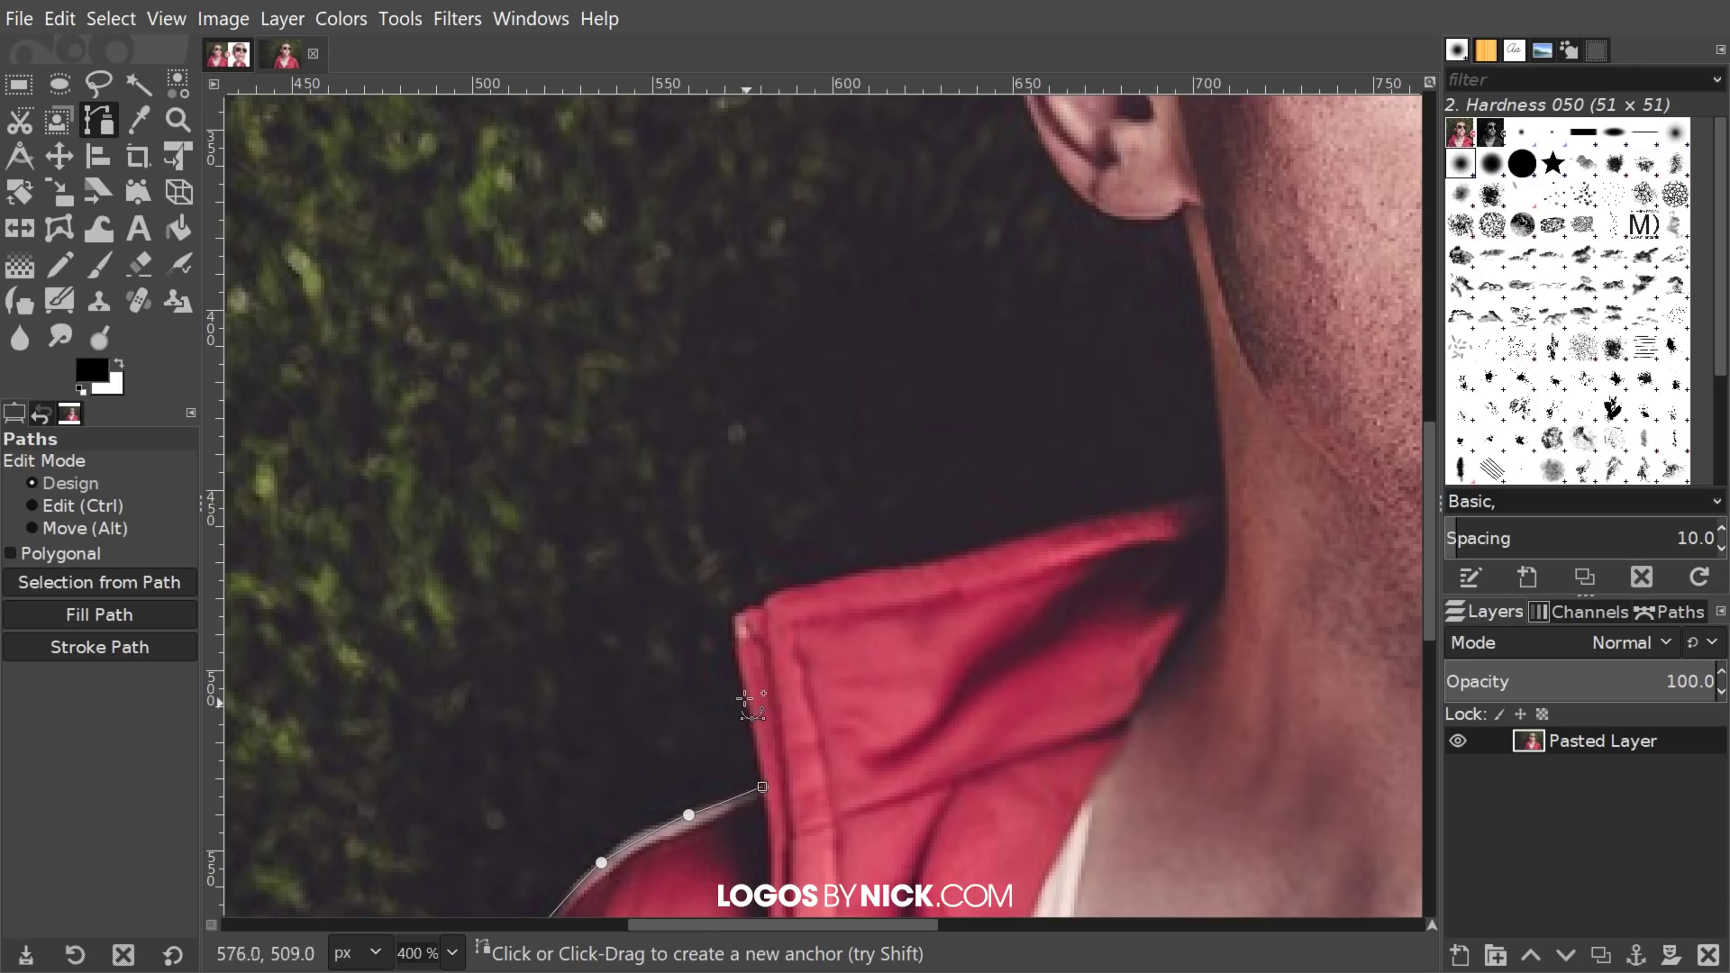
{"action": "left_click", "coordinate": [746, 696]}
{"action": "left_click", "coordinate": [796, 591]}
{"action": "key", "text": "ctrl+z"}
{"action": "left_click", "coordinate": [775, 593]}
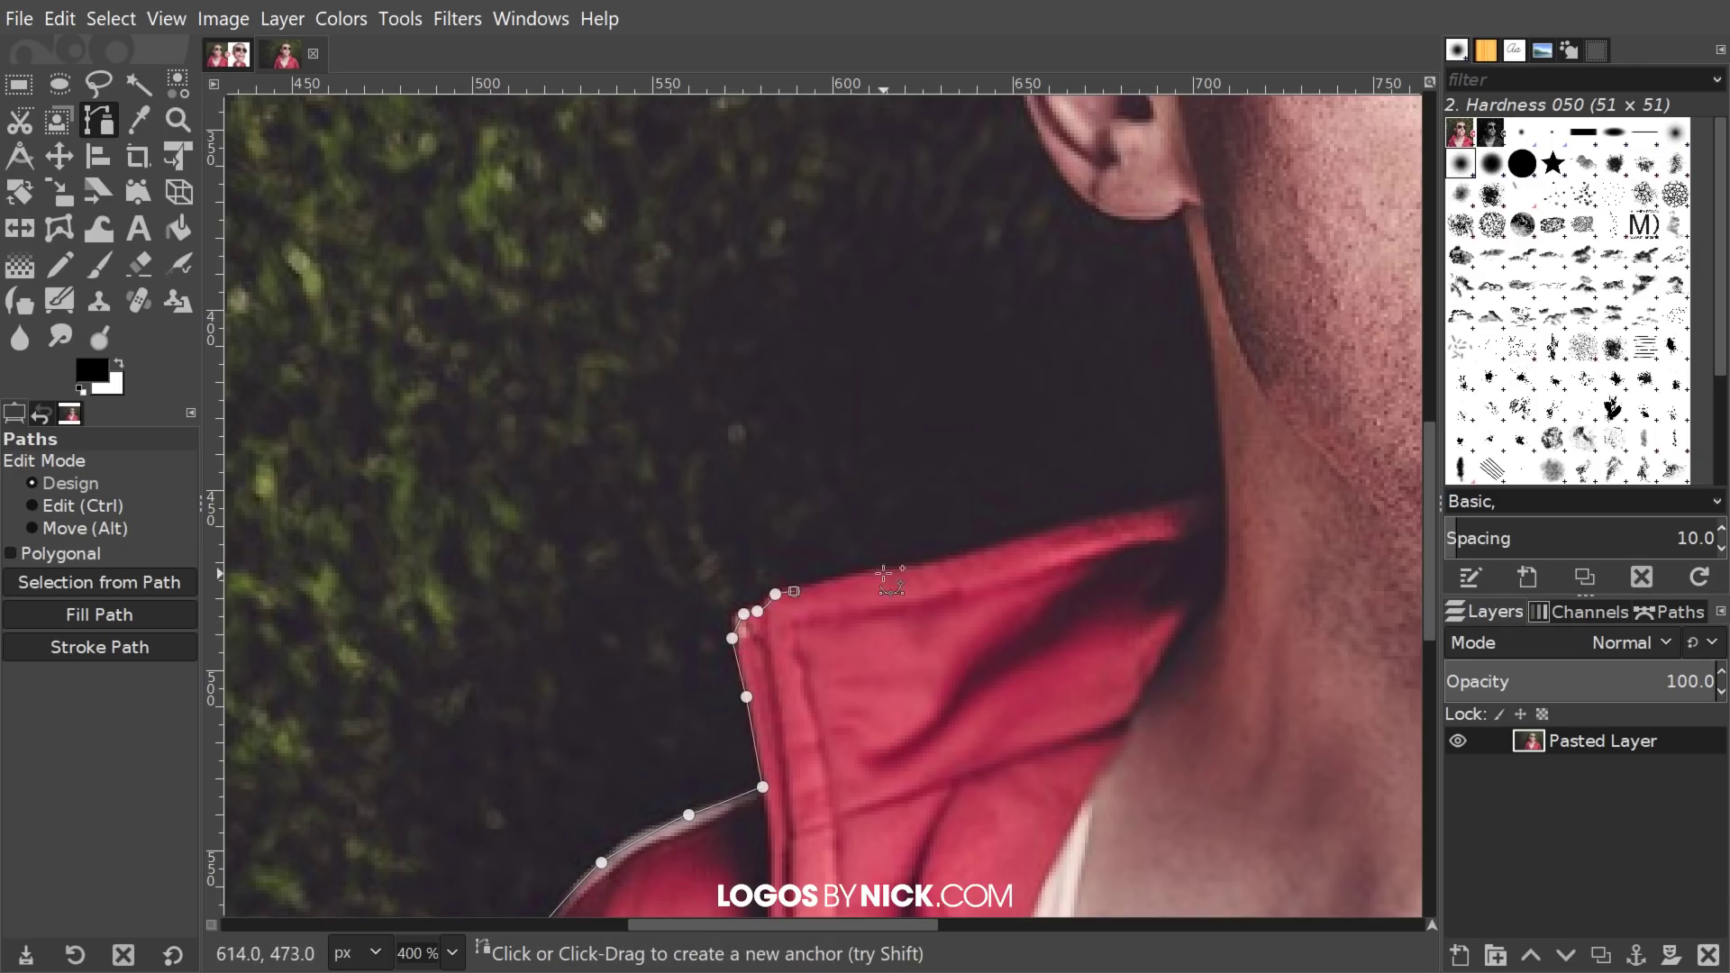
{"action": "left_click", "coordinate": [1155, 502]}
{"action": "left_click", "coordinate": [1207, 494]}
Step: Extend the path up the side of the neck and around the earlobe and outer ear
{"action": "left_click_drag", "start_coordinate": [1216, 428], "coordinate": [903, 672]}
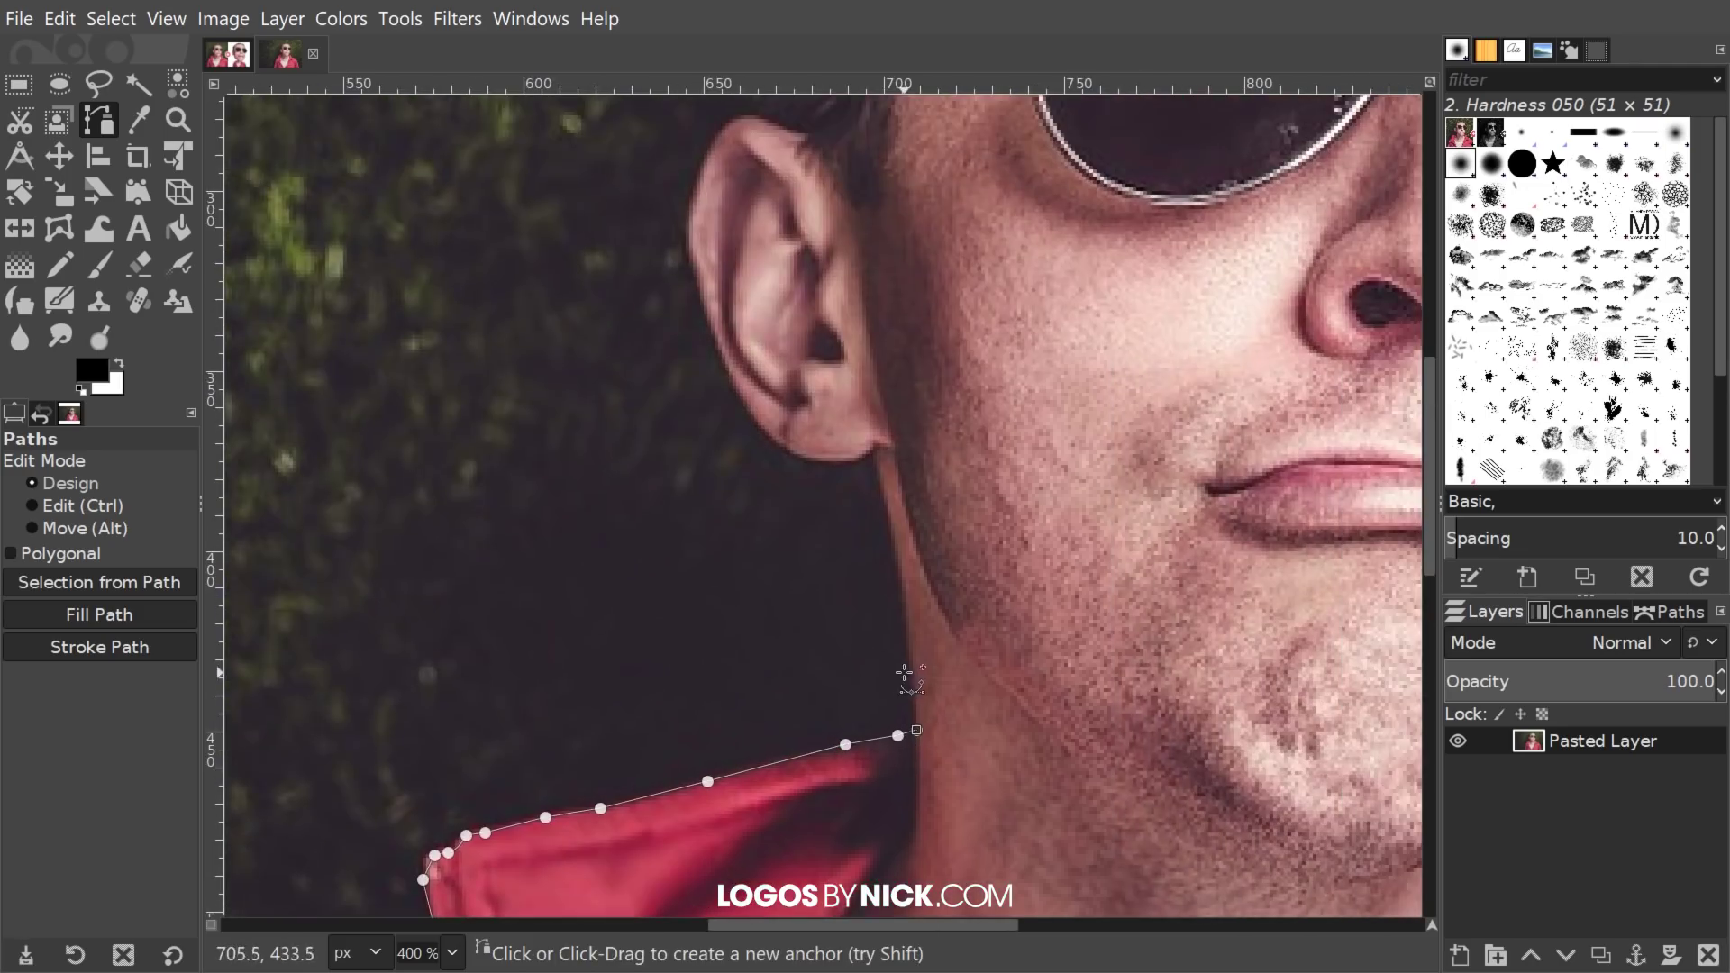
{"action": "left_click", "coordinate": [912, 633]}
{"action": "left_click", "coordinate": [897, 560]}
{"action": "left_click", "coordinate": [878, 455]}
{"action": "left_click", "coordinate": [844, 460]}
{"action": "left_click", "coordinate": [818, 460]}
{"action": "left_click", "coordinate": [789, 449]}
{"action": "left_click", "coordinate": [757, 426]}
{"action": "left_click", "coordinate": [726, 391]}
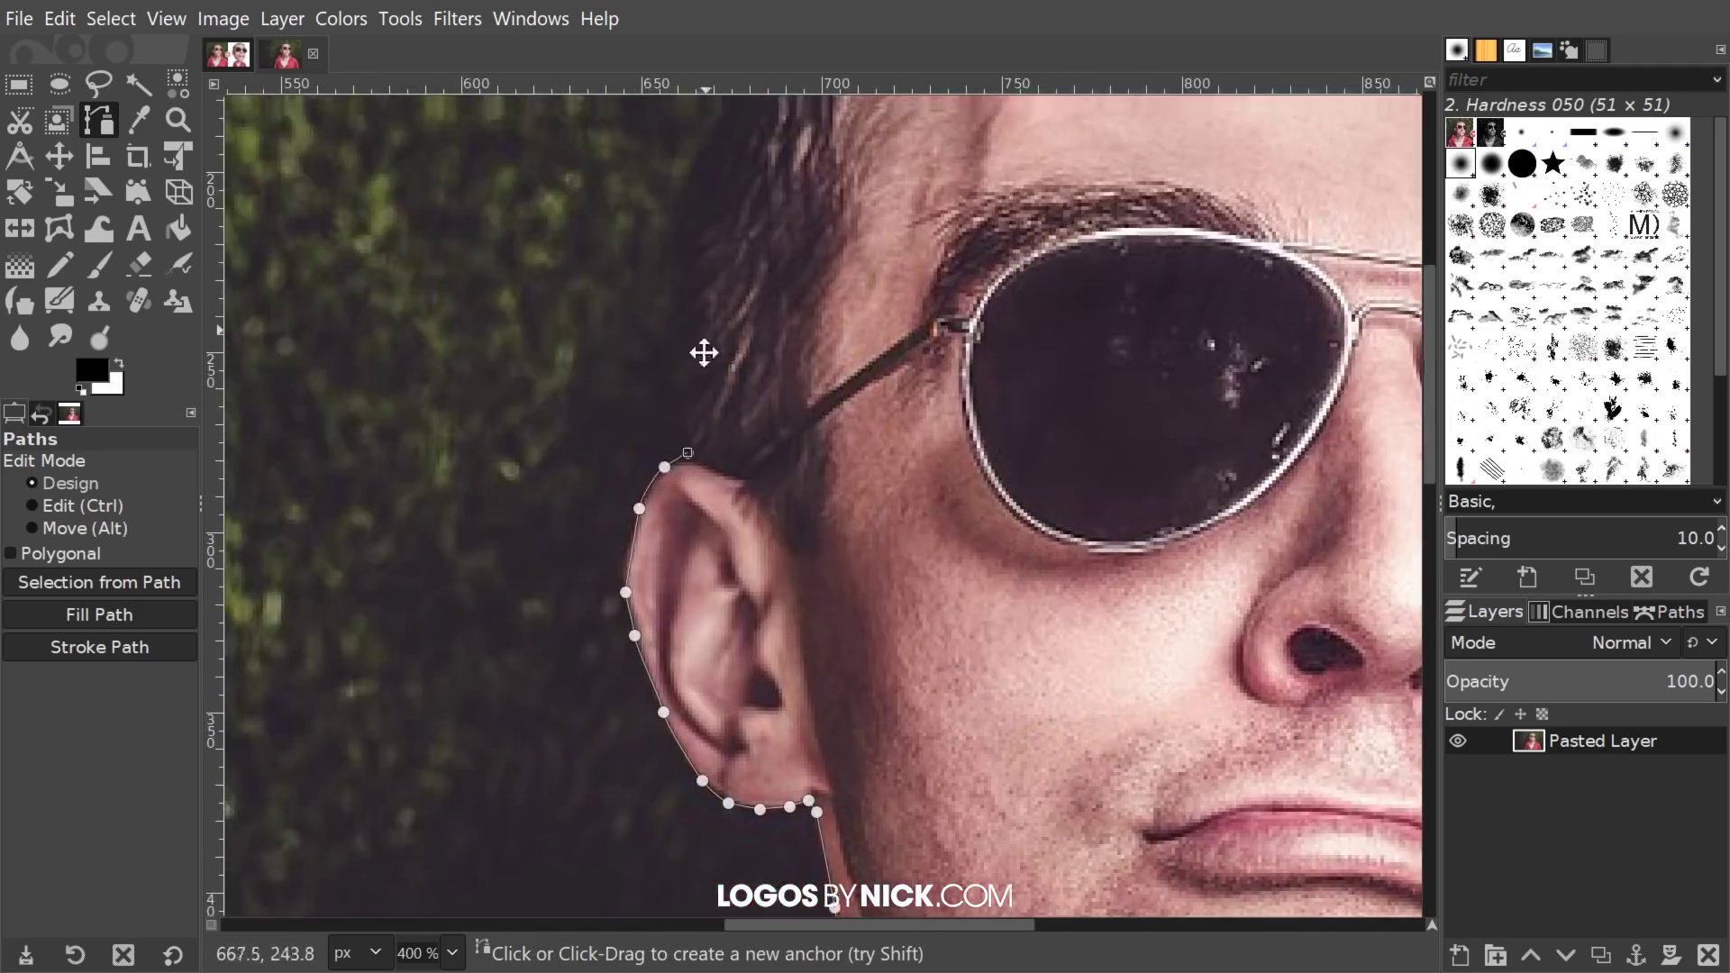
Step: Continue the path over the hair and down the forehead to the outer edge of the right-hand sunglasses lens
{"action": "left_click", "coordinate": [1178, 235]}
{"action": "left_click", "coordinate": [1270, 246]}
{"action": "left_click", "coordinate": [1320, 265]}
{"action": "left_click_drag", "start_coordinate": [1320, 265], "coordinate": [676, 208]}
{"action": "left_click", "coordinate": [722, 230]}
{"action": "left_click", "coordinate": [772, 256]}
{"action": "left_click", "coordinate": [832, 293]}
{"action": "left_click", "coordinate": [885, 343]}
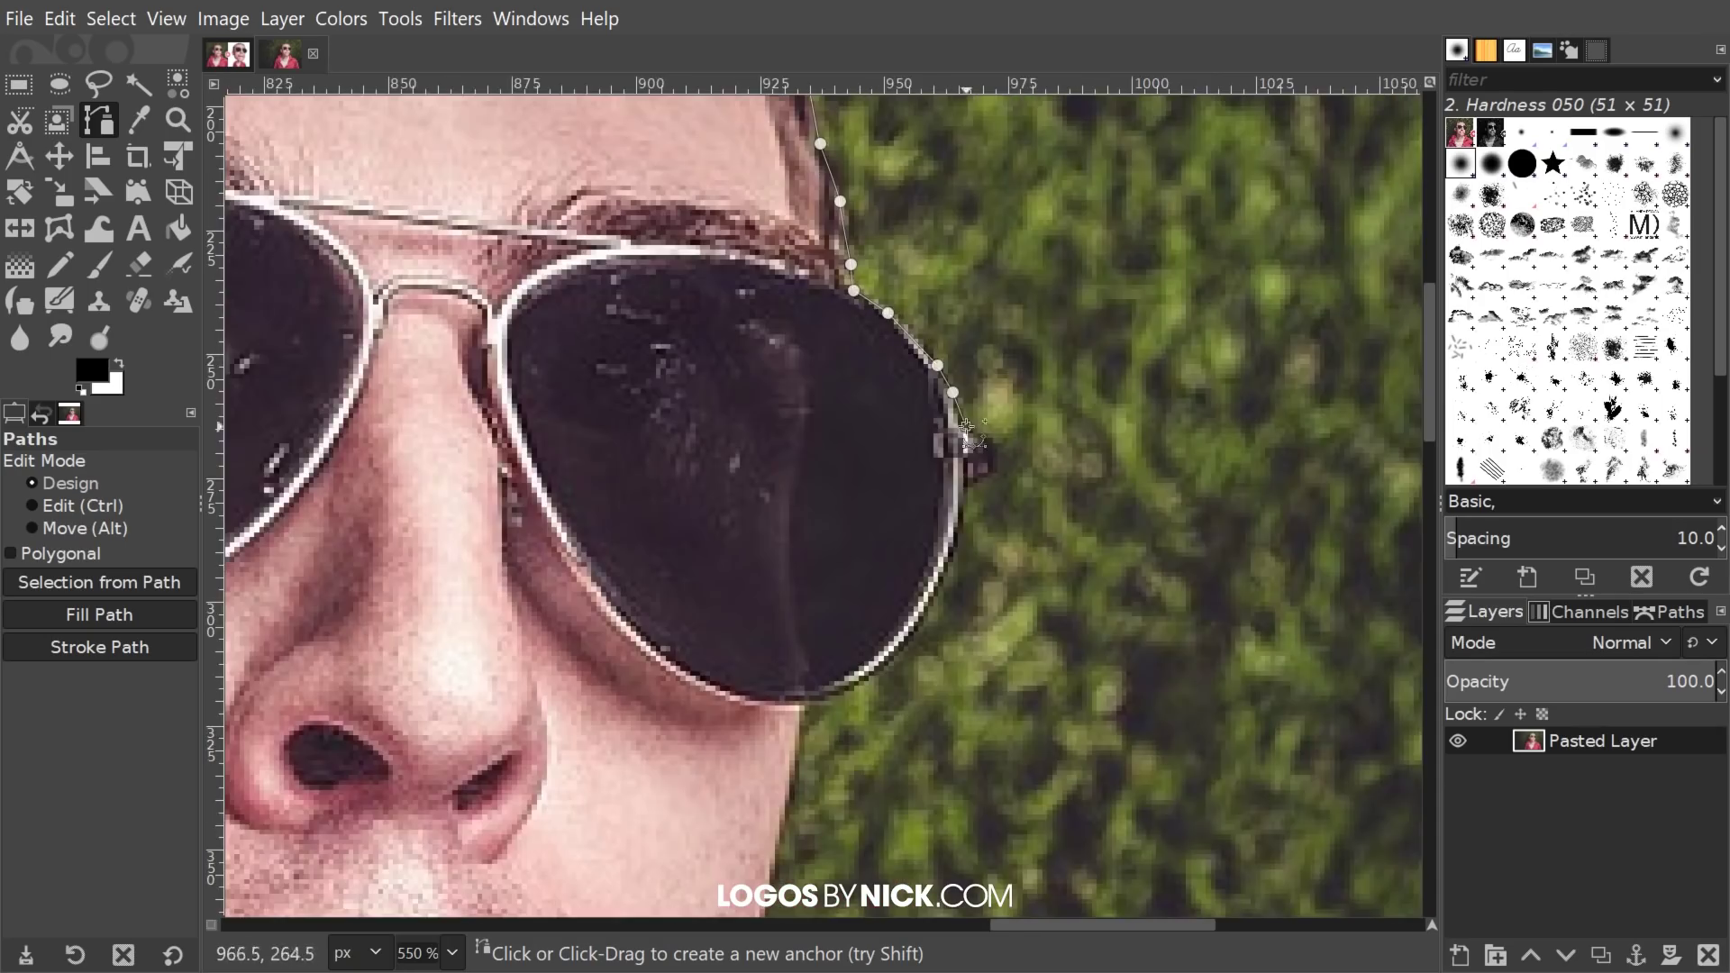
Step: Trace the path around the sunglasses, down the cheek and jaw, and over the collar onto the right-hand shoulder
{"action": "left_click_drag", "start_coordinate": [826, 717], "coordinate": [991, 198]}
{"action": "left_click", "coordinate": [931, 298]}
{"action": "left_click", "coordinate": [894, 477]}
{"action": "left_click_drag", "start_coordinate": [1002, 511], "coordinate": [703, 181]}
{"action": "left_click", "coordinate": [916, 483]}
{"action": "left_click_drag", "start_coordinate": [1217, 711], "coordinate": [378, 126]}
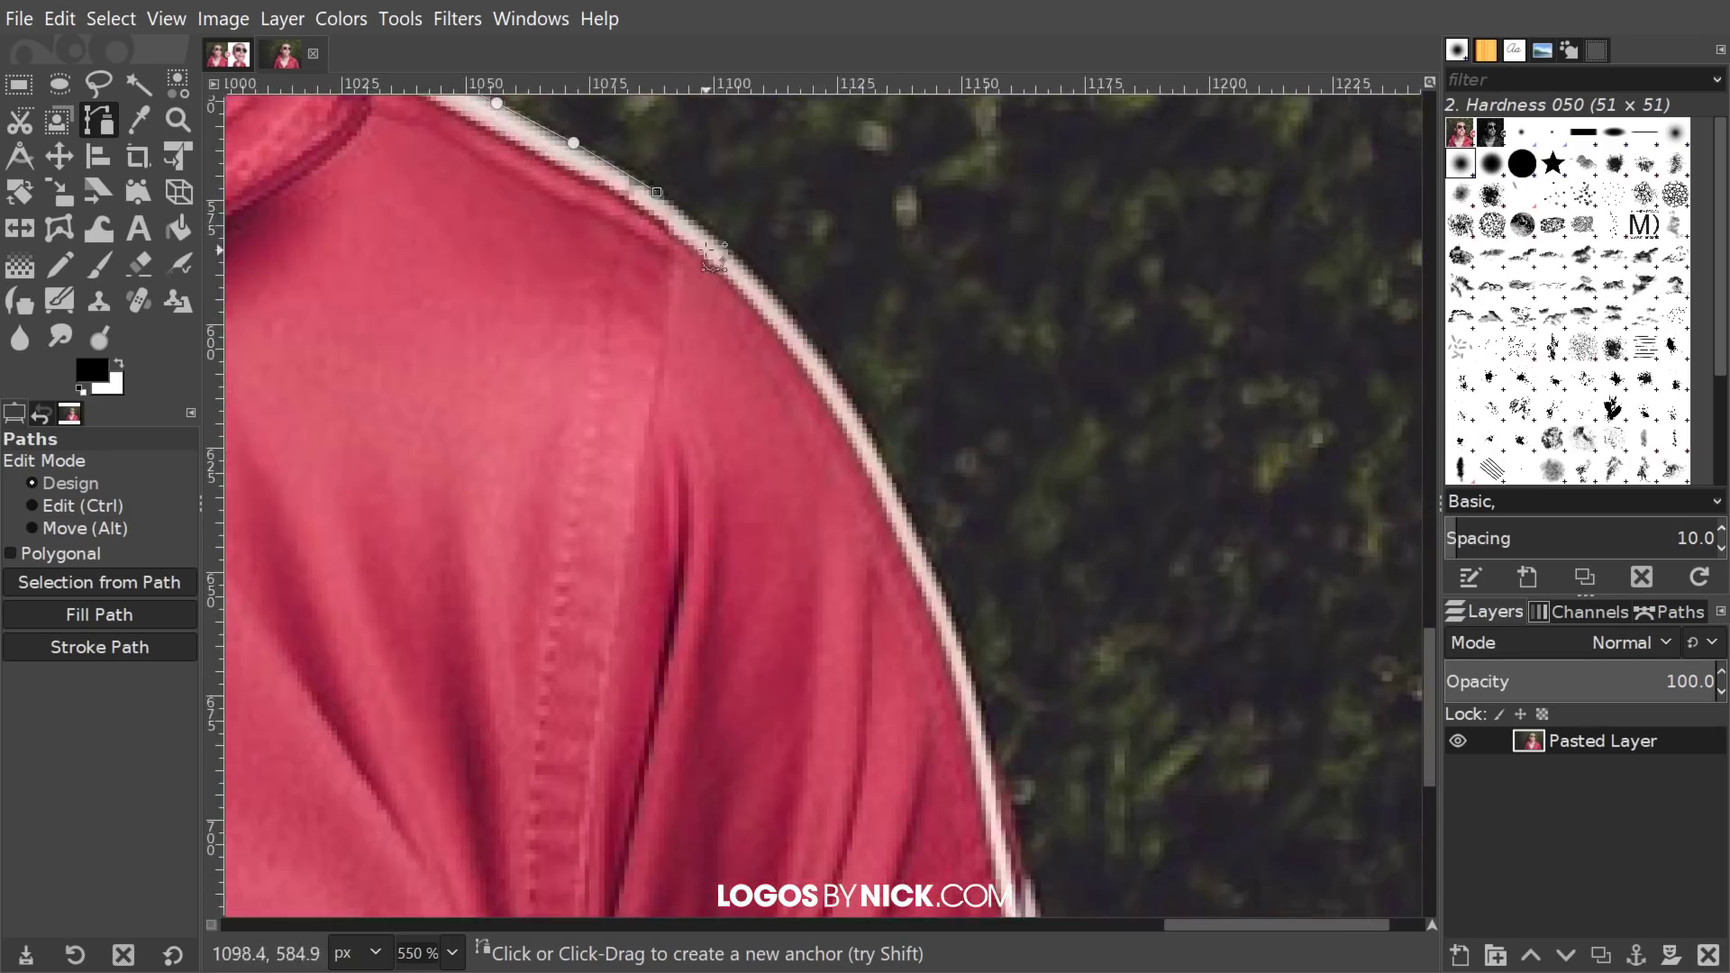
Step: Trace the path down the outer edge of the right-hand sleeve to the image's lower edge
{"action": "left_click_drag", "start_coordinate": [1000, 721], "coordinate": [941, 453]}
{"action": "left_click", "coordinate": [968, 578]}
{"action": "left_click", "coordinate": [1010, 806]}
{"action": "left_click_drag", "start_coordinate": [1010, 805], "coordinate": [955, 185]}
{"action": "left_click", "coordinate": [985, 298]}
{"action": "left_click", "coordinate": [998, 361]}
{"action": "left_click", "coordinate": [1009, 397]}
{"action": "left_click", "coordinate": [1020, 461]}
{"action": "left_click", "coordinate": [1046, 534]}
{"action": "left_click", "coordinate": [1061, 596]}
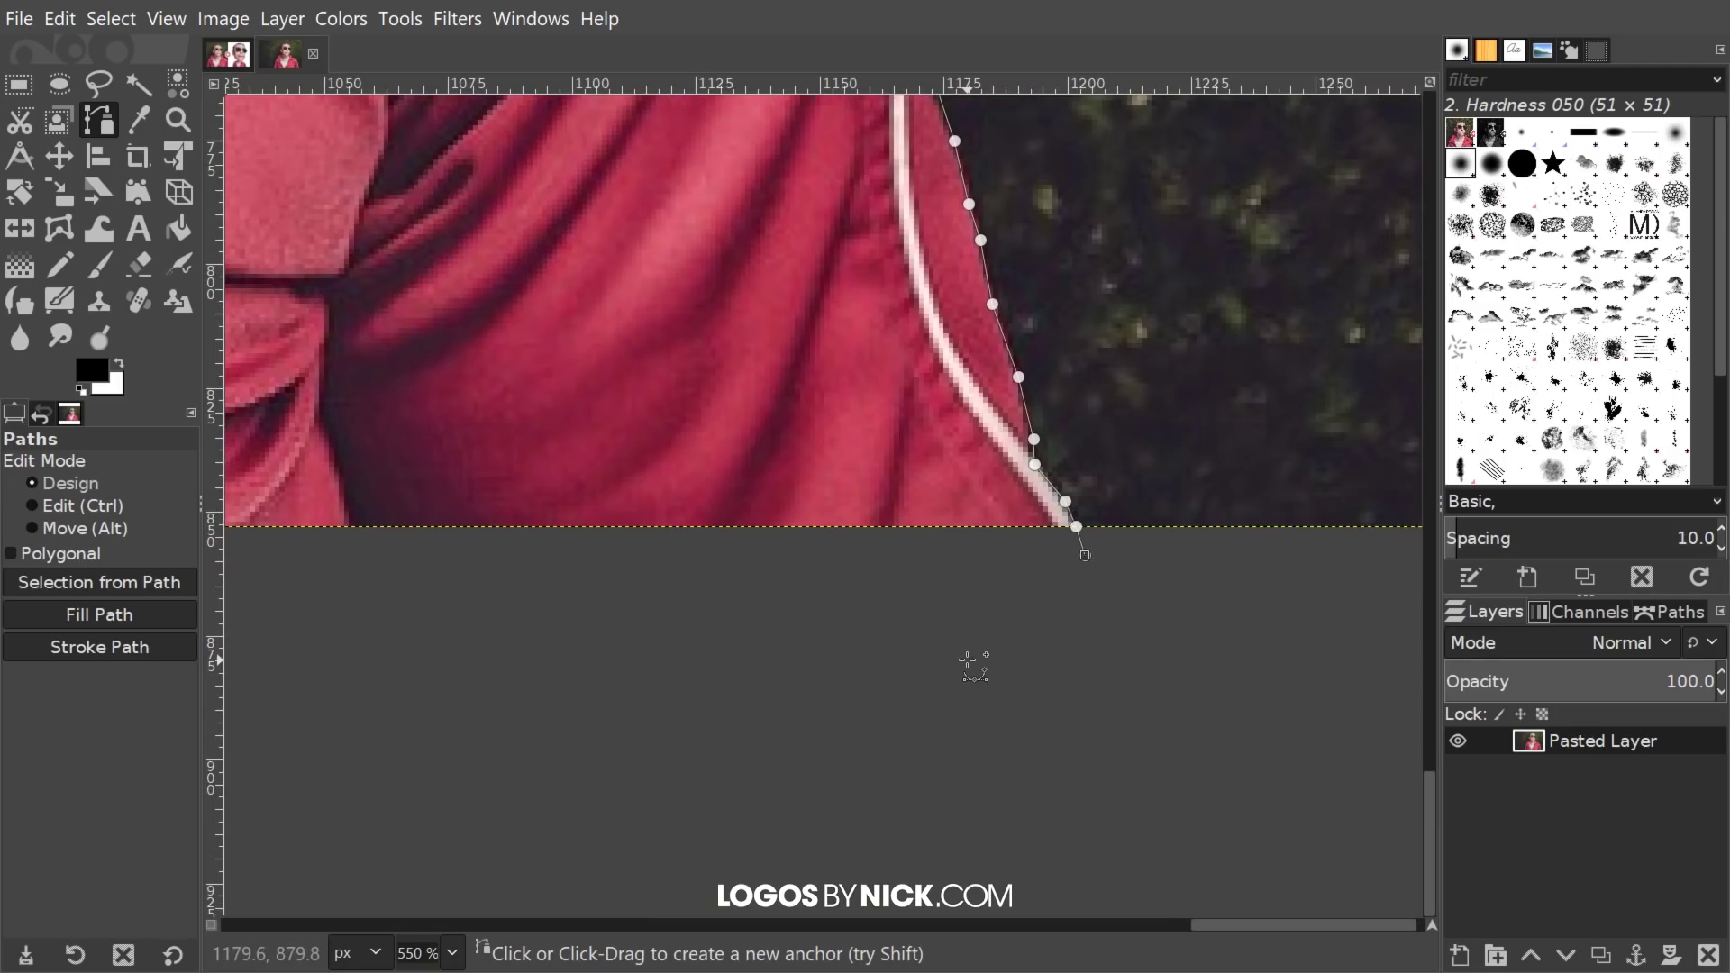
Step: Run the path outside the canvas, just below the image's lower edge, from the right-hand sleeve to beneath the jacket zipper
{"action": "scroll", "coordinate": [906, 455], "scroll_direction": "up", "scroll_amount": 3}
{"action": "scroll", "coordinate": [906, 455], "scroll_direction": "left", "scroll_amount": 2}
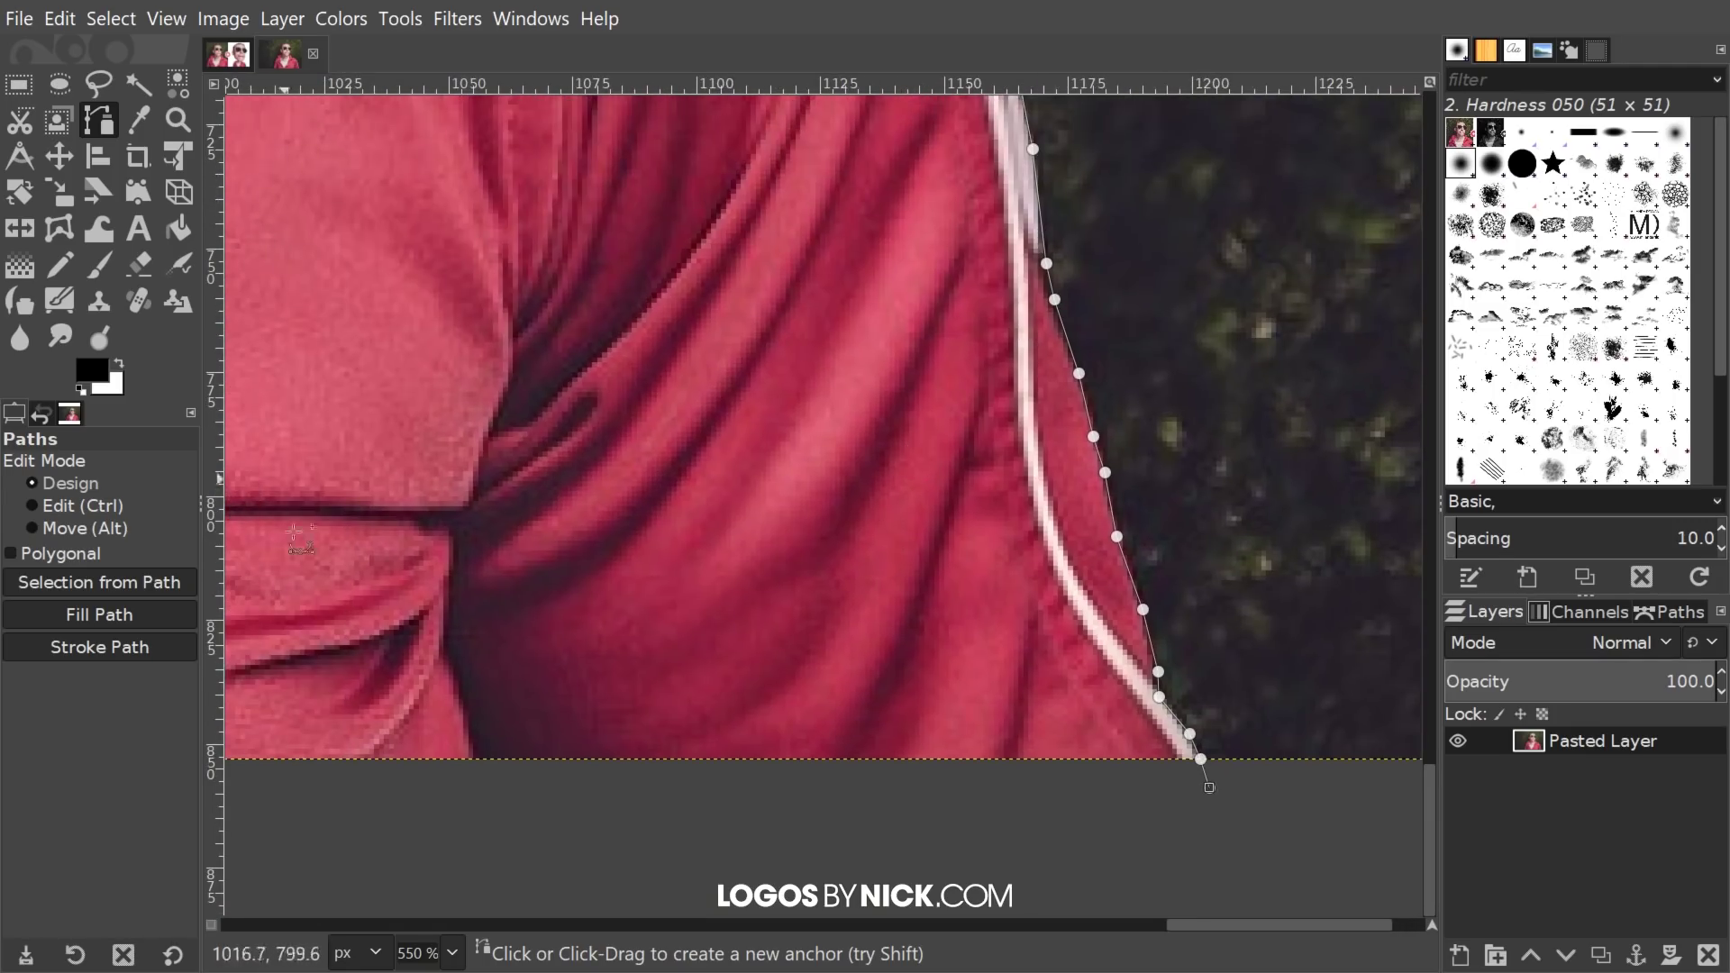
{"action": "left_click_drag", "start_coordinate": [999, 586], "coordinate": [1026, 400]}
{"action": "left_click", "coordinate": [1139, 686]}
{"action": "left_click", "coordinate": [776, 695]}
{"action": "left_click", "coordinate": [437, 676]}
{"action": "left_click_drag", "start_coordinate": [438, 665], "coordinate": [1084, 624]}
{"action": "left_click", "coordinate": [630, 626]}
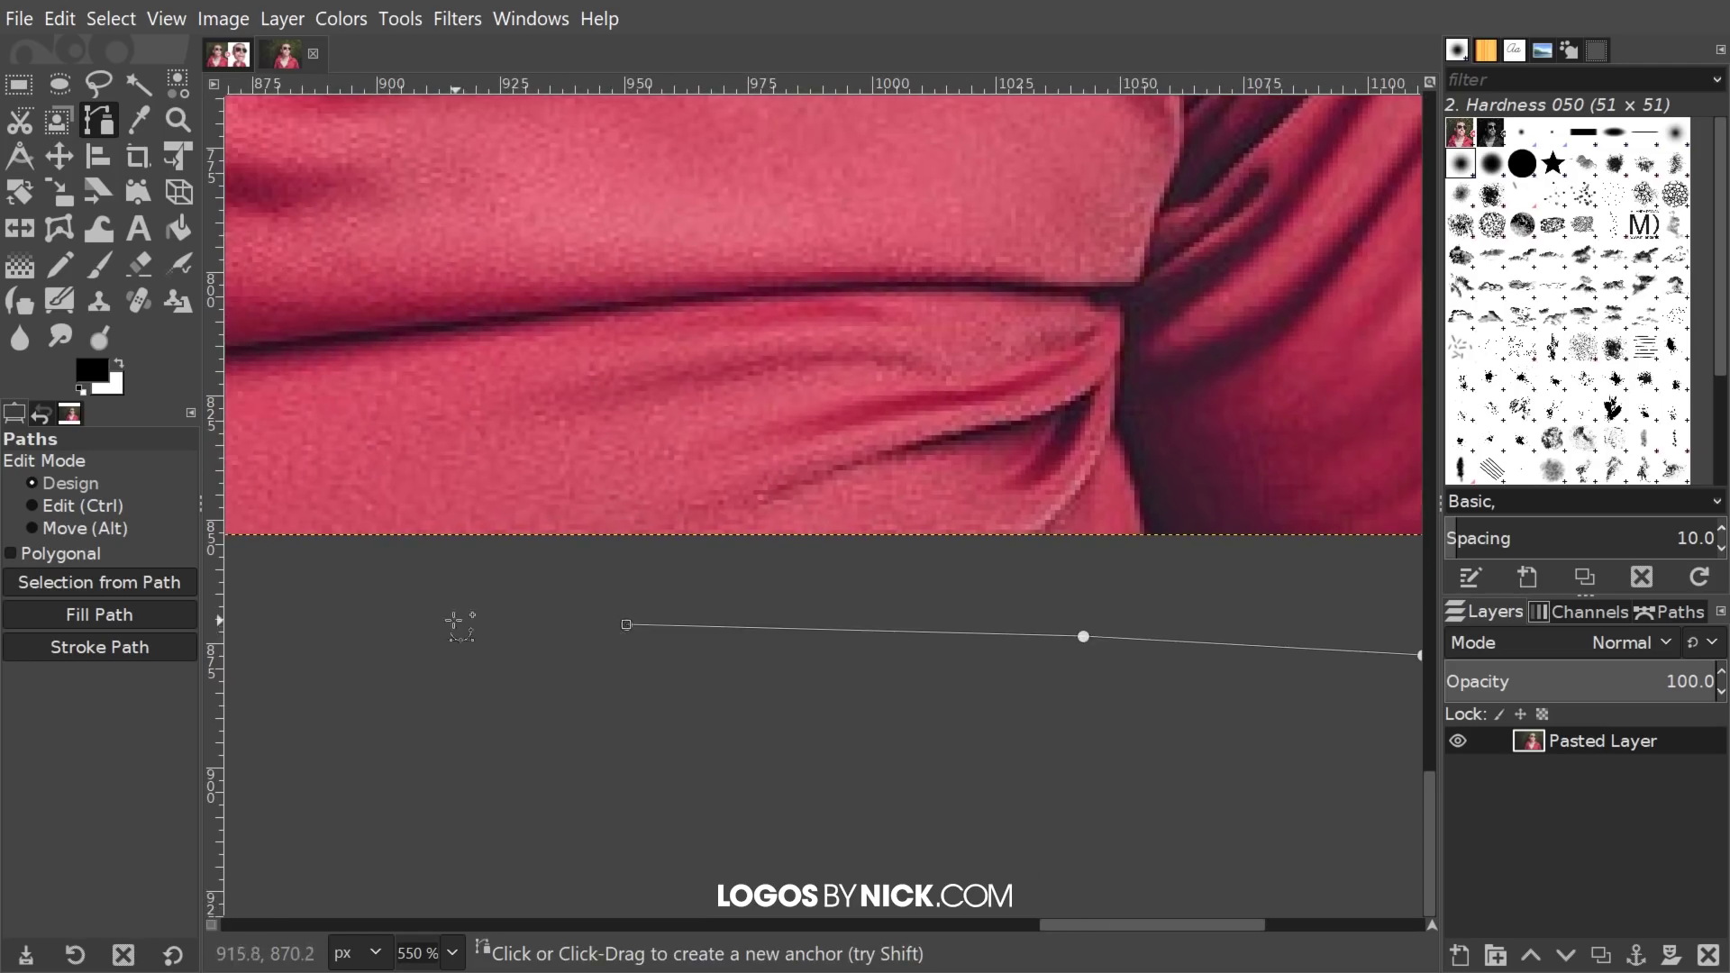
{"action": "left_click_drag", "start_coordinate": [456, 618], "coordinate": [1043, 610]}
{"action": "left_click", "coordinate": [684, 638]}
{"action": "left_click_drag", "start_coordinate": [502, 618], "coordinate": [737, 602]}
{"action": "left_click", "coordinate": [511, 587]}
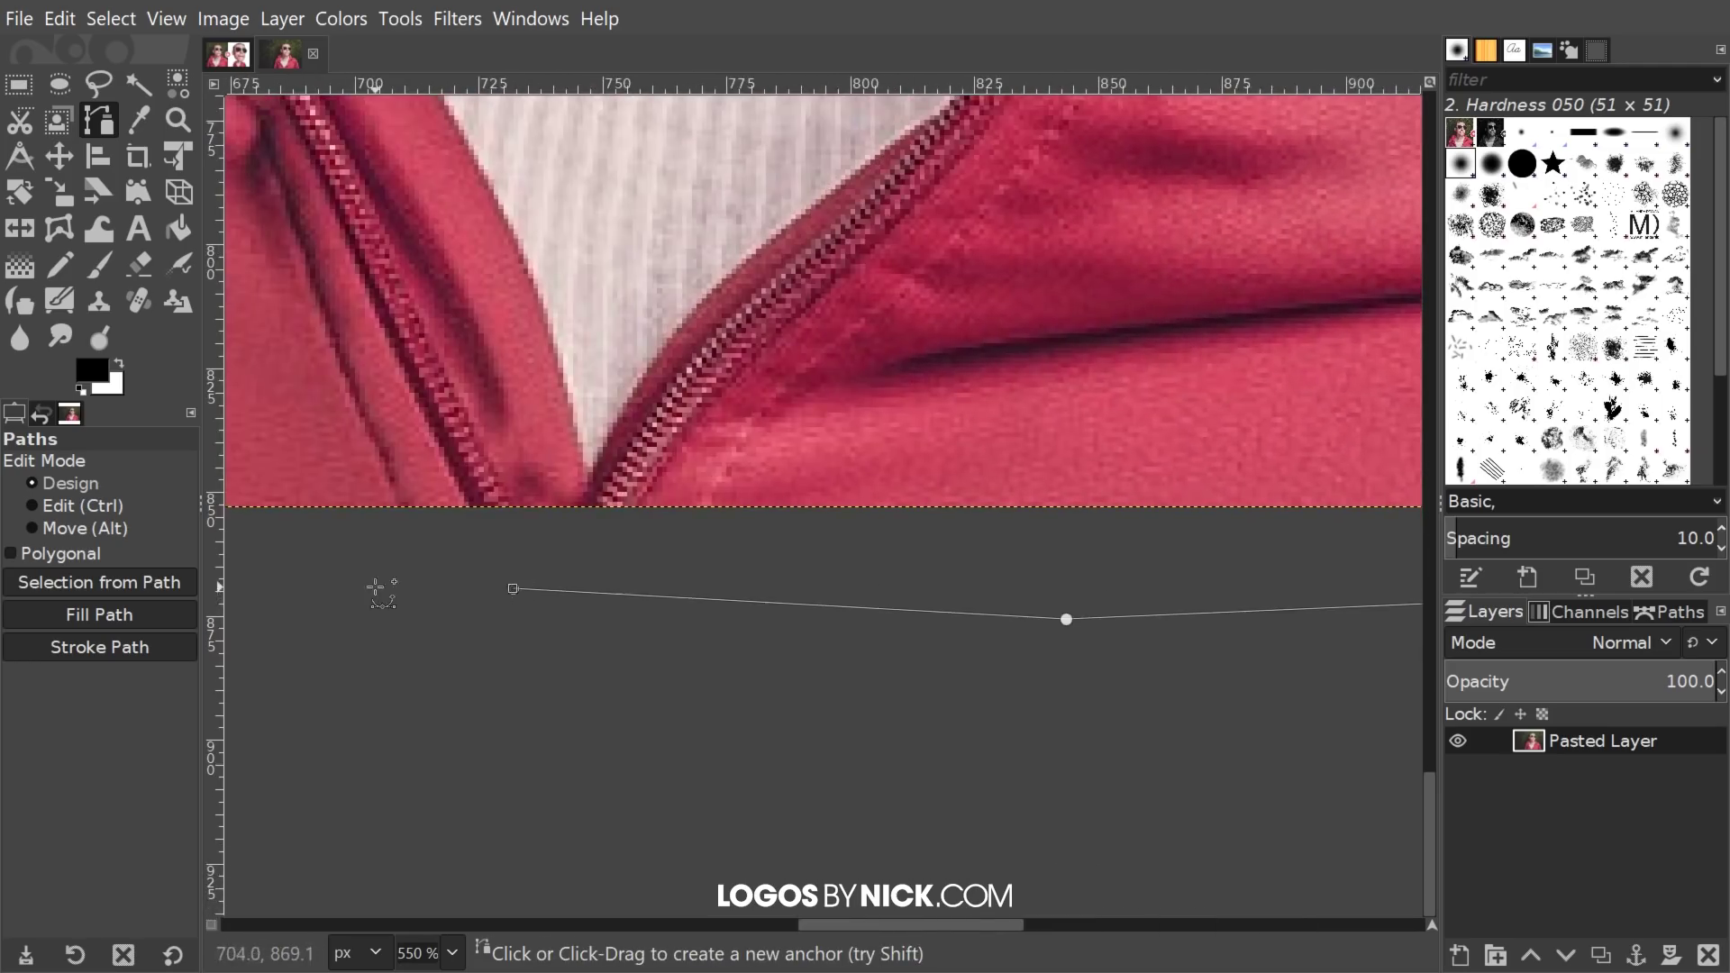
Step: Continue the path below the image's lower edge from the zipper back to near its starting anchor
{"action": "left_click_drag", "start_coordinate": [379, 586], "coordinate": [943, 602]}
{"action": "left_click_drag", "start_coordinate": [680, 605], "coordinate": [1067, 596]}
{"action": "left_click", "coordinate": [830, 588]}
{"action": "left_click_drag", "start_coordinate": [544, 598], "coordinate": [486, 539]}
{"action": "left_click_drag", "start_coordinate": [571, 767], "coordinate": [943, 391]}
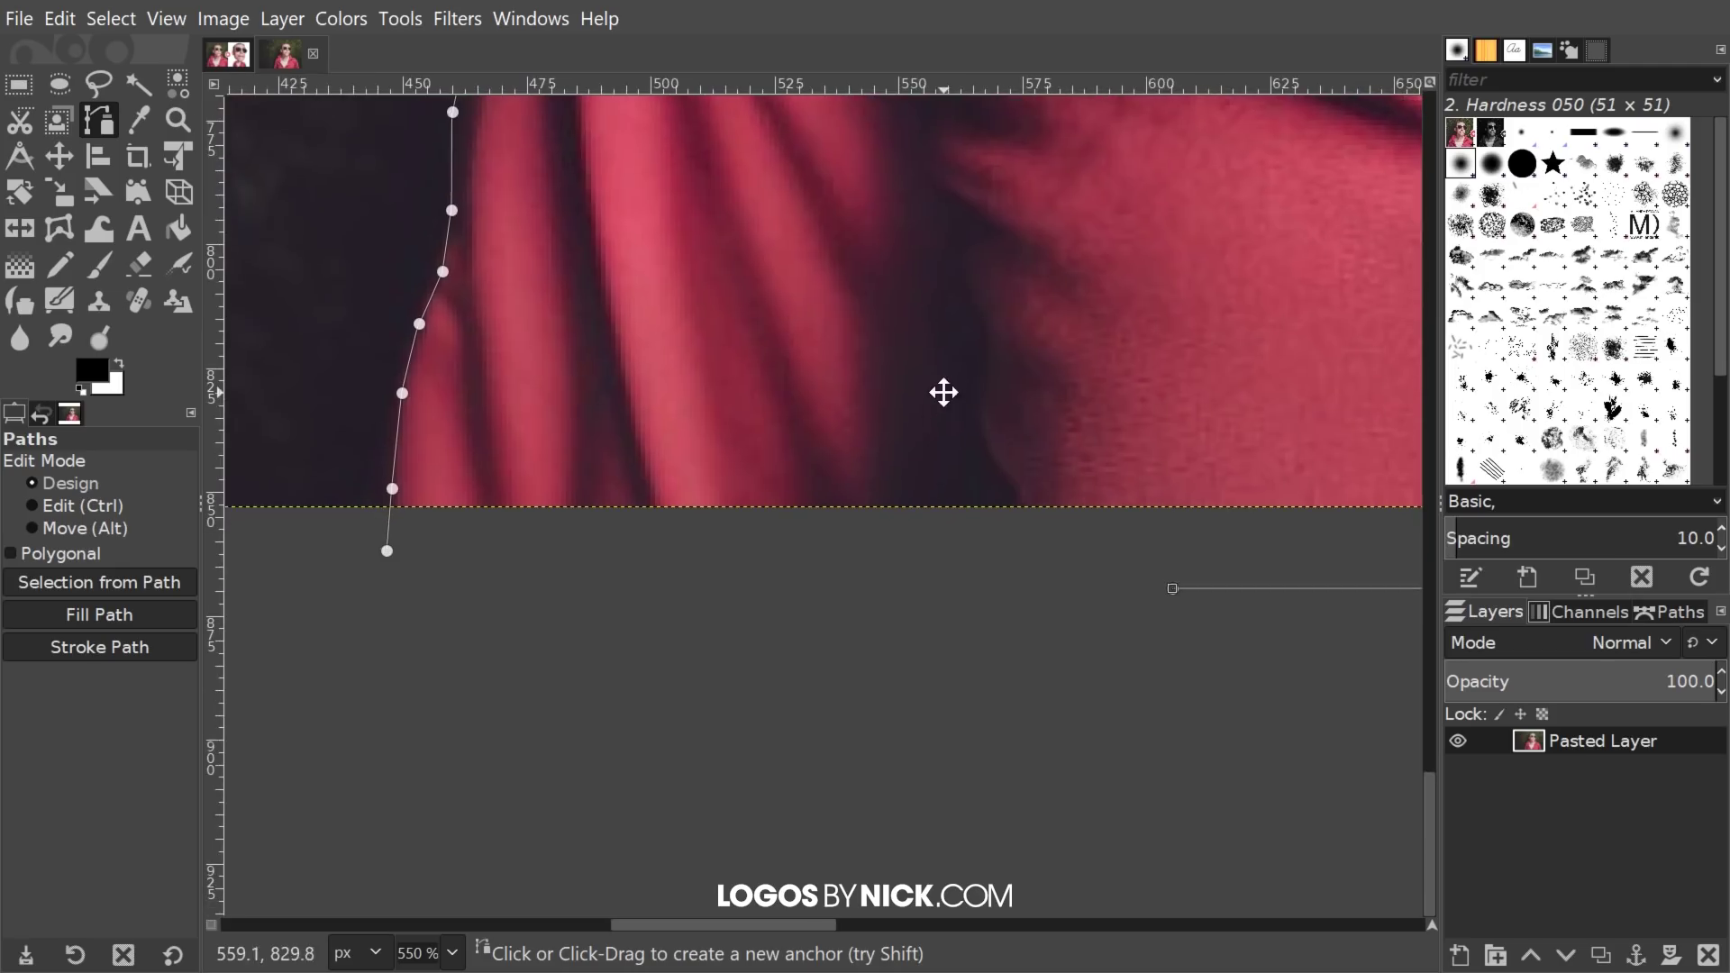
{"action": "left_click", "coordinate": [994, 579]}
{"action": "left_click", "coordinate": [783, 610]}
{"action": "left_click", "coordinate": [590, 602]}
{"action": "left_click", "coordinate": [463, 592]}
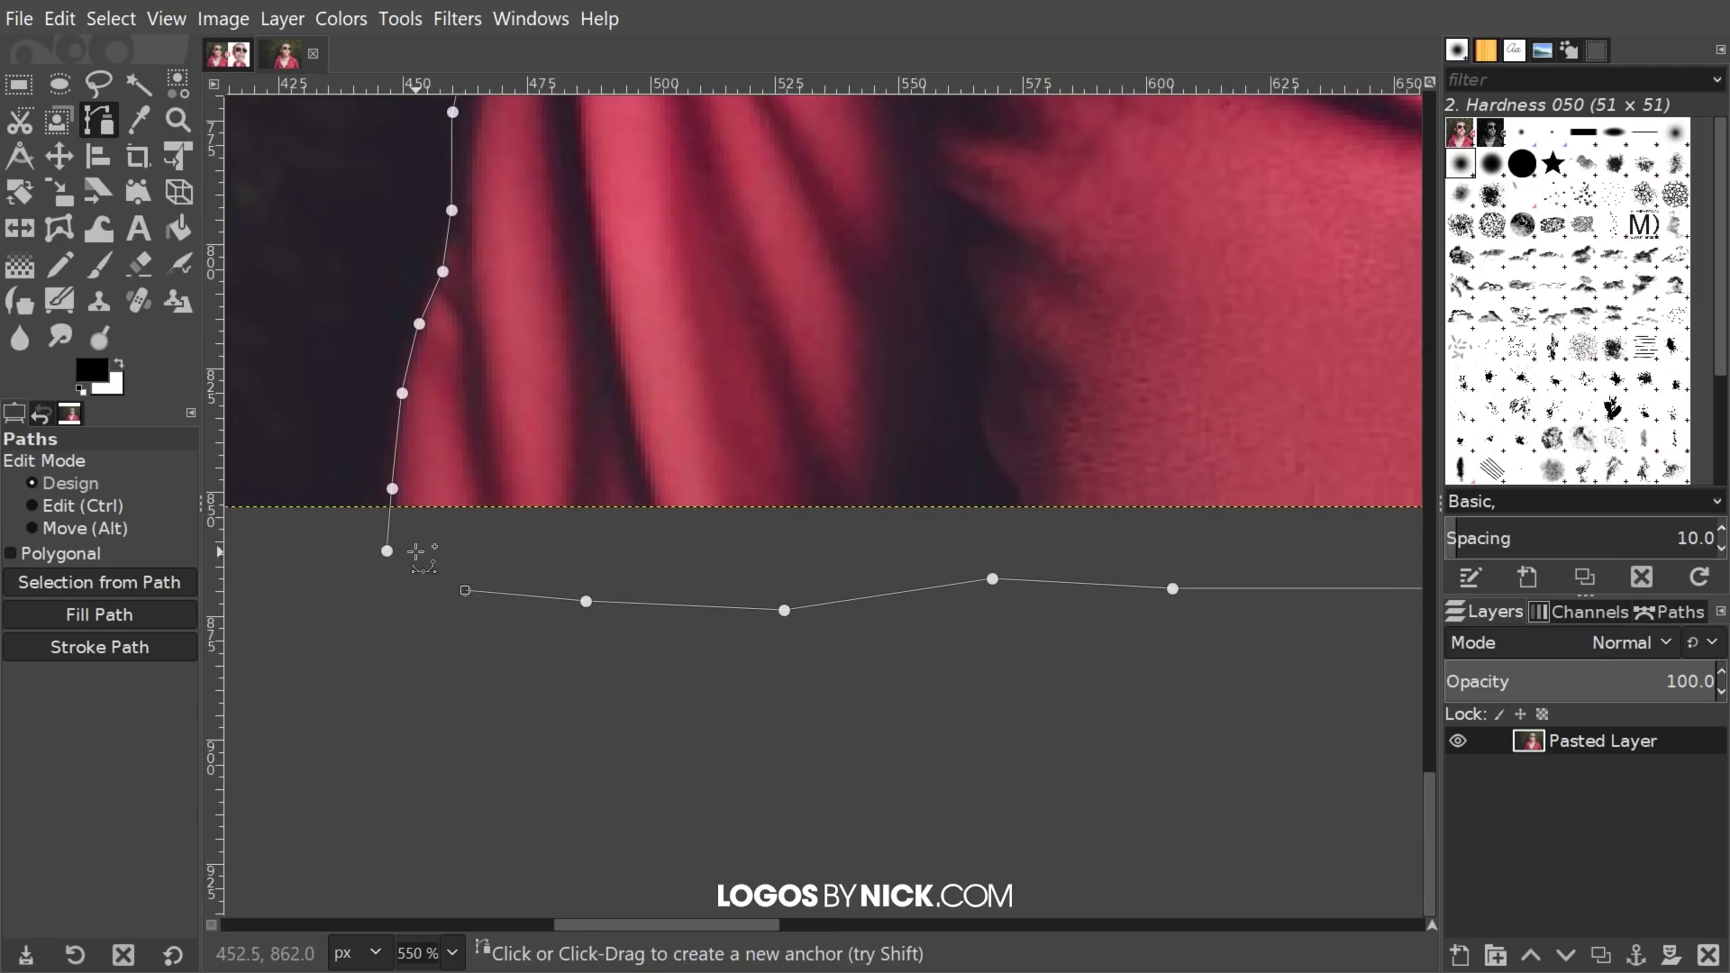
Step: Close the path at its first anchor and convert it to a selection
{"action": "key", "text": "ctrl"}
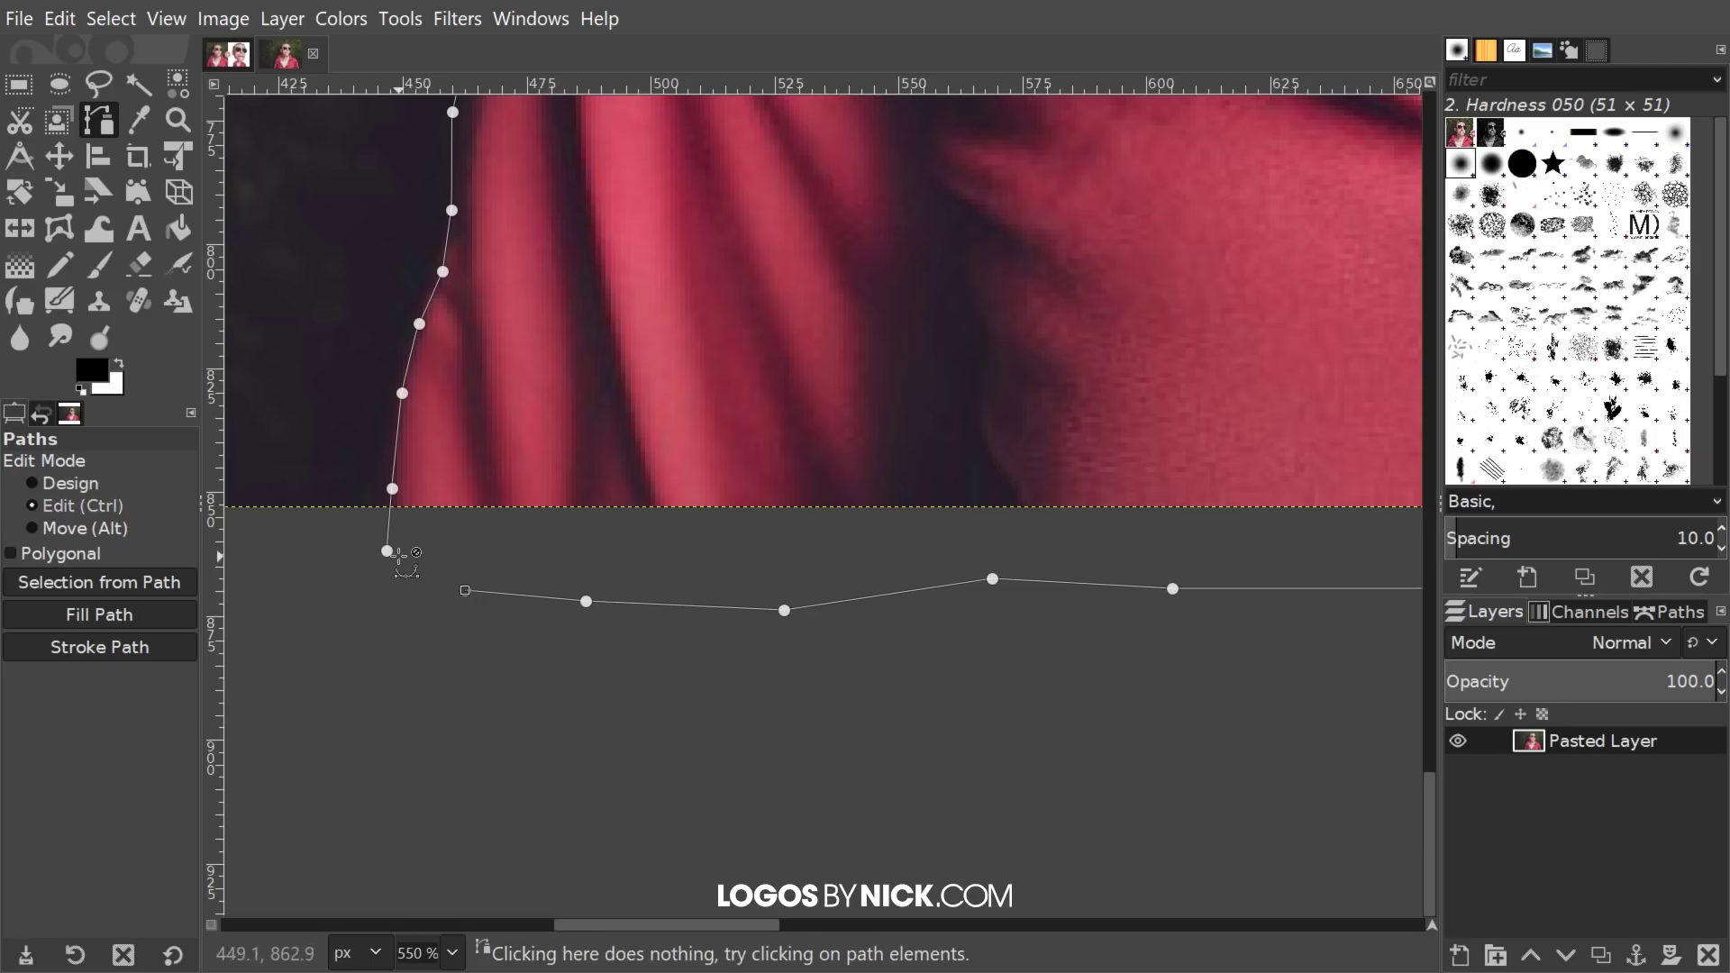
{"action": "left_click", "coordinate": [386, 550], "text": "ctrl"}
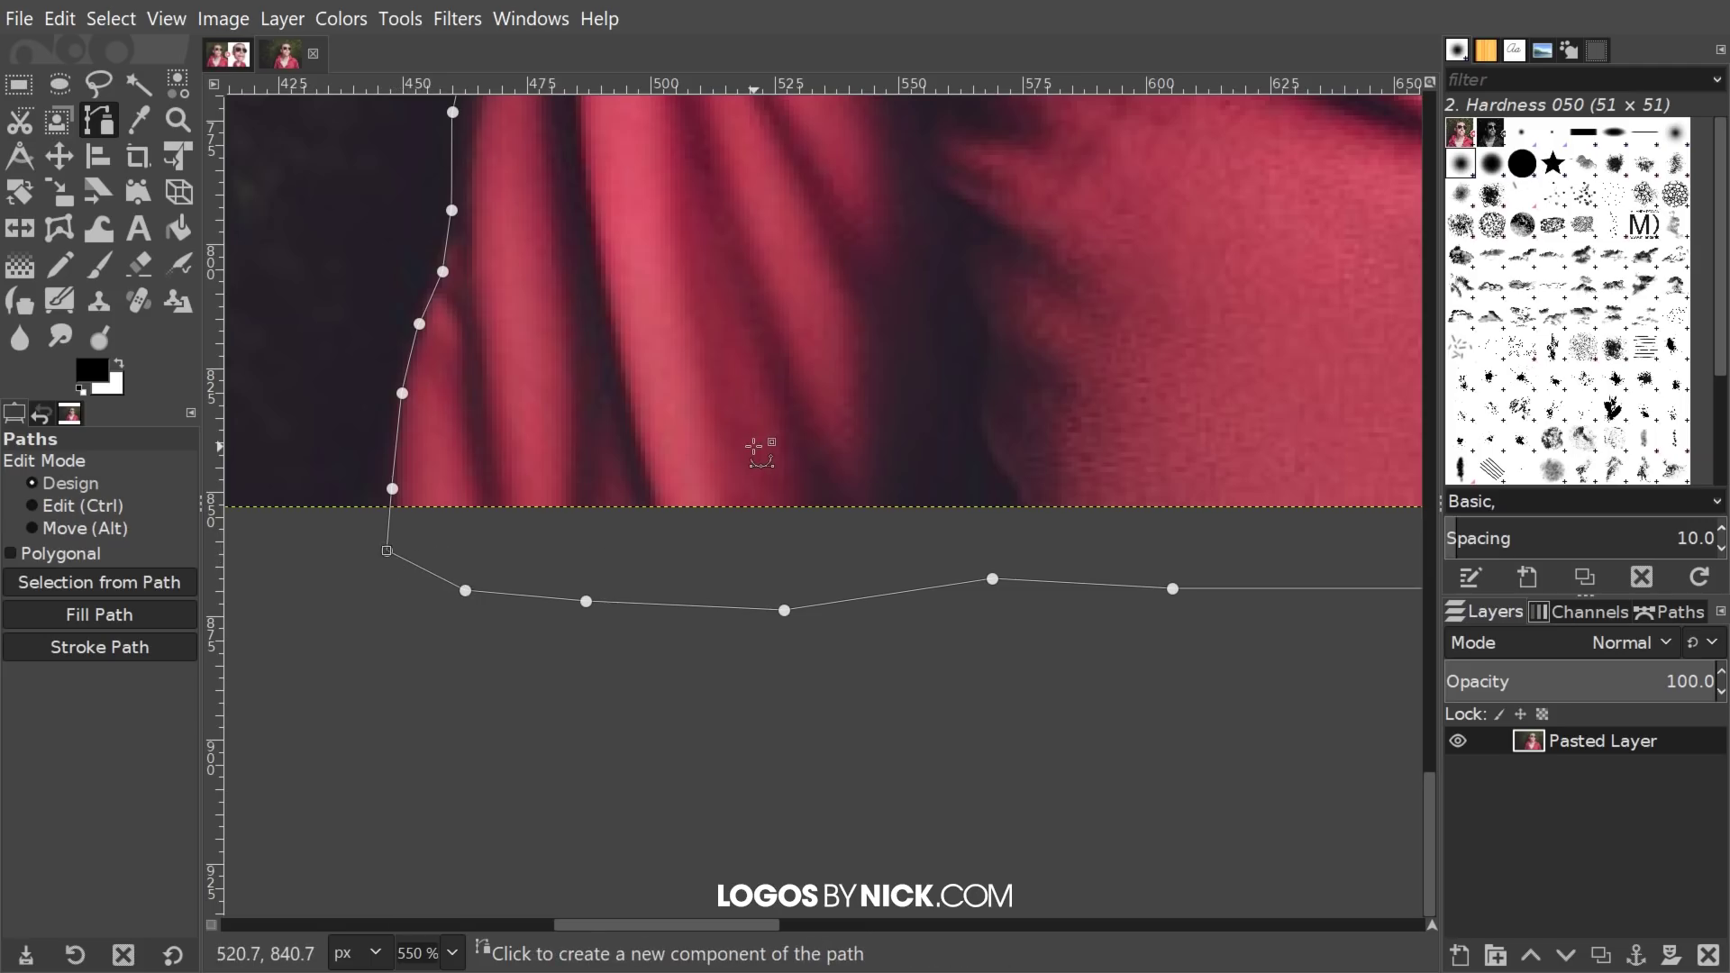
{"action": "key", "text": "Return"}
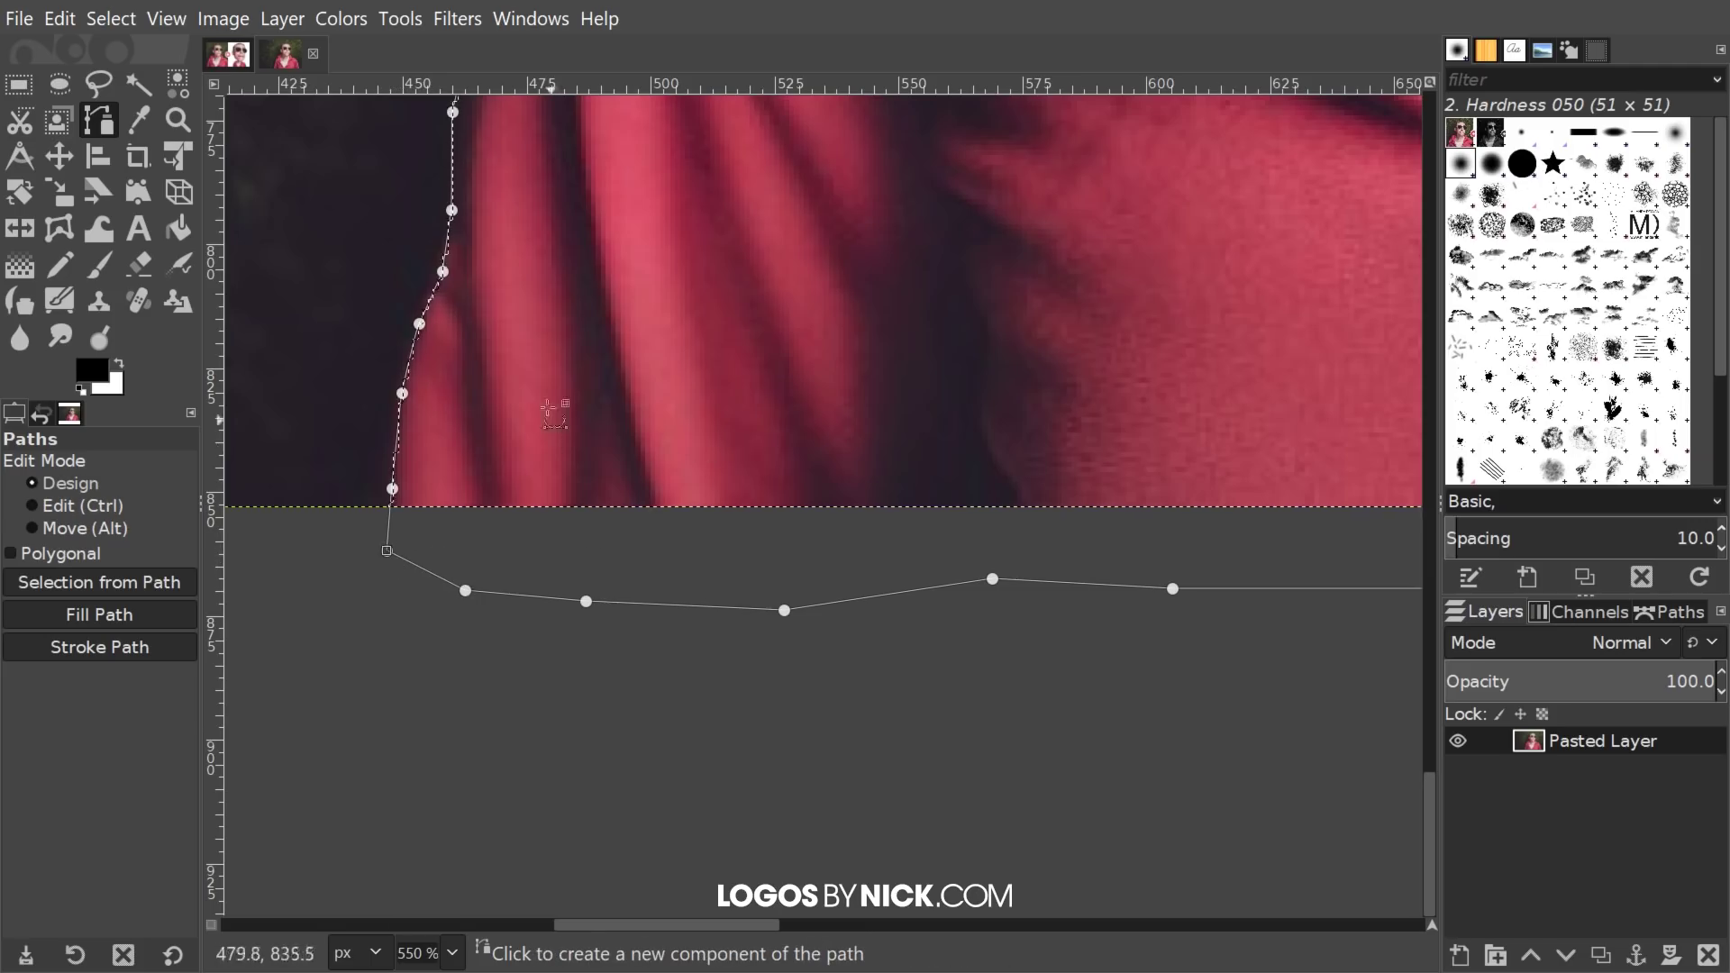
Step: Invert the selection and clear the grass background around the man to transparency
{"action": "left_click_drag", "start_coordinate": [1389, 468], "coordinate": [1000, 573]}
{"action": "left_click_drag", "start_coordinate": [1005, 362], "coordinate": [862, 437]}
{"action": "key", "text": "1"}
{"action": "left_click", "coordinate": [109, 20]}
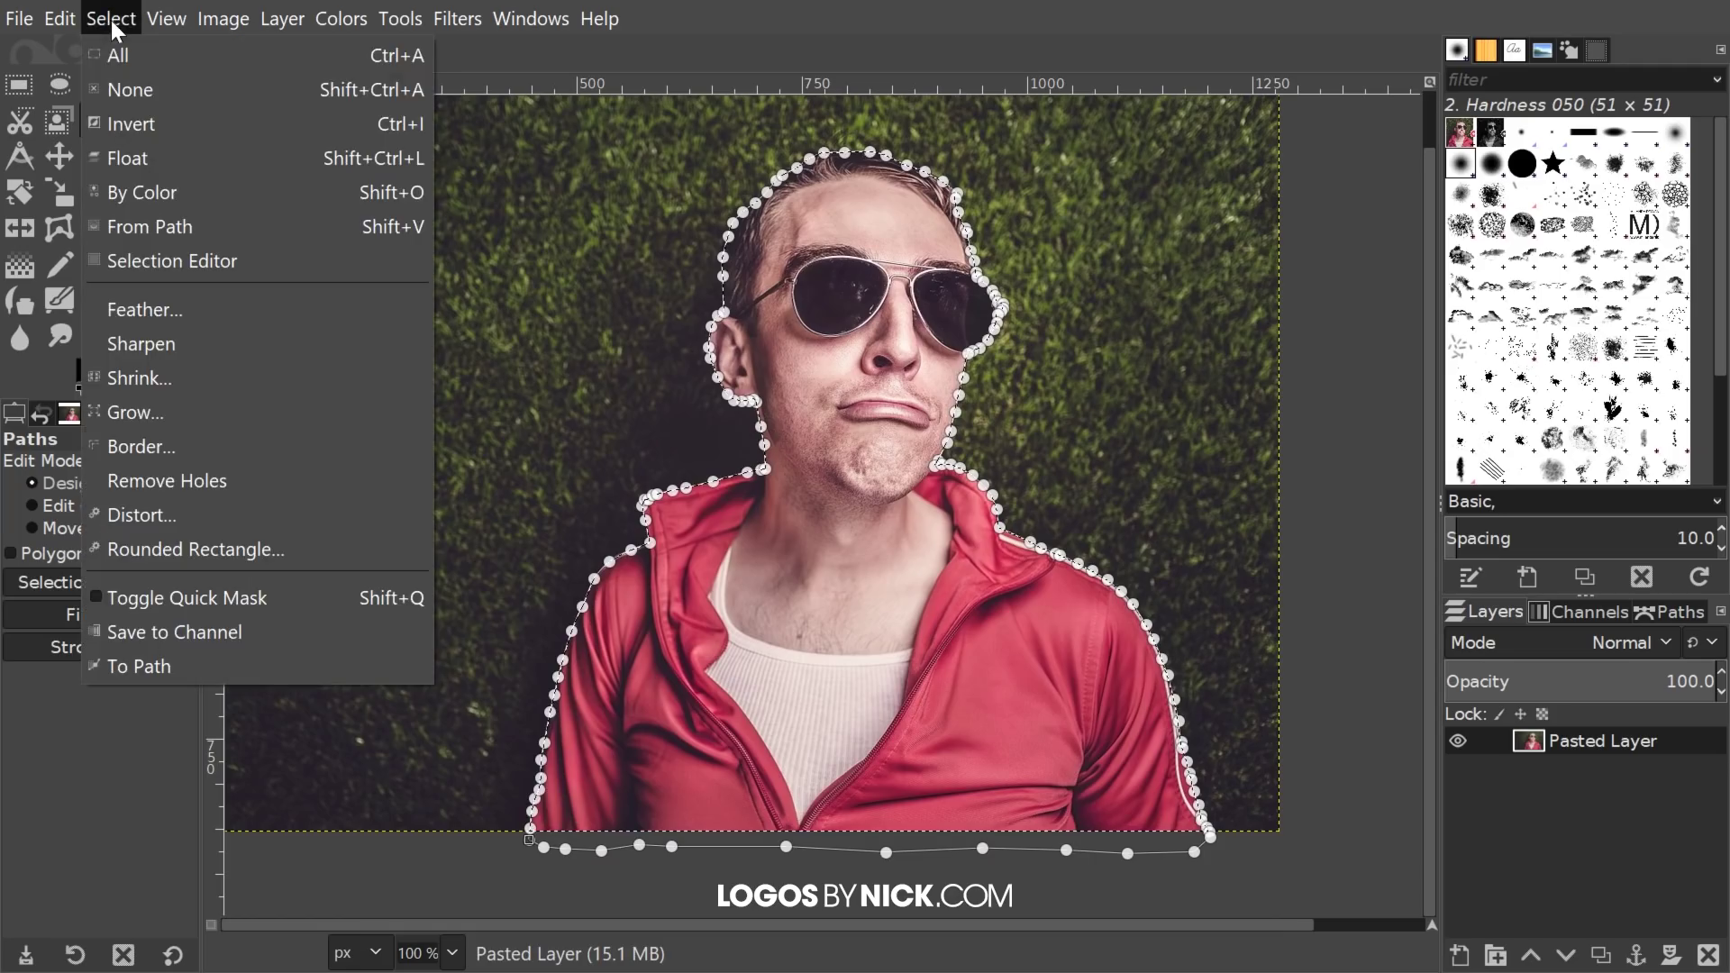
{"action": "left_click", "coordinate": [133, 119]}
{"action": "scroll", "coordinate": [822, 326], "scroll_direction": "left", "scroll_amount": 1}
{"action": "left_click_drag", "start_coordinate": [823, 326], "coordinate": [831, 327]}
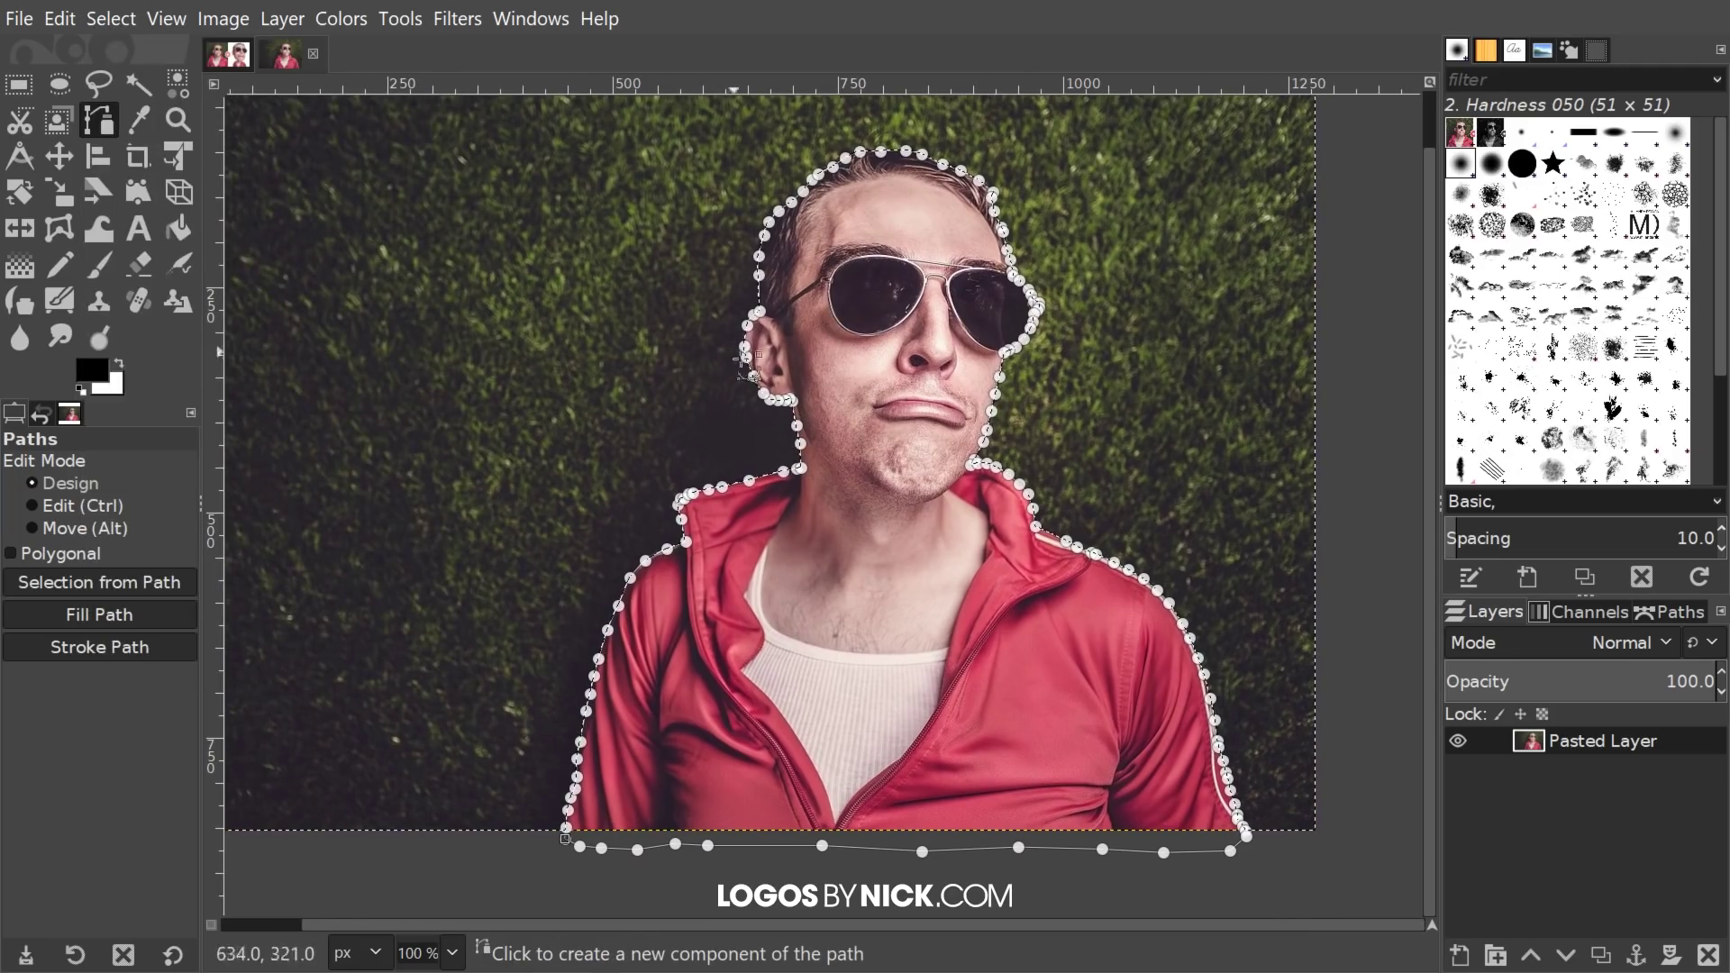
{"action": "left_click_drag", "start_coordinate": [1200, 358], "coordinate": [1259, 404]}
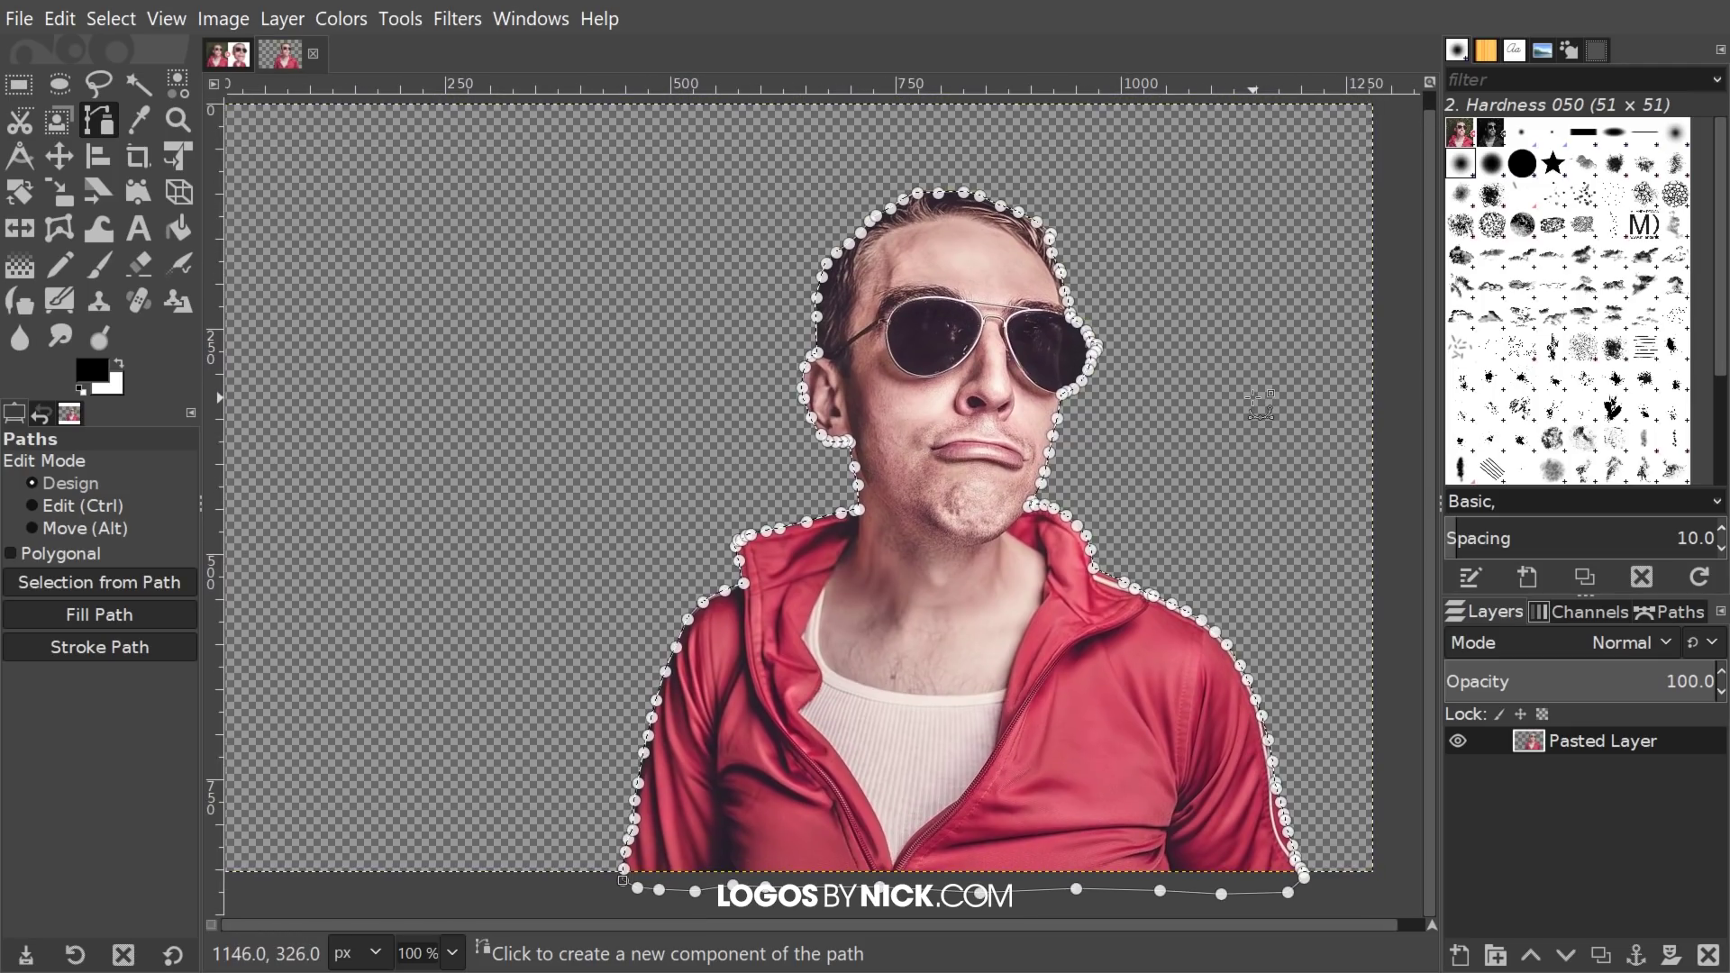
{"action": "left_click", "coordinate": [54, 20]}
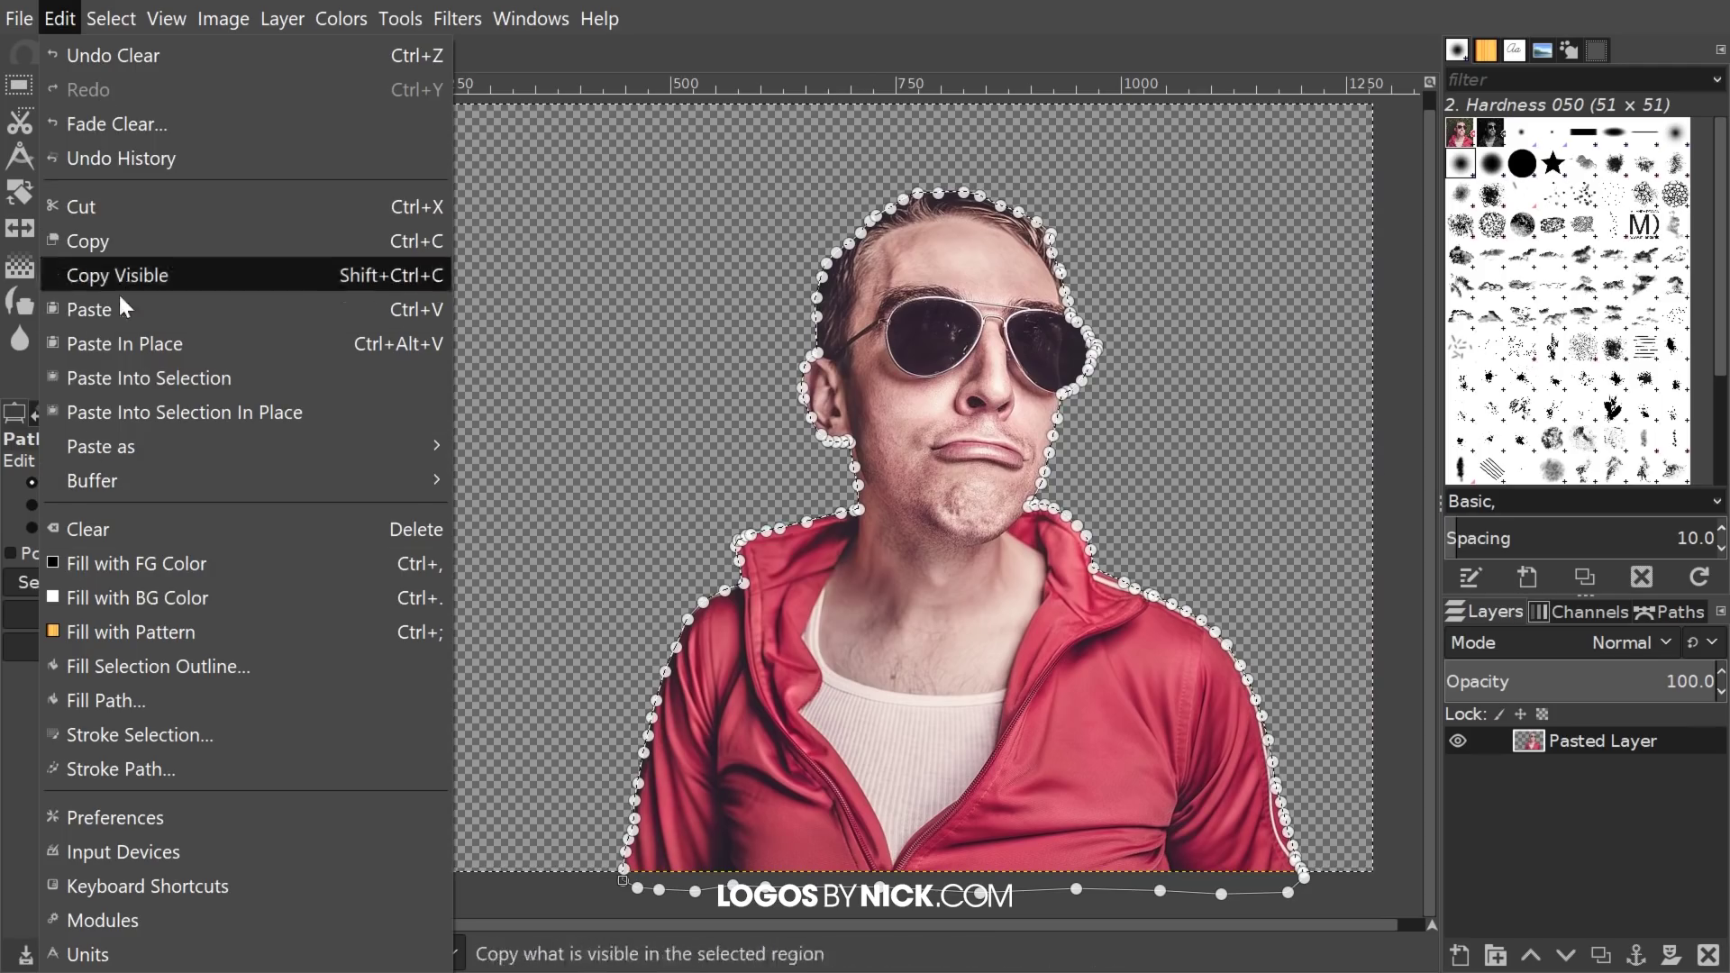
Step: Remove the selection around the man and leave path editing by switching to the Move tool
{"action": "left_click", "coordinate": [76, 16]}
{"action": "mouse_move", "coordinate": [838, 451]}
{"action": "left_mouse_down"}
{"action": "mouse_move", "coordinate": [794, 432]}
{"action": "mouse_move", "coordinate": [810, 432]}
{"action": "left_mouse_up"}
{"action": "left_click_drag", "start_coordinate": [712, 464], "coordinate": [726, 418]}
{"action": "scroll", "coordinate": [725, 418], "scroll_direction": "up", "scroll_amount": 3}
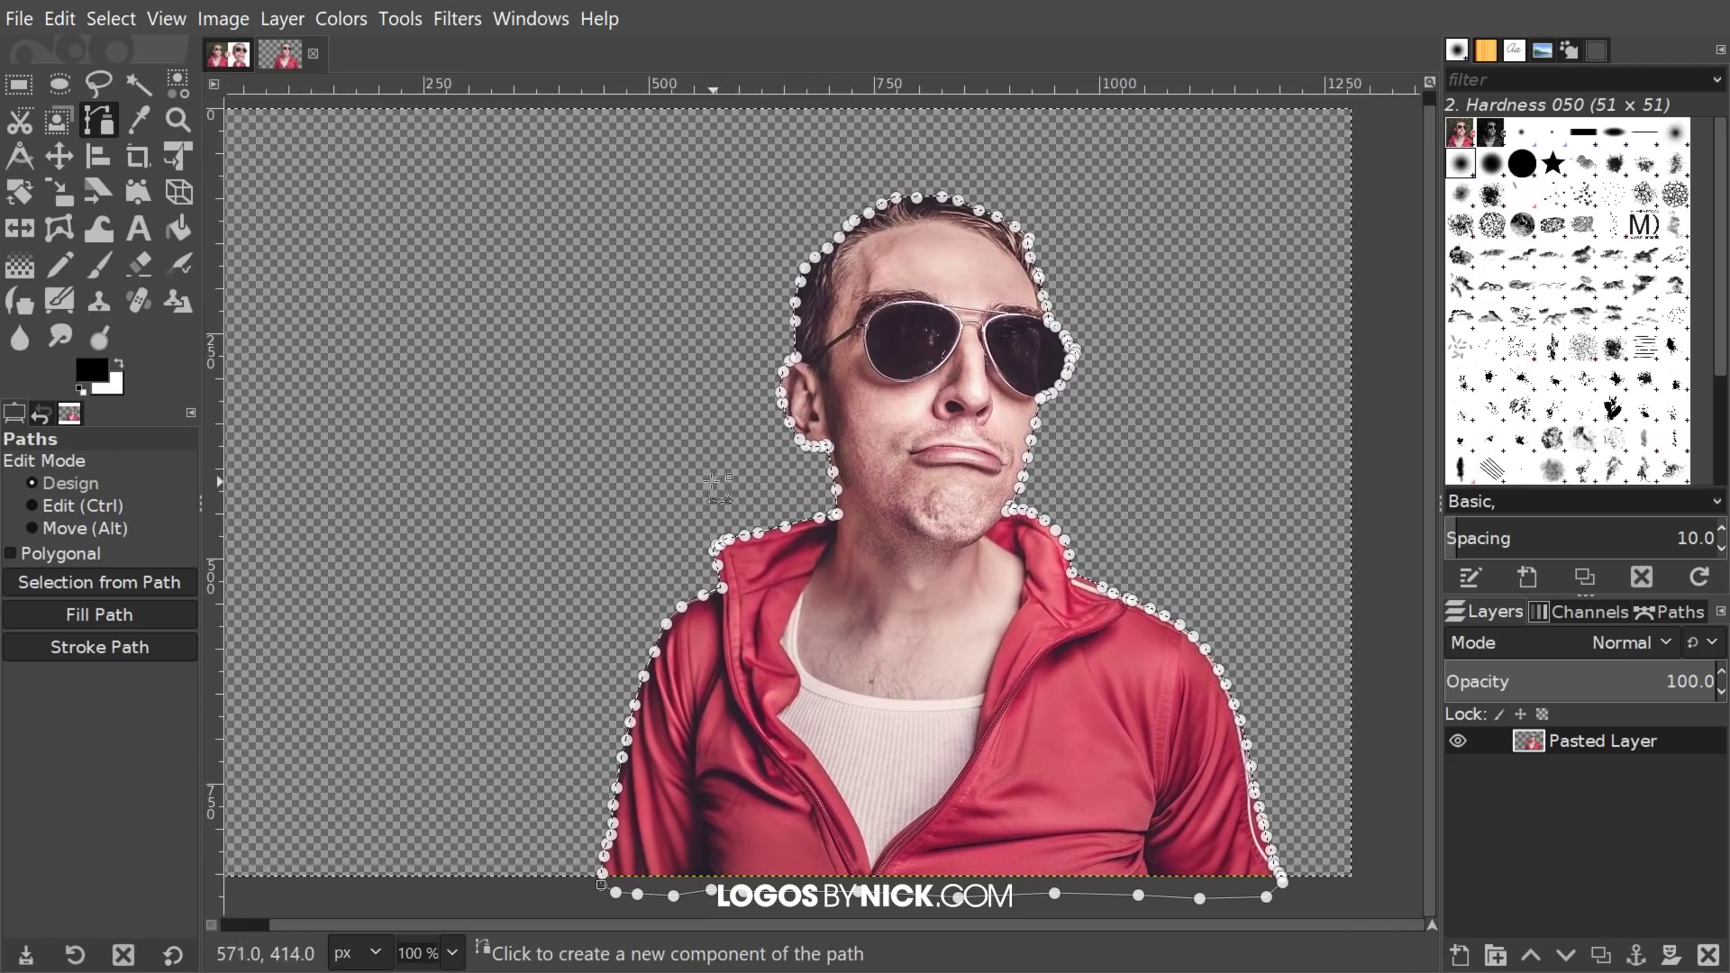
{"action": "left_click", "coordinate": [111, 15]}
{"action": "left_click", "coordinate": [115, 81]}
{"action": "left_click", "coordinate": [56, 158]}
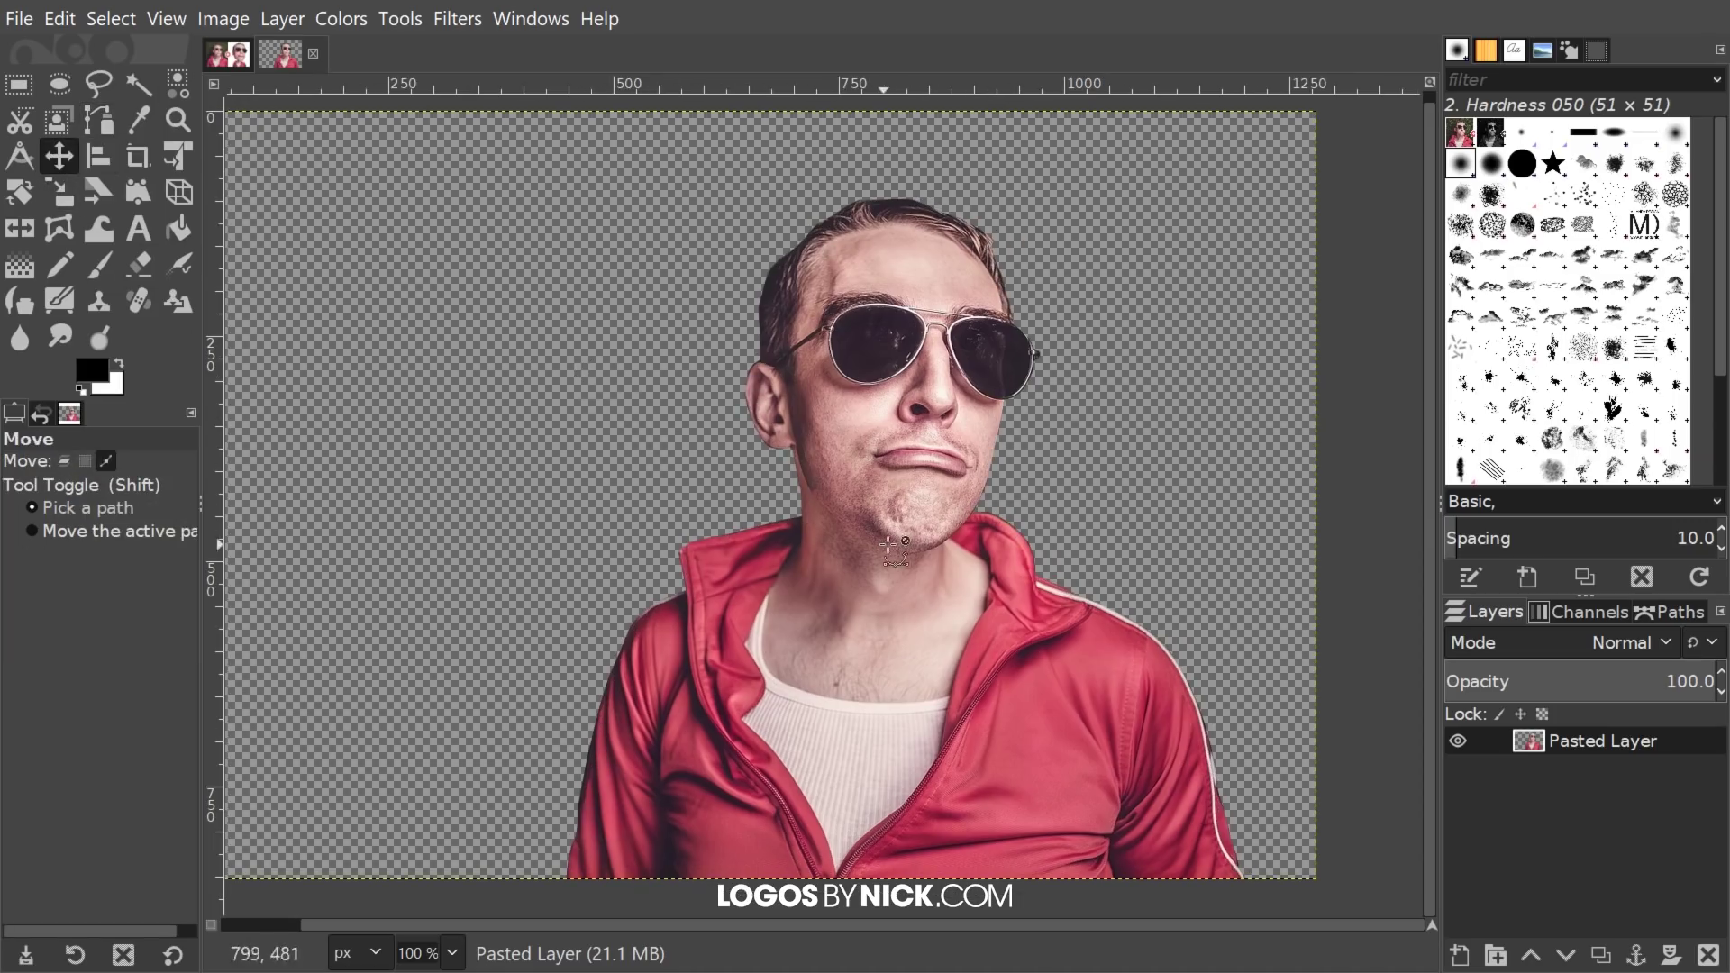
{"action": "scroll", "coordinate": [892, 547], "scroll_direction": "down", "scroll_amount": 2}
{"action": "scroll", "coordinate": [1000, 581], "scroll_direction": "up", "scroll_amount": 1}
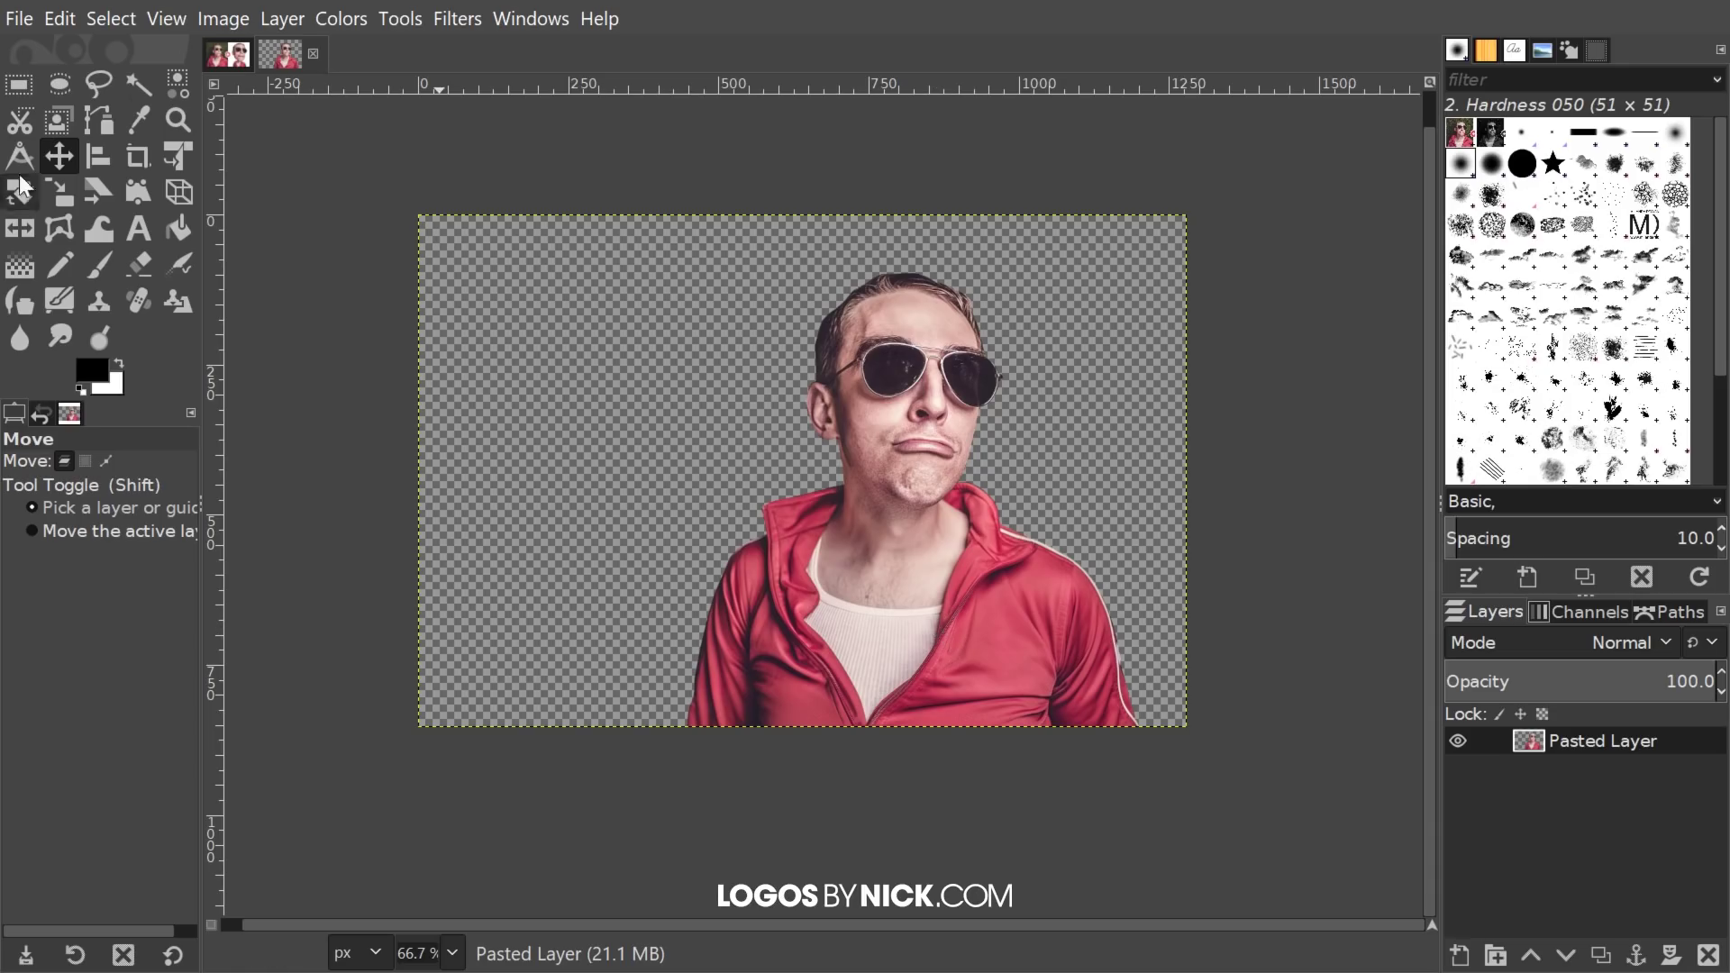
Step: Start a new path beneath the man's ear and trace it down along the jawline toward the chin
{"action": "left_click", "coordinate": [90, 132]}
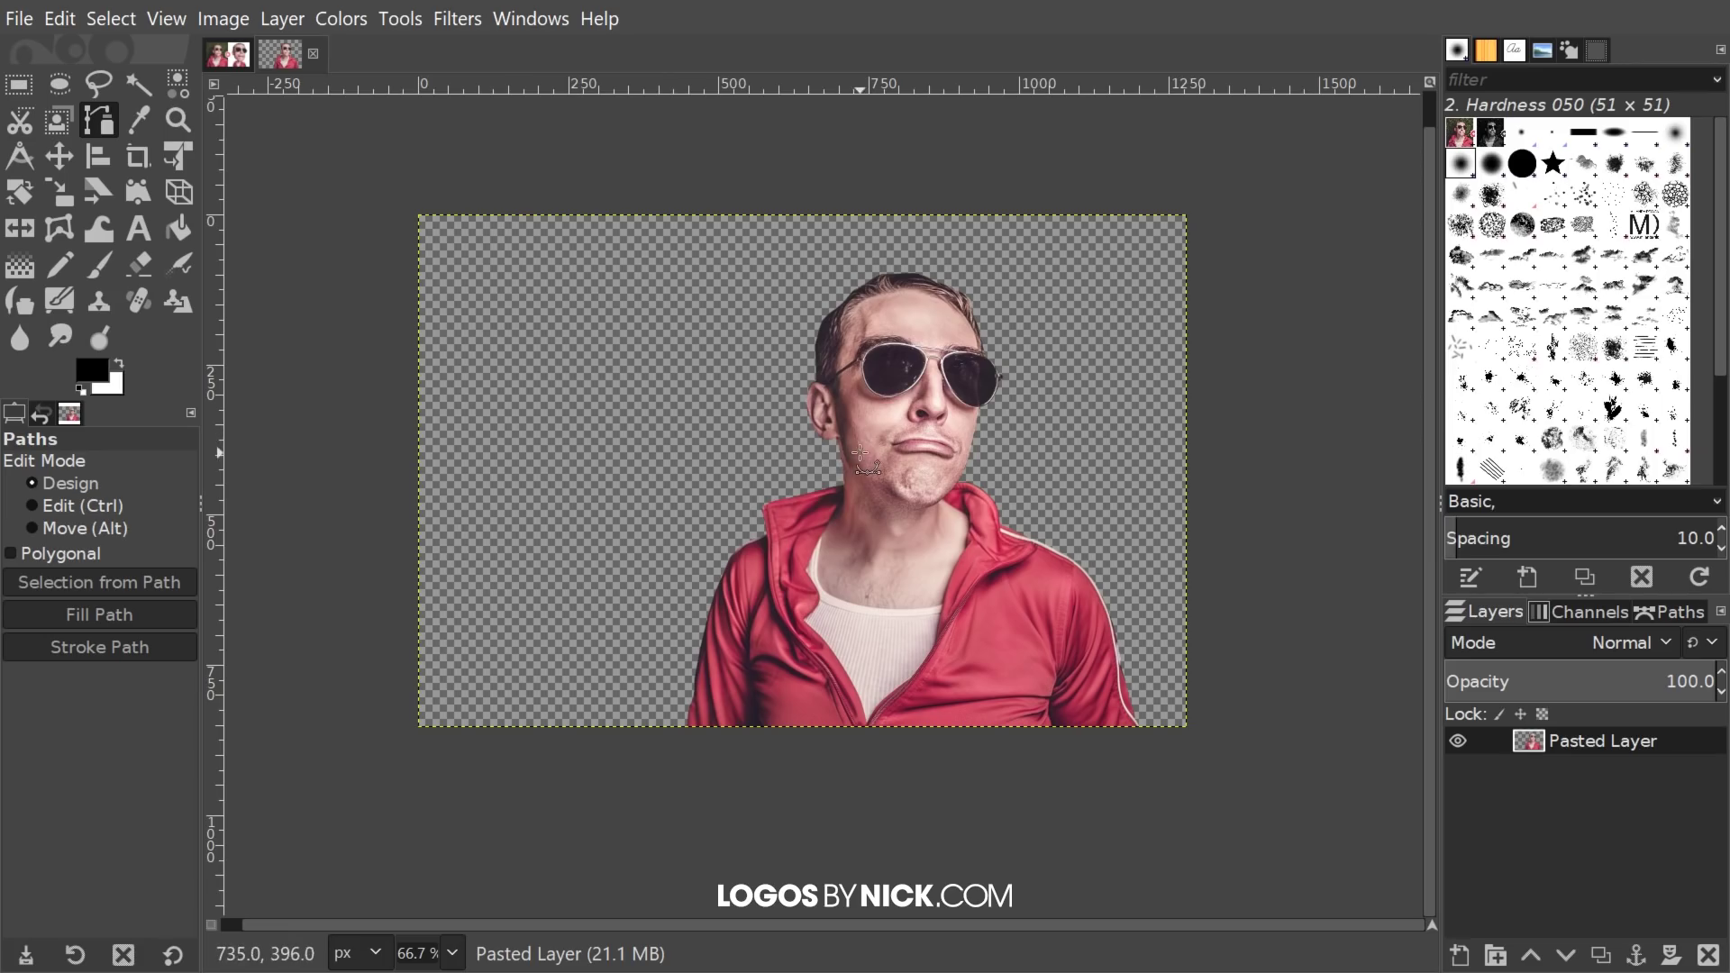
{"action": "scroll", "coordinate": [820, 454], "scroll_direction": "up", "scroll_amount": 7}
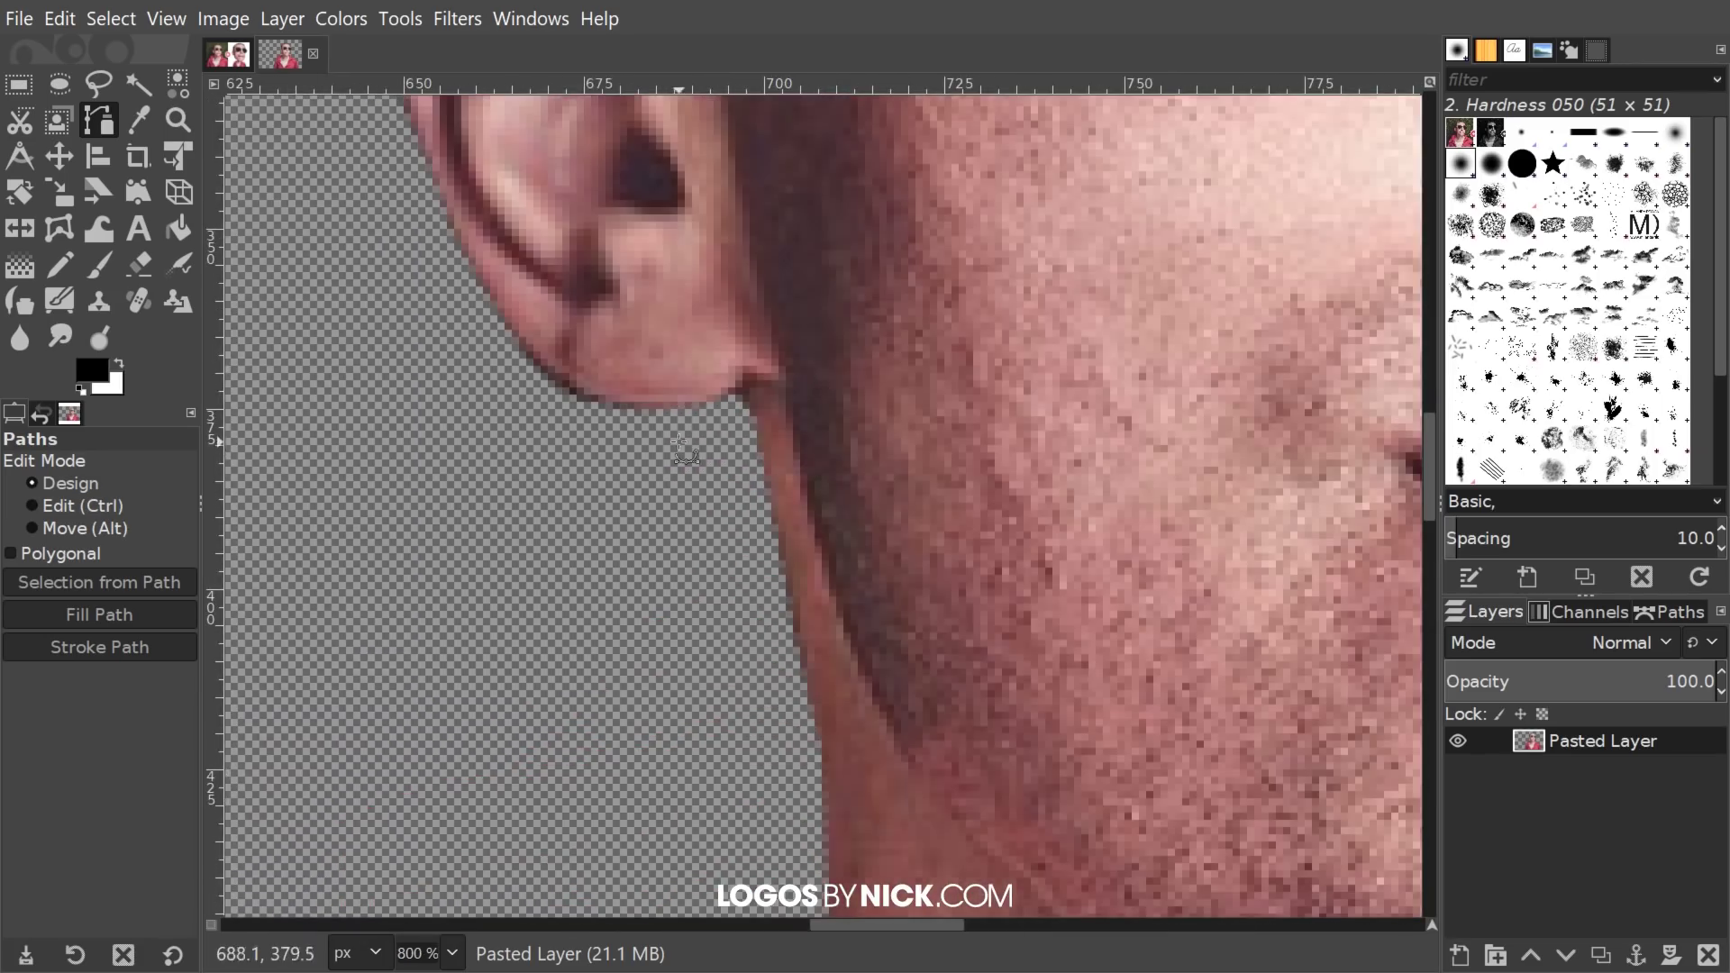
{"action": "left_click_drag", "start_coordinate": [729, 406], "coordinate": [764, 383]}
{"action": "left_click", "coordinate": [846, 621]}
{"action": "left_click_drag", "start_coordinate": [924, 790], "coordinate": [857, 612]}
{"action": "left_click", "coordinate": [858, 593]}
{"action": "left_click", "coordinate": [968, 698]}
{"action": "left_click_drag", "start_coordinate": [1073, 736], "coordinate": [796, 451]}
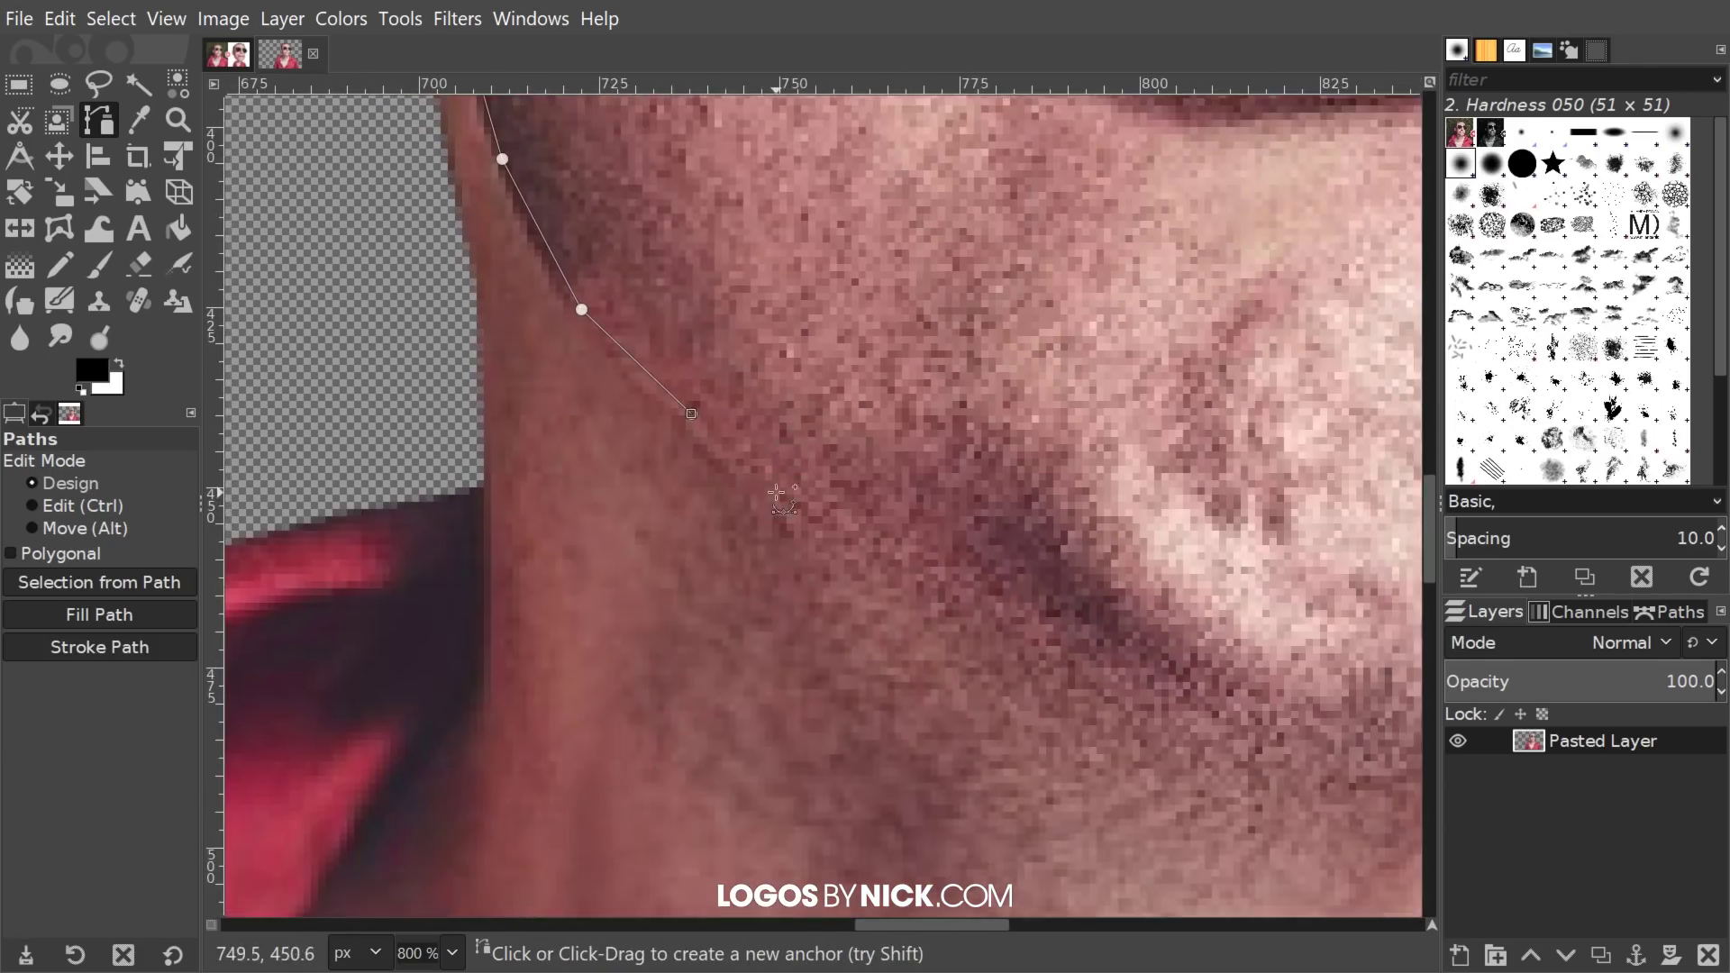
{"action": "left_click", "coordinate": [1014, 600]}
{"action": "left_click_drag", "start_coordinate": [1064, 664], "coordinate": [790, 594]}
{"action": "scroll", "coordinate": [790, 595], "scroll_direction": "down", "scroll_amount": 2}
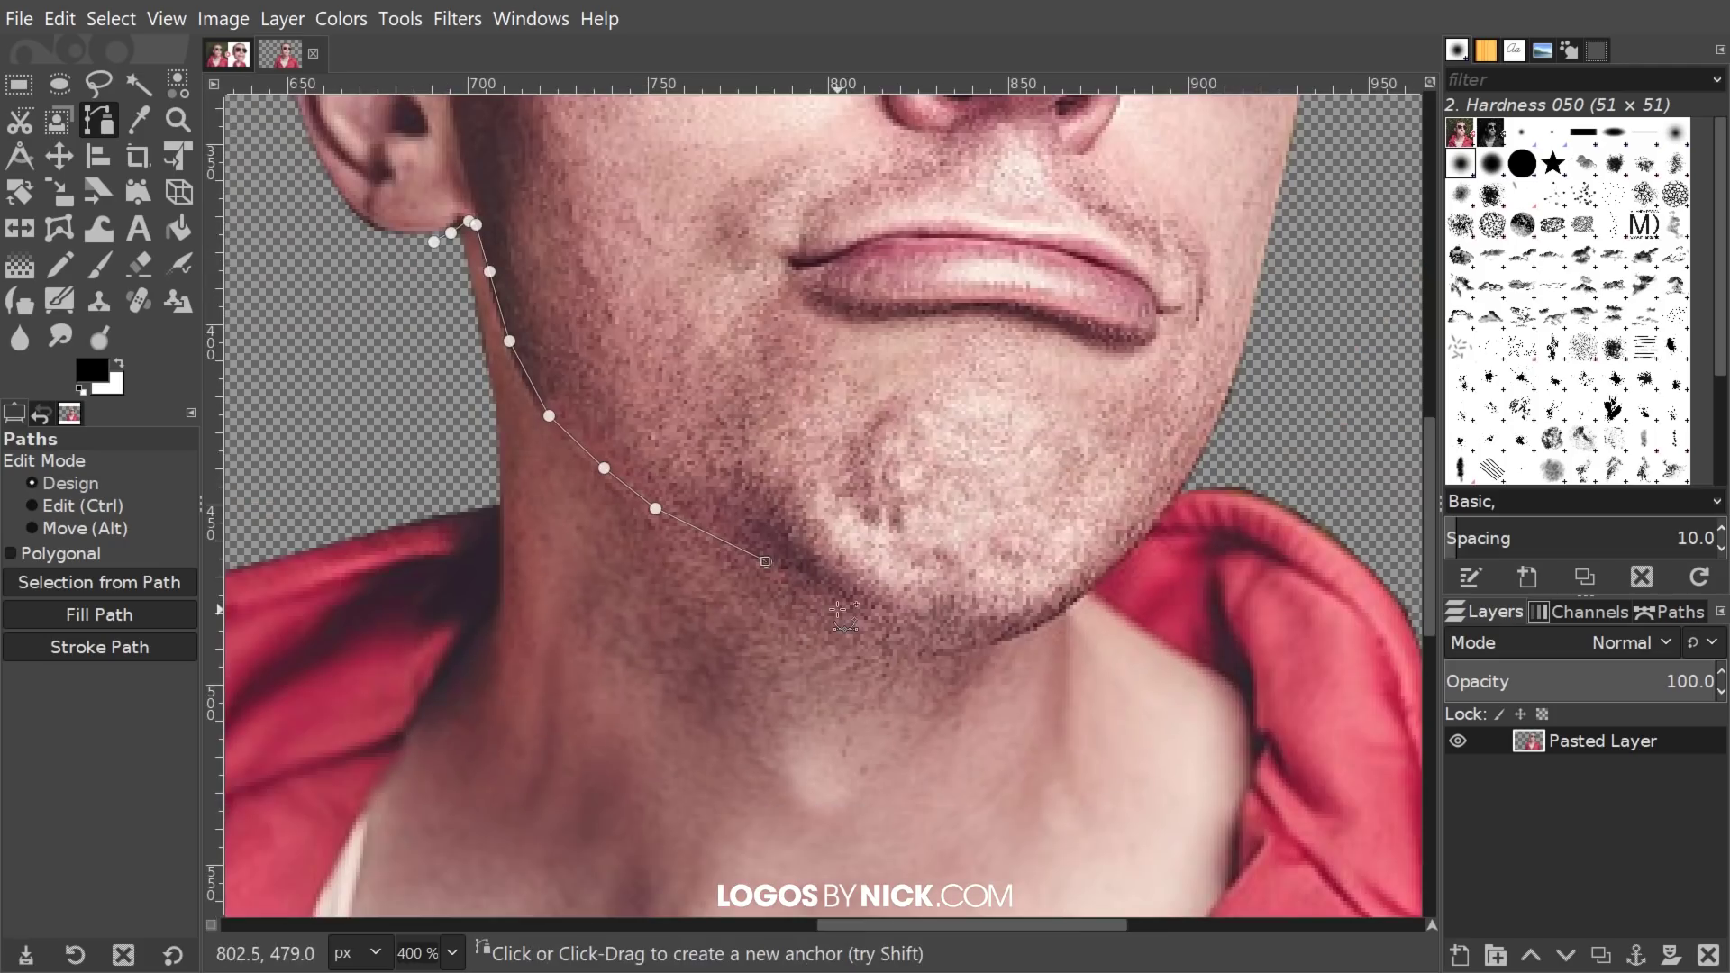
Step: Continue the path beneath the chin and up the opposite side of the jaw past the jacket collar
{"action": "left_click", "coordinate": [916, 645]}
{"action": "left_click", "coordinate": [953, 648]}
{"action": "left_click", "coordinate": [1050, 625]}
{"action": "left_click", "coordinate": [1092, 602]}
{"action": "scroll", "coordinate": [1106, 463], "scroll_direction": "down", "scroll_amount": 3}
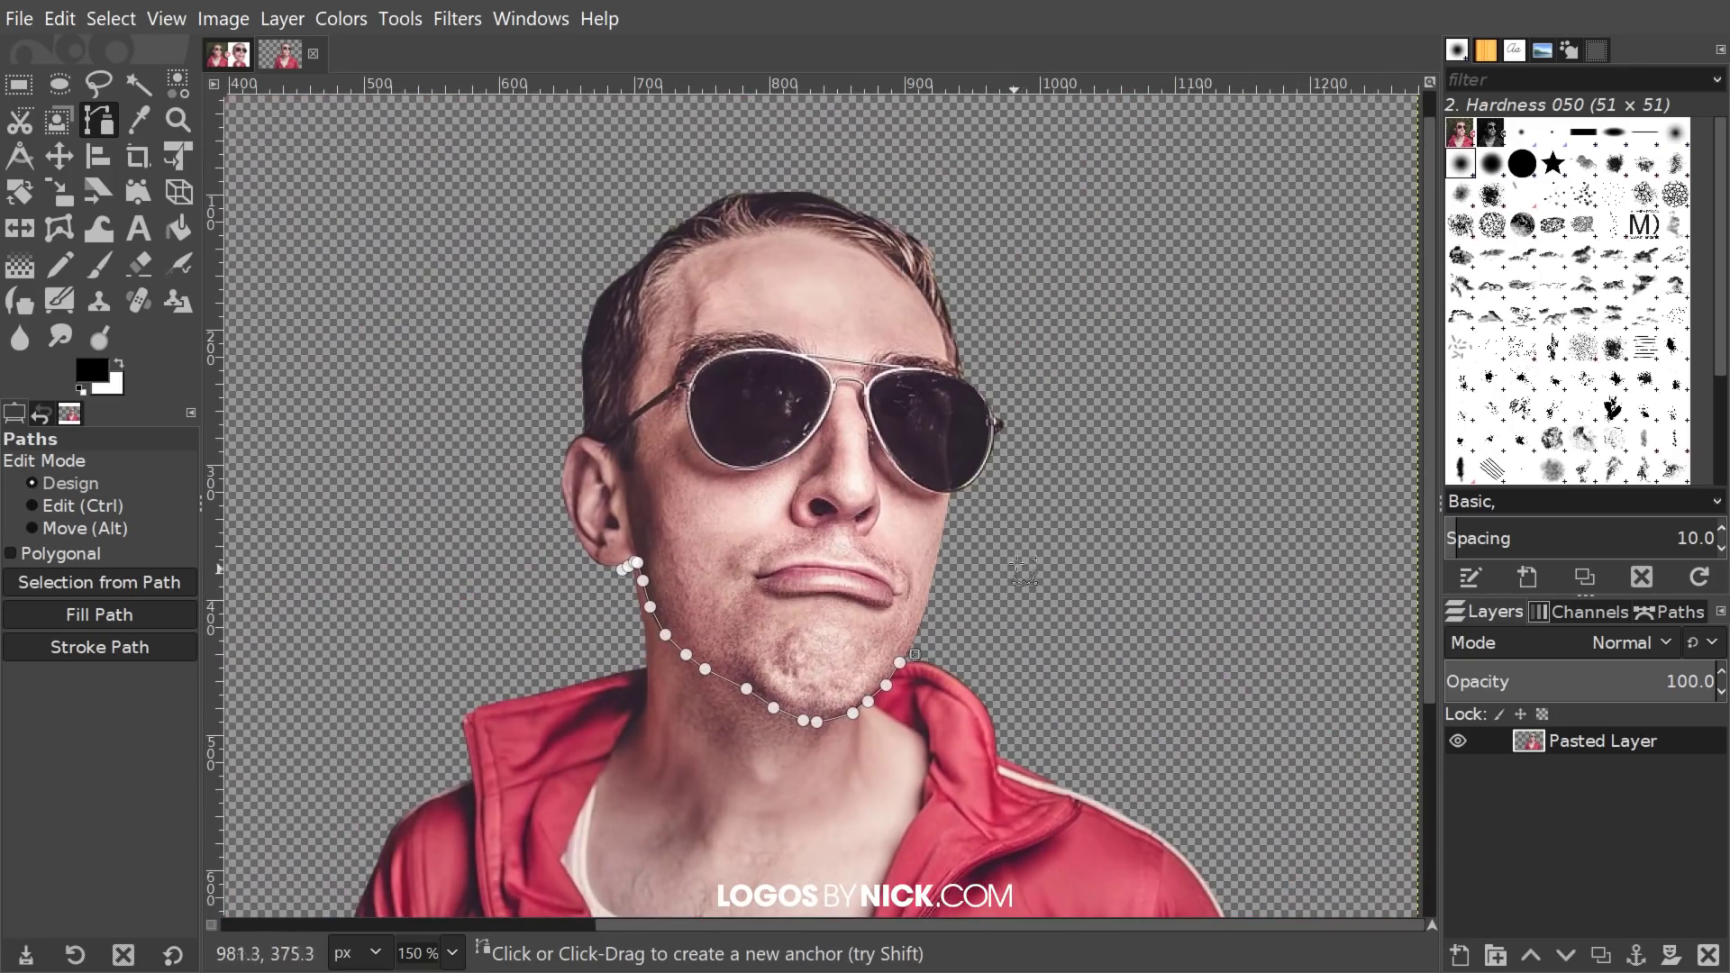
Step: Run the path loosely through the transparent area around the head and back toward its start beneath the ear
{"action": "left_click", "coordinate": [1018, 561]}
{"action": "left_click", "coordinate": [1094, 453]}
{"action": "left_click", "coordinate": [1110, 321]}
{"action": "left_click", "coordinate": [1070, 243]}
{"action": "left_click", "coordinate": [896, 140]}
{"action": "left_click", "coordinate": [631, 143]}
{"action": "left_click", "coordinate": [461, 216]}
{"action": "left_click_drag", "start_coordinate": [420, 348], "coordinate": [418, 388]}
{"action": "left_click_drag", "start_coordinate": [440, 498], "coordinate": [456, 531]}
{"action": "left_click_drag", "start_coordinate": [544, 634], "coordinate": [685, 594]}
Step: Close the head path at its first anchor and convert it to a selection
{"action": "scroll", "coordinate": [586, 600], "scroll_direction": "up", "scroll_amount": 2}
{"action": "scroll", "coordinate": [693, 601], "scroll_direction": "up", "scroll_amount": 1}
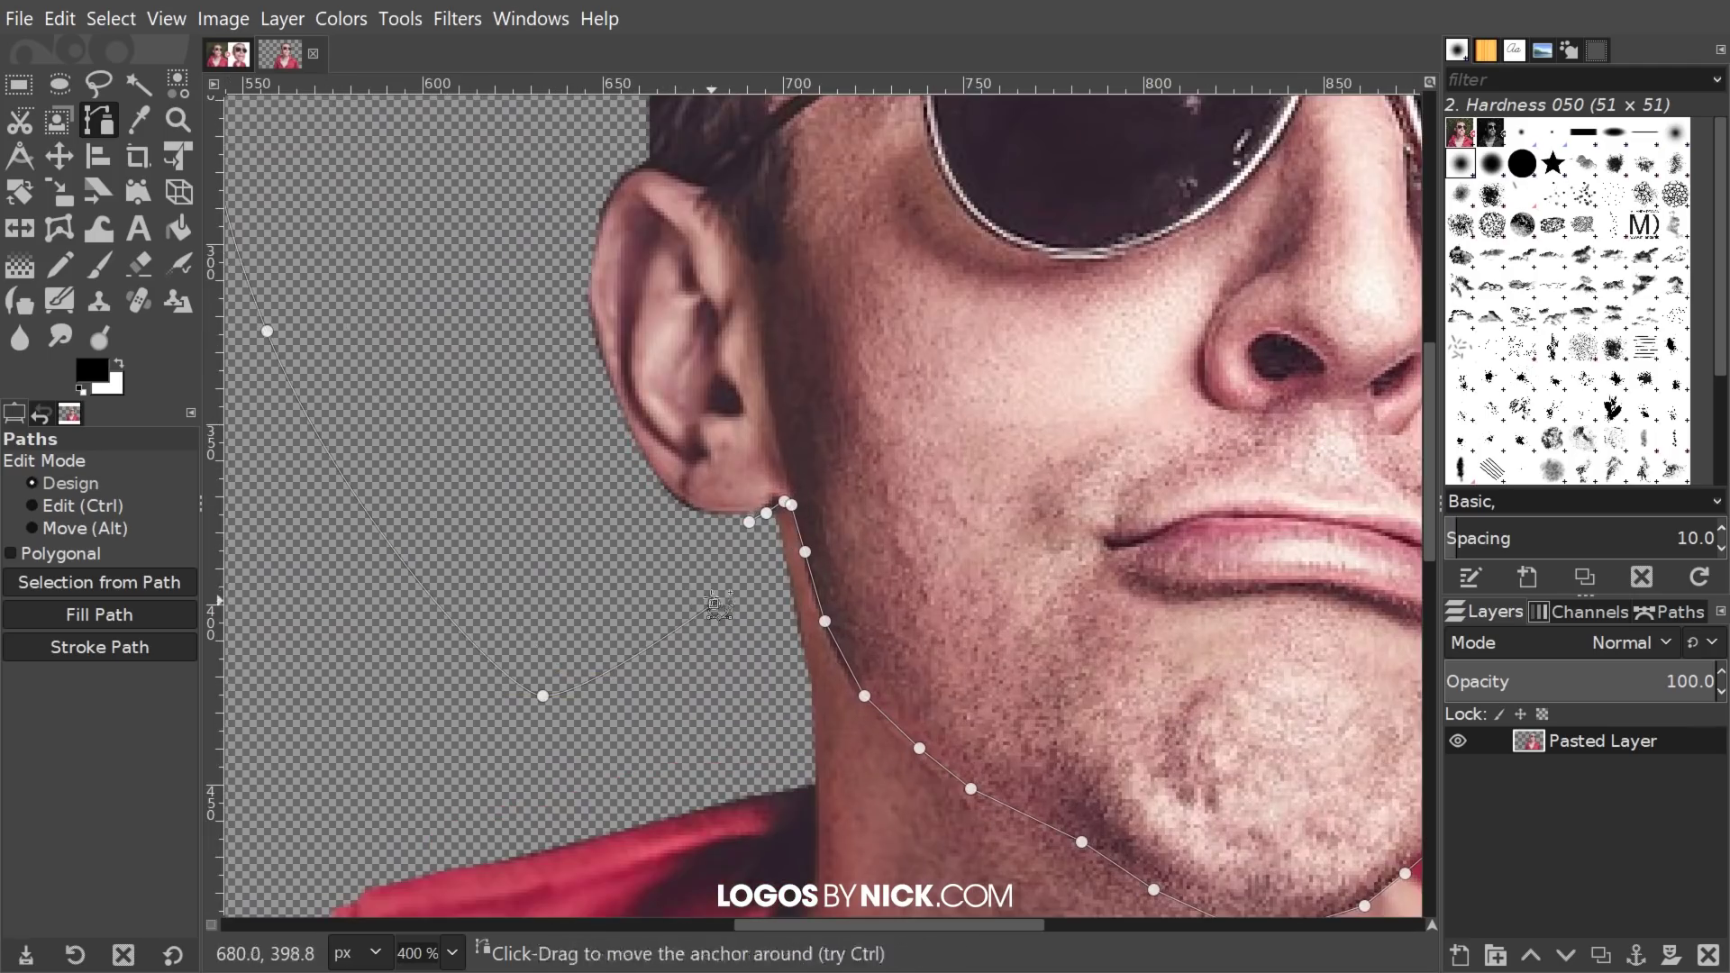
{"action": "left_click", "coordinate": [750, 520], "text": "ctrl"}
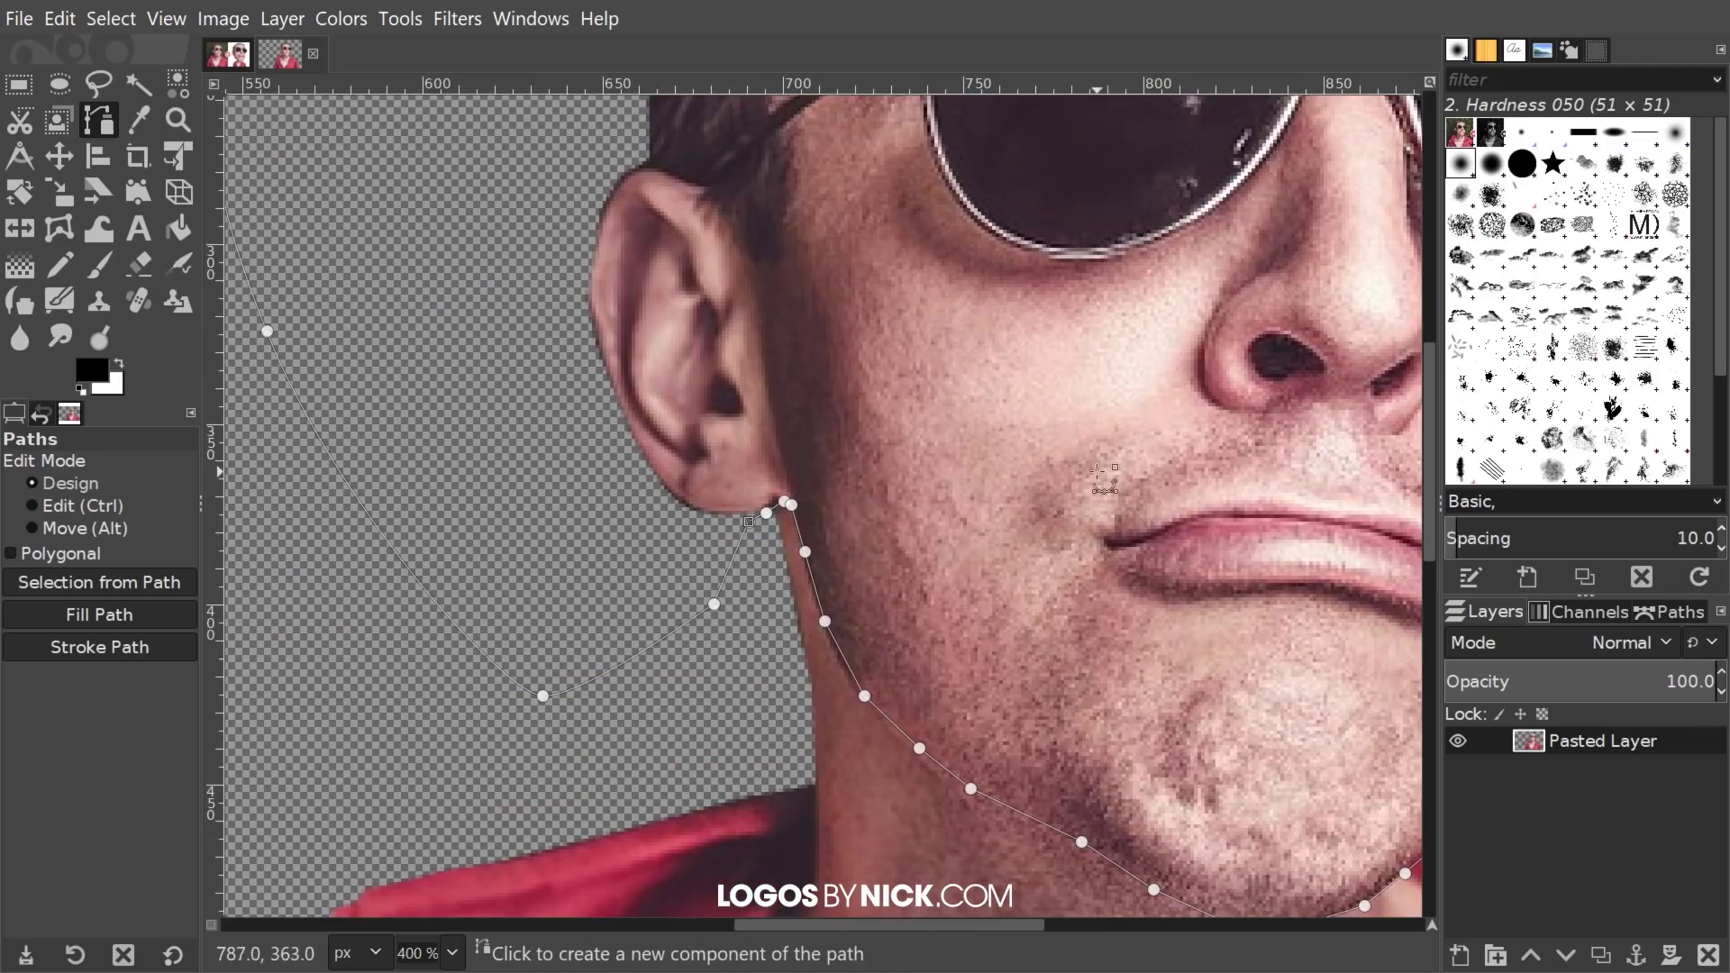
{"action": "left_click_drag", "start_coordinate": [1110, 483], "coordinate": [1019, 496]}
{"action": "scroll", "coordinate": [721, 450], "scroll_direction": "down", "scroll_amount": 4}
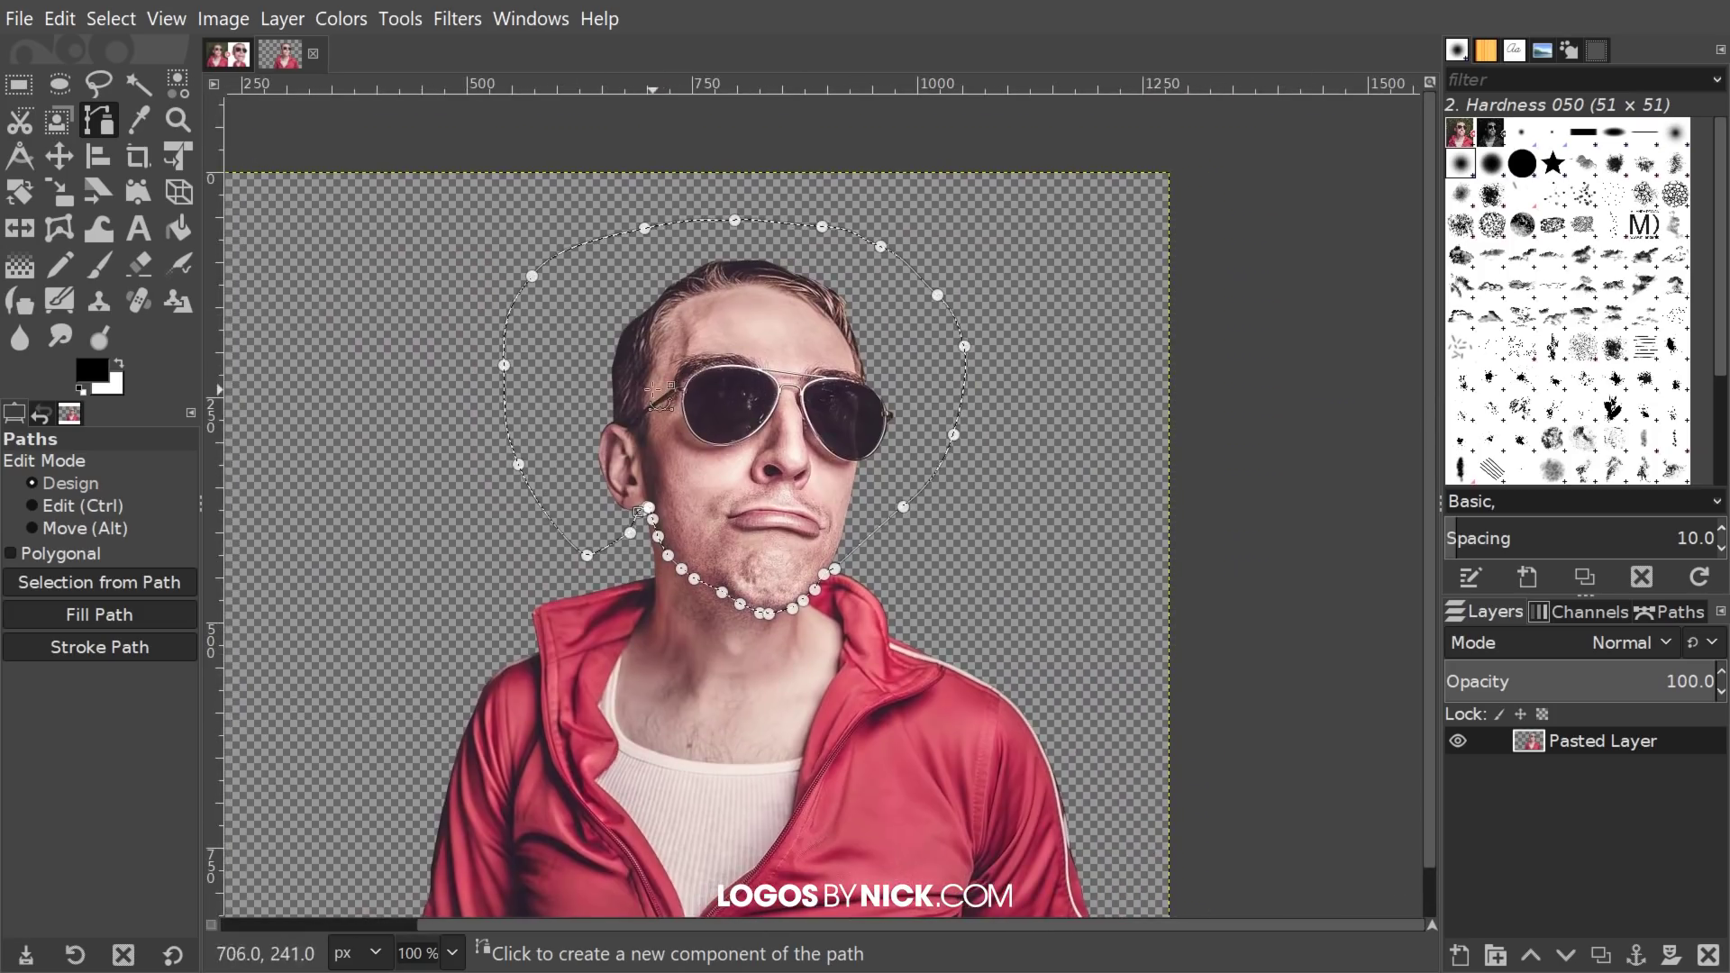
Step: Float the selected head and turn the floating selection into a new layer
{"action": "right_click", "coordinate": [784, 353]}
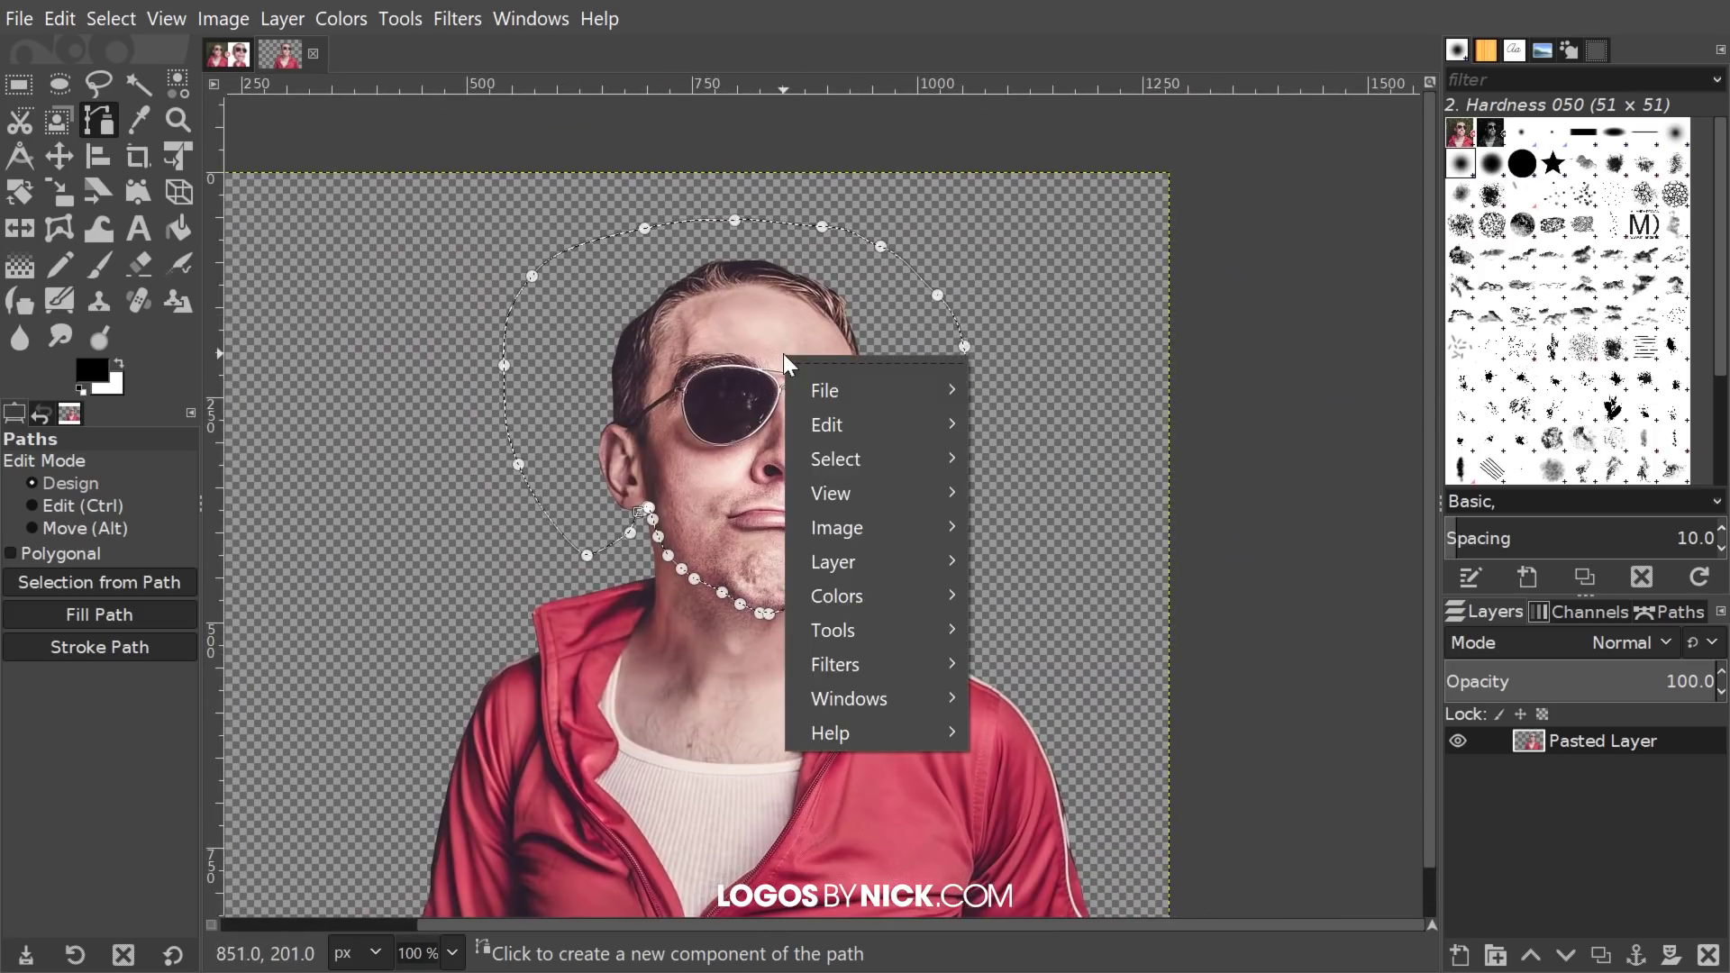
{"action": "mouse_move", "coordinate": [820, 456]}
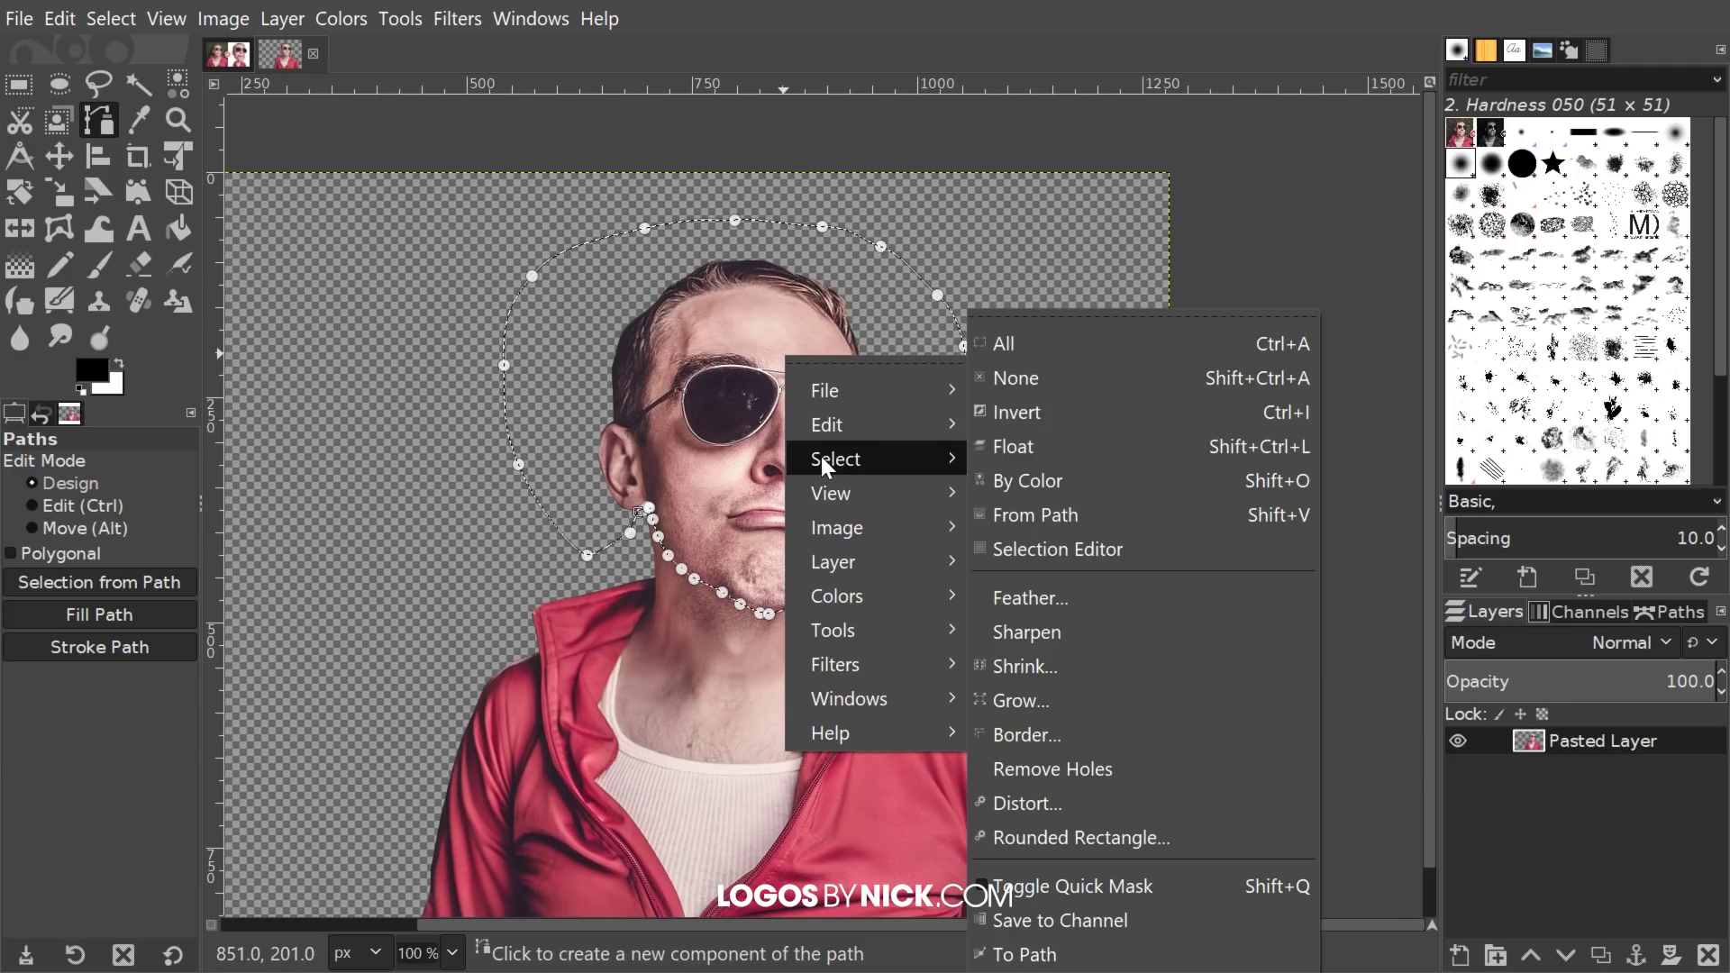
{"action": "left_click", "coordinate": [1020, 447]}
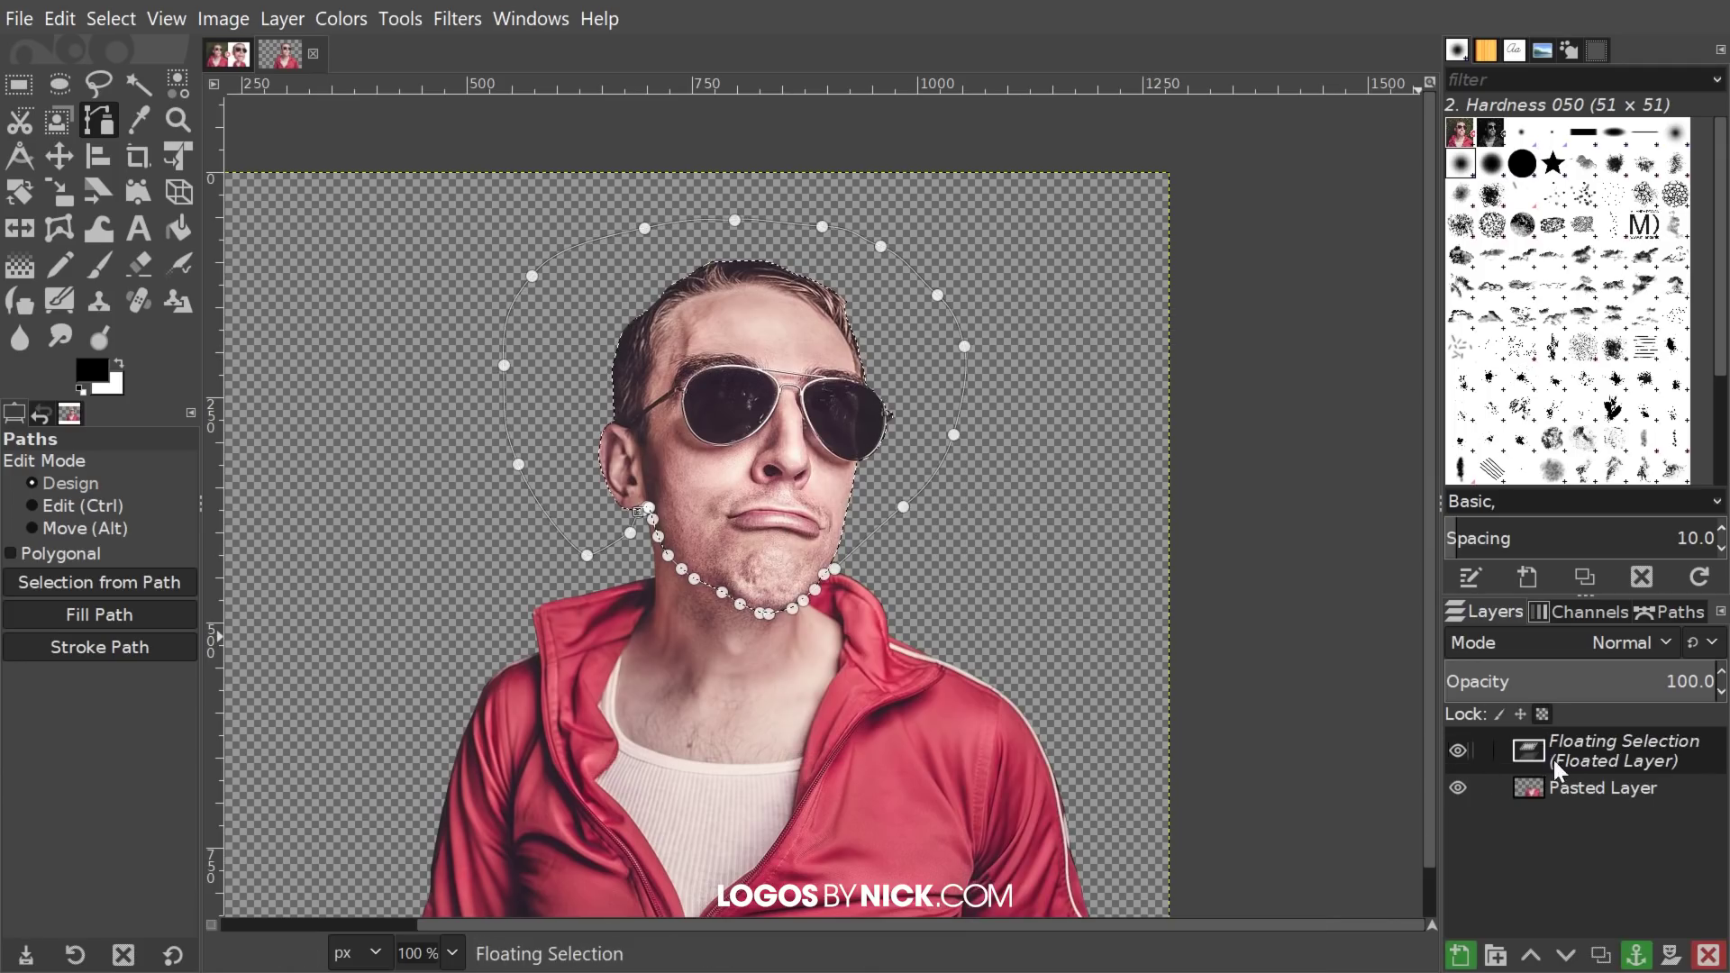
{"action": "right_click", "coordinate": [1604, 757]}
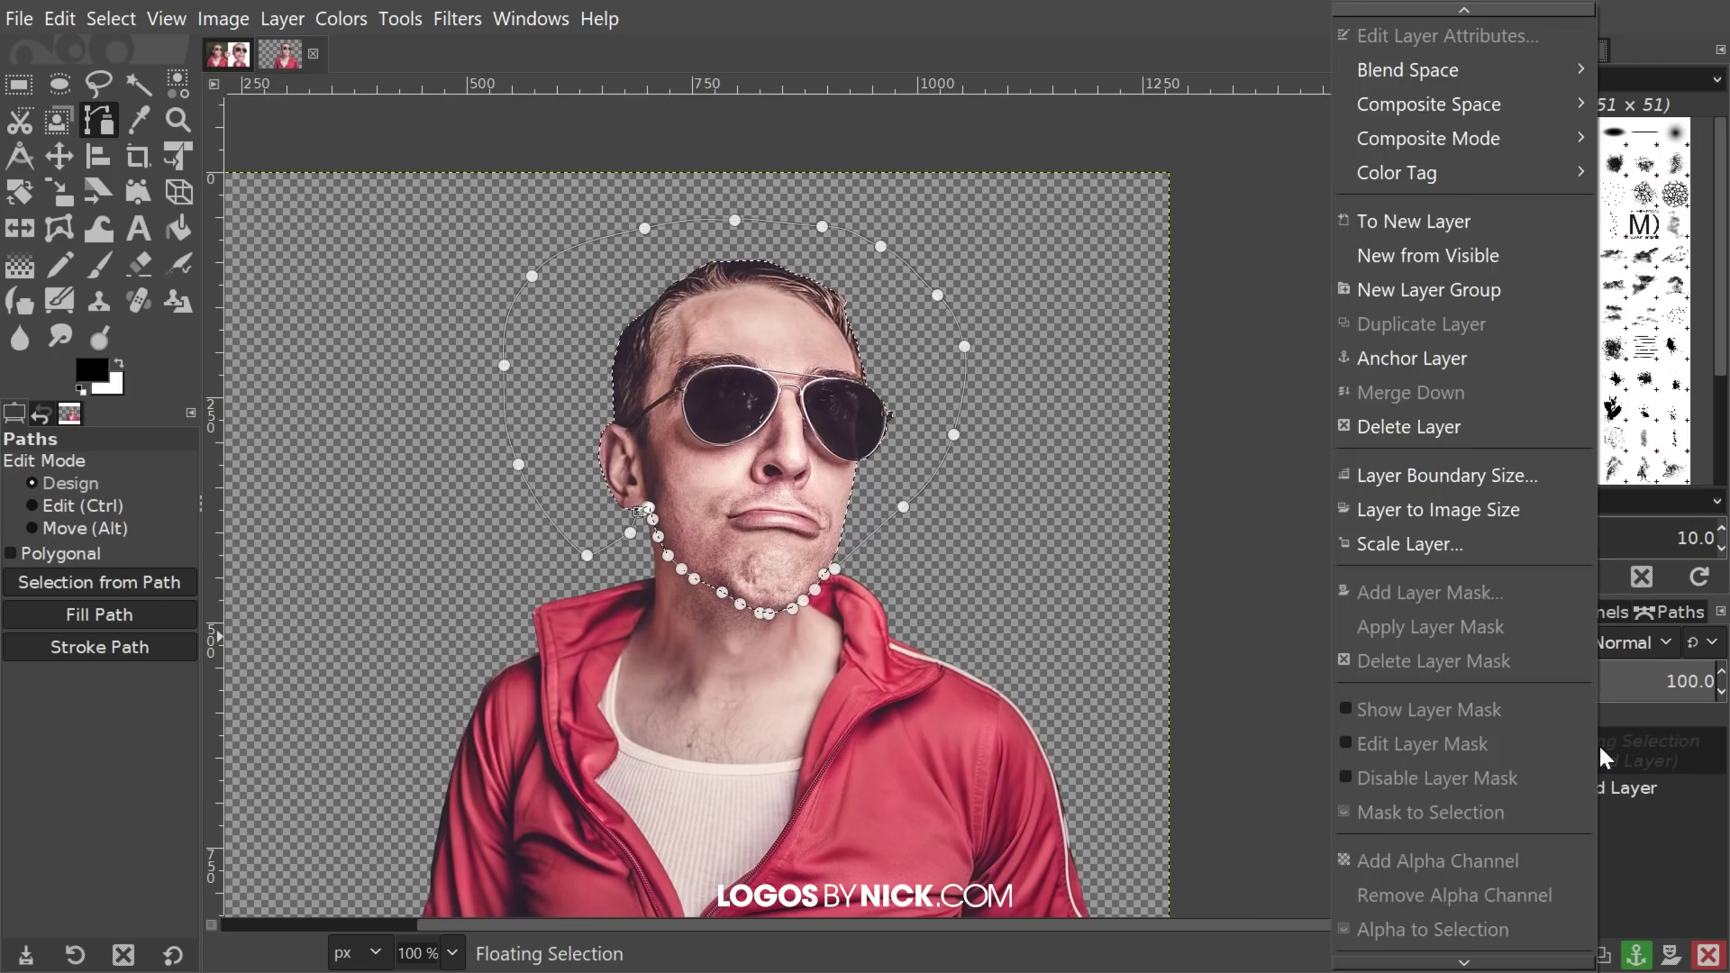
{"action": "left_click", "coordinate": [1434, 225]}
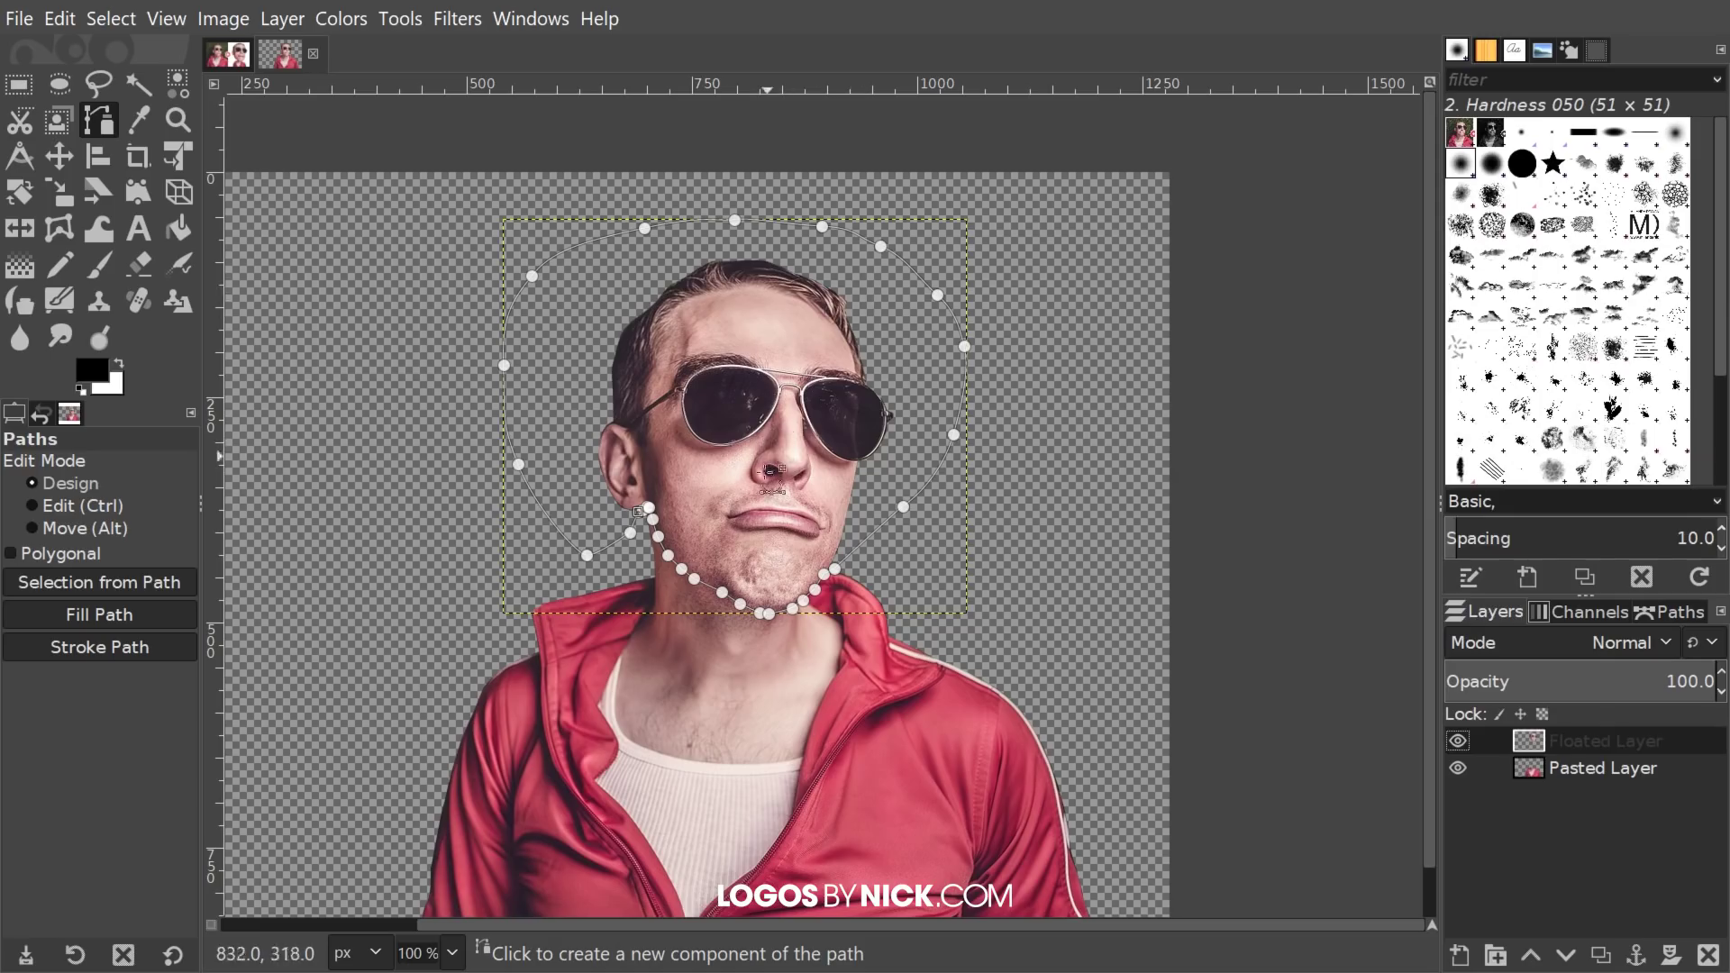
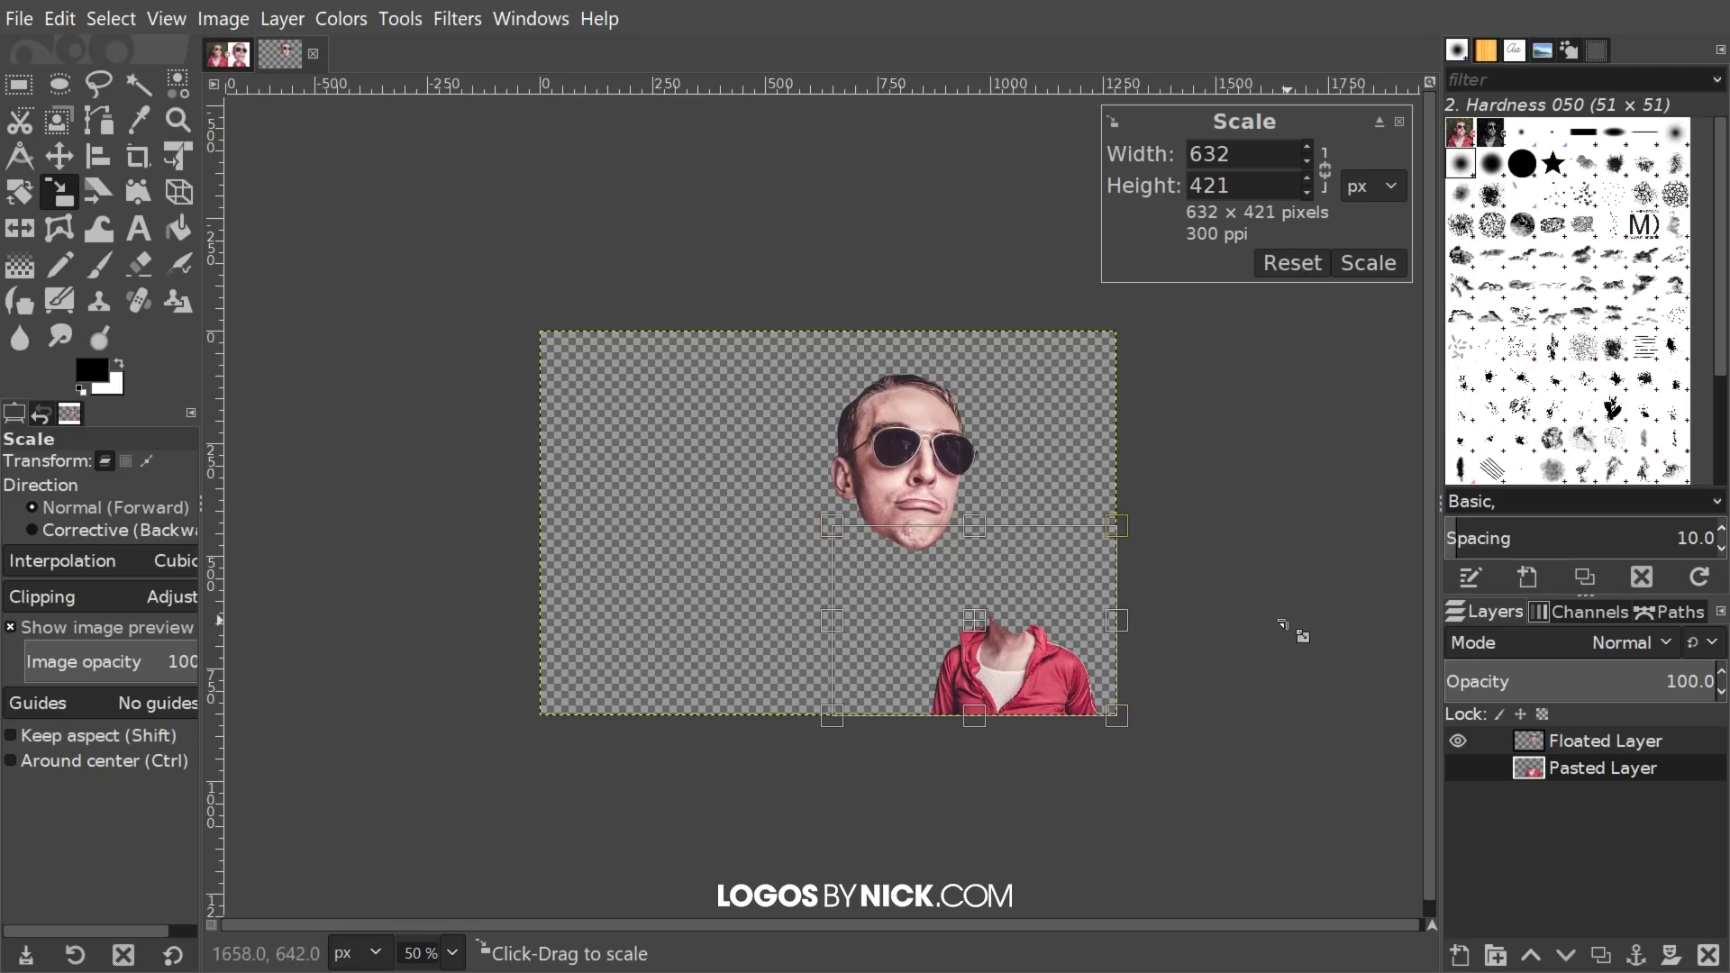
Step: Scale the body layer to 632 × 421 px and move it to the horizontal middle of the canvas, along the lower edge
{"action": "key", "text": "Return"}
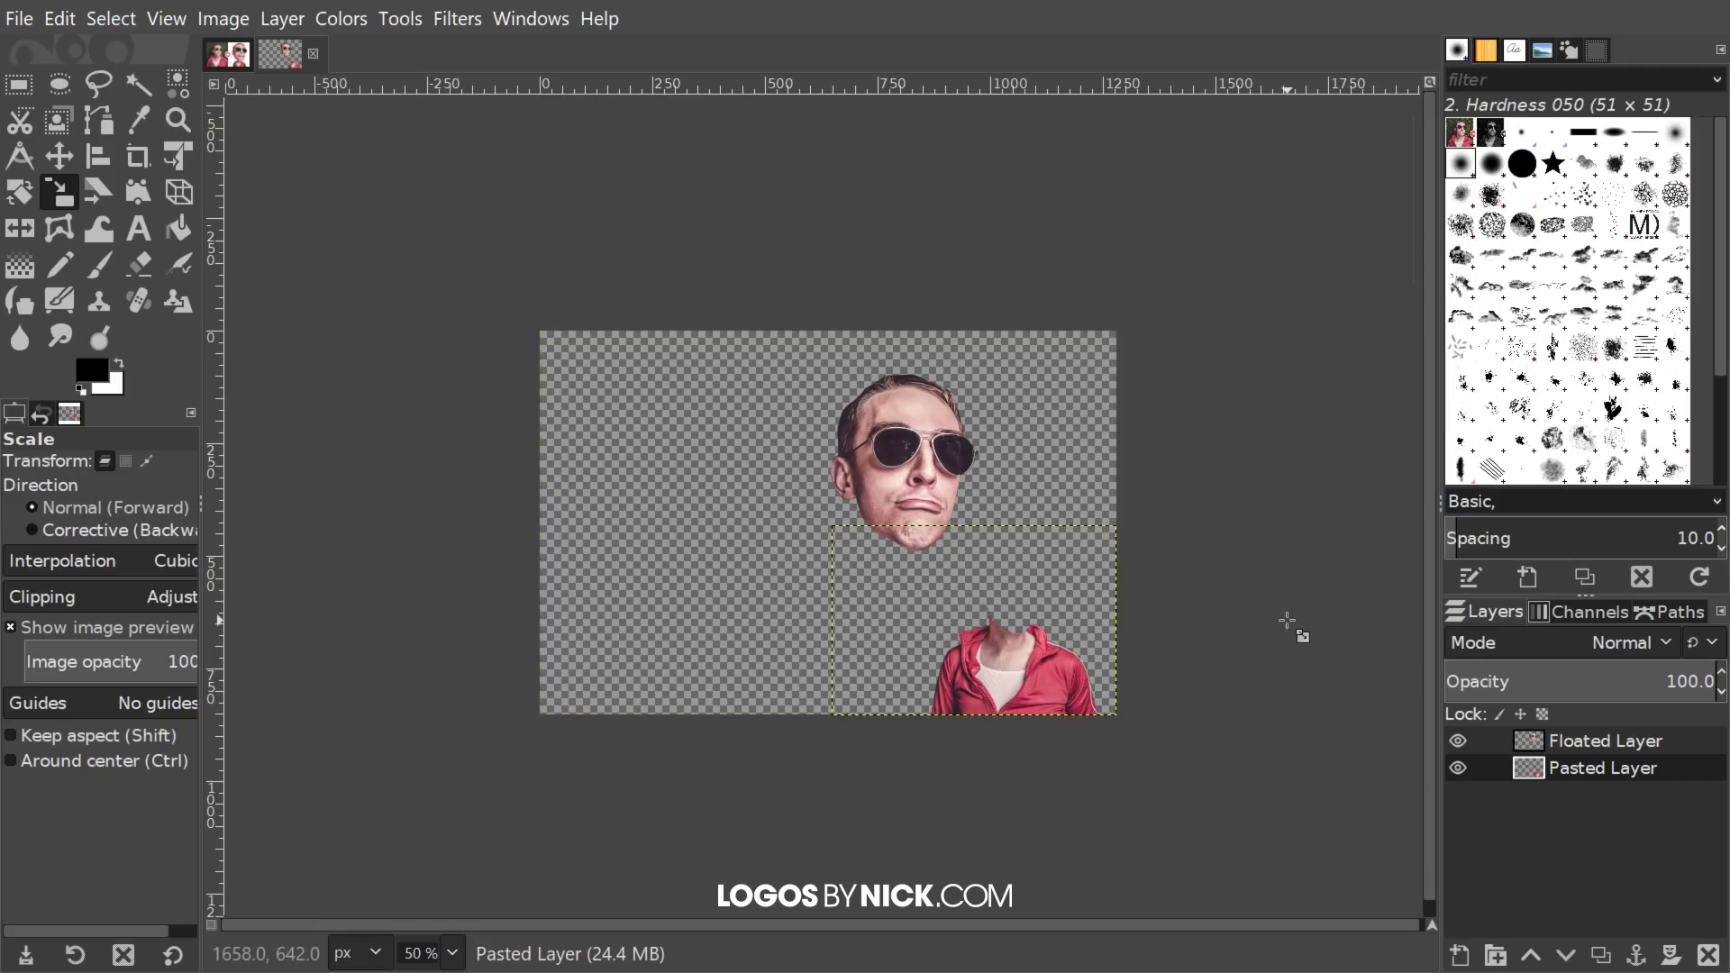
{"action": "left_click", "coordinate": [60, 157]}
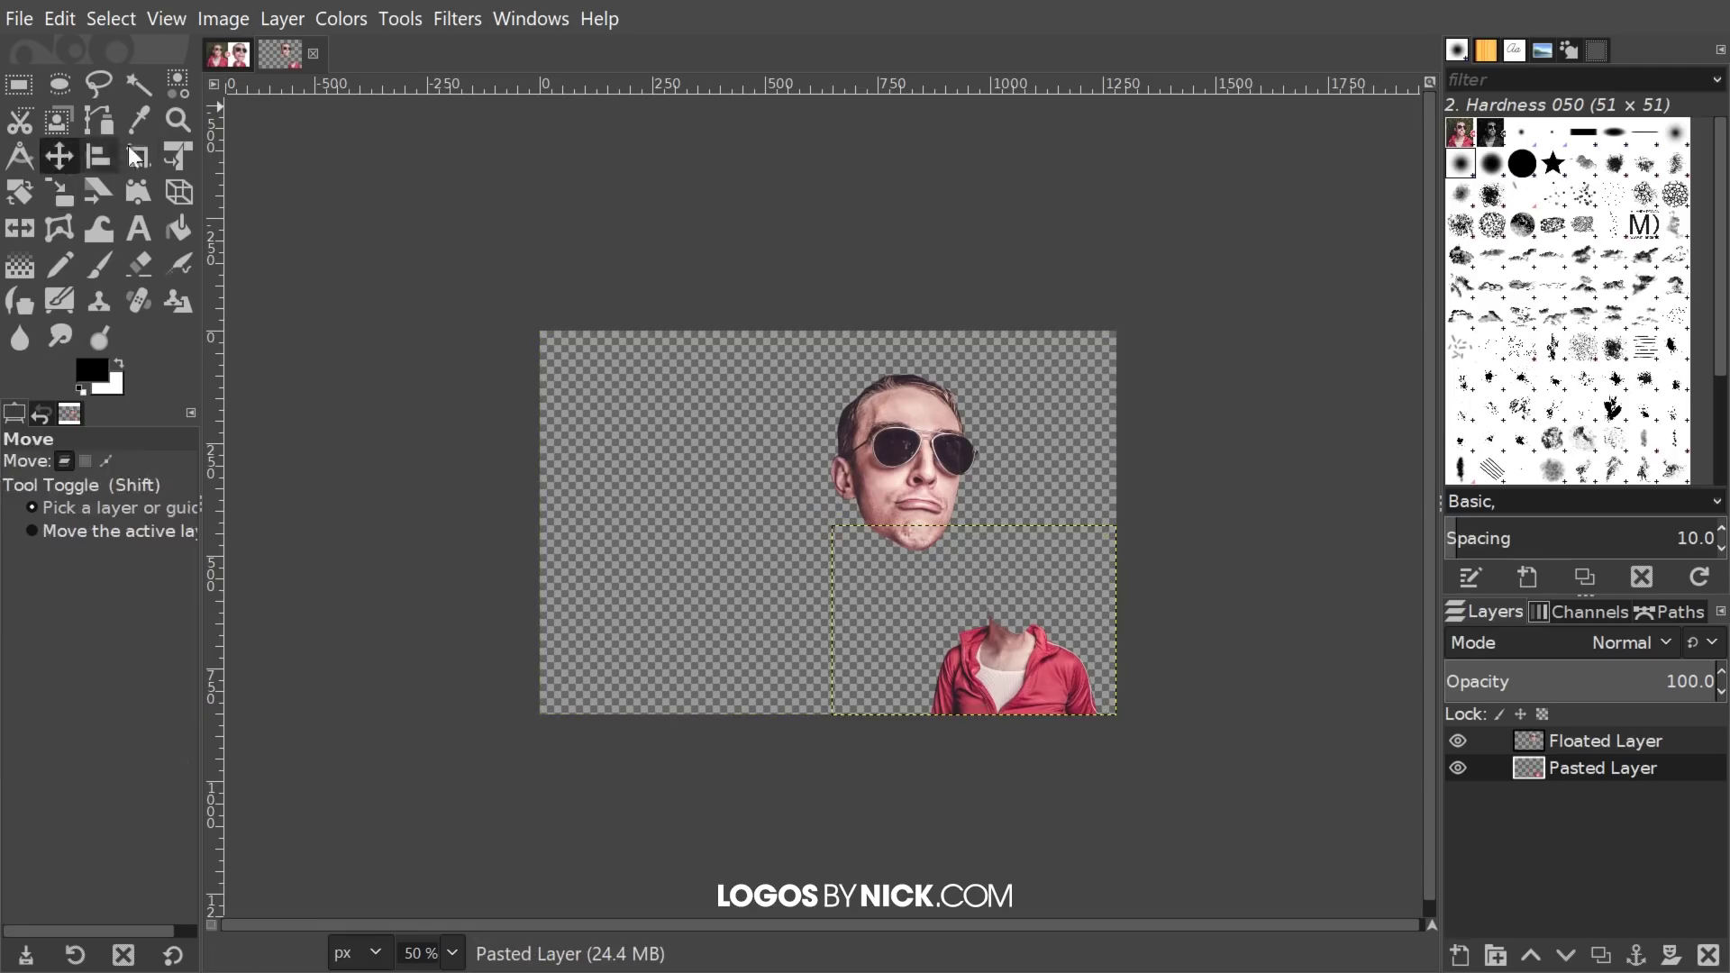
{"action": "left_click_drag", "start_coordinate": [1056, 682], "coordinate": [871, 676]}
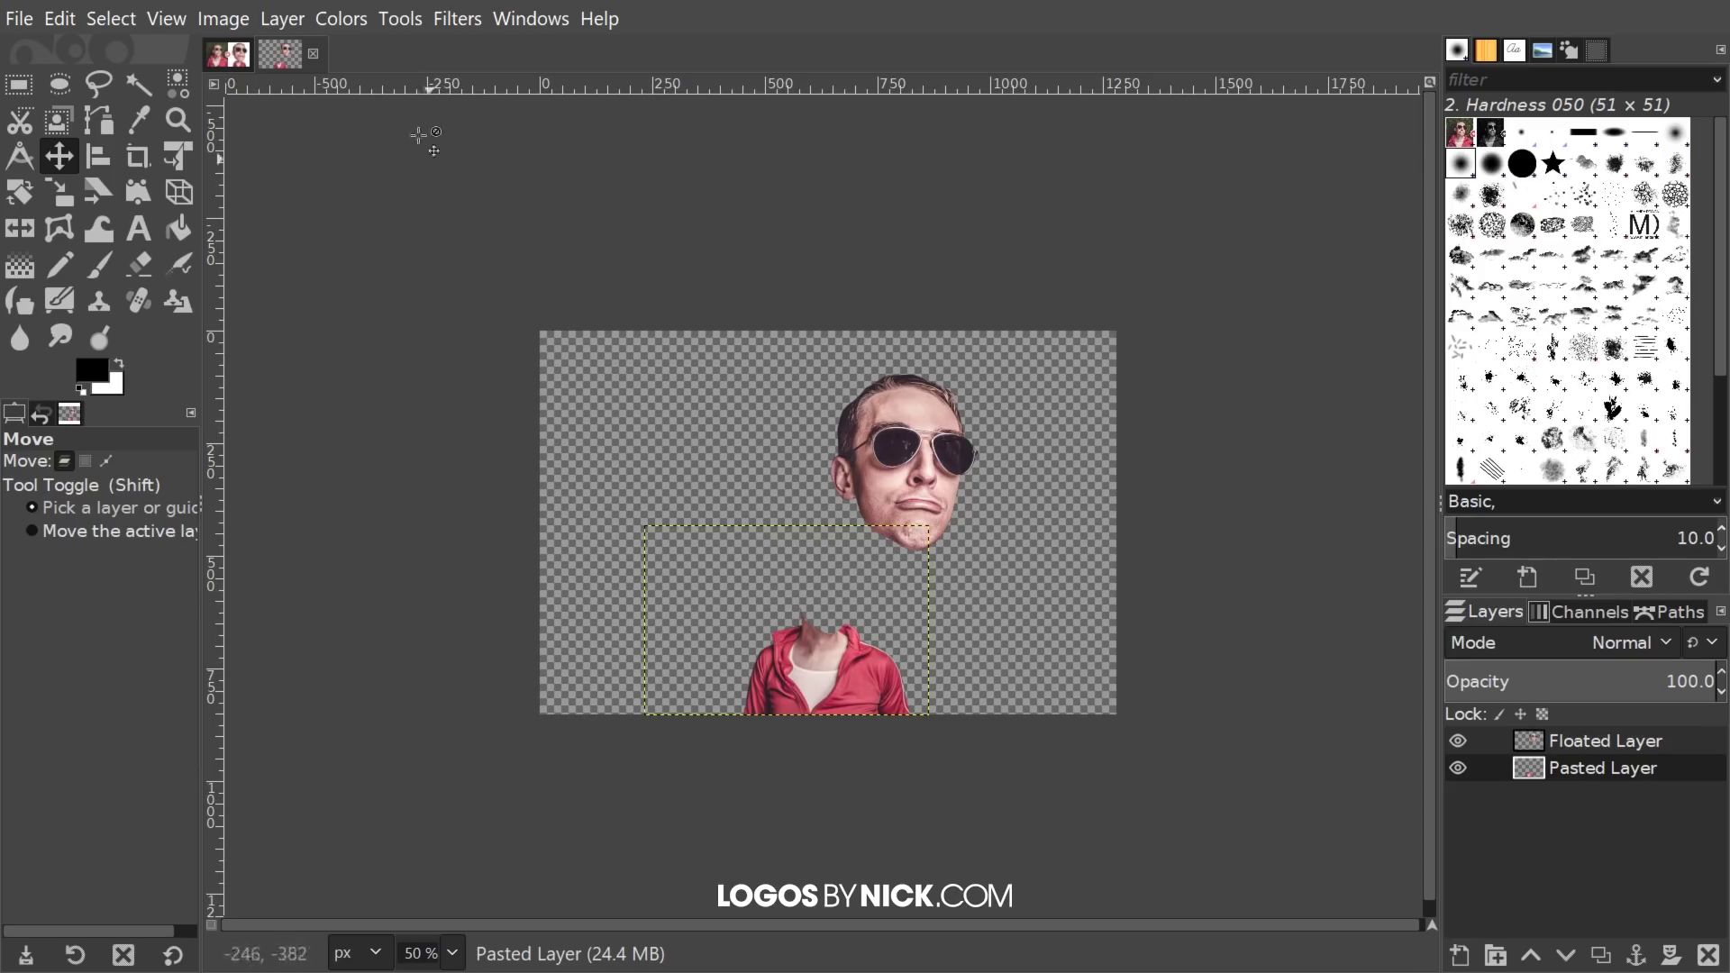
Step: Expand the body layer's boundary to the image size
{"action": "left_click", "coordinate": [282, 18]}
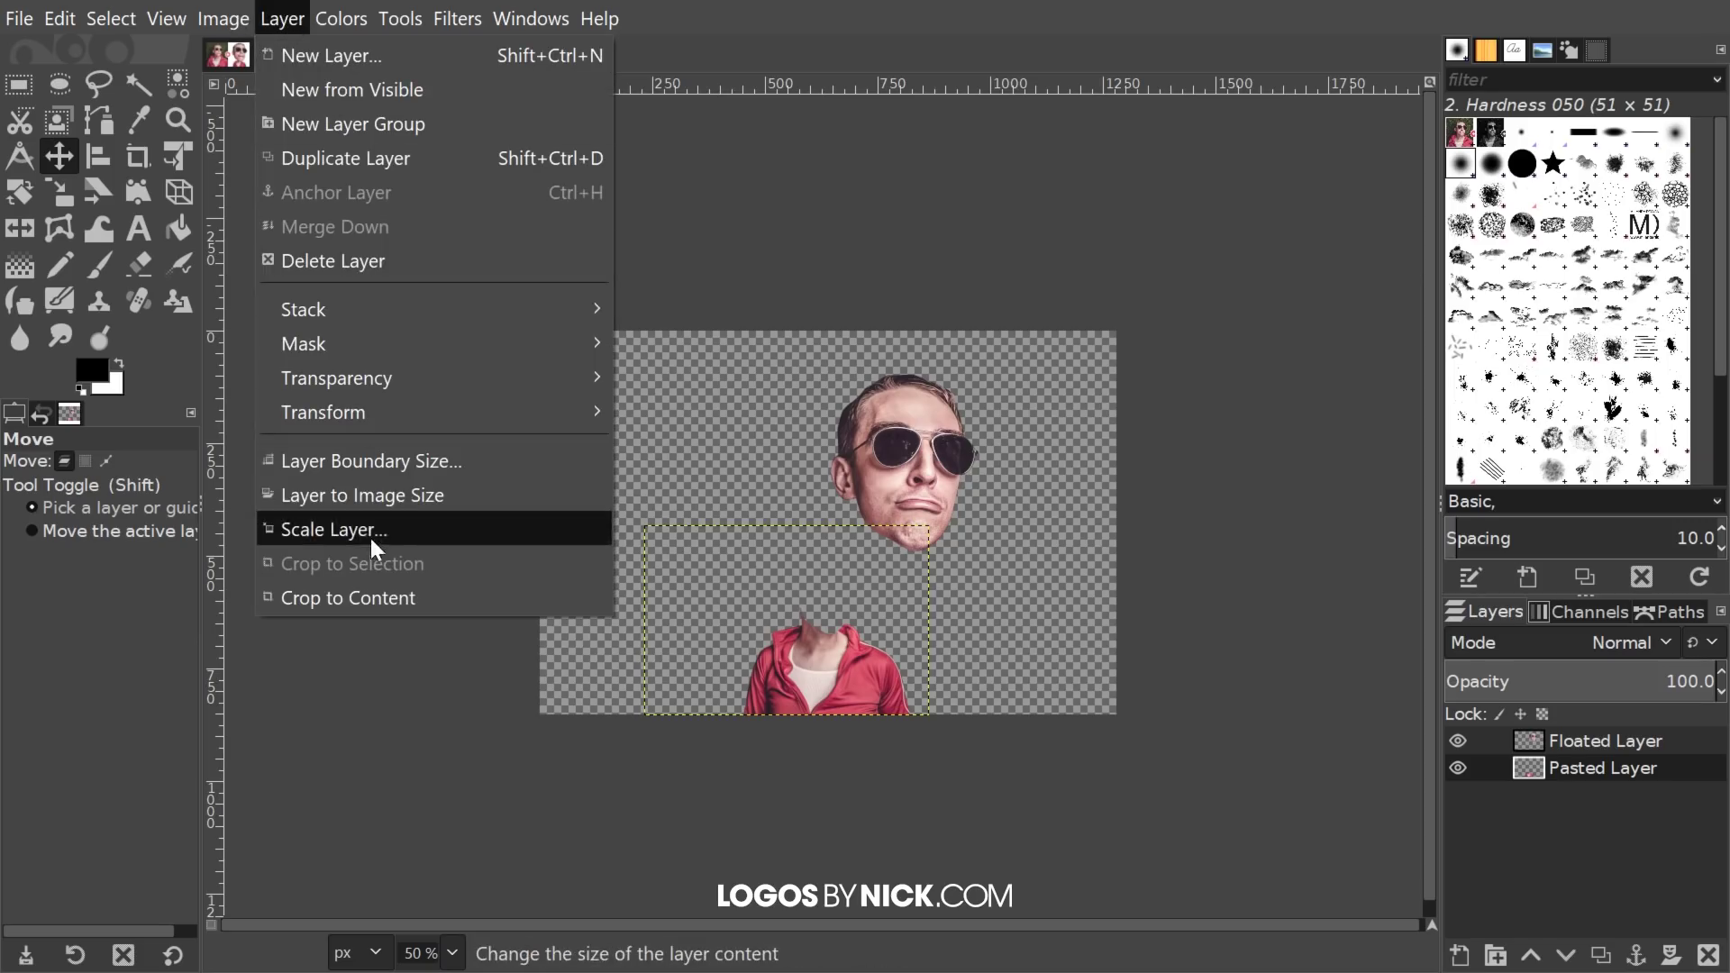
{"action": "left_click", "coordinate": [380, 508]}
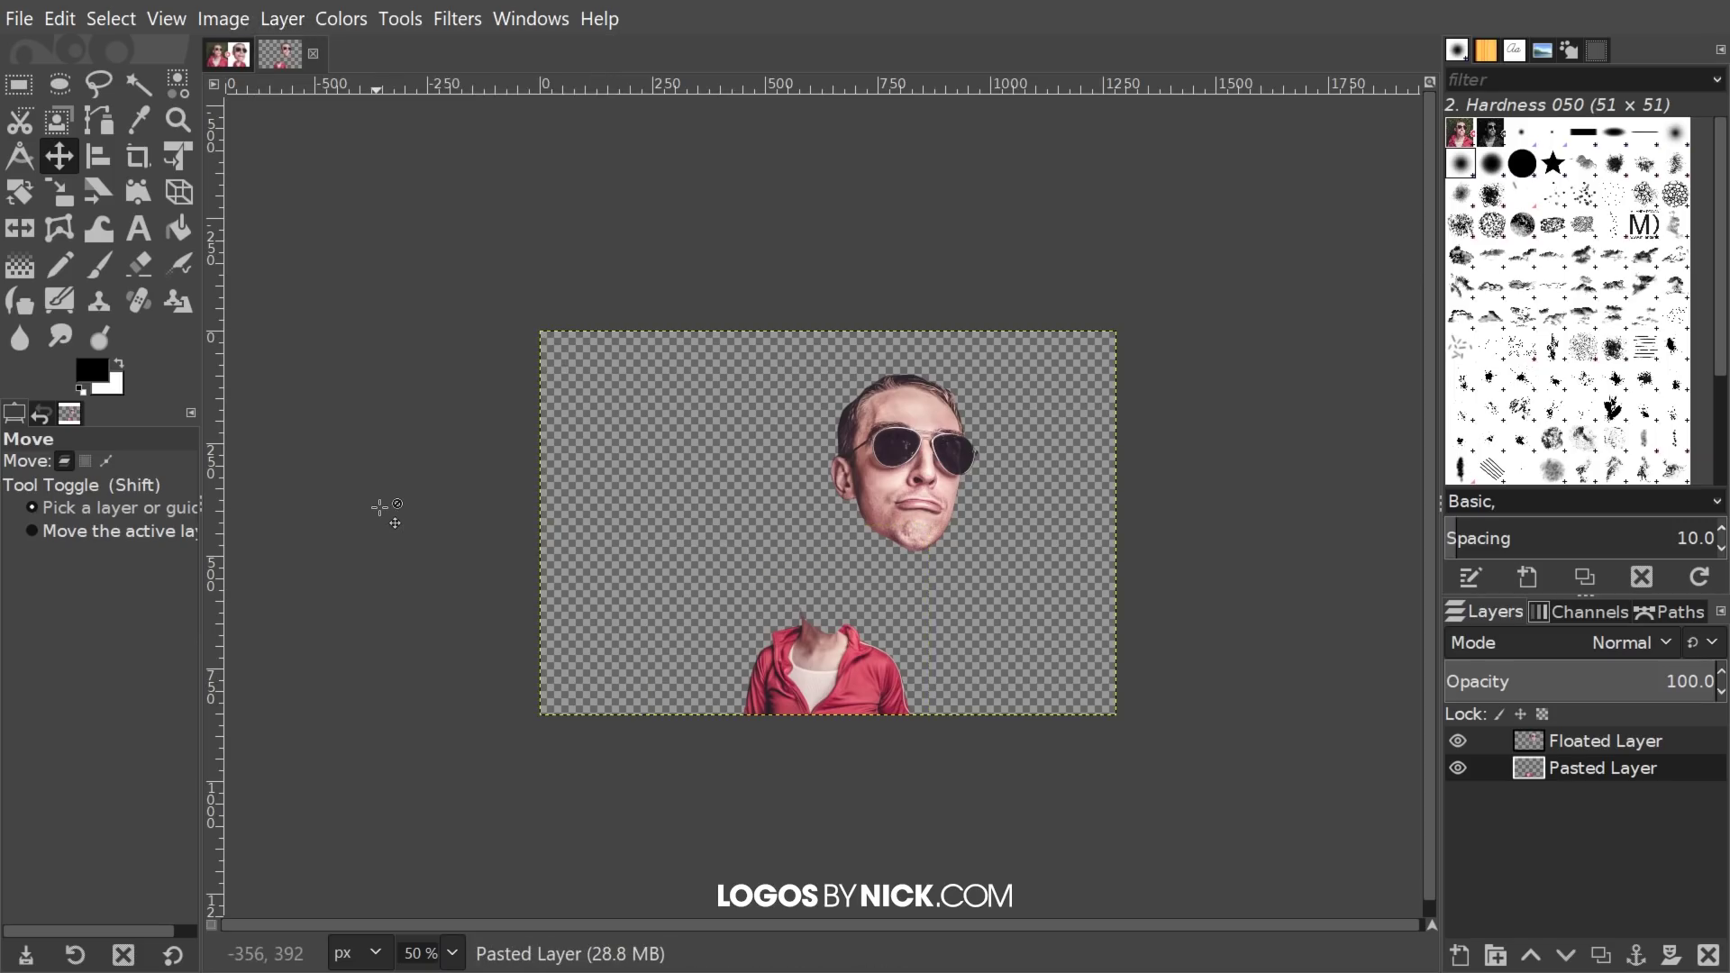
Step: Move the head layer down onto the body's neck and expand its boundary to the image size
{"action": "left_click", "coordinate": [1602, 743]}
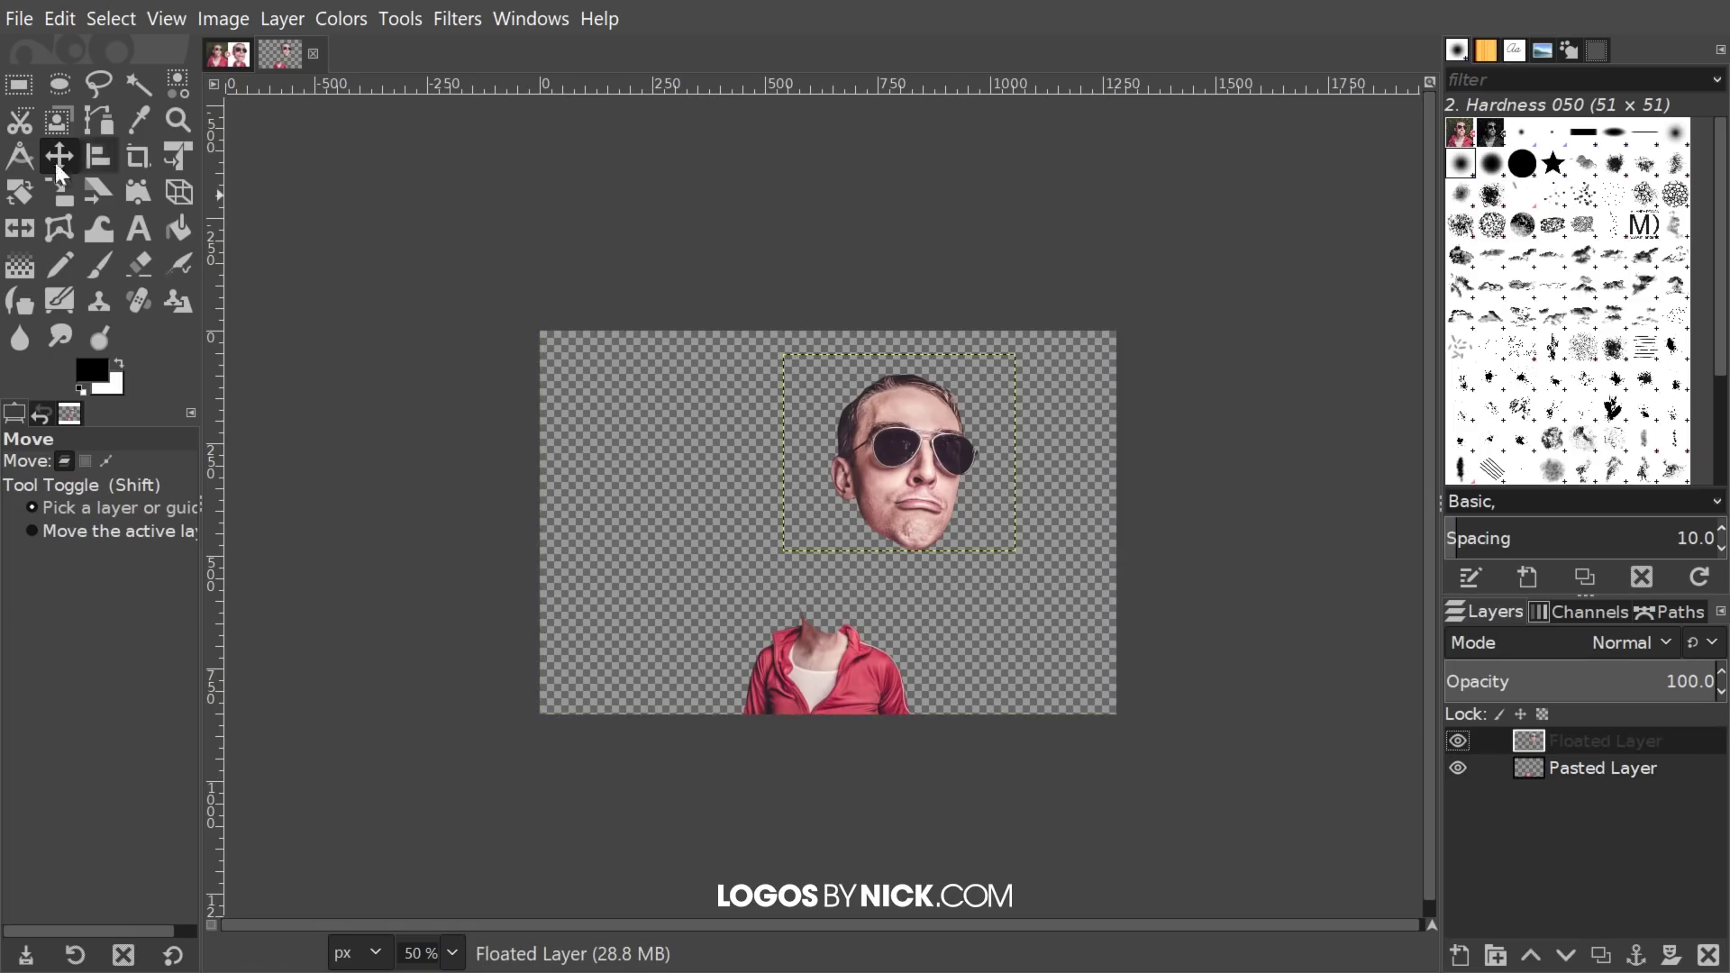
{"action": "left_click_drag", "start_coordinate": [943, 514], "coordinate": [877, 578]}
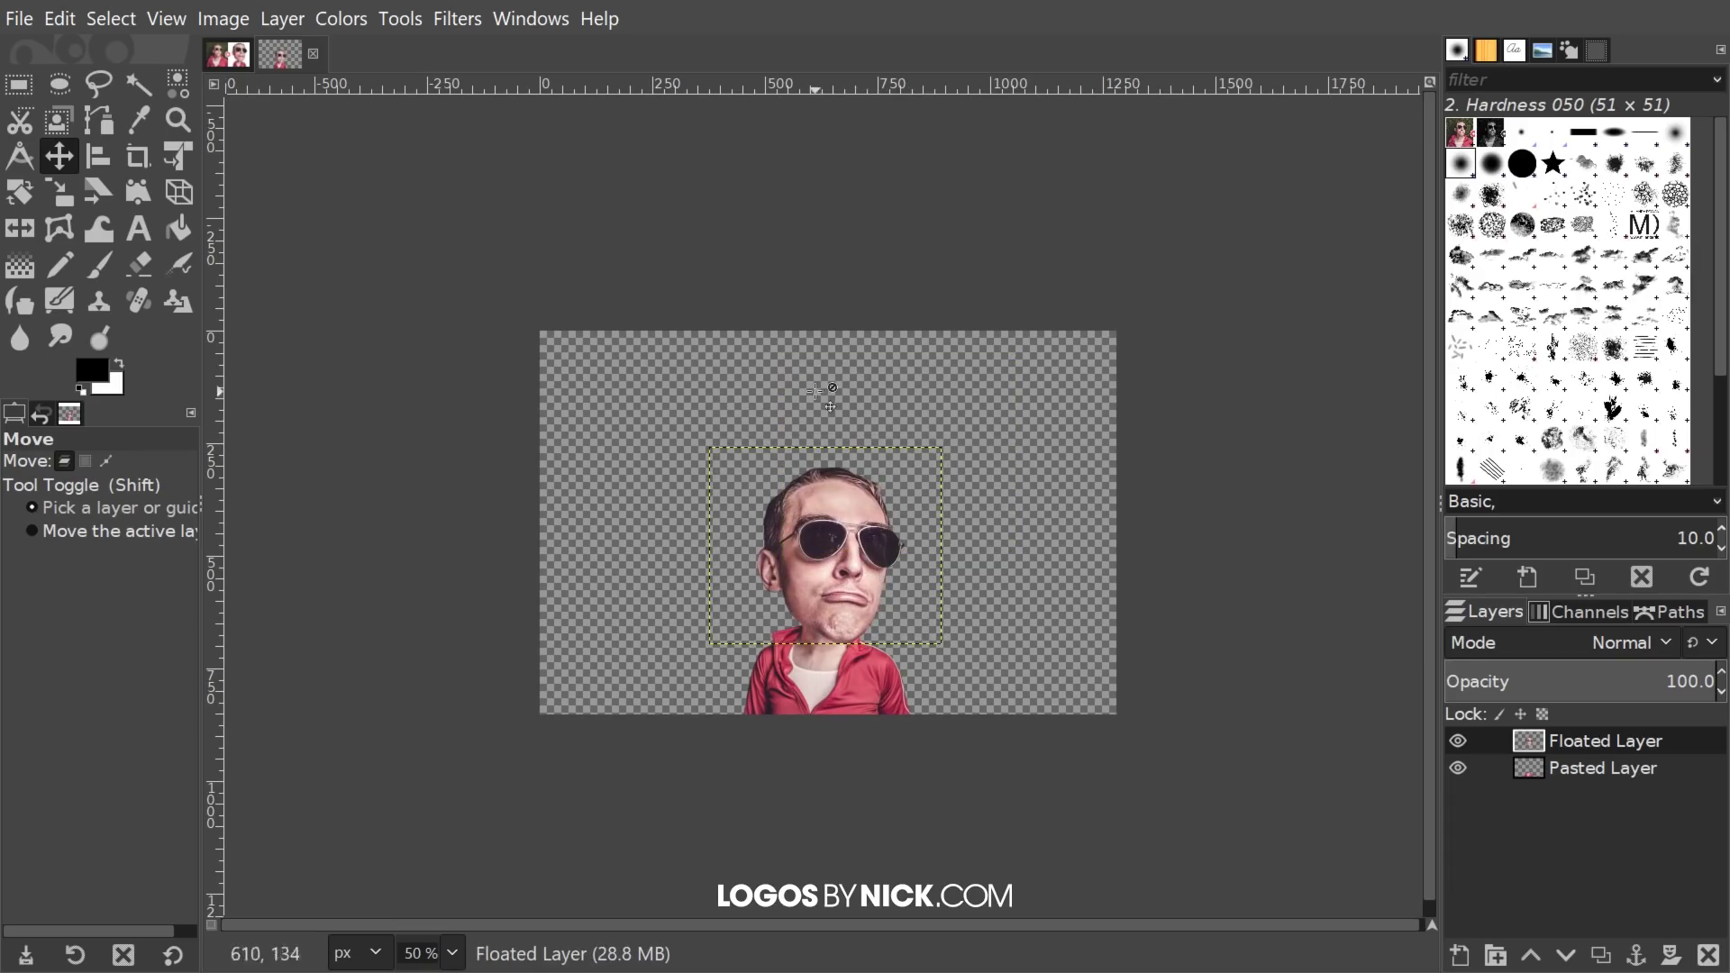
{"action": "left_click", "coordinate": [282, 18]}
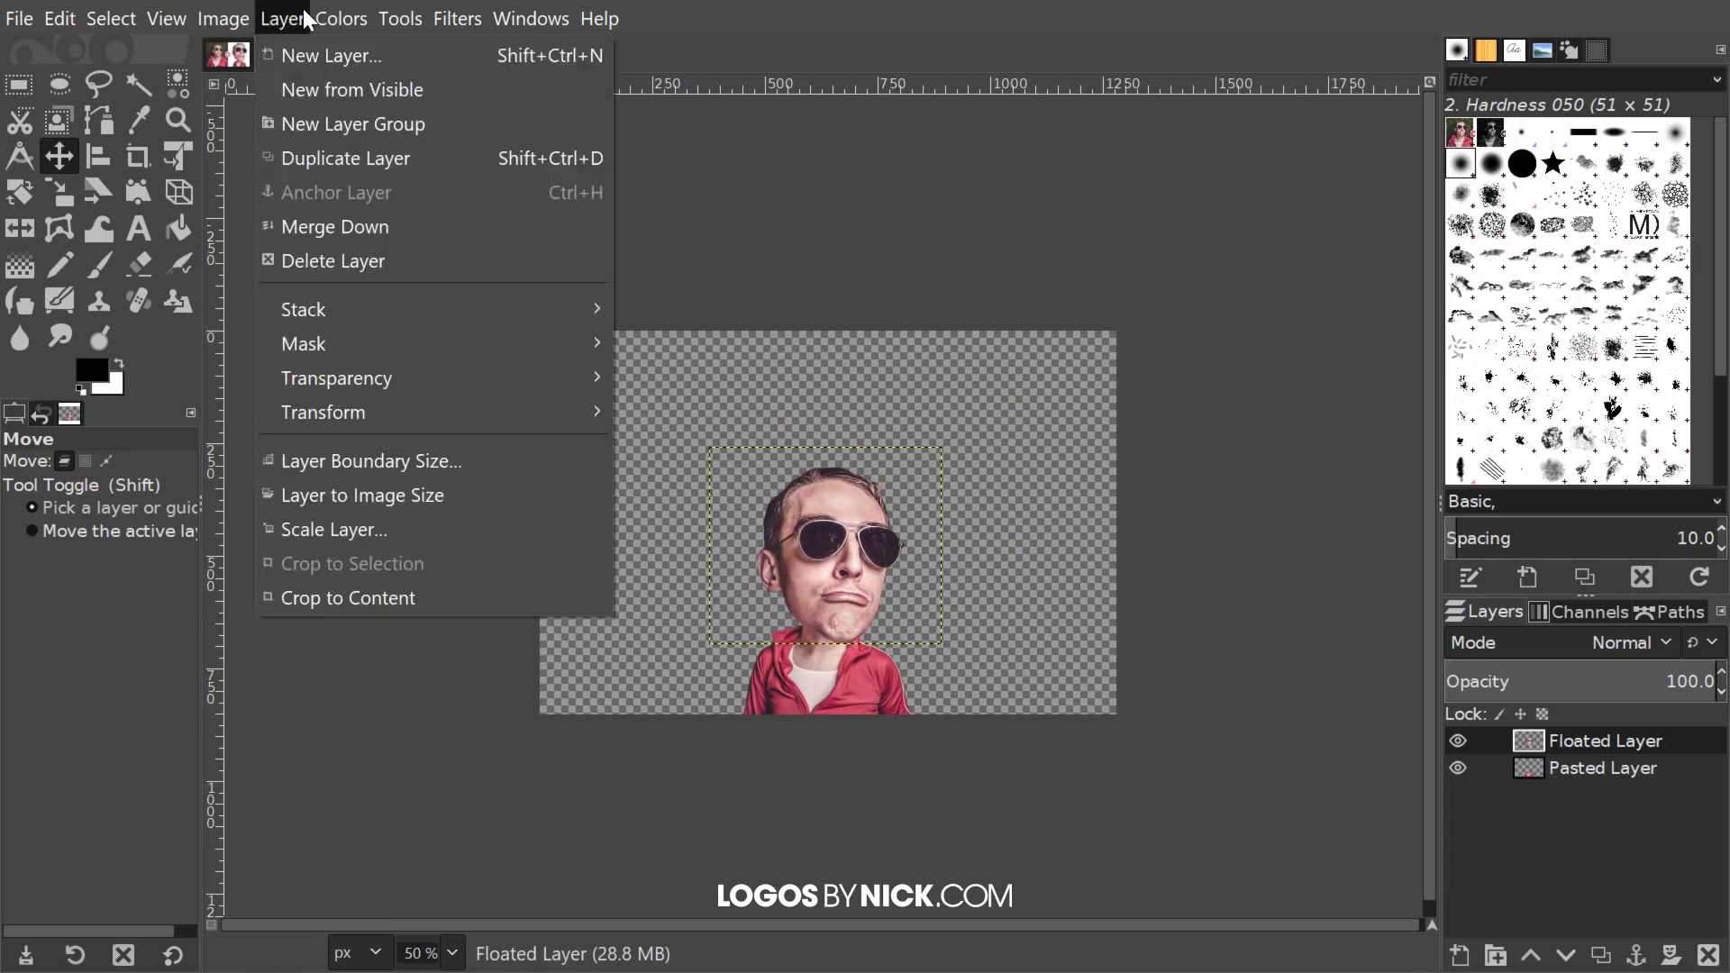
{"action": "left_click", "coordinate": [416, 493]}
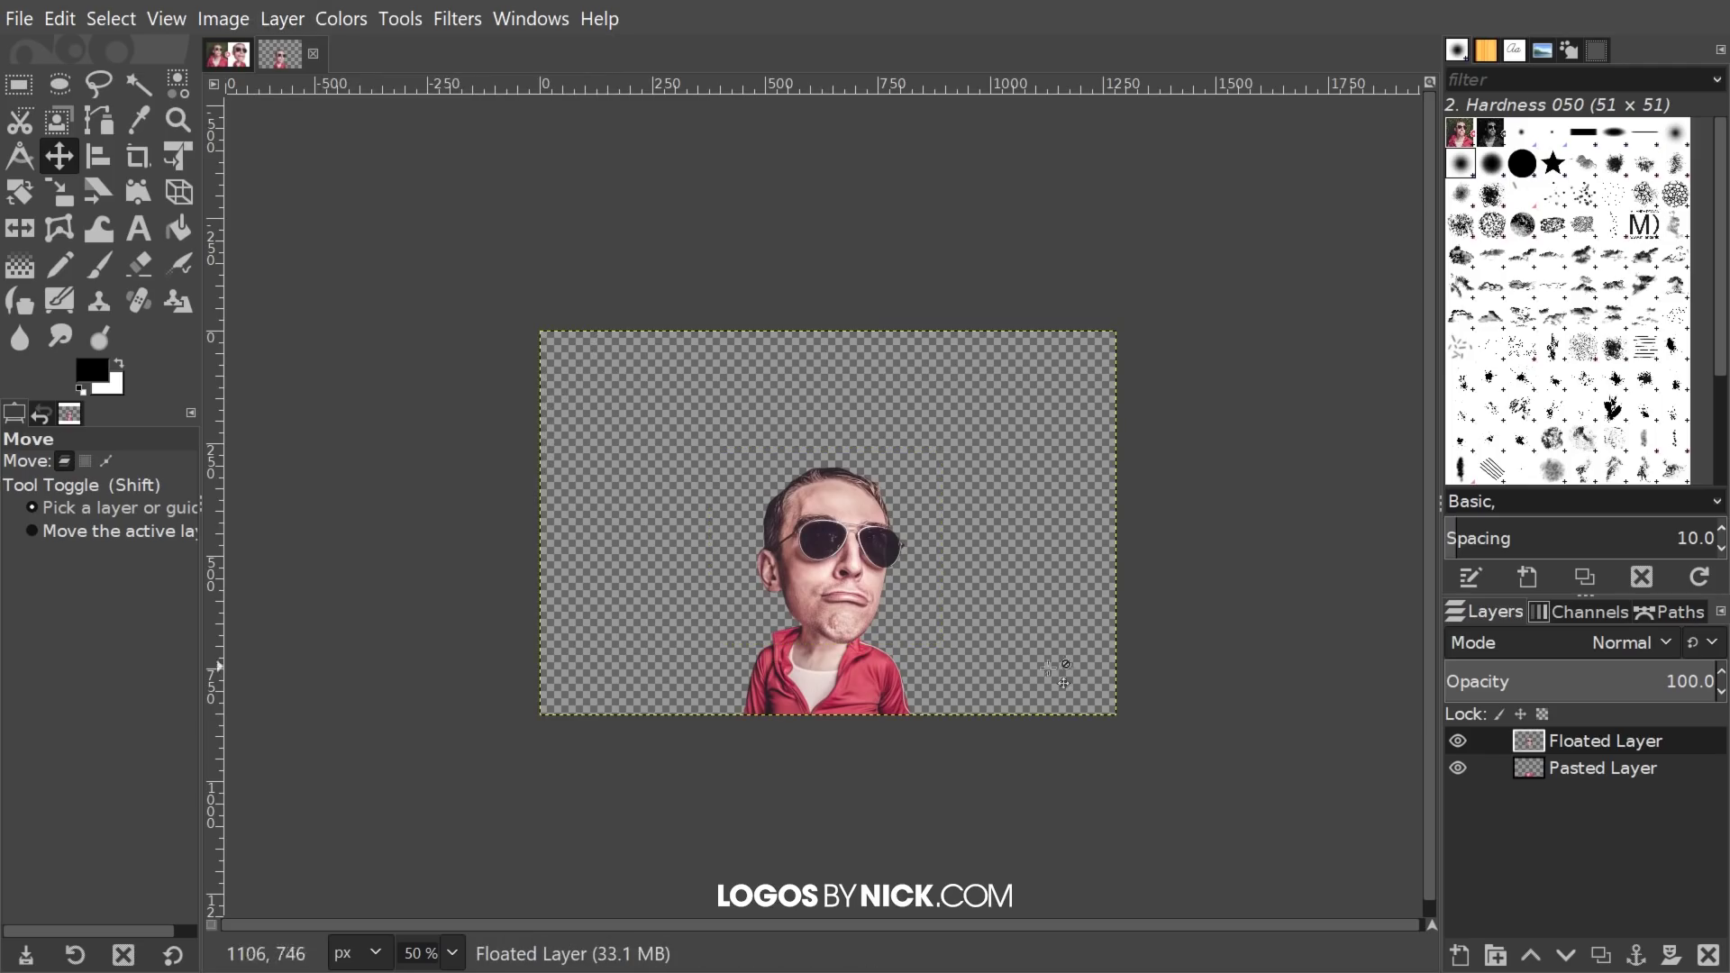
{"action": "scroll", "coordinate": [1113, 620], "scroll_direction": "up", "scroll_amount": 1}
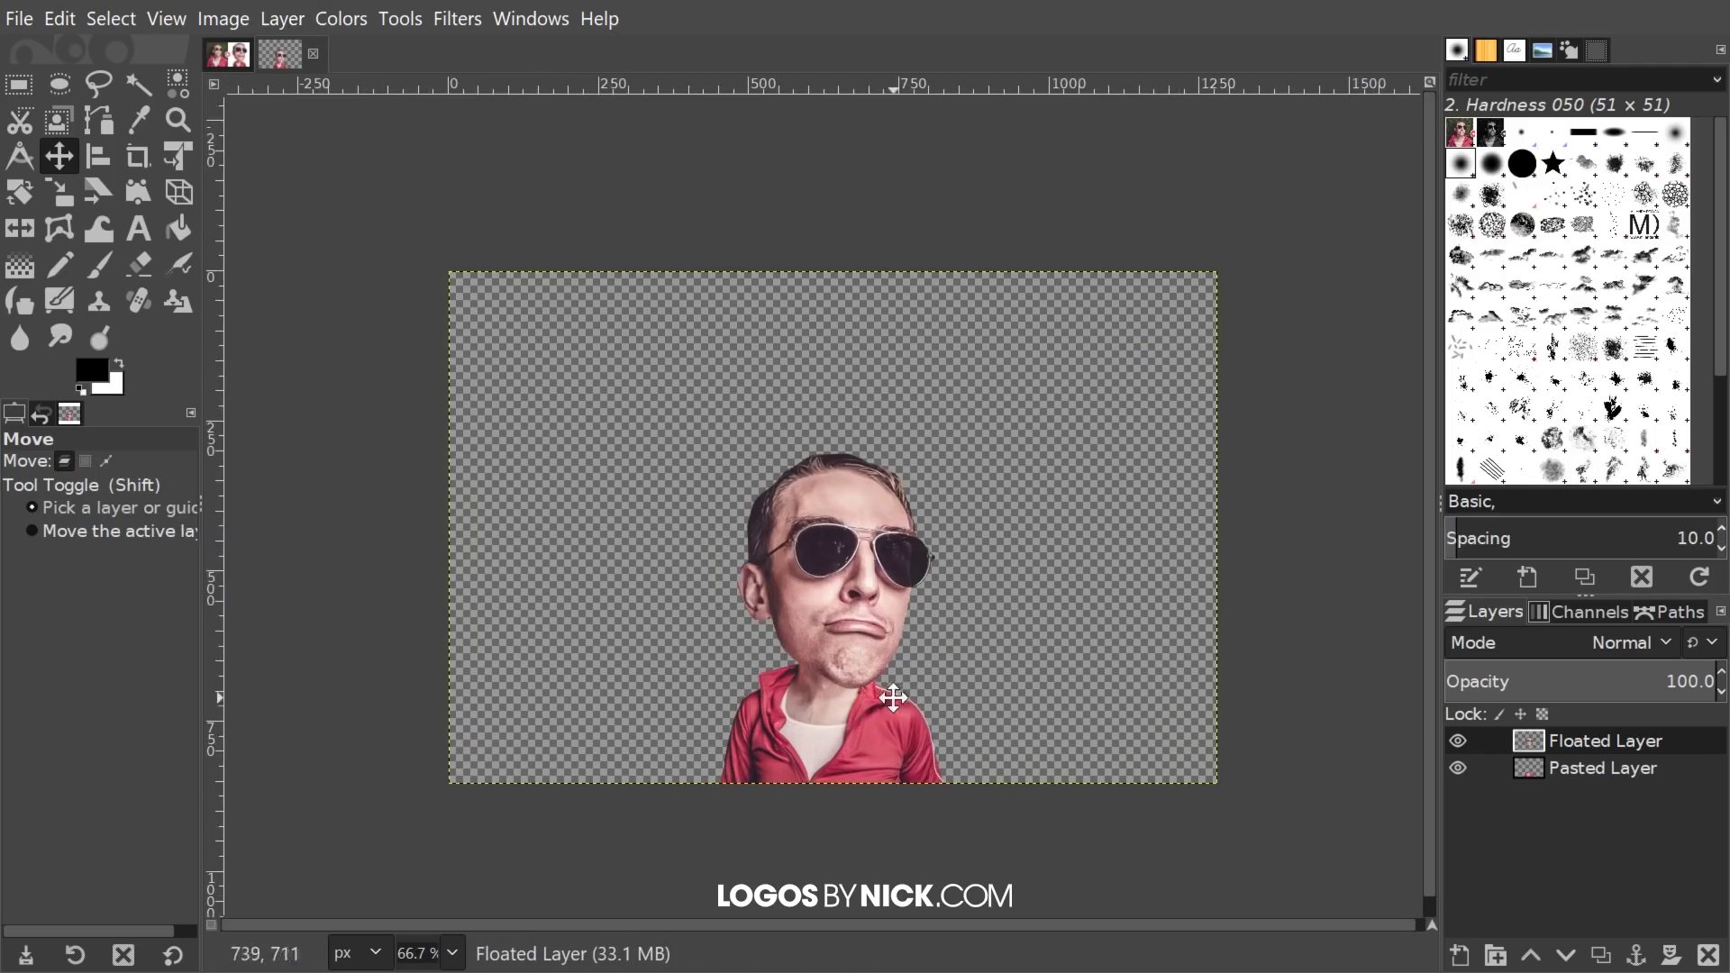
{"action": "scroll", "coordinate": [896, 688], "scroll_direction": "up", "scroll_amount": 1}
{"action": "scroll", "coordinate": [970, 645], "scroll_direction": "down", "scroll_amount": 1}
{"action": "left_click_drag", "start_coordinate": [971, 645], "coordinate": [917, 695]}
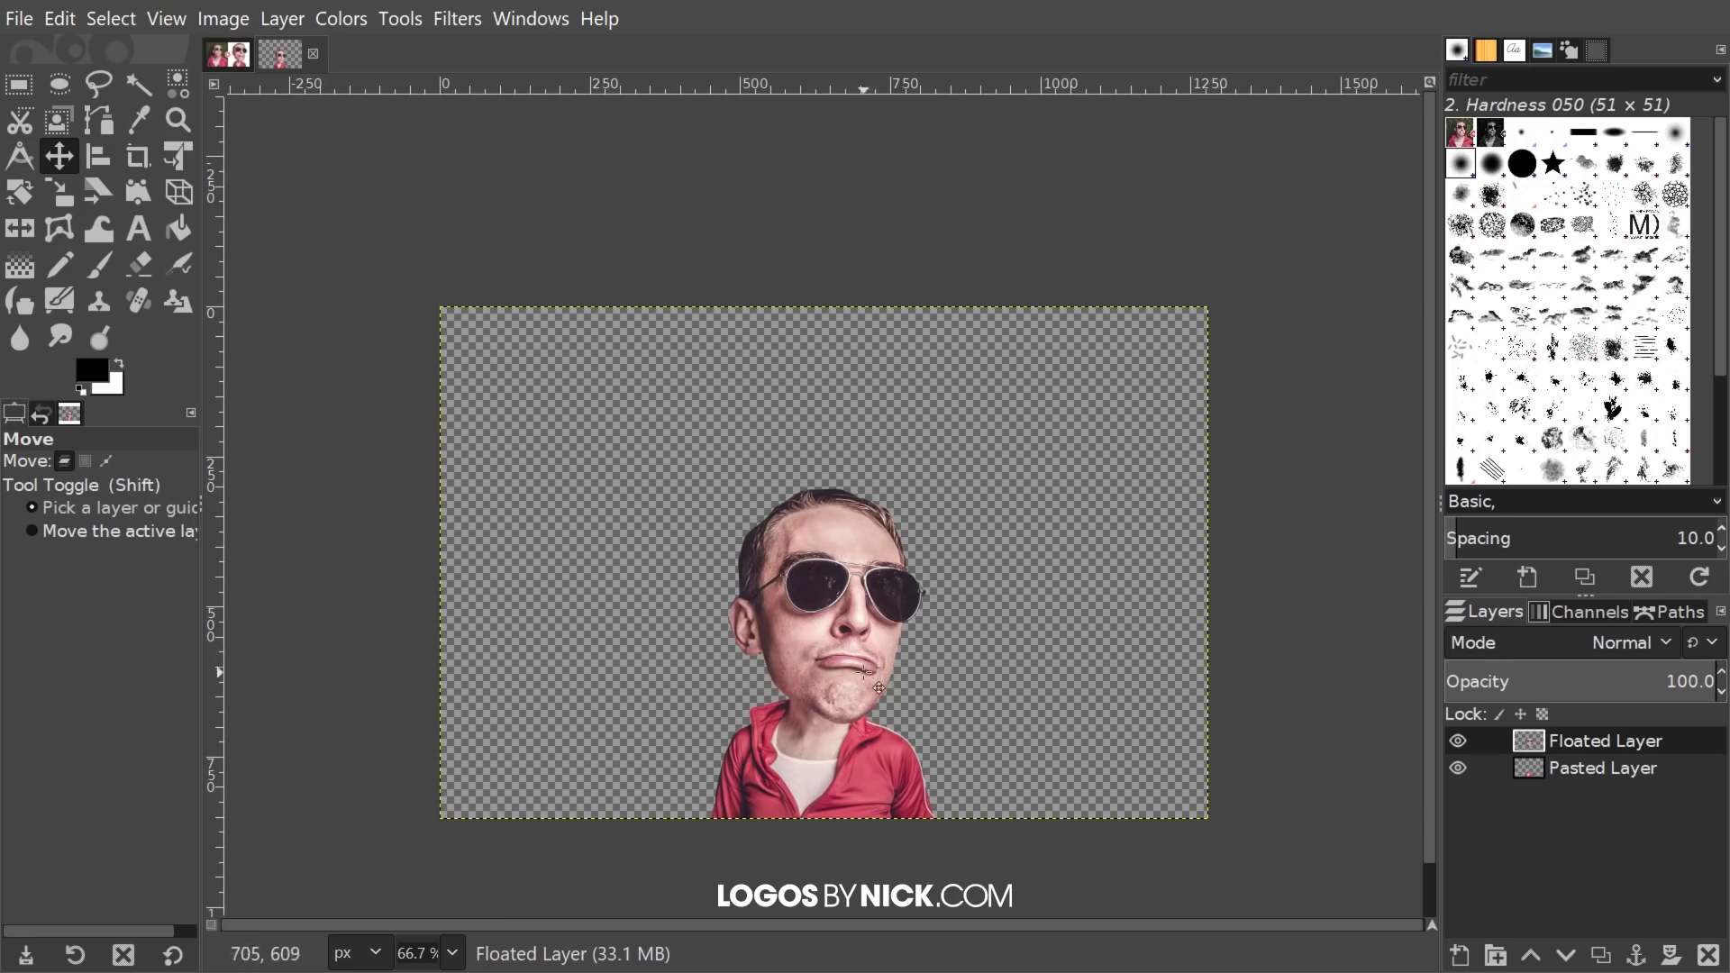
{"action": "left_click_drag", "start_coordinate": [944, 698], "coordinate": [972, 563]}
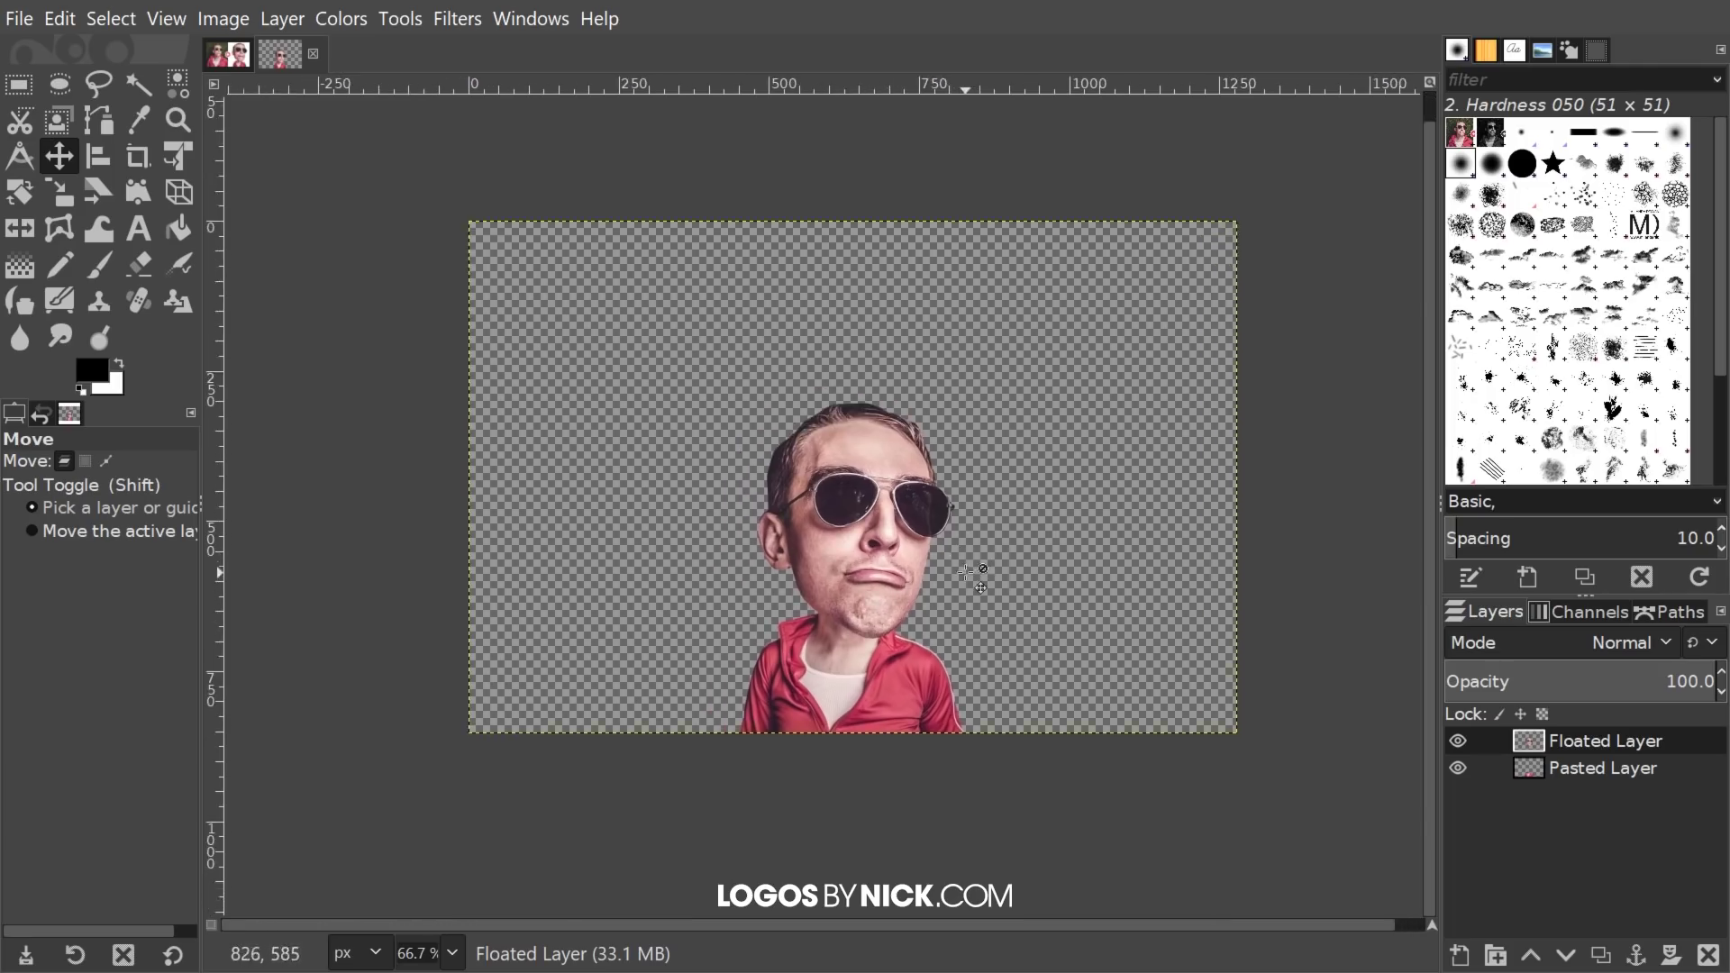
Step: Set up the Warp Transform tool to grow areas with a brush size of 220.78
{"action": "left_click", "coordinate": [99, 231]}
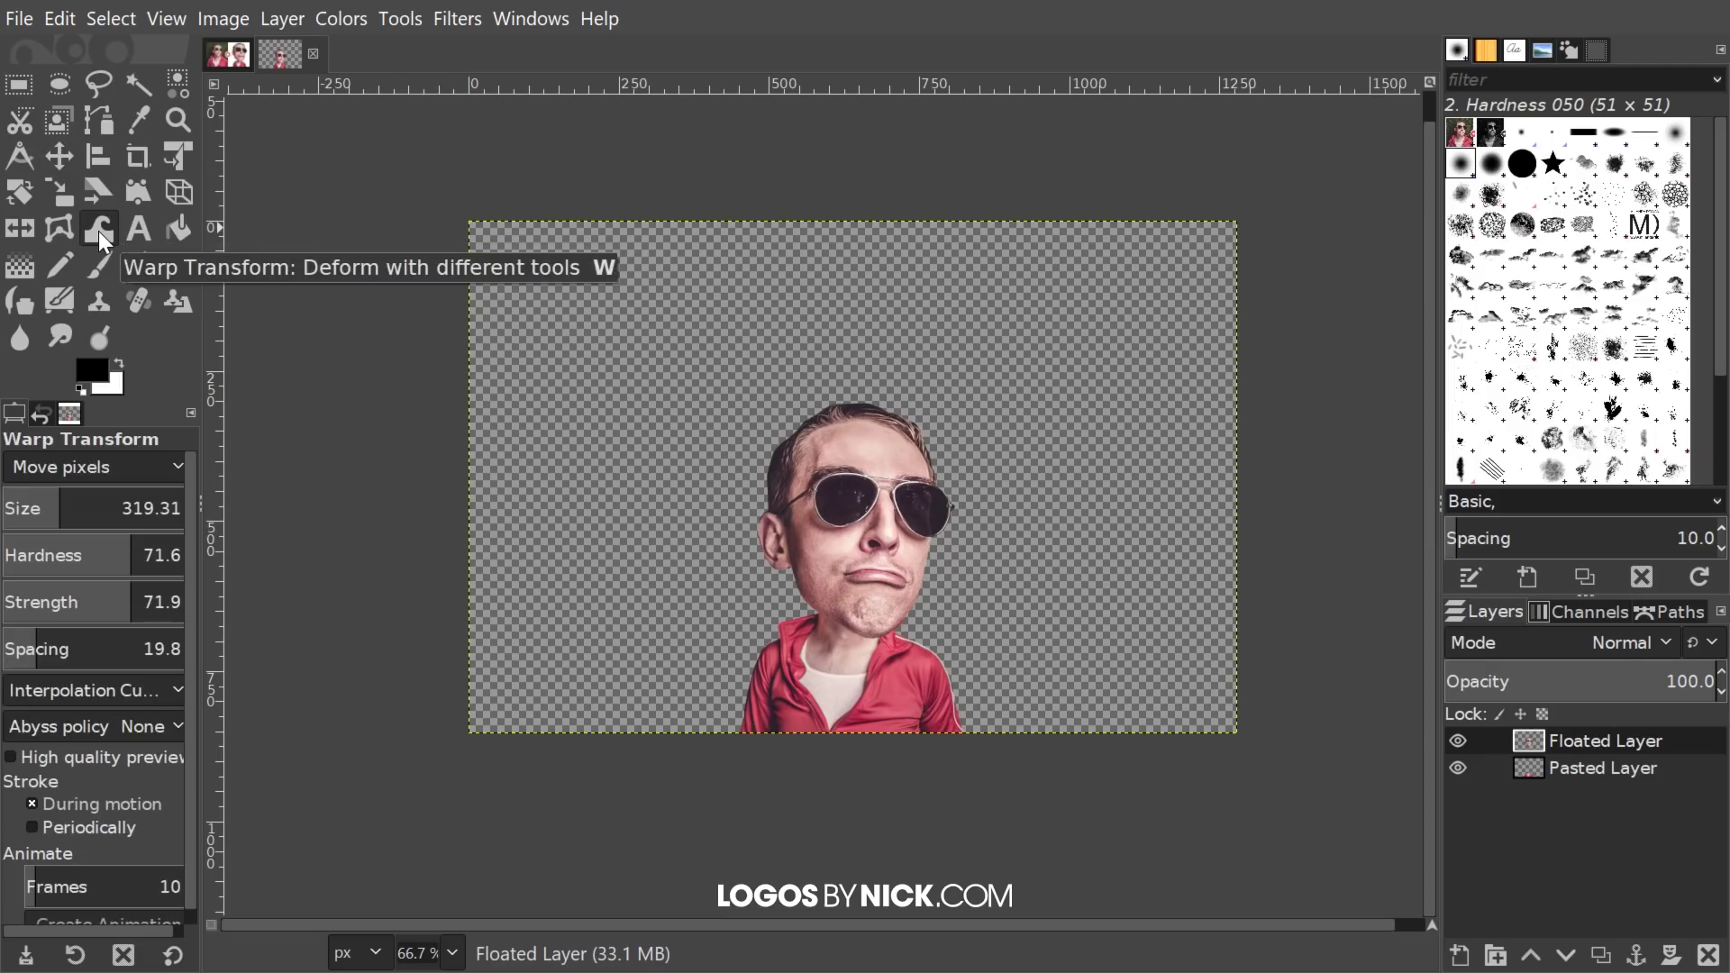
{"action": "left_click", "coordinate": [120, 469]}
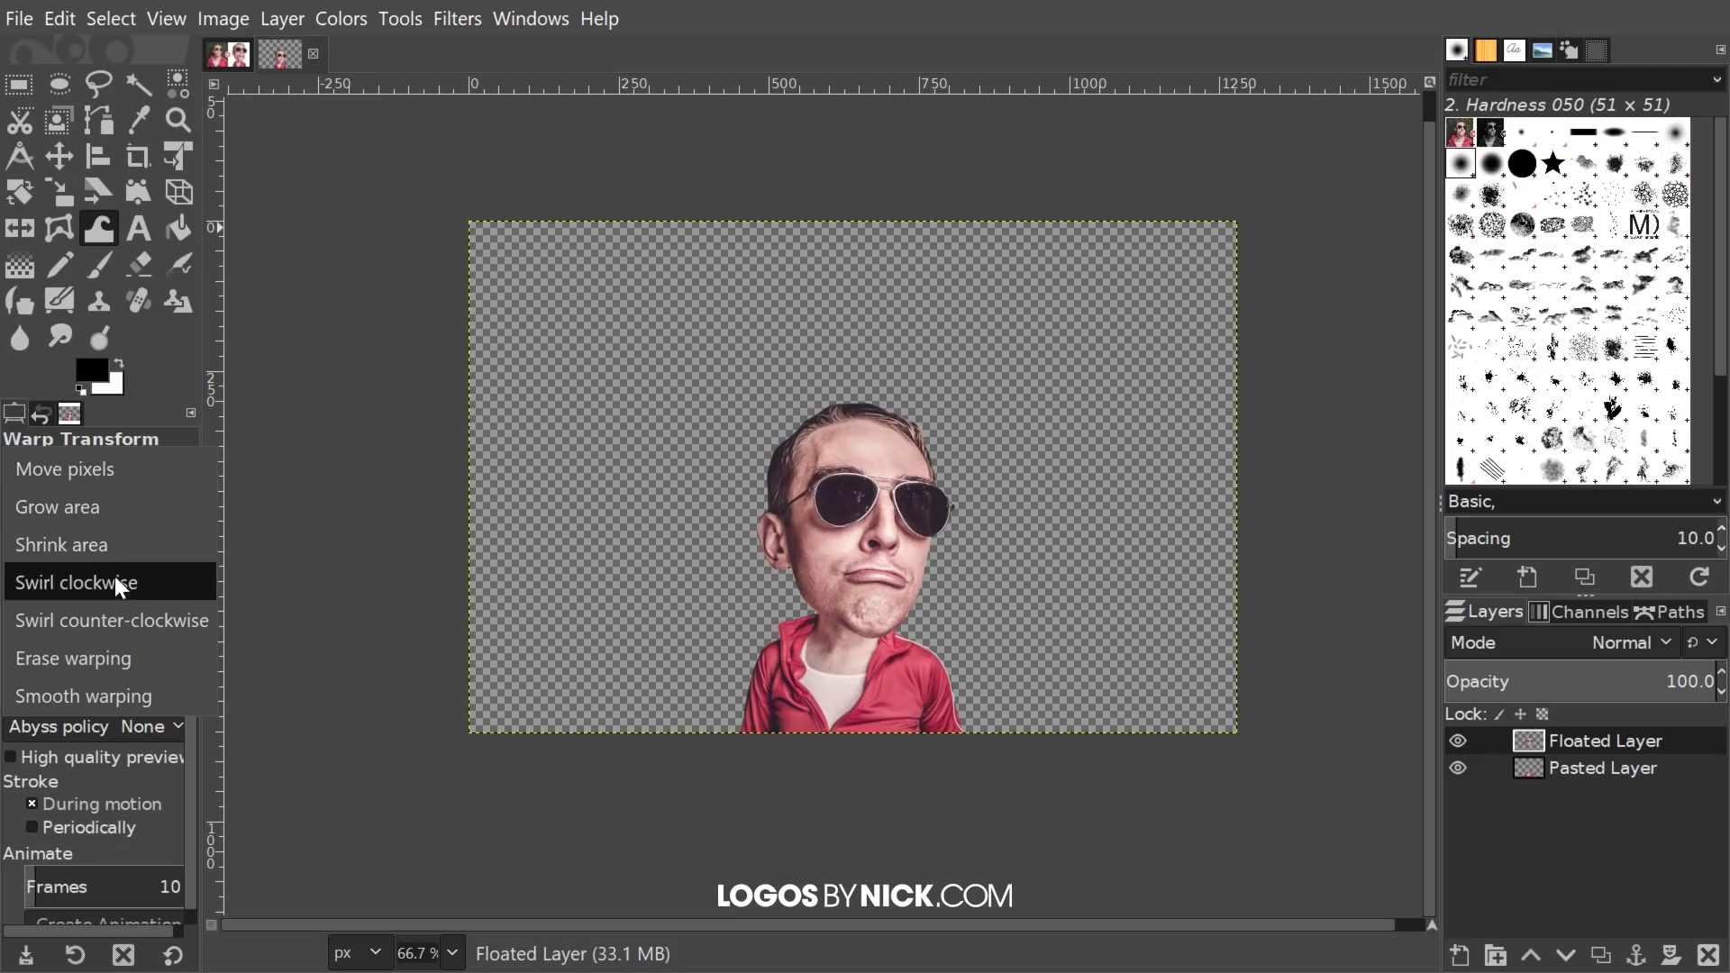
{"action": "left_click", "coordinate": [144, 415]}
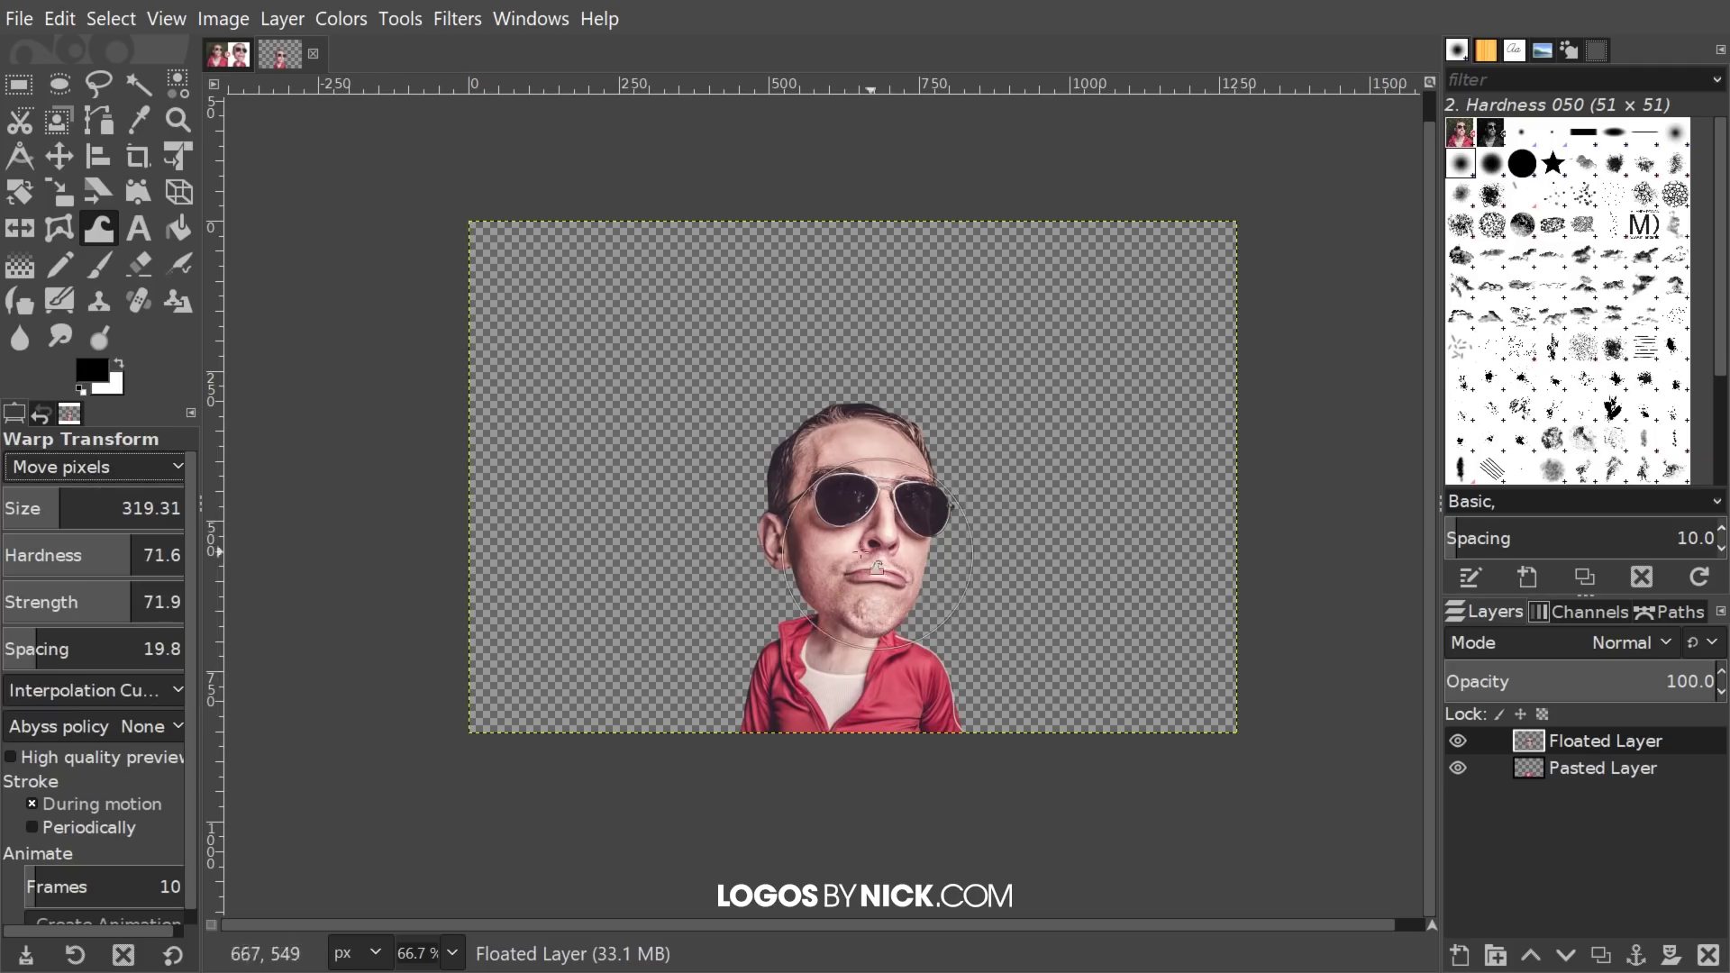
{"action": "left_click", "coordinate": [127, 457]}
{"action": "left_click", "coordinate": [92, 506]}
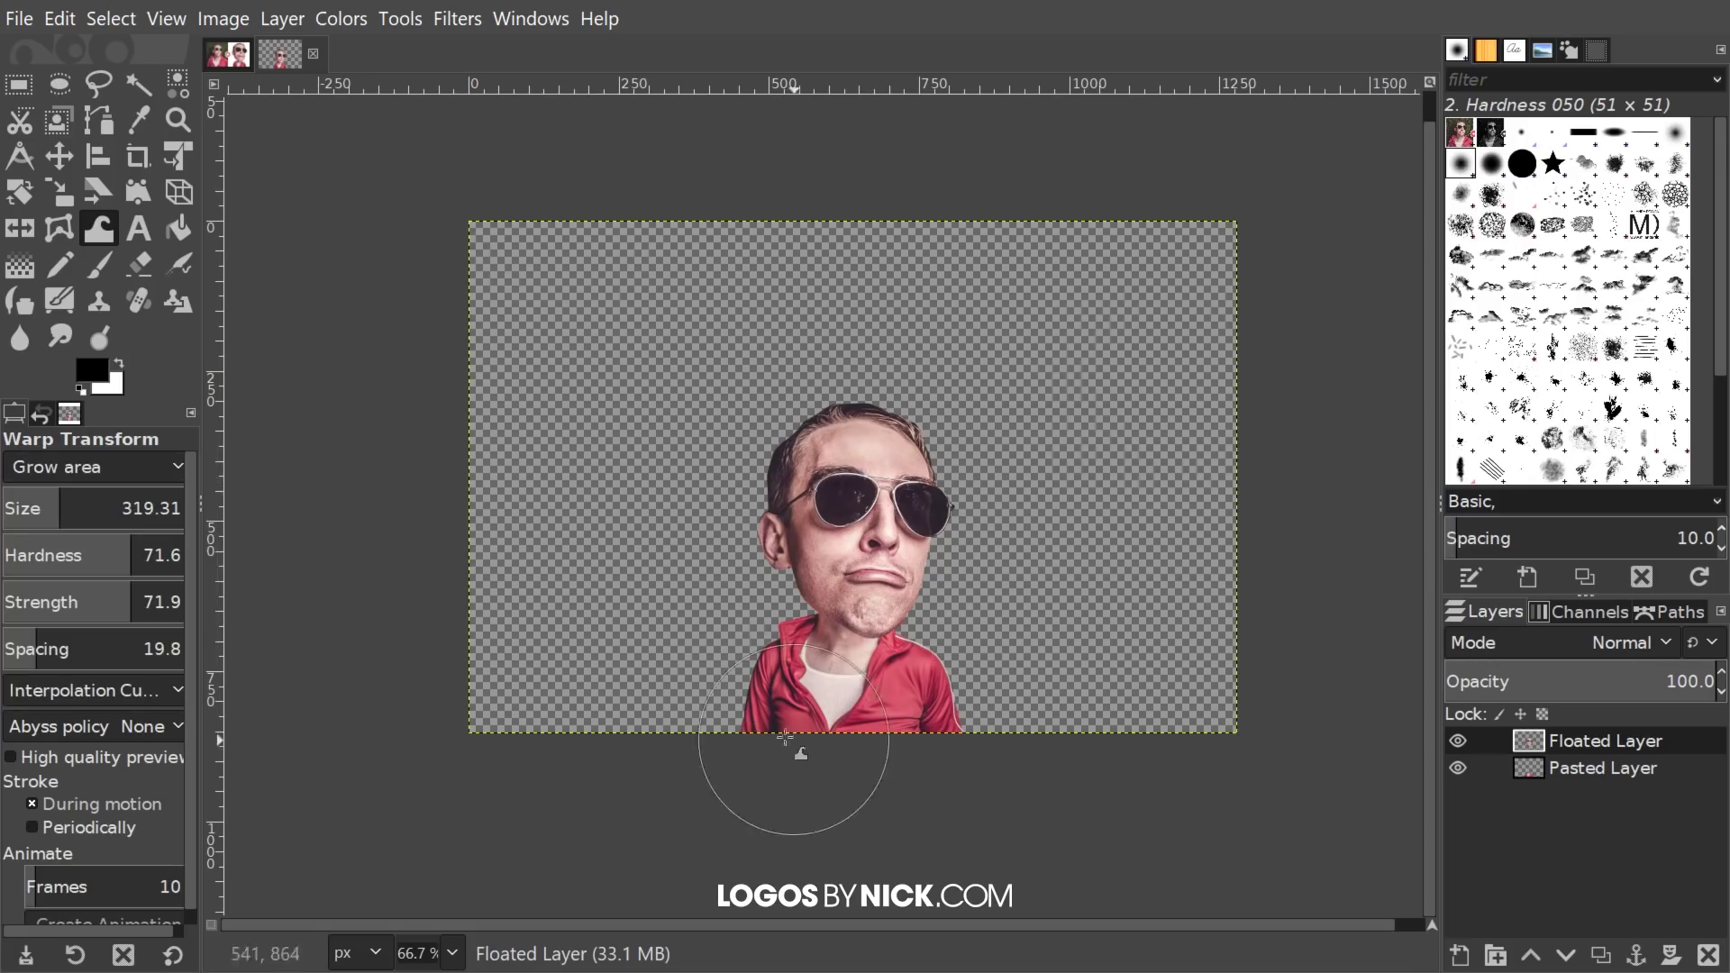
{"action": "scroll", "coordinate": [860, 510], "scroll_direction": "up", "scroll_amount": 2}
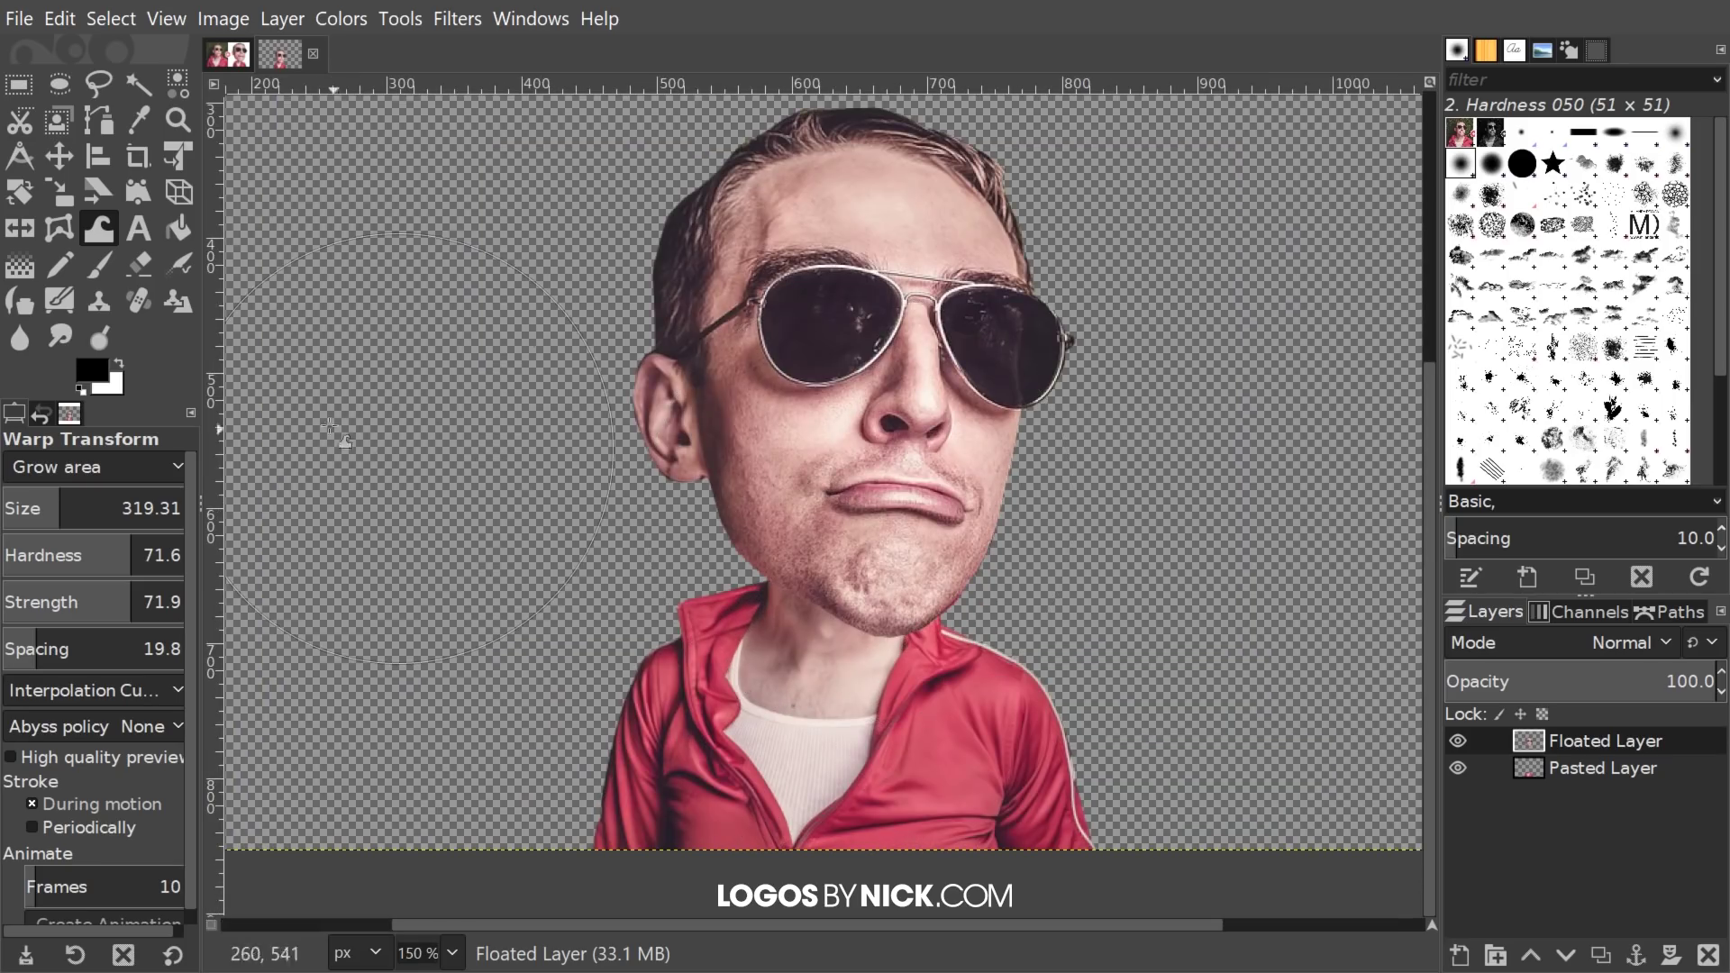
{"action": "left_click", "coordinate": [50, 502]}
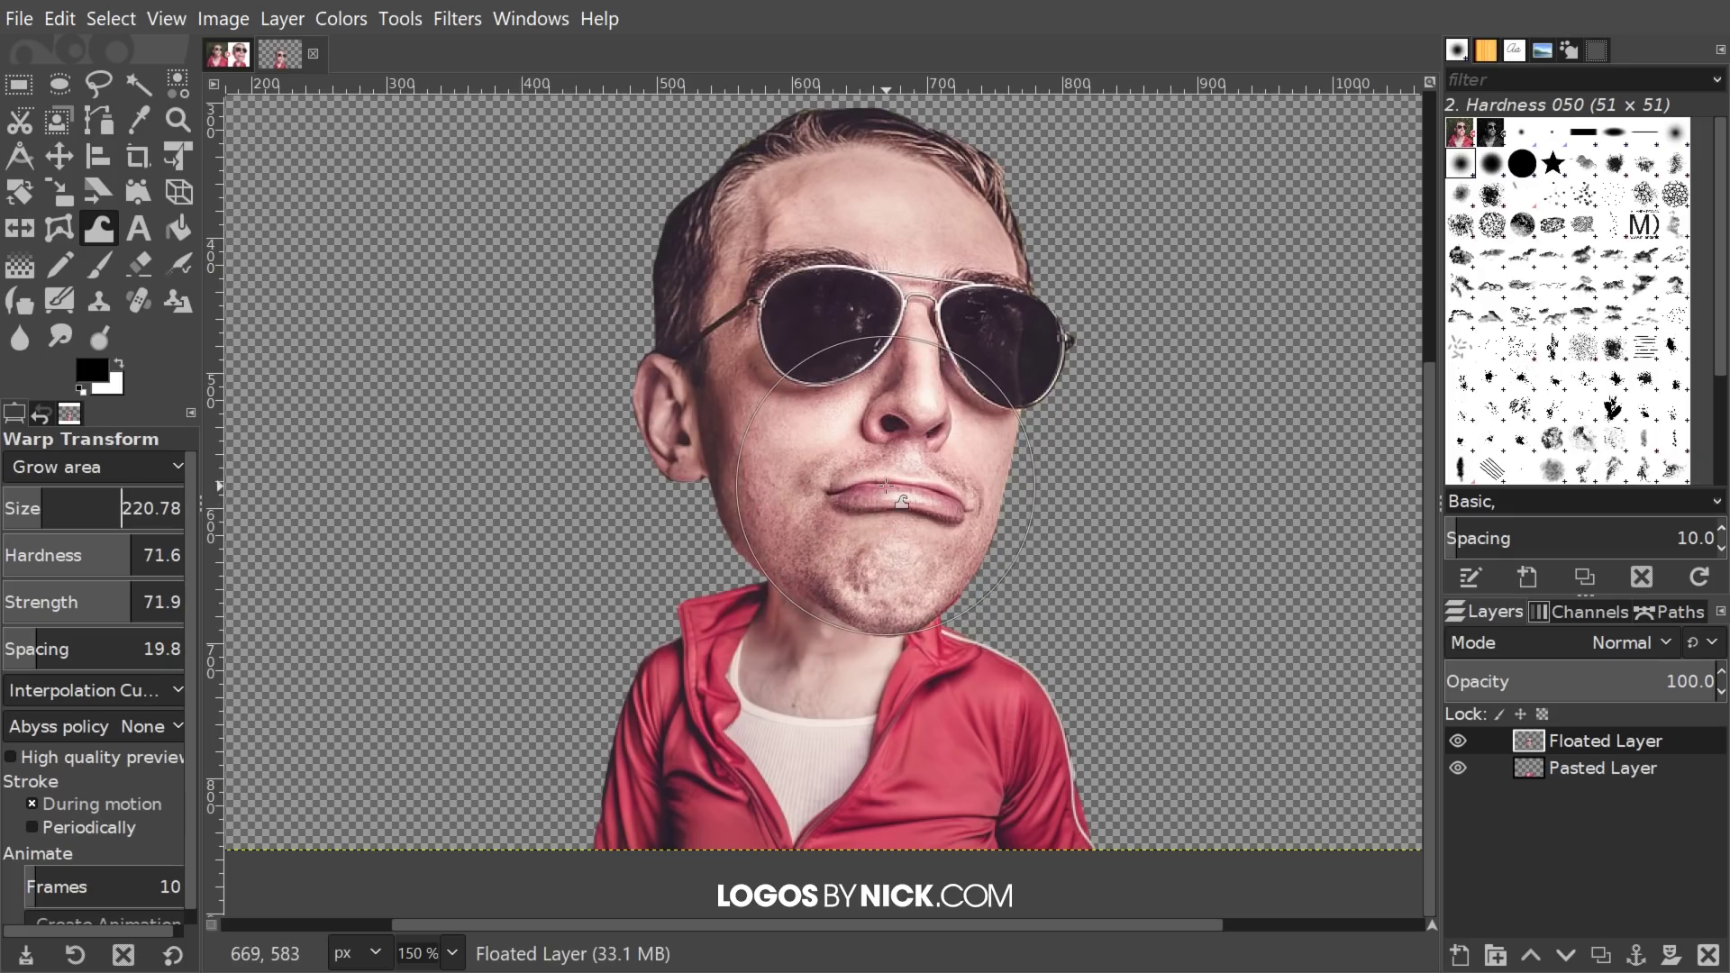
Step: Reduce the Warp Transform brush size to 176.78 to fit it over the mouth area
{"action": "left_click_drag", "start_coordinate": [887, 482], "coordinate": [905, 480]}
{"action": "key", "text": "["}
{"action": "key", "text": "["}
{"action": "key", "text": "["}
{"action": "key", "text": "["}
{"action": "key", "text": "["}
{"action": "key", "text": "["}
{"action": "key", "text": "["}
{"action": "key", "text": "["}
{"action": "key", "text": "["}
{"action": "key", "text": "["}
{"action": "key", "text": "["}
{"action": "key", "text": "["}
{"action": "key", "text": "["}
{"action": "key", "text": "["}
{"action": "key", "text": "["}
{"action": "key", "text": "["}
{"action": "key", "text": "["}
{"action": "key", "text": "["}
{"action": "key", "text": "["}
{"action": "key", "text": "["}
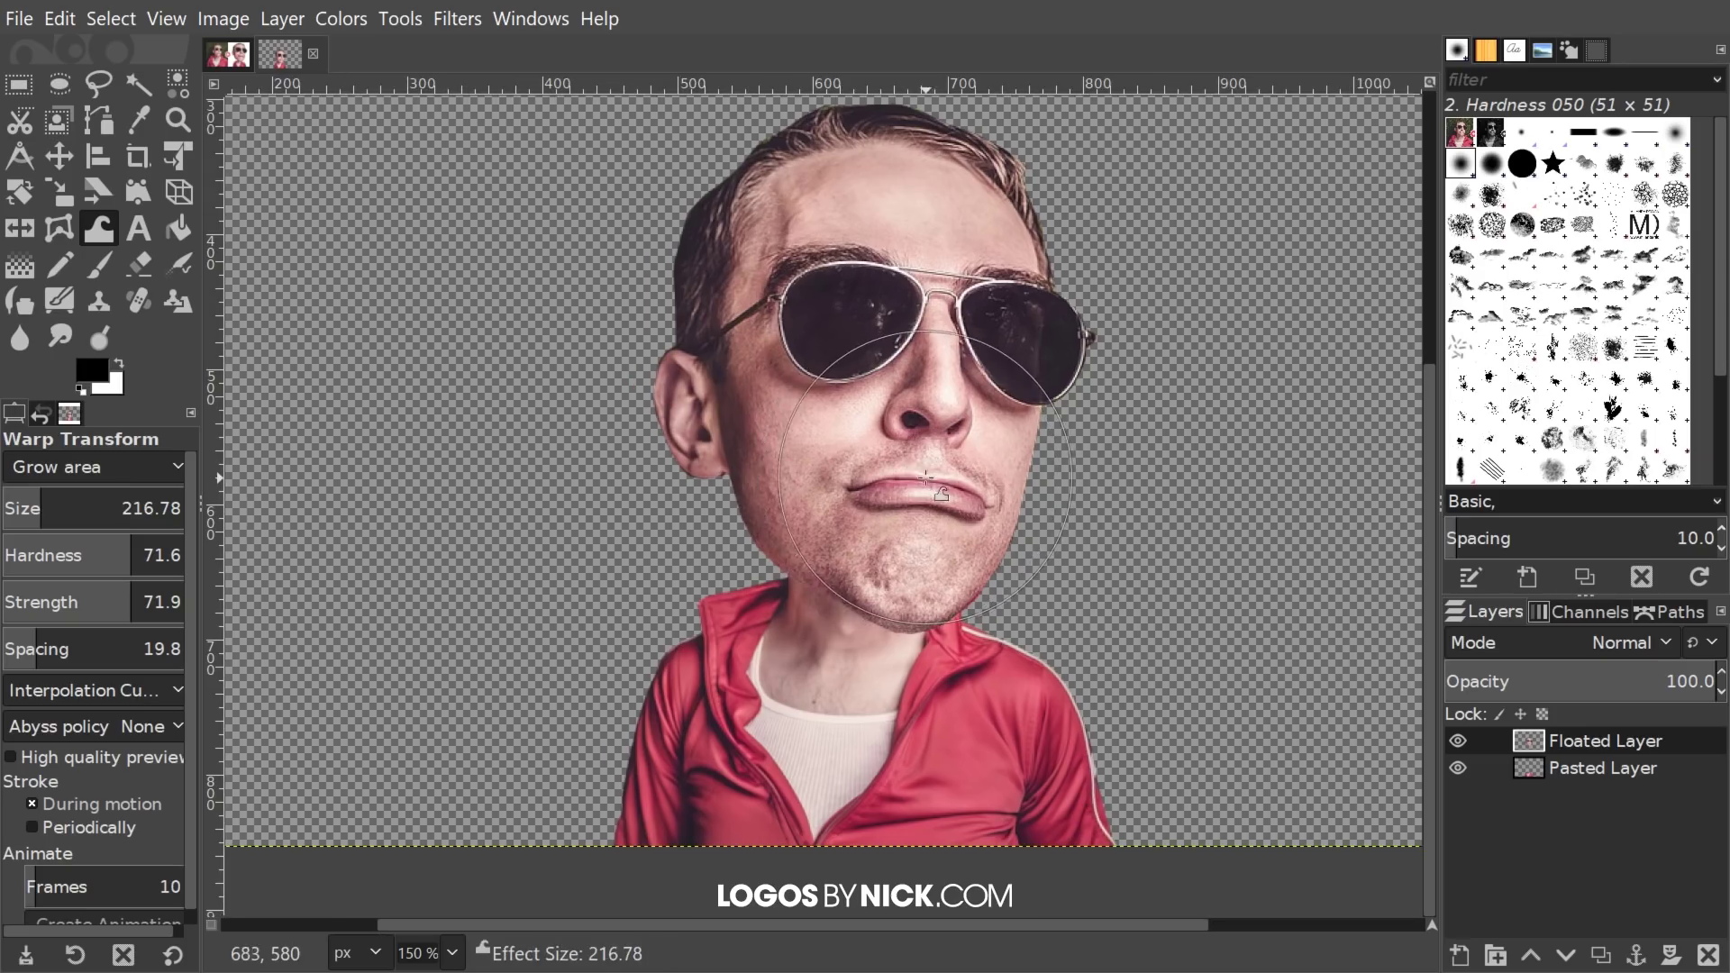
{"action": "key", "text": "bracketleft"}
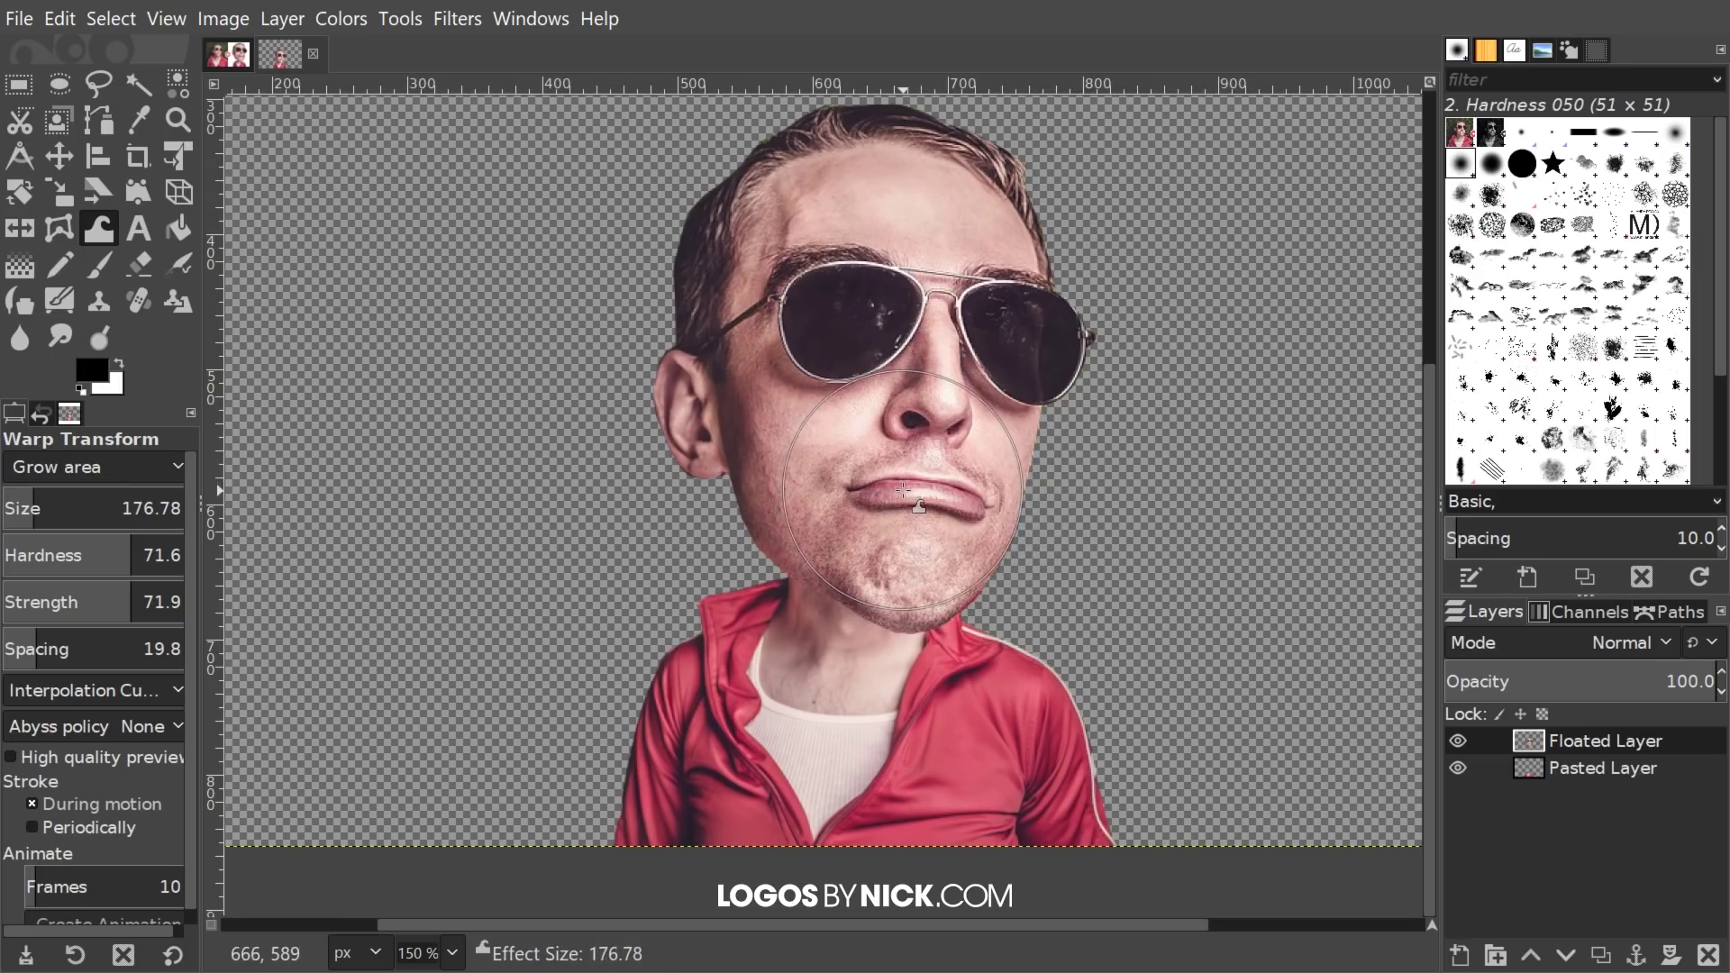
{"action": "key", "text": "bracketright"}
{"action": "key", "text": "bracketright"}
{"action": "key", "text": "bracketright"}
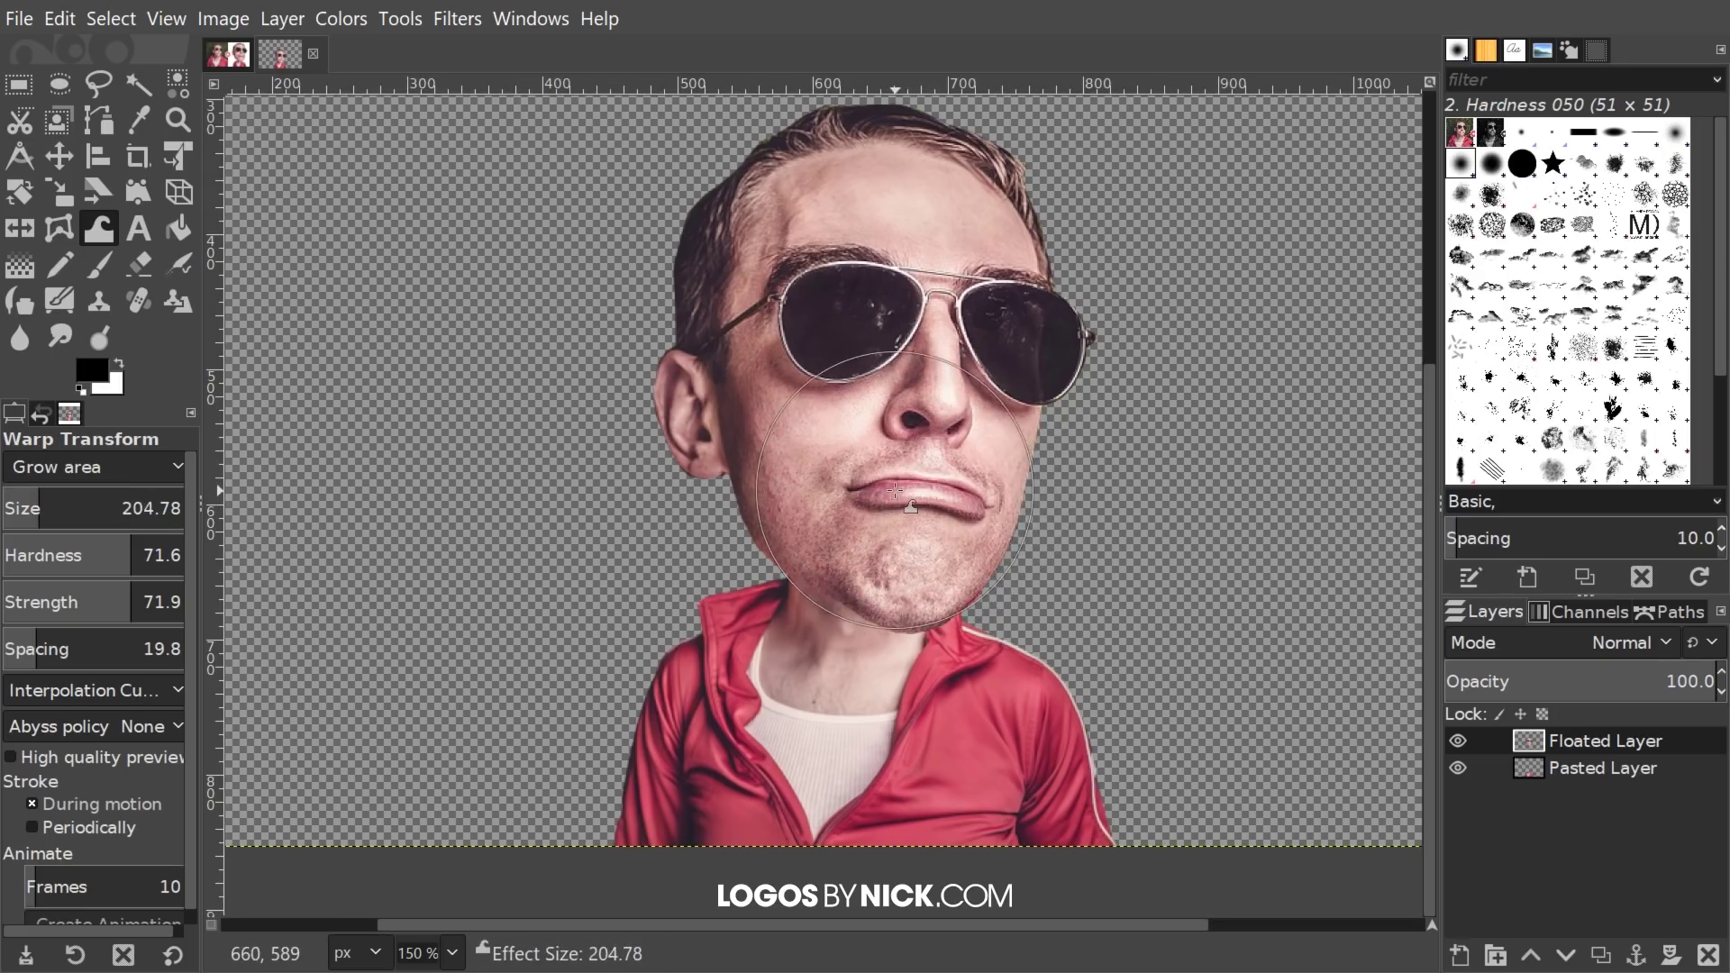
{"action": "key", "text": "bracketleft"}
{"action": "key", "text": "bracketleft"}
{"action": "key", "text": "bracketleft"}
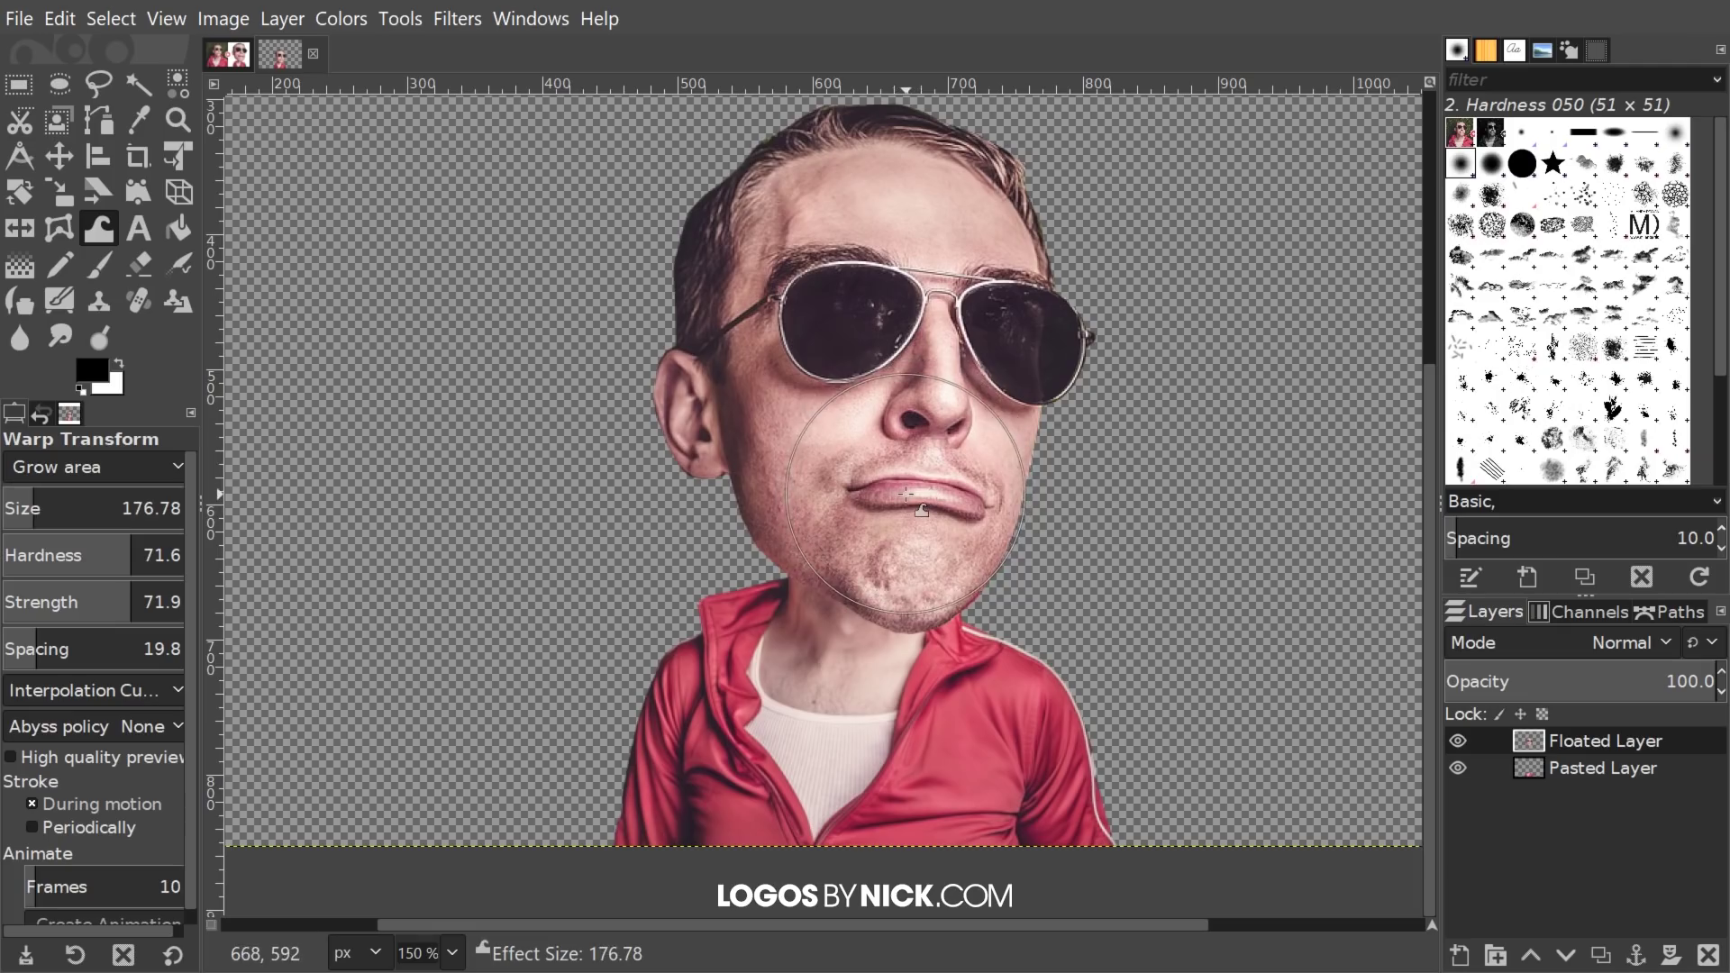
Step: Enlarge the man's lips with the Grow area warp and commit the transform
{"action": "left_click", "coordinate": [905, 493]}
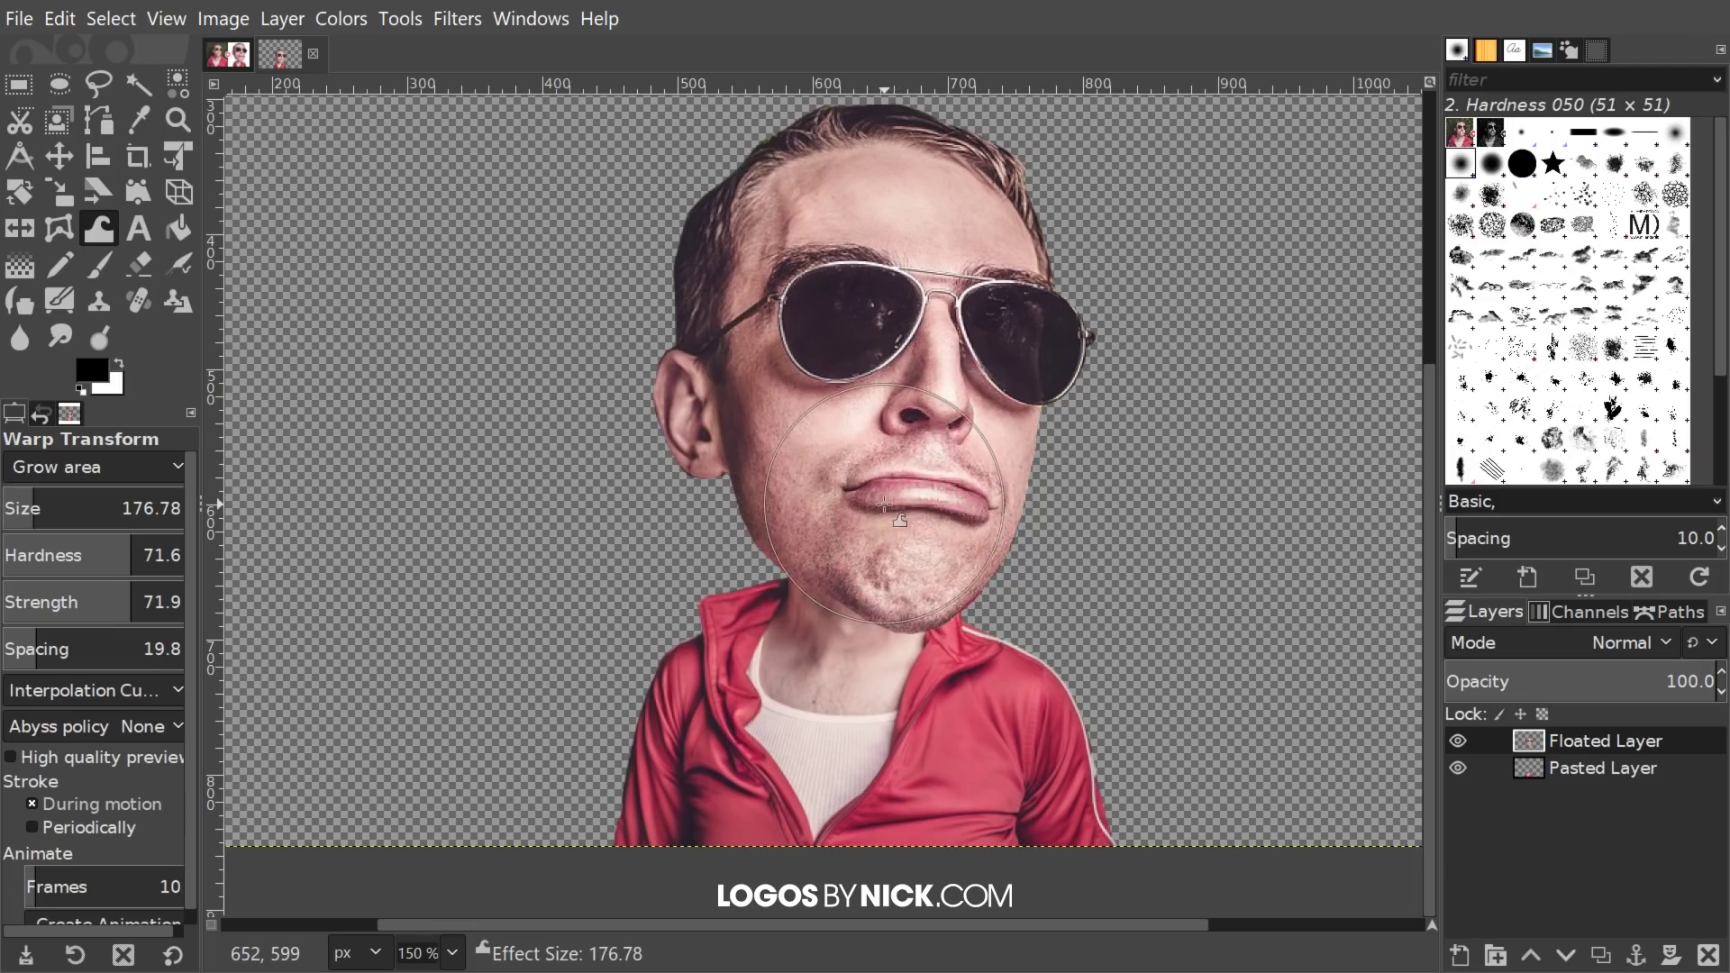
{"action": "left_click", "coordinate": [884, 505]}
{"action": "left_click", "coordinate": [922, 490]}
{"action": "left_click", "coordinate": [958, 518]}
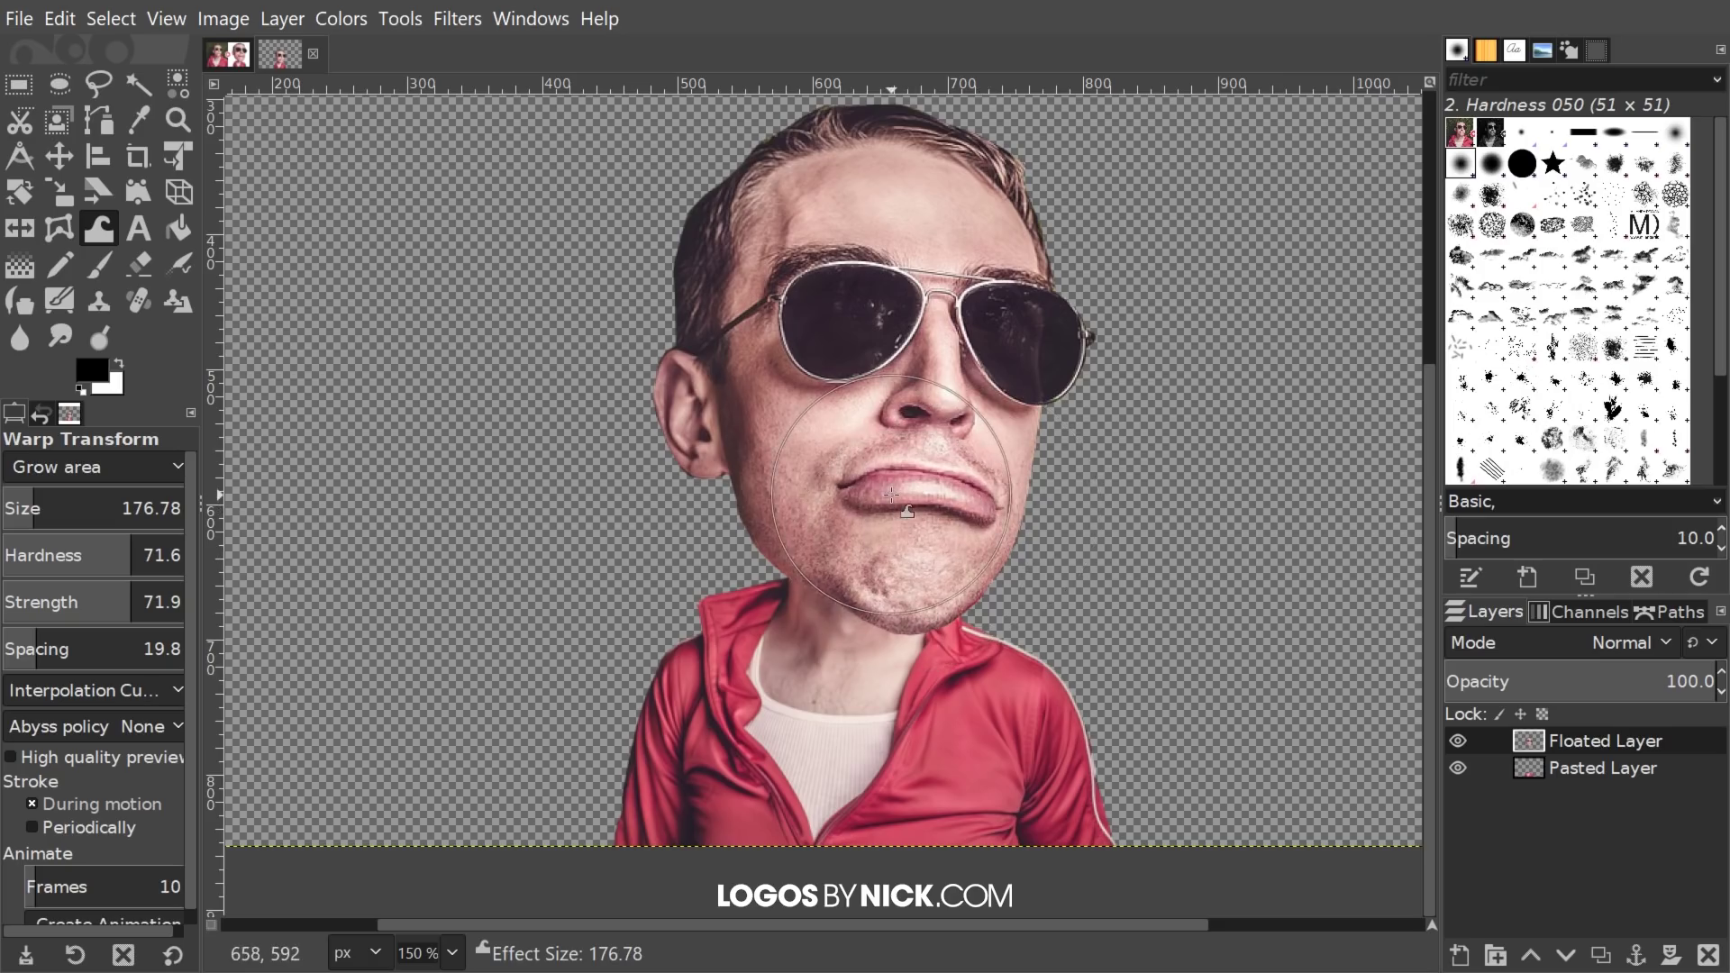
{"action": "mouse_move", "coordinate": [891, 495]}
{"action": "left_mouse_down"}
{"action": "mouse_move", "coordinate": [956, 522]}
{"action": "mouse_move", "coordinate": [884, 519]}
{"action": "mouse_move", "coordinate": [904, 519]}
{"action": "left_mouse_up"}
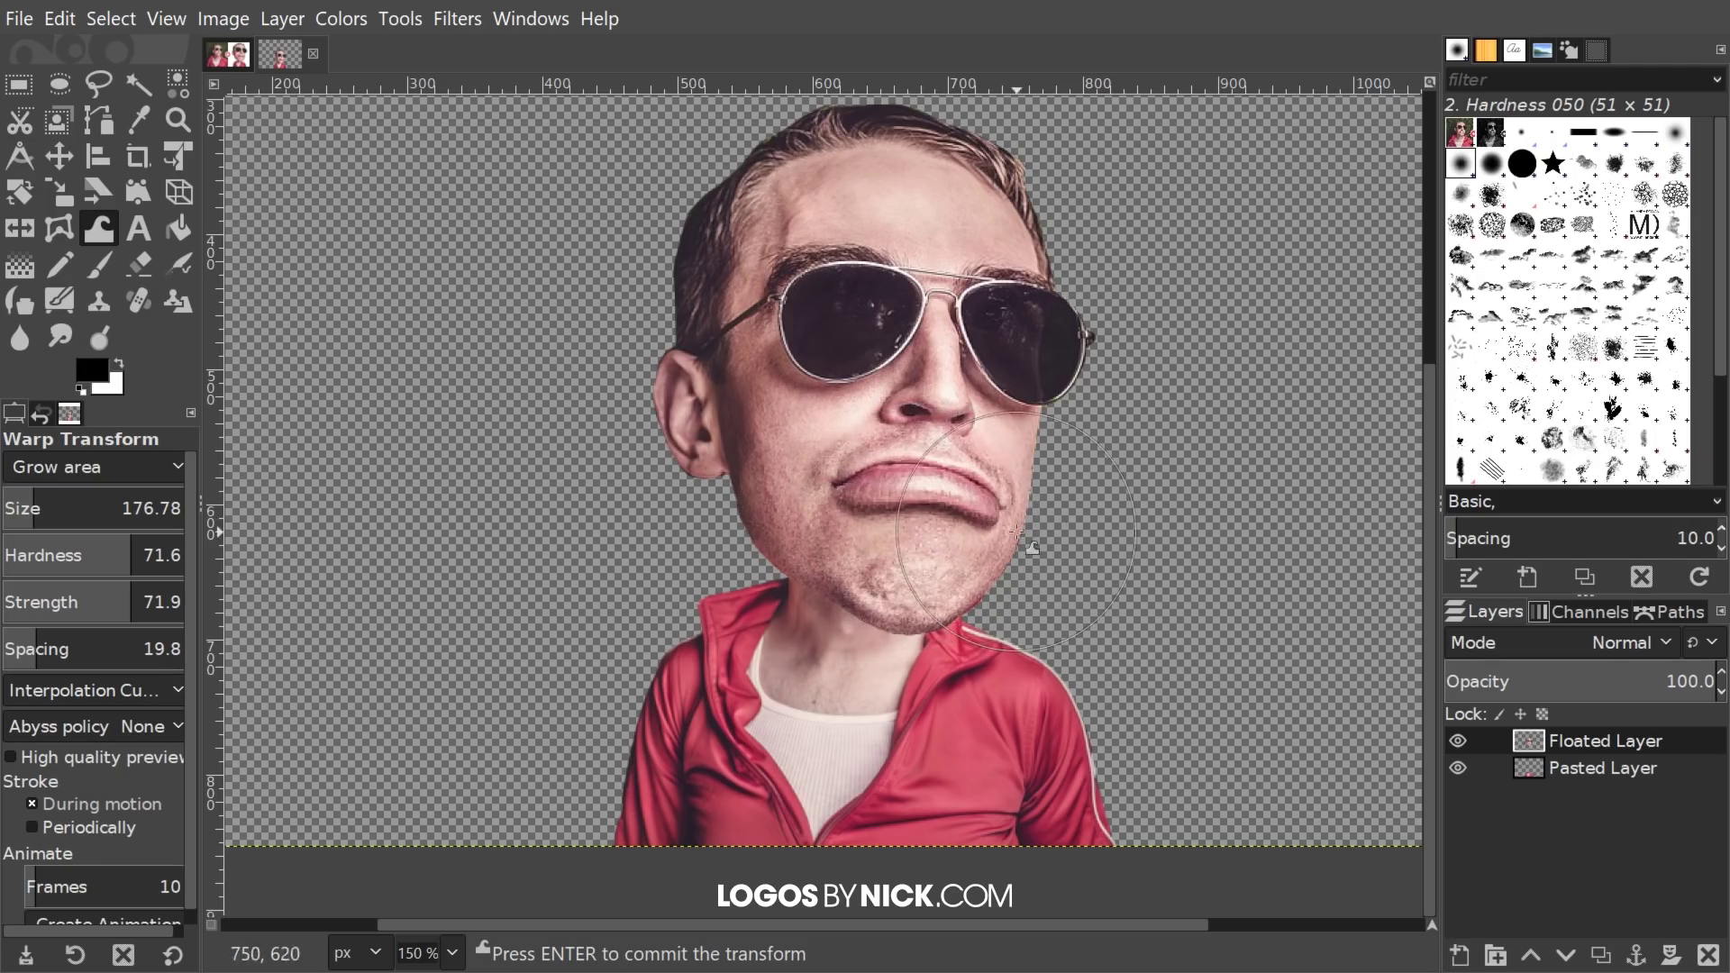
{"action": "left_click_drag", "start_coordinate": [1029, 519], "coordinate": [1071, 558]}
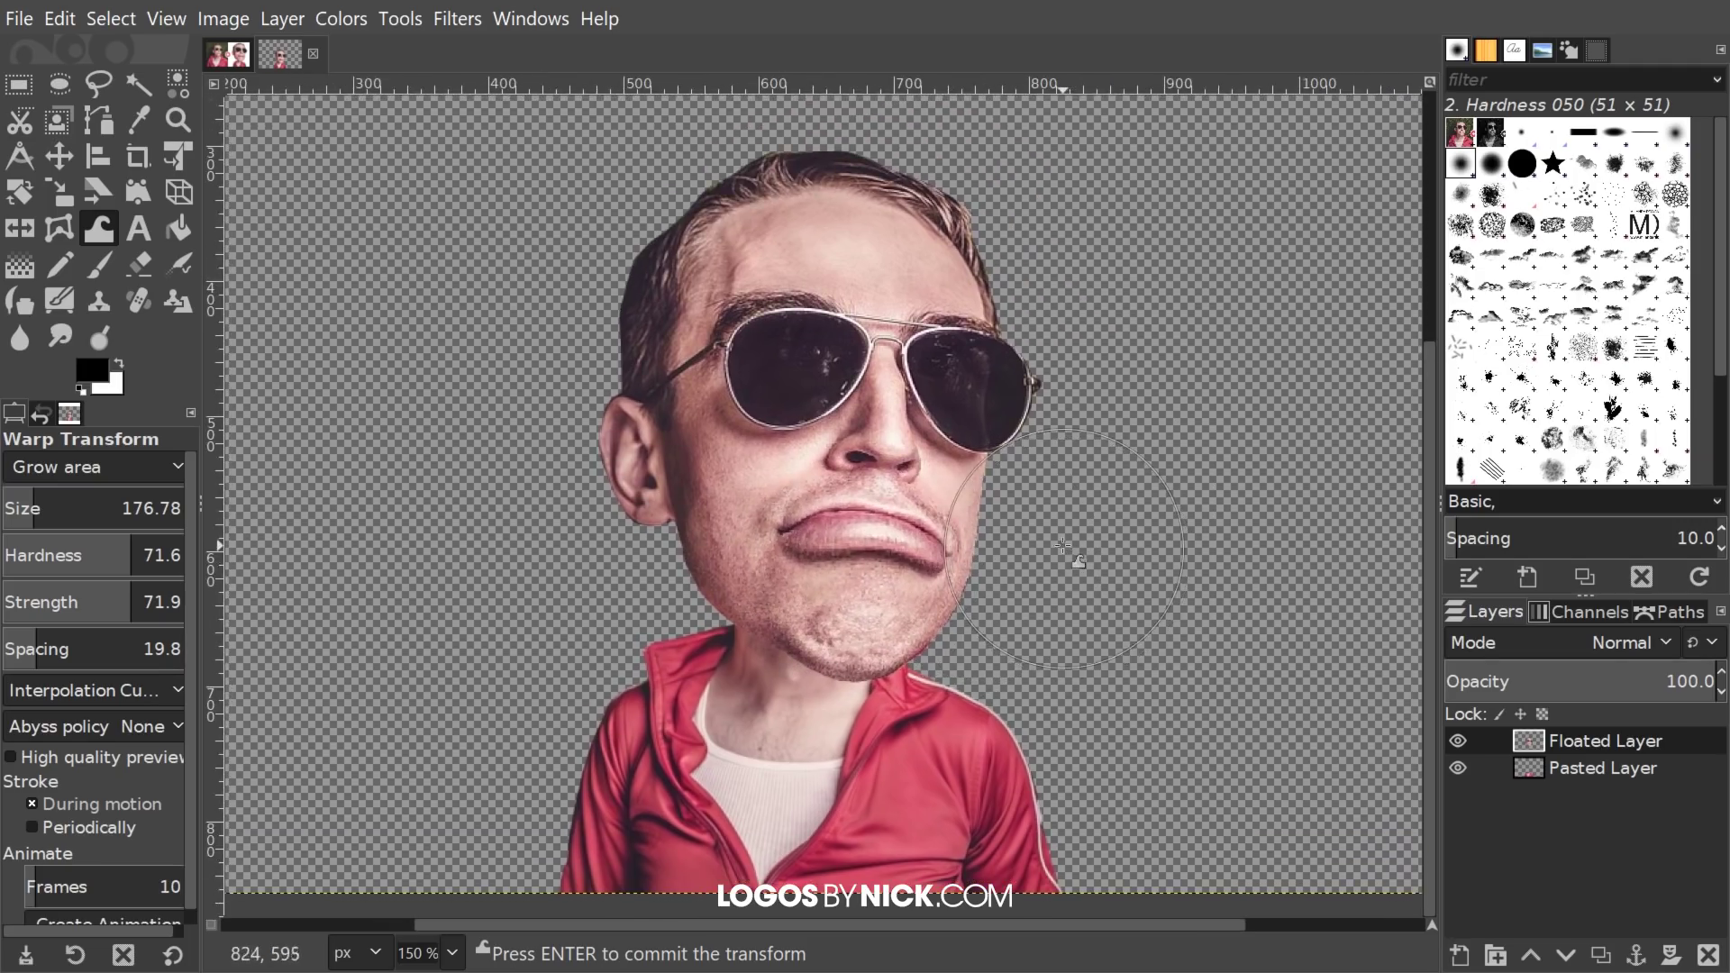
{"action": "scroll", "coordinate": [1090, 554], "scroll_direction": "left", "scroll_amount": 1}
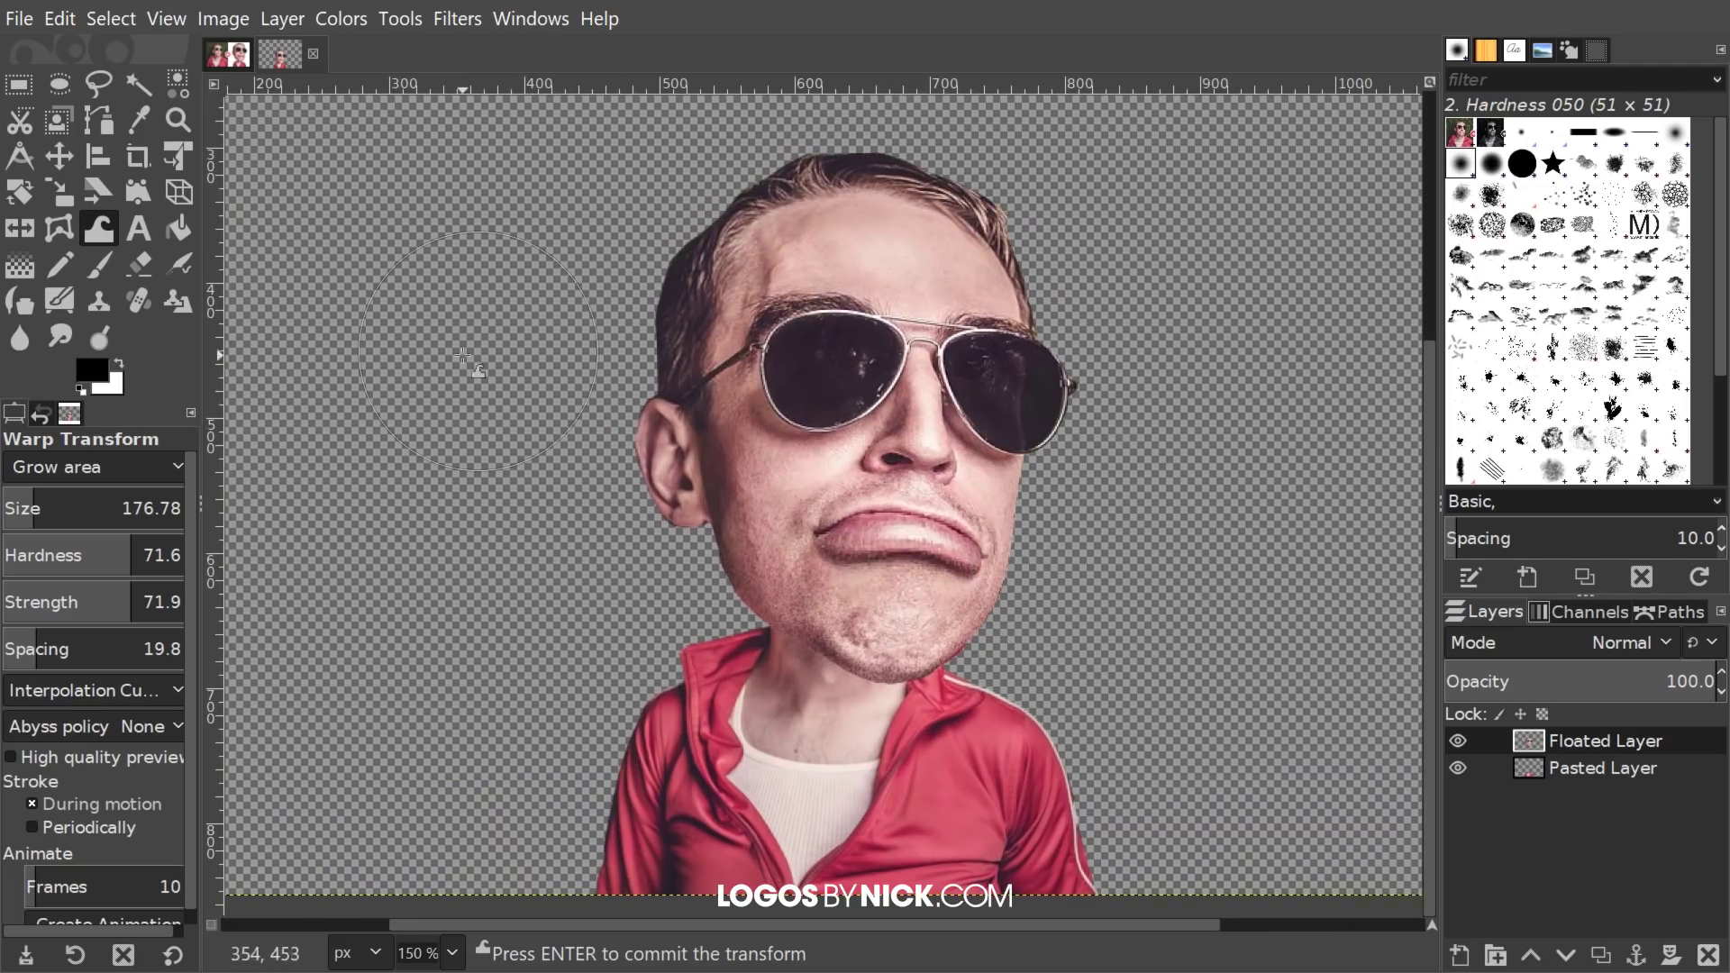
{"action": "key", "text": "Return"}
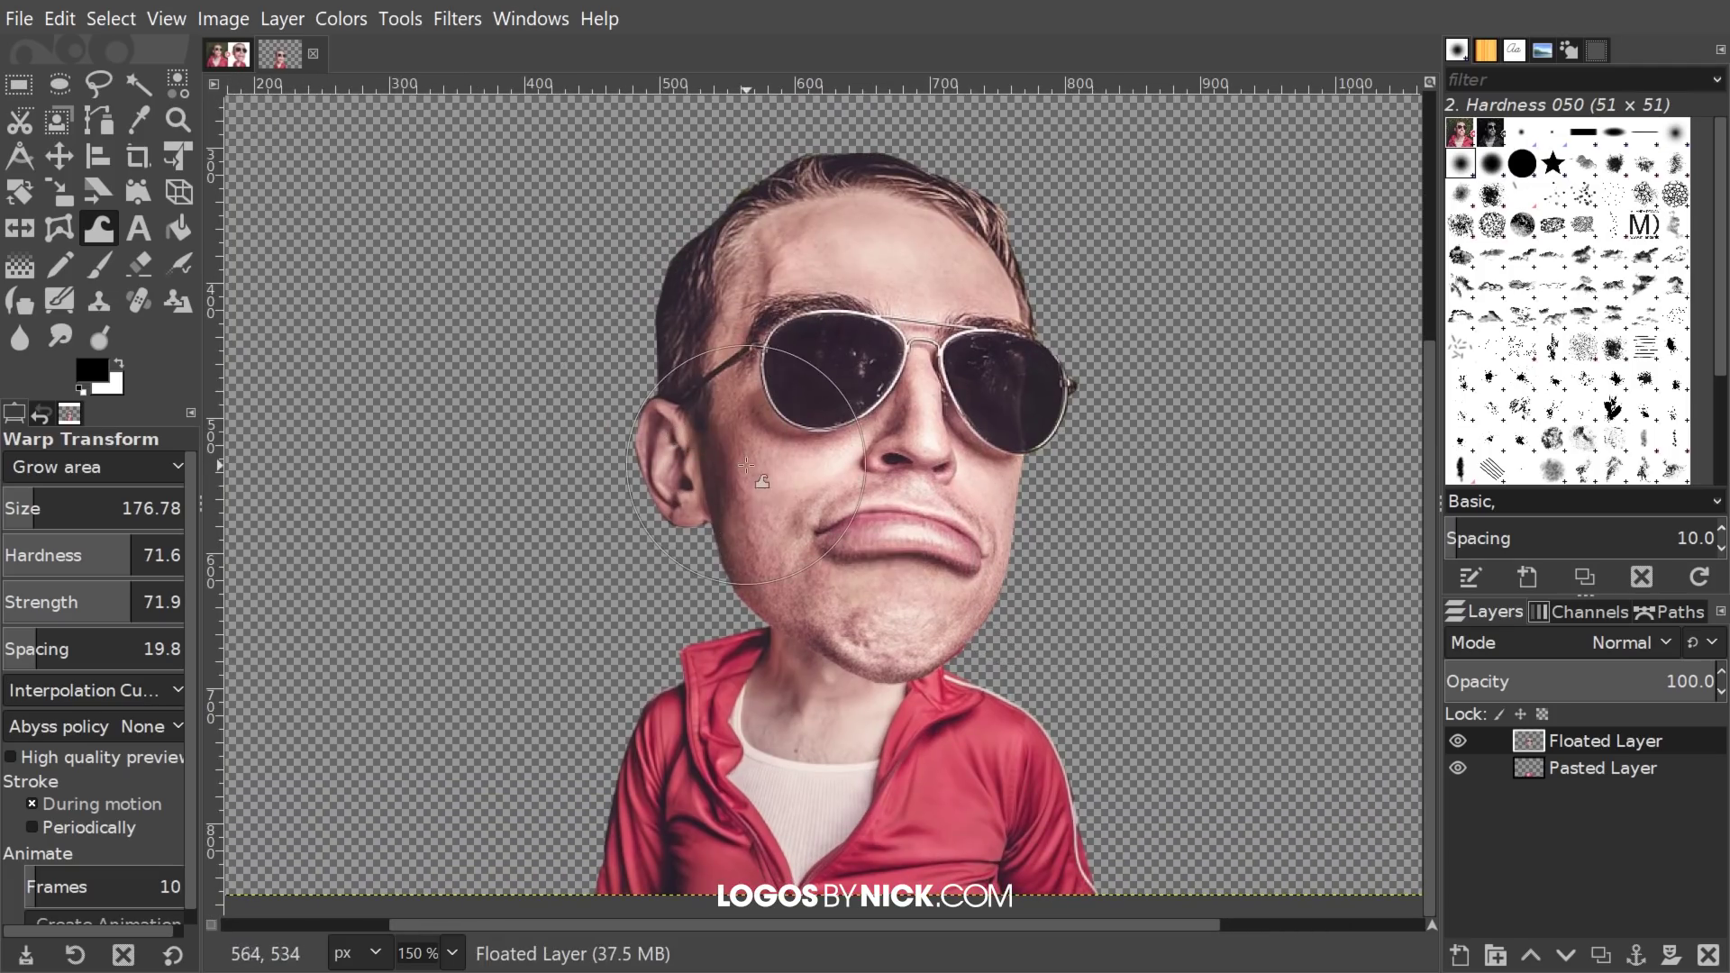
Step: Pull the lower lip into a fuller pout using Warp Transform in Move pixels mode with a brush size of 112.78
{"action": "left_click", "coordinate": [76, 463]}
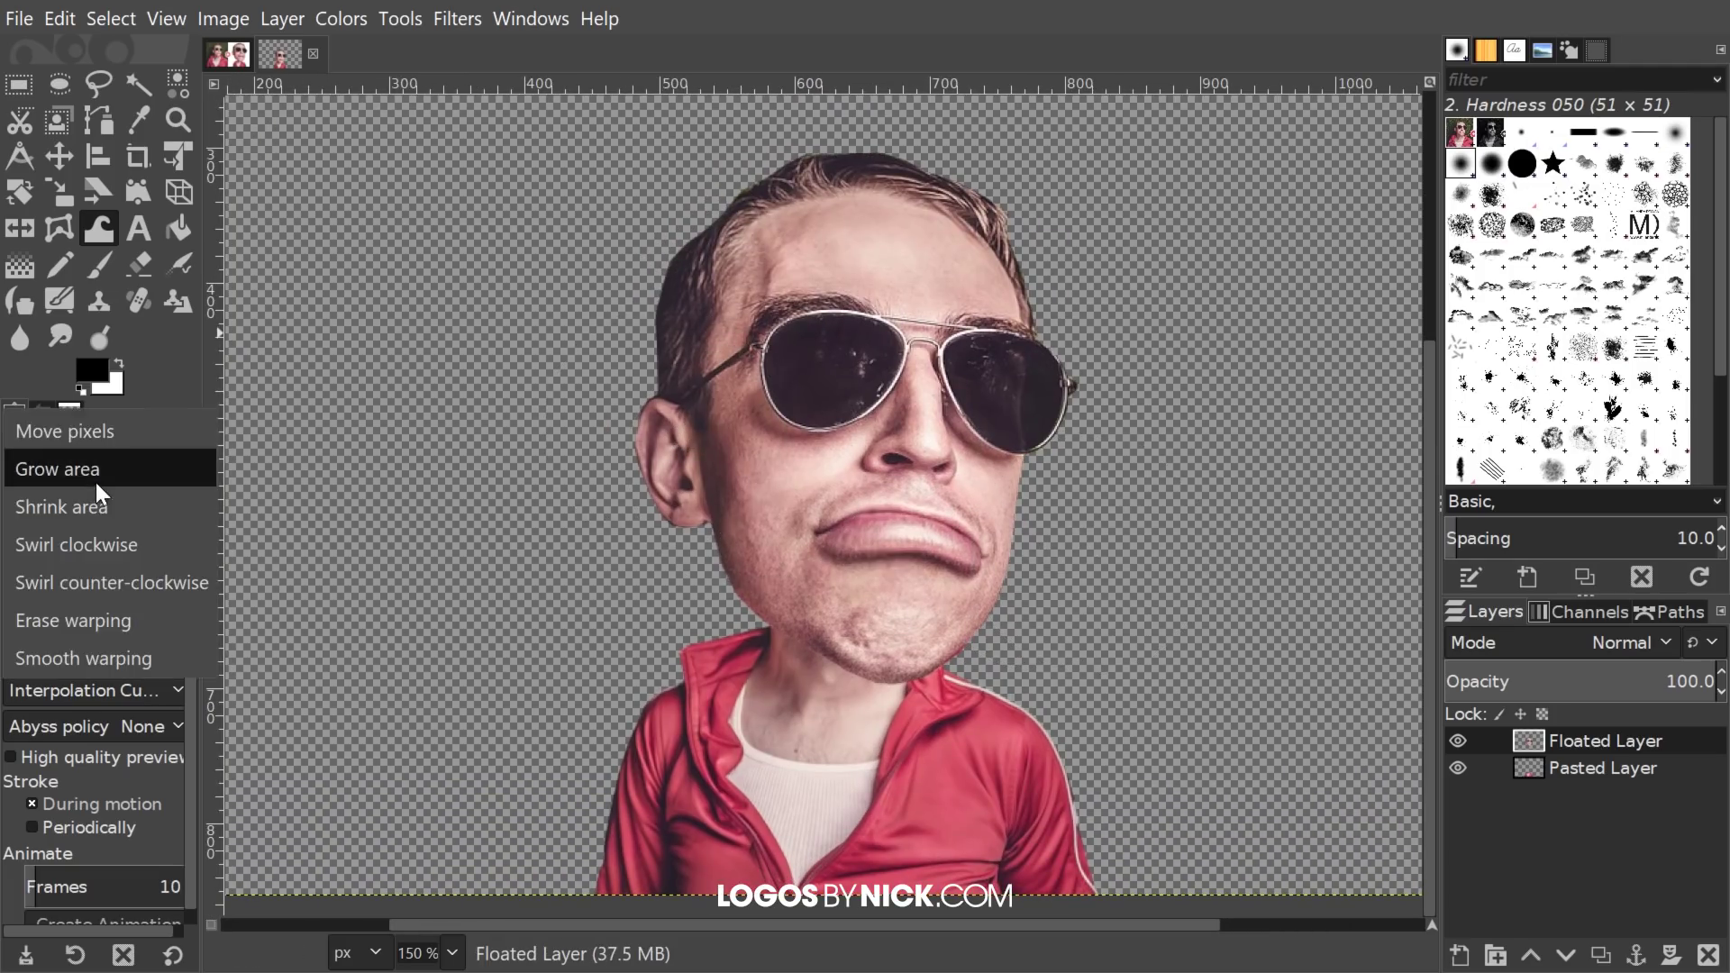
{"action": "left_click", "coordinate": [97, 430]}
{"action": "key", "text": "bracketleft"}
{"action": "key", "text": "bracketleft"}
{"action": "key", "text": "bracketleft"}
{"action": "key", "text": "bracketleft"}
{"action": "key", "text": "bracketleft"}
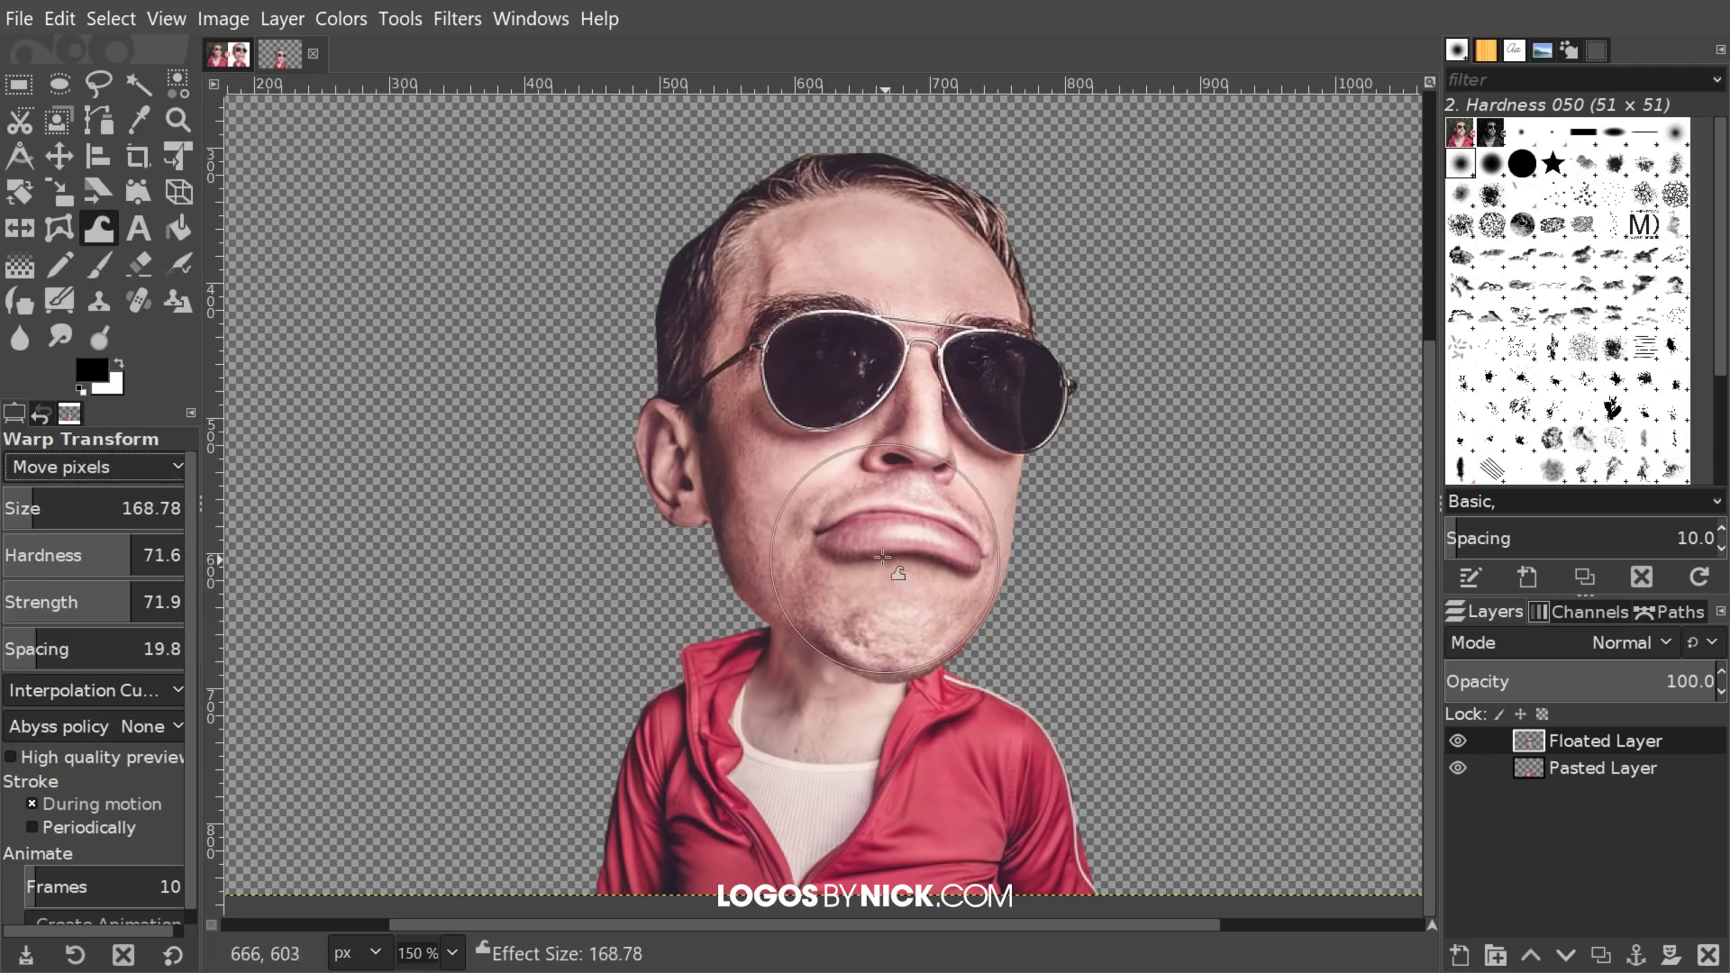
{"action": "key", "text": "bracketleft"}
{"action": "key", "text": "bracketleft"}
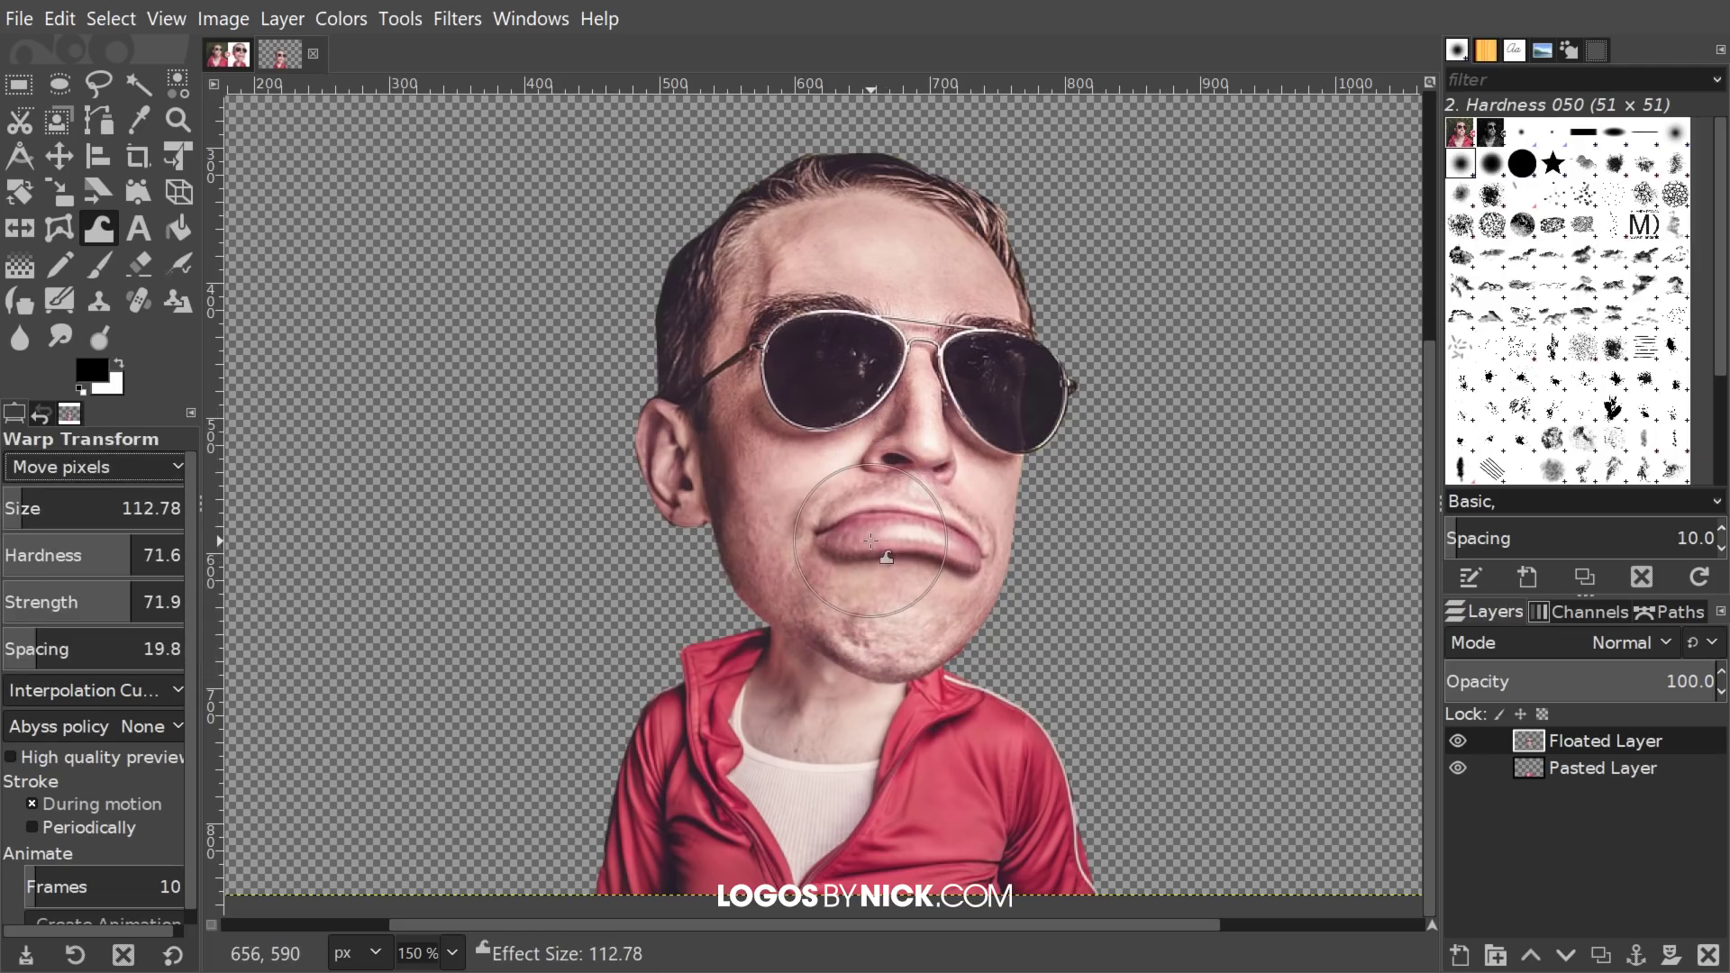
{"action": "mouse_move", "coordinate": [912, 544]}
{"action": "left_mouse_down"}
{"action": "mouse_move", "coordinate": [970, 559]}
{"action": "mouse_move", "coordinate": [963, 575]}
{"action": "mouse_move", "coordinate": [901, 565]}
{"action": "mouse_move", "coordinate": [964, 528]}
{"action": "mouse_move", "coordinate": [860, 504]}
{"action": "mouse_move", "coordinate": [838, 555]}
{"action": "mouse_move", "coordinate": [1053, 532]}
{"action": "mouse_move", "coordinate": [846, 572]}
{"action": "left_mouse_up"}
{"action": "scroll", "coordinate": [1286, 504], "scroll_direction": "down", "scroll_amount": 1}
{"action": "left_click_drag", "start_coordinate": [1218, 450], "coordinate": [1185, 451]}
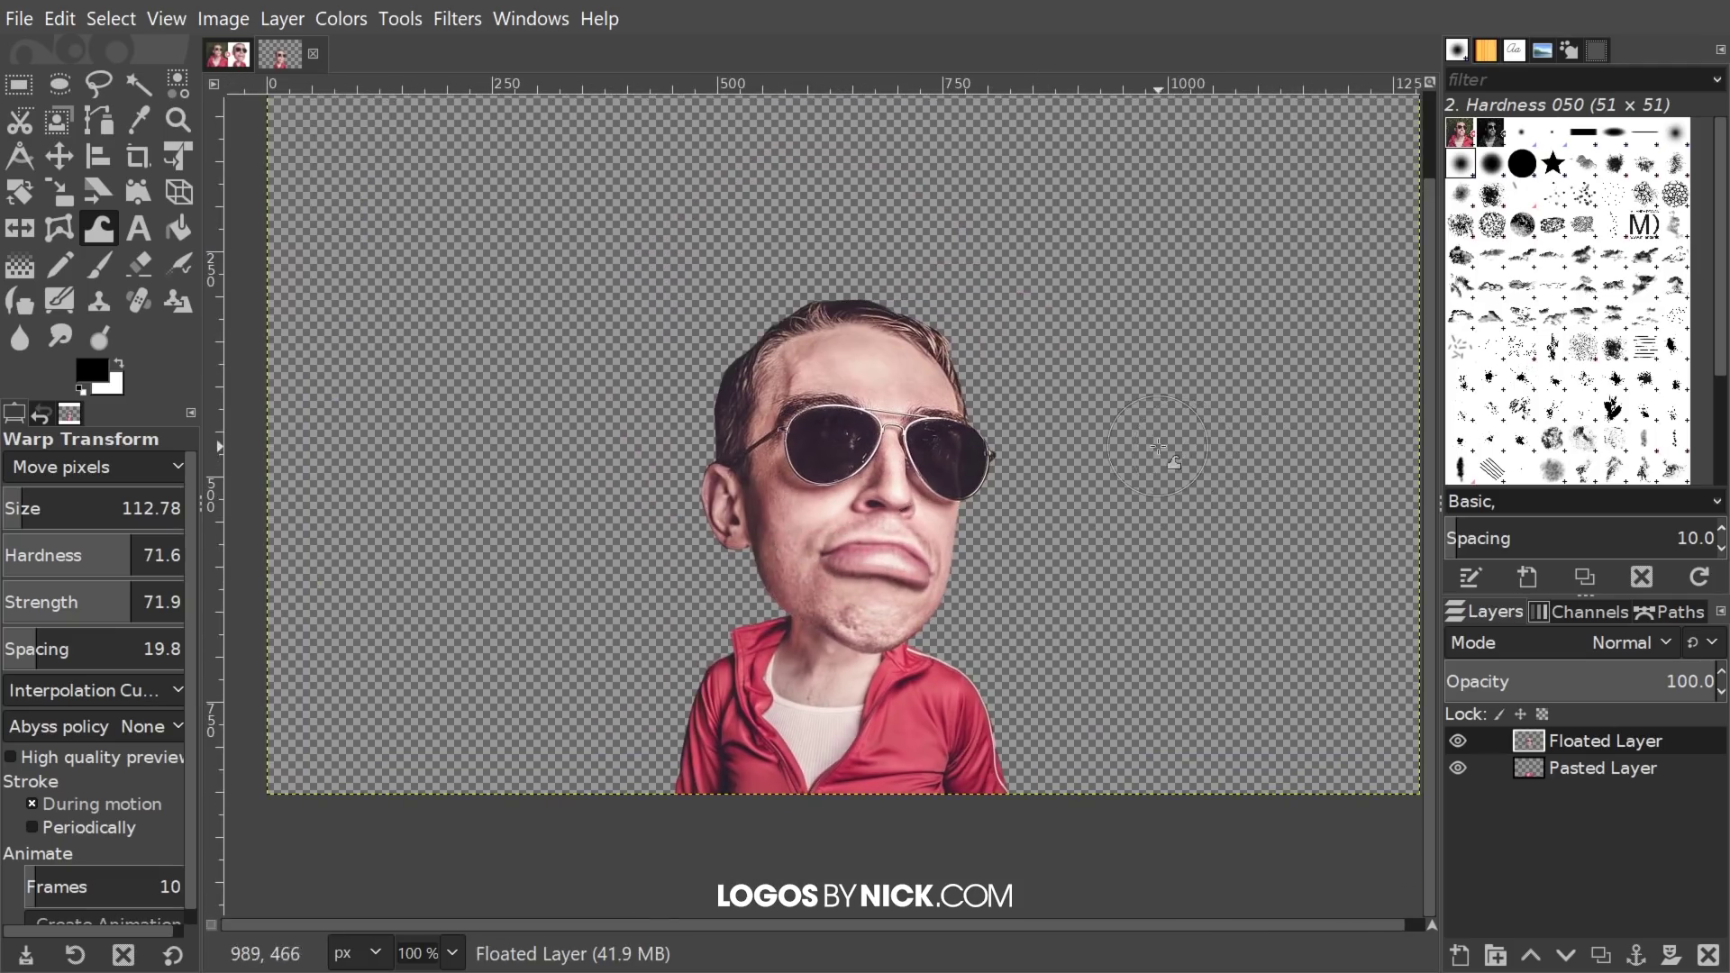
{"action": "left_click_drag", "start_coordinate": [1076, 473], "coordinate": [1116, 401]}
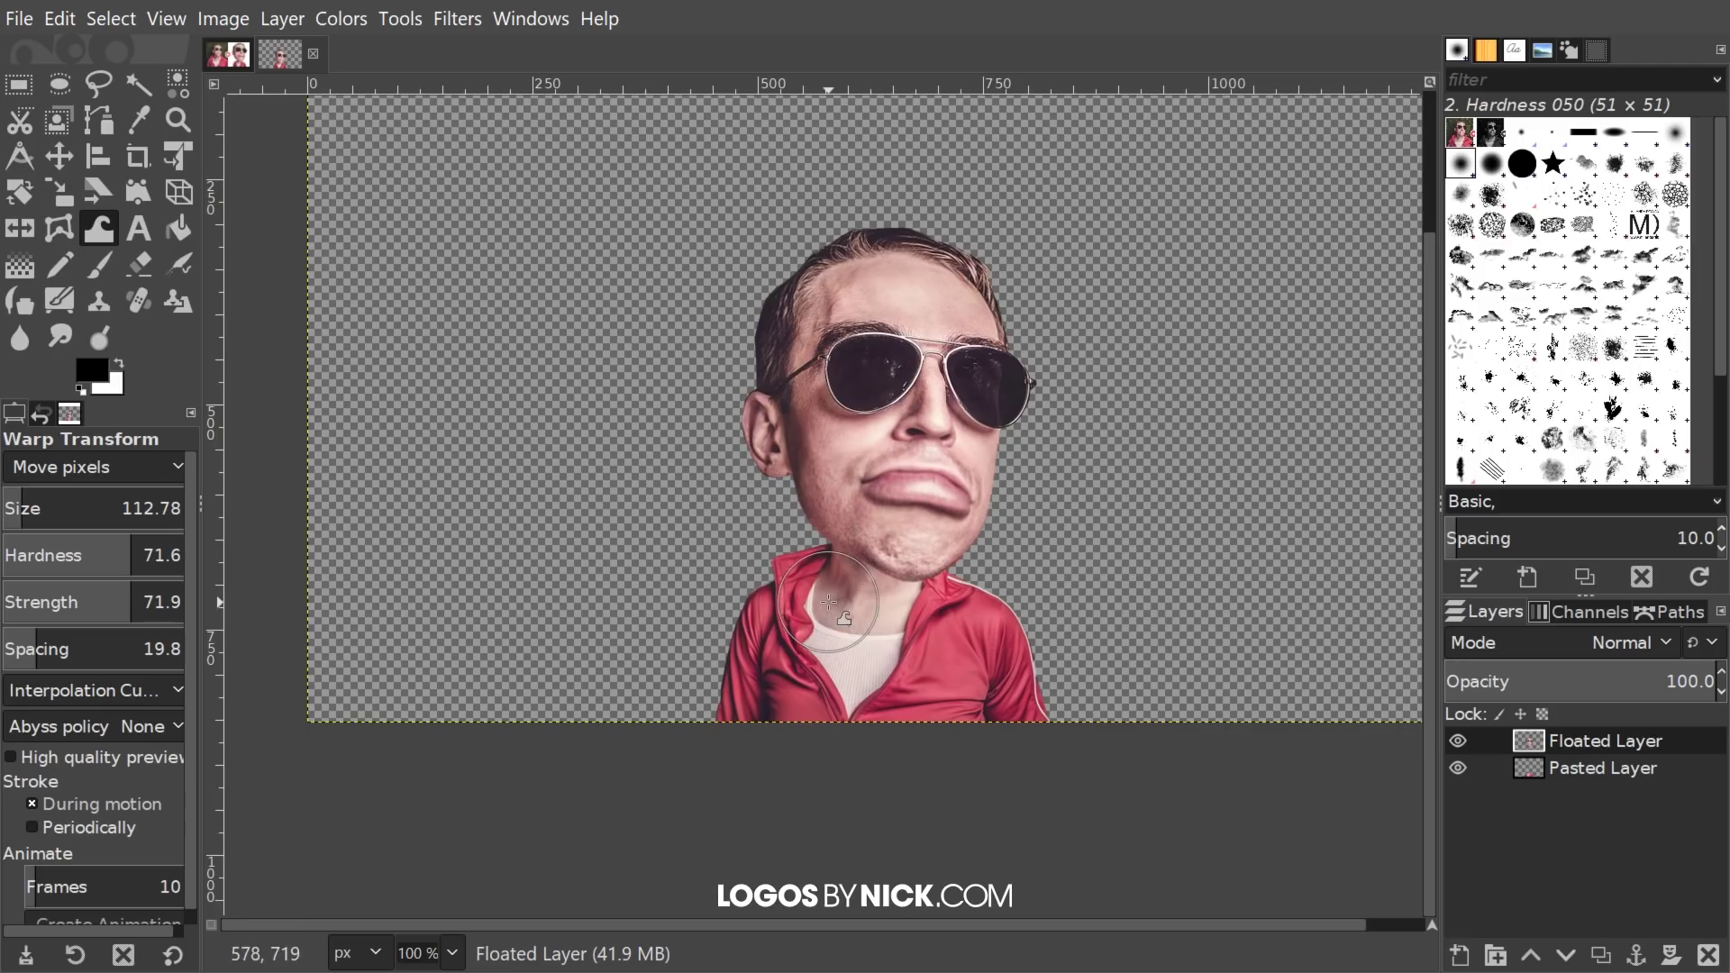
Step: Switch Warp Transform to Grow area and increase the brush size to 164.78
{"action": "left_click", "coordinate": [72, 478]}
{"action": "left_click", "coordinate": [73, 510]}
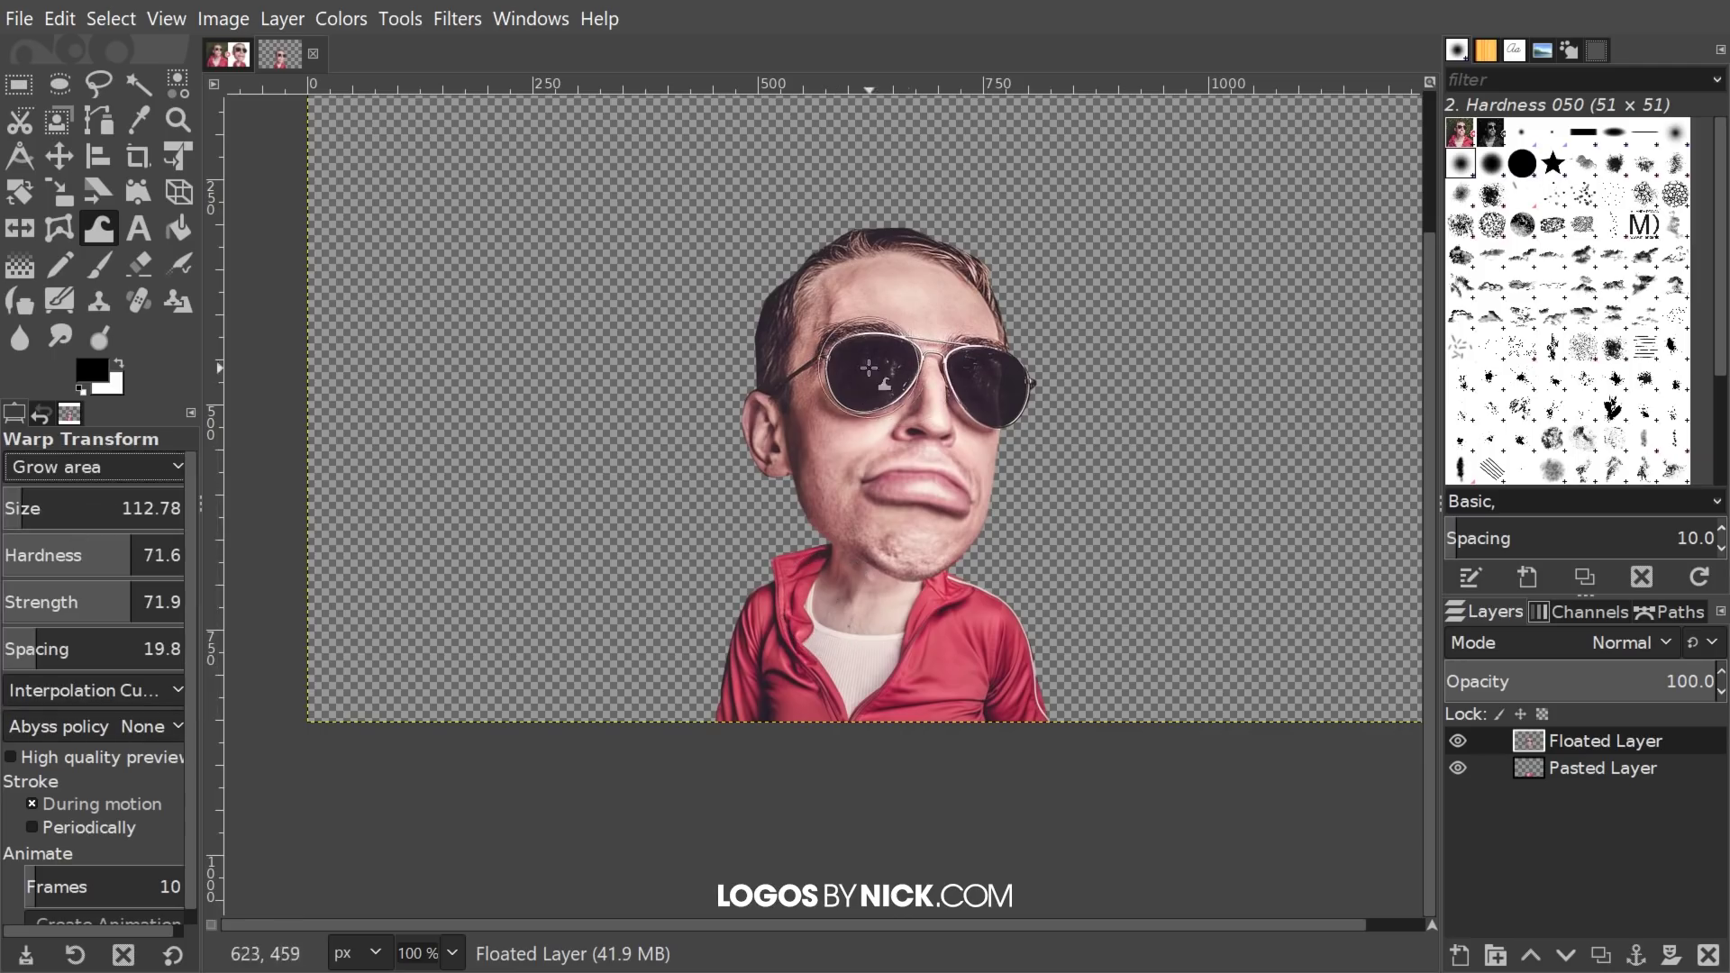
{"action": "left_click_drag", "start_coordinate": [869, 367], "coordinate": [841, 375]}
{"action": "key", "text": "]"}
{"action": "key", "text": "]"}
{"action": "key", "text": "]"}
{"action": "key", "text": "]"}
{"action": "key", "text": "]"}
{"action": "key", "text": "]"}
{"action": "key", "text": "]"}
{"action": "key", "text": "]"}
{"action": "key", "text": "]"}
{"action": "key", "text": "]"}
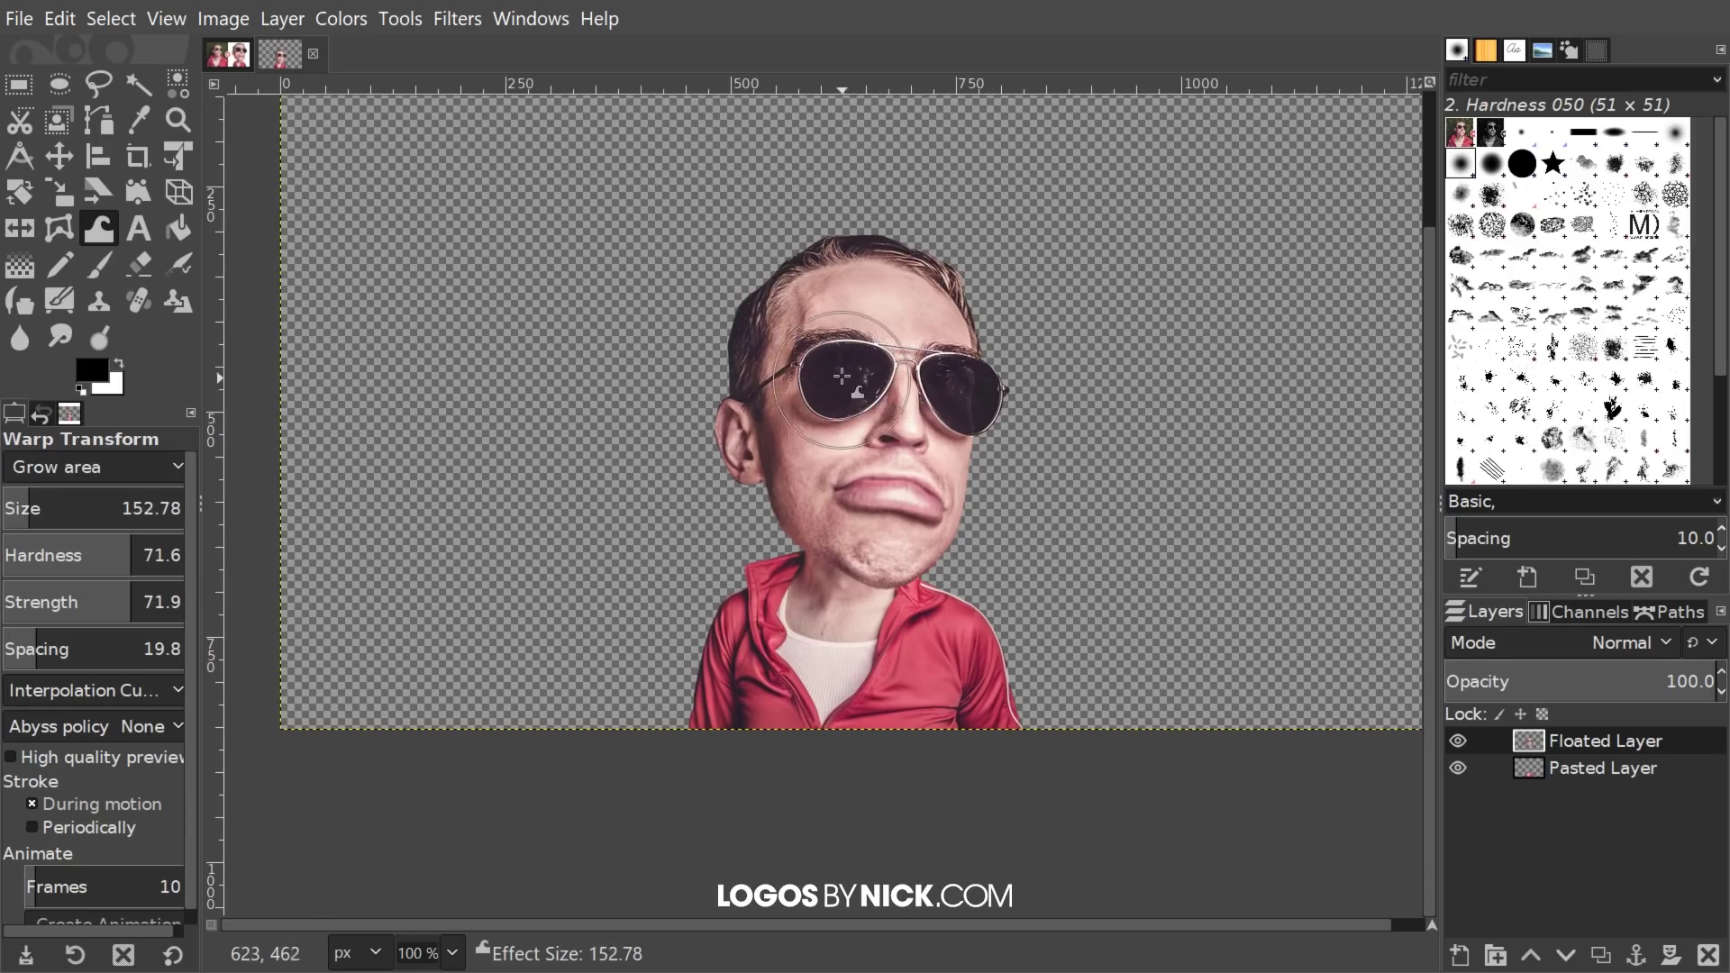
{"action": "key", "text": "]"}
{"action": "key", "text": "]"}
{"action": "key", "text": "]"}
Step: Enlarge both sunglass lenses with the Grow area warp
{"action": "left_click", "coordinate": [844, 377]}
{"action": "left_click", "coordinate": [843, 377]}
{"action": "left_click", "coordinate": [844, 378]}
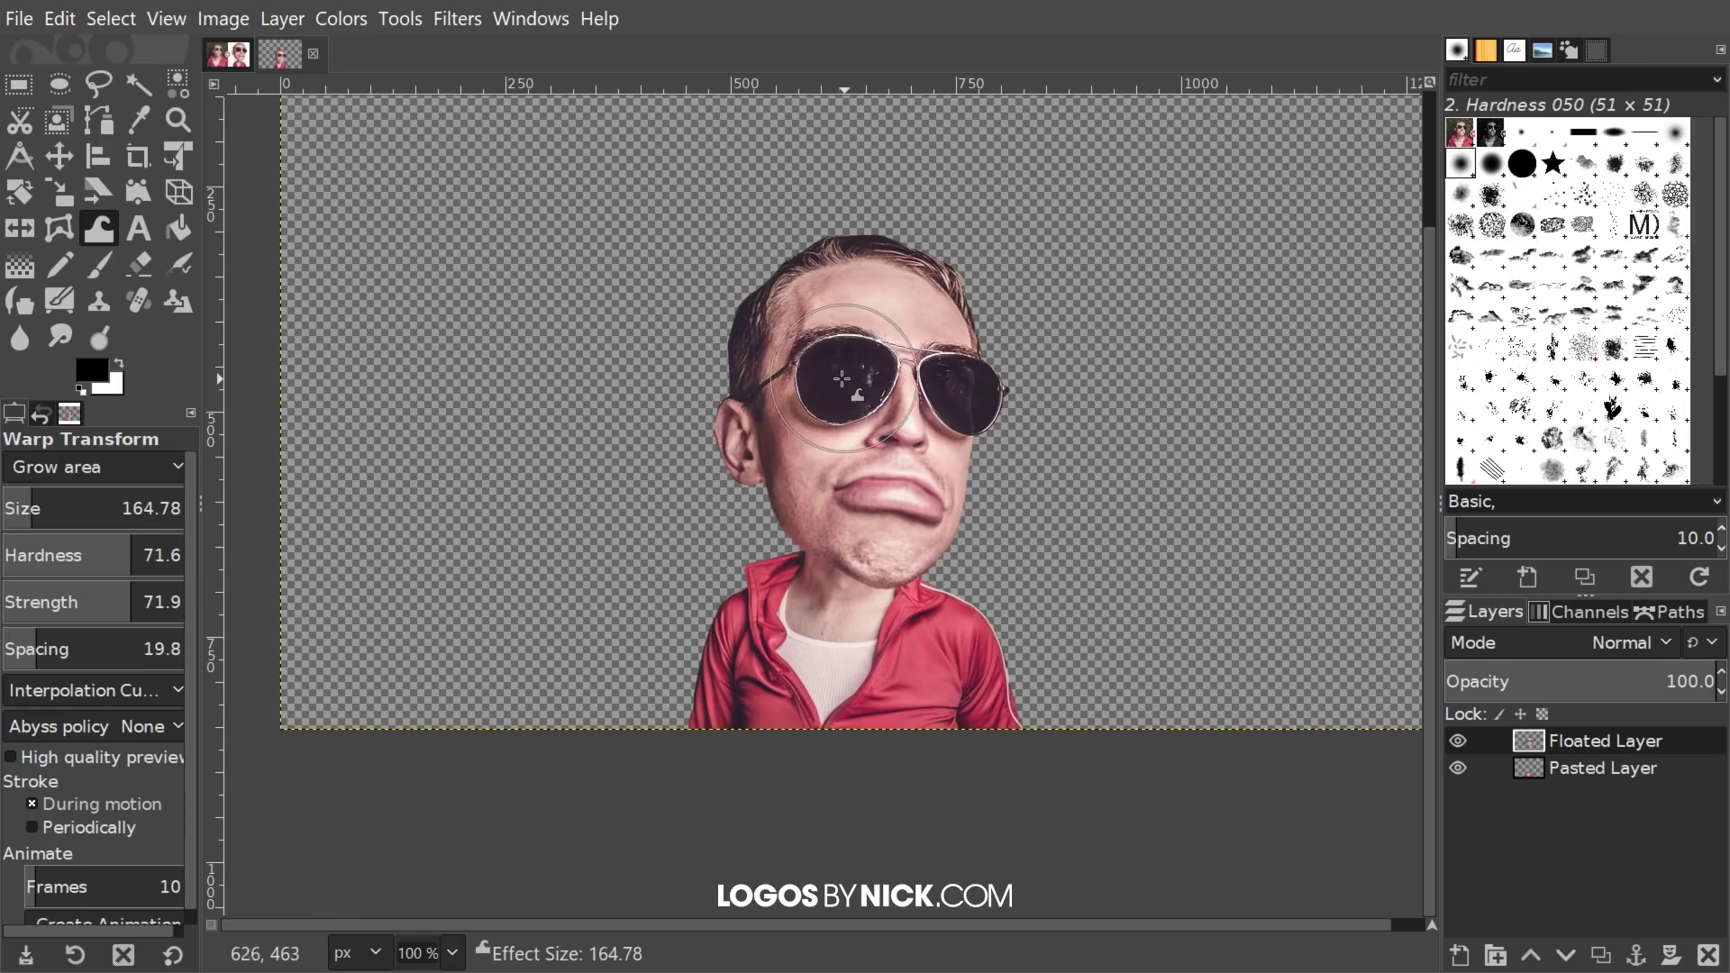
{"action": "mouse_move", "coordinate": [841, 378]}
{"action": "left_mouse_down"}
{"action": "mouse_move", "coordinate": [921, 417]}
{"action": "mouse_move", "coordinate": [977, 395]}
{"action": "mouse_move", "coordinate": [950, 374]}
{"action": "mouse_move", "coordinate": [985, 401]}
{"action": "mouse_move", "coordinate": [944, 371]}
{"action": "mouse_move", "coordinate": [1019, 461]}
{"action": "mouse_move", "coordinate": [944, 375]}
{"action": "left_mouse_up"}
{"action": "left_click_drag", "start_coordinate": [949, 591], "coordinate": [905, 651]}
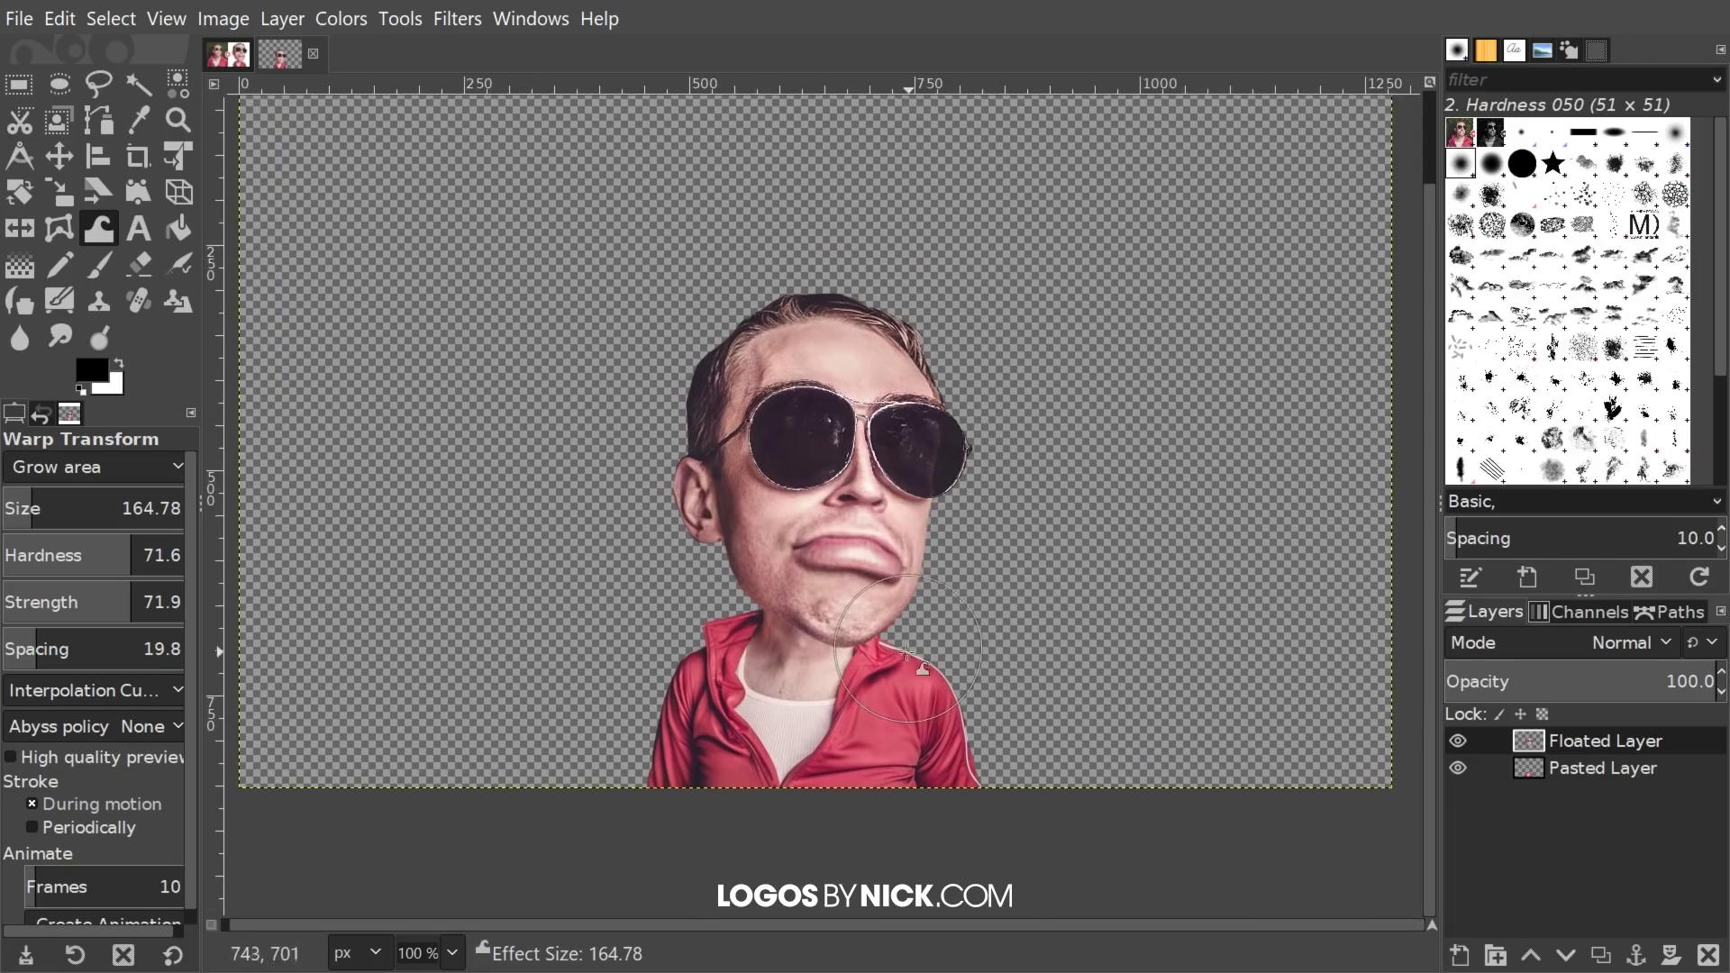
{"action": "left_click_drag", "start_coordinate": [1055, 385], "coordinate": [1080, 392]}
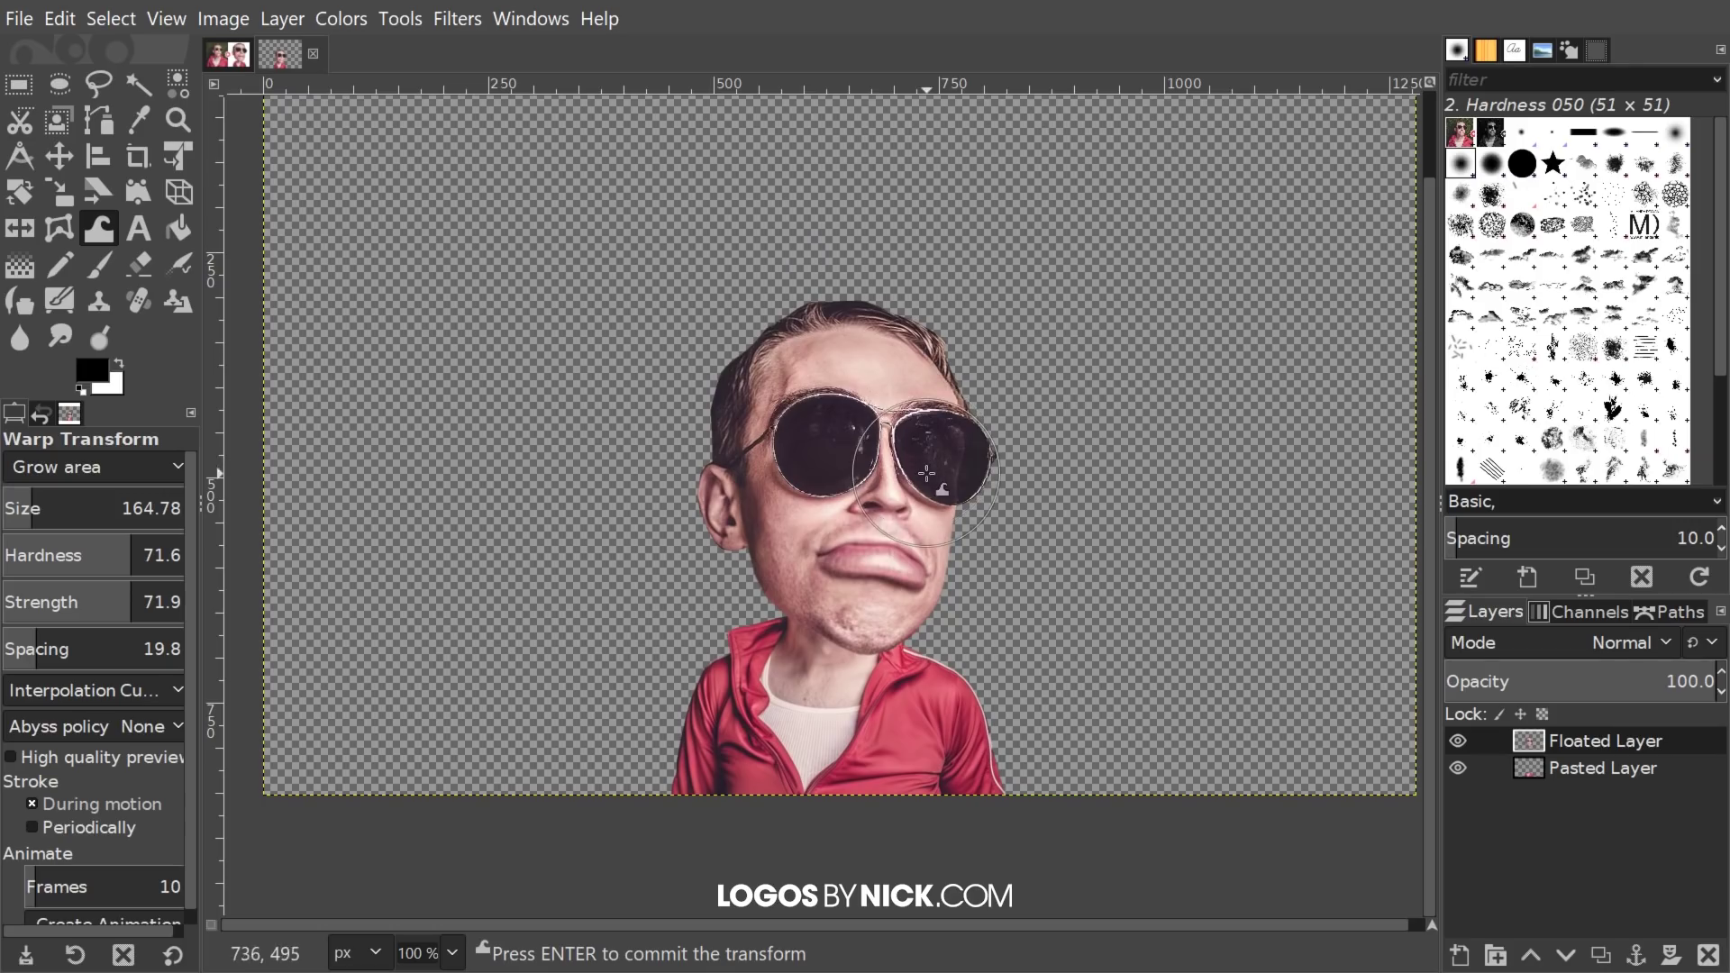
Step: Shrink the forehead and upper head using Warp Transform in Shrink area mode with a brush size of 208.78
{"action": "left_click", "coordinate": [110, 458]}
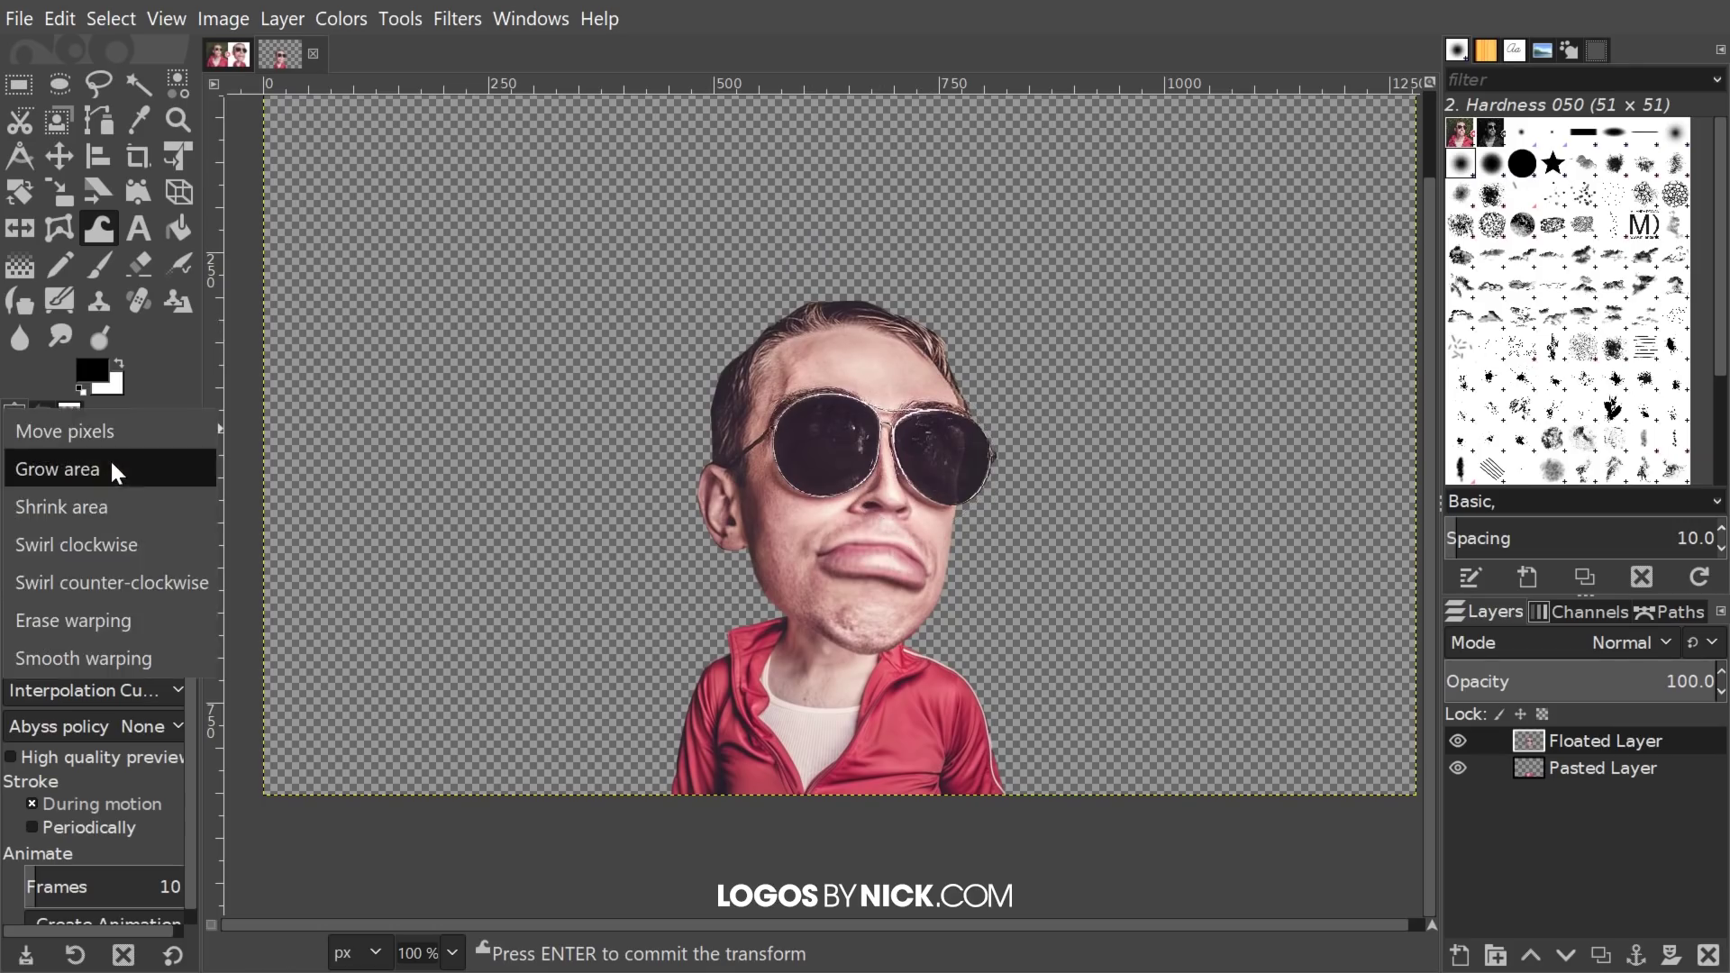
{"action": "left_click", "coordinate": [90, 504]}
{"action": "scroll", "coordinate": [874, 356], "scroll_direction": "up", "scroll_amount": 2}
{"action": "scroll", "coordinate": [874, 355], "scroll_direction": "right", "scroll_amount": 1}
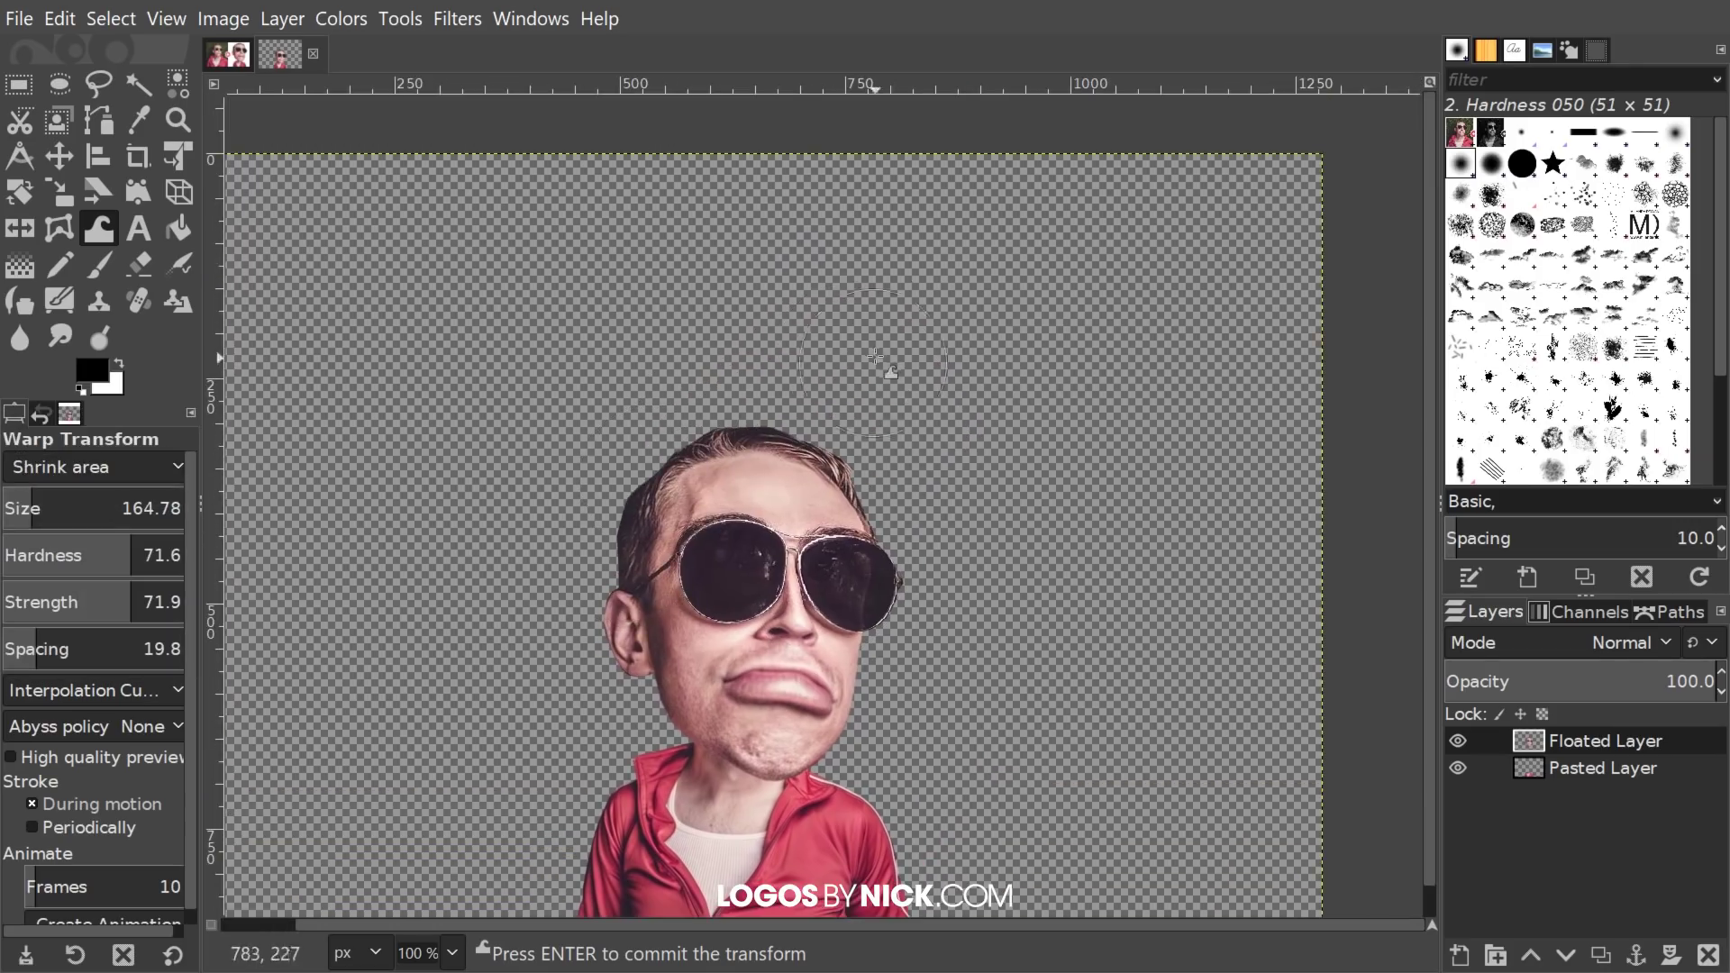
{"action": "key", "text": "bracketright"}
{"action": "key", "text": "bracketright"}
{"action": "key", "text": "bracketright"}
{"action": "key", "text": "bracketright"}
{"action": "key", "text": "bracketright"}
{"action": "key", "text": "bracketright"}
{"action": "key", "text": "bracketright"}
{"action": "key", "text": "bracketright"}
{"action": "key", "text": "bracketright"}
{"action": "key", "text": "bracketright"}
{"action": "key", "text": "bracketright"}
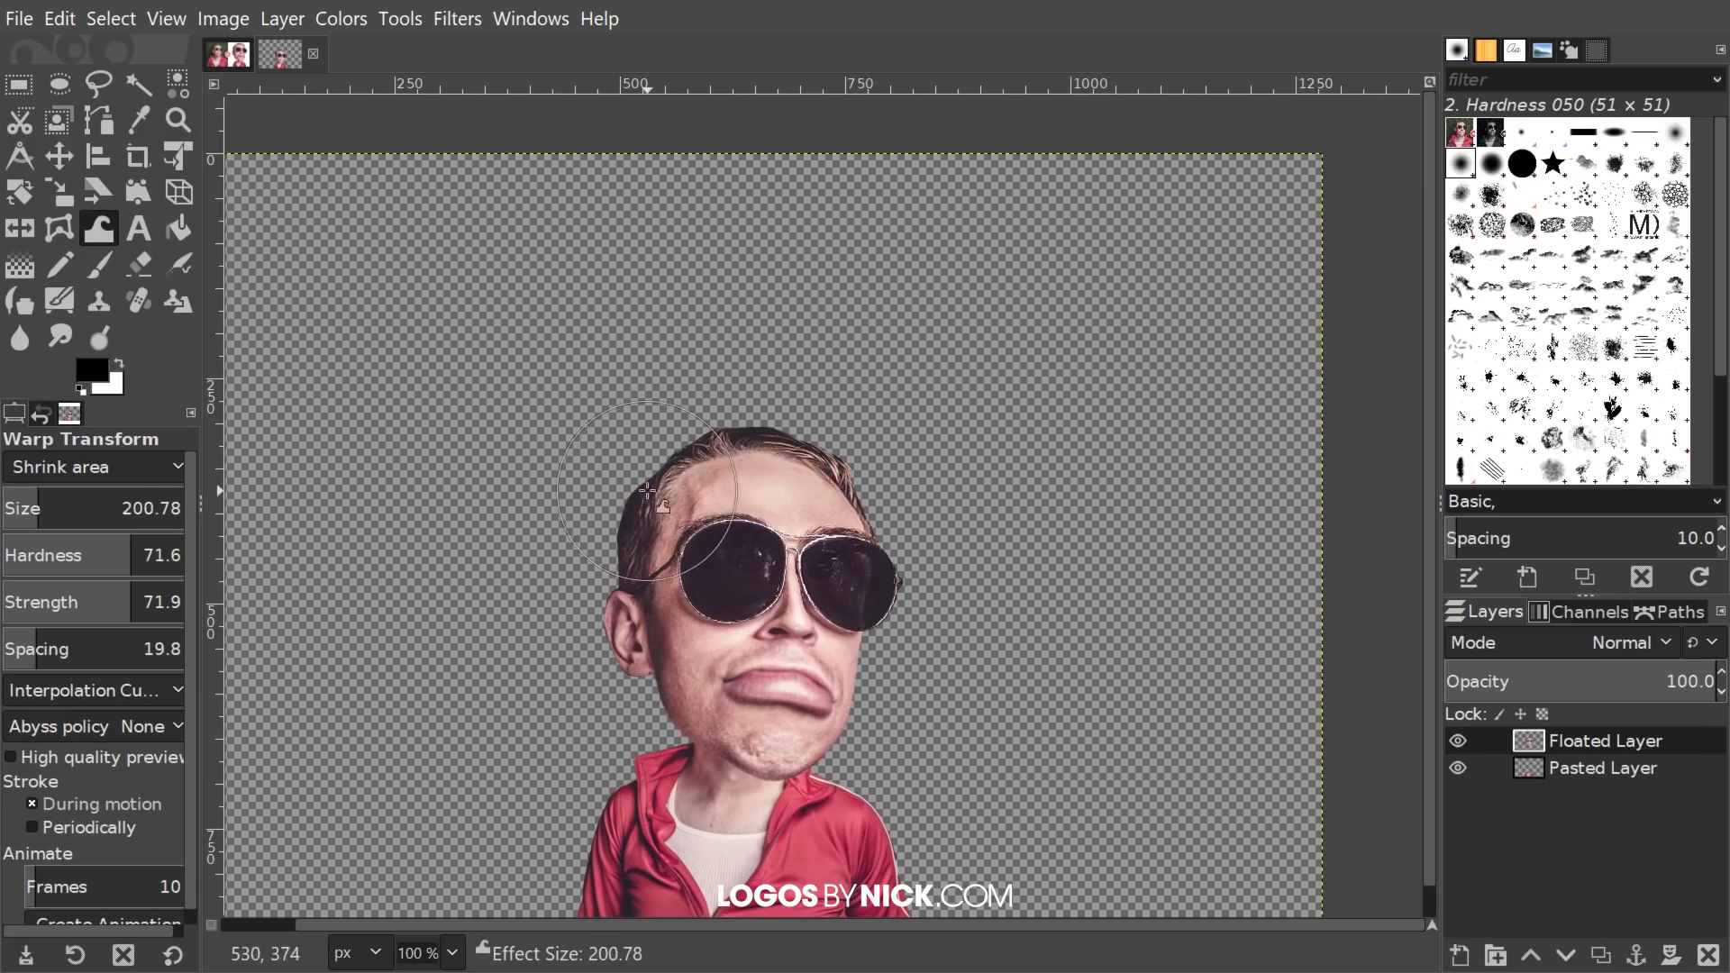
{"action": "mouse_move", "coordinate": [653, 494]}
{"action": "left_mouse_down"}
{"action": "mouse_move", "coordinate": [718, 459]}
{"action": "mouse_move", "coordinate": [825, 459]}
{"action": "mouse_move", "coordinate": [857, 491]}
{"action": "mouse_move", "coordinate": [701, 456]}
{"action": "mouse_move", "coordinate": [711, 470]}
{"action": "mouse_move", "coordinate": [637, 504]}
{"action": "mouse_move", "coordinate": [778, 586]}
{"action": "mouse_move", "coordinate": [854, 581]}
{"action": "left_mouse_up"}
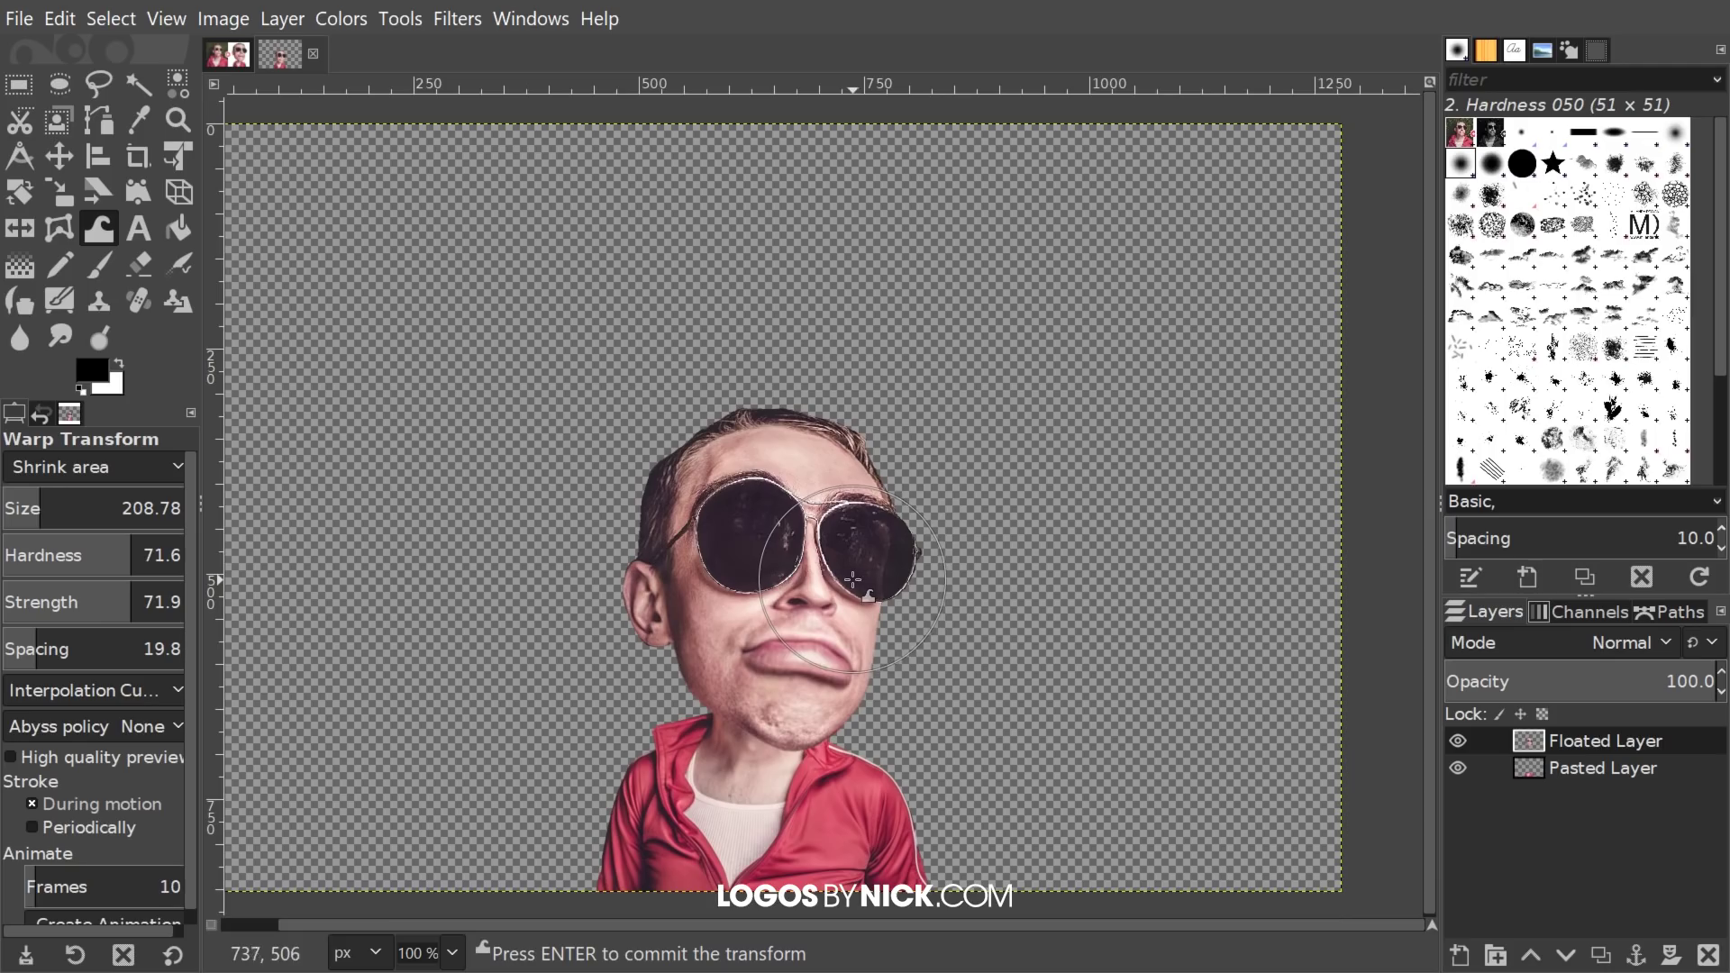
{"action": "scroll", "coordinate": [1050, 508], "scroll_direction": "up", "scroll_amount": 4}
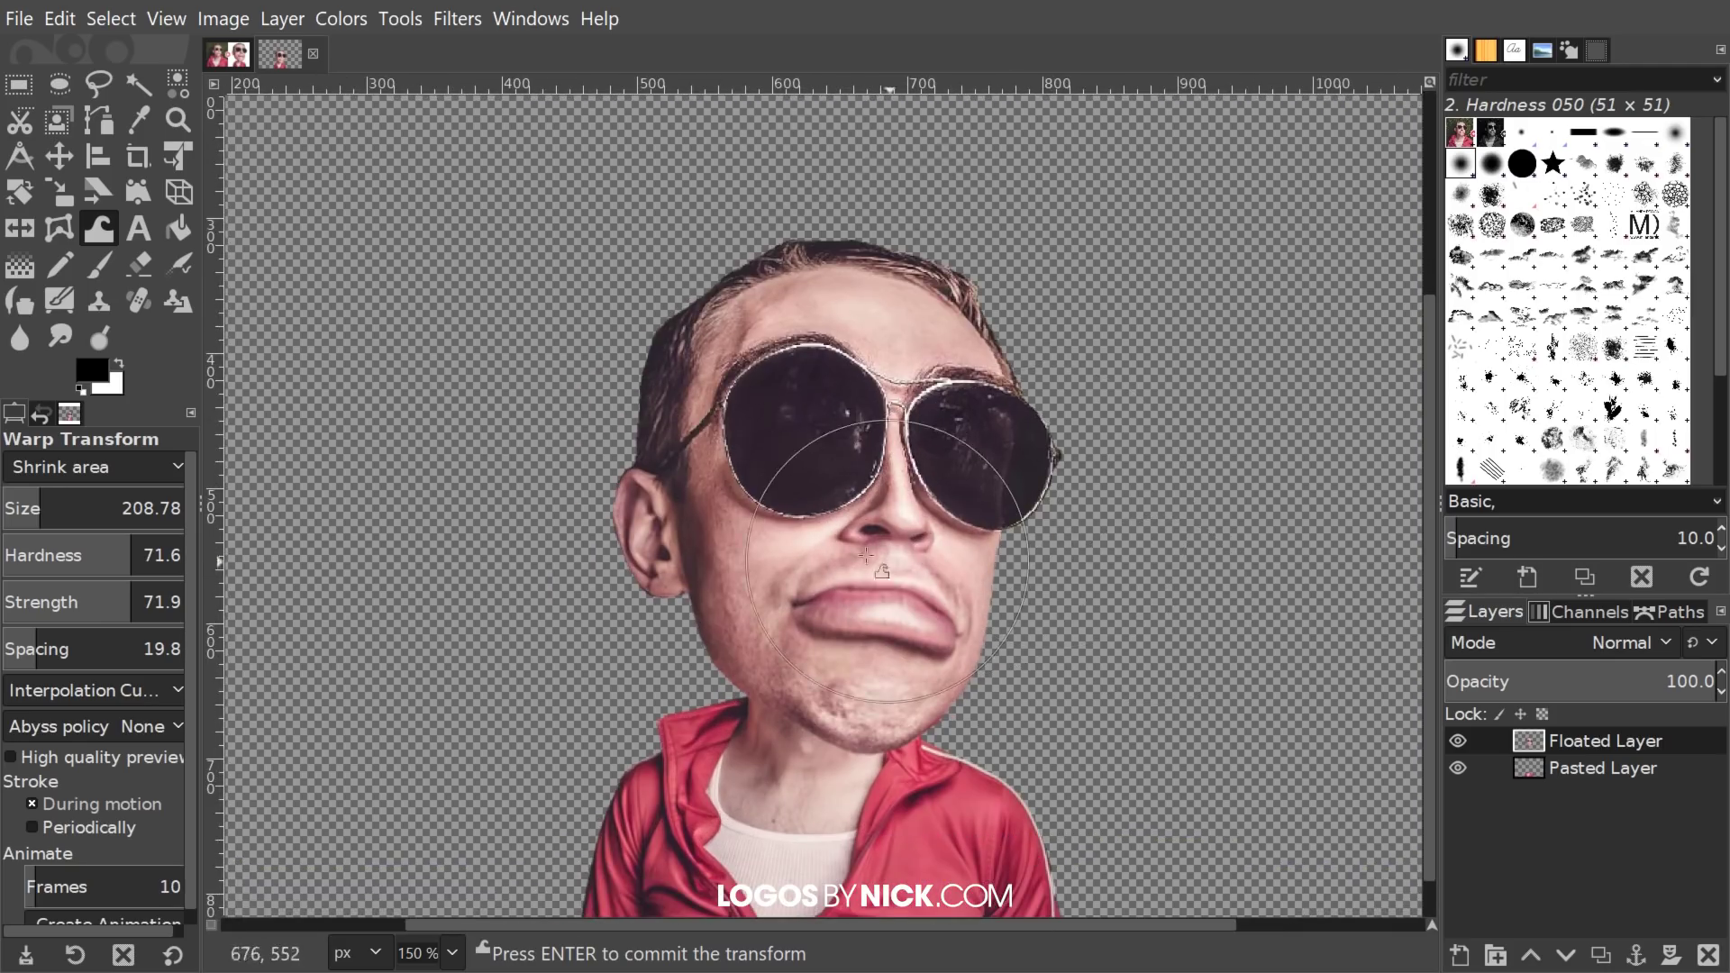
Step: Nudge the hair's outer edge inward and push down the top of the lens nearer the visible ear using Move pixels warping
{"action": "left_click", "coordinate": [72, 469]}
{"action": "left_click", "coordinate": [136, 389]}
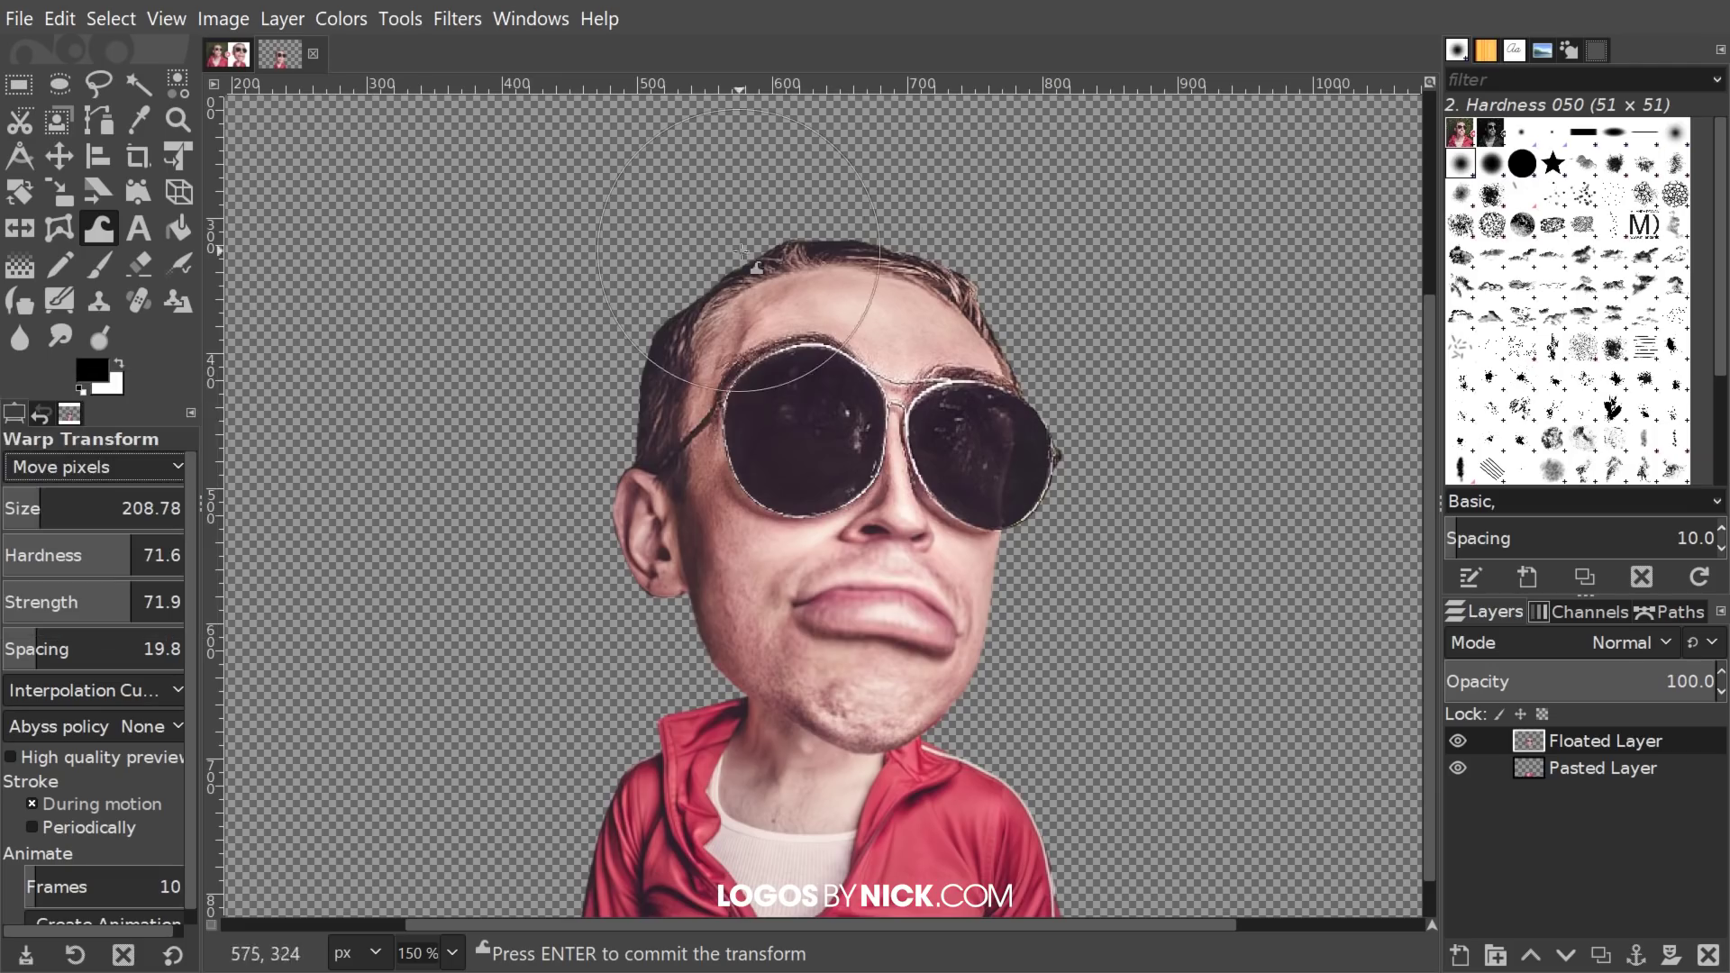
{"action": "left_click_drag", "start_coordinate": [773, 265], "coordinate": [795, 267]}
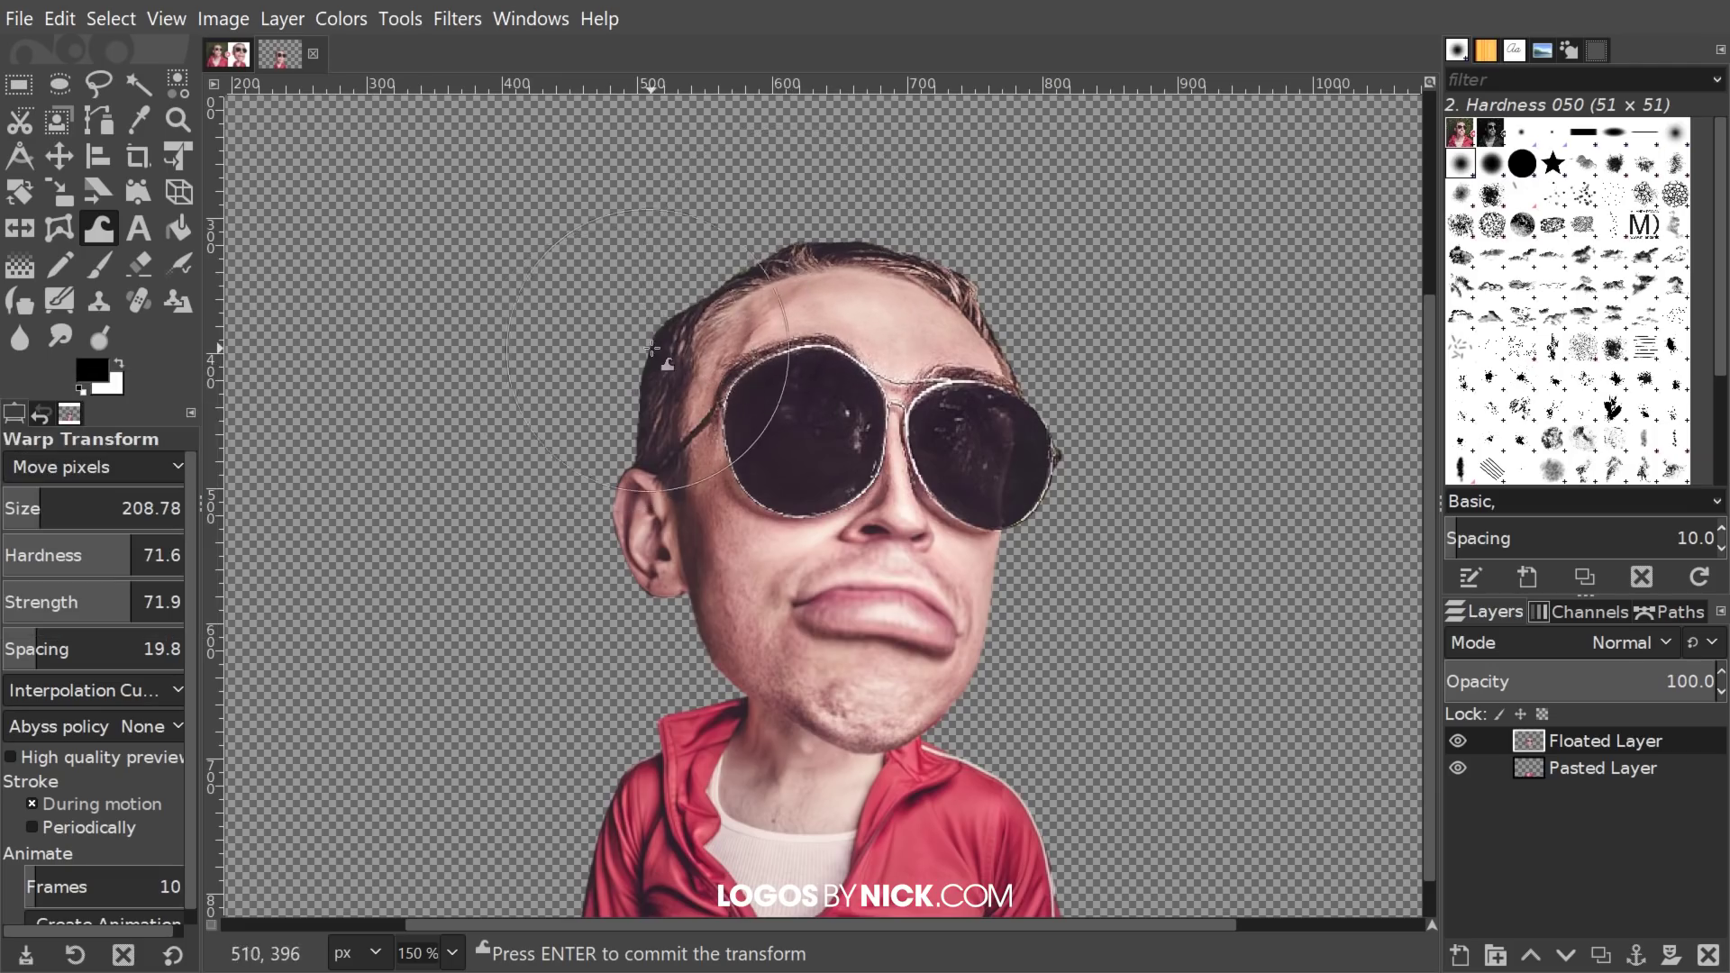
{"action": "left_click_drag", "start_coordinate": [651, 348], "coordinate": [658, 348]}
{"action": "mouse_move", "coordinate": [810, 367]}
{"action": "left_mouse_down"}
{"action": "mouse_move", "coordinate": [814, 384]}
{"action": "mouse_move", "coordinate": [781, 359]}
{"action": "left_mouse_up"}
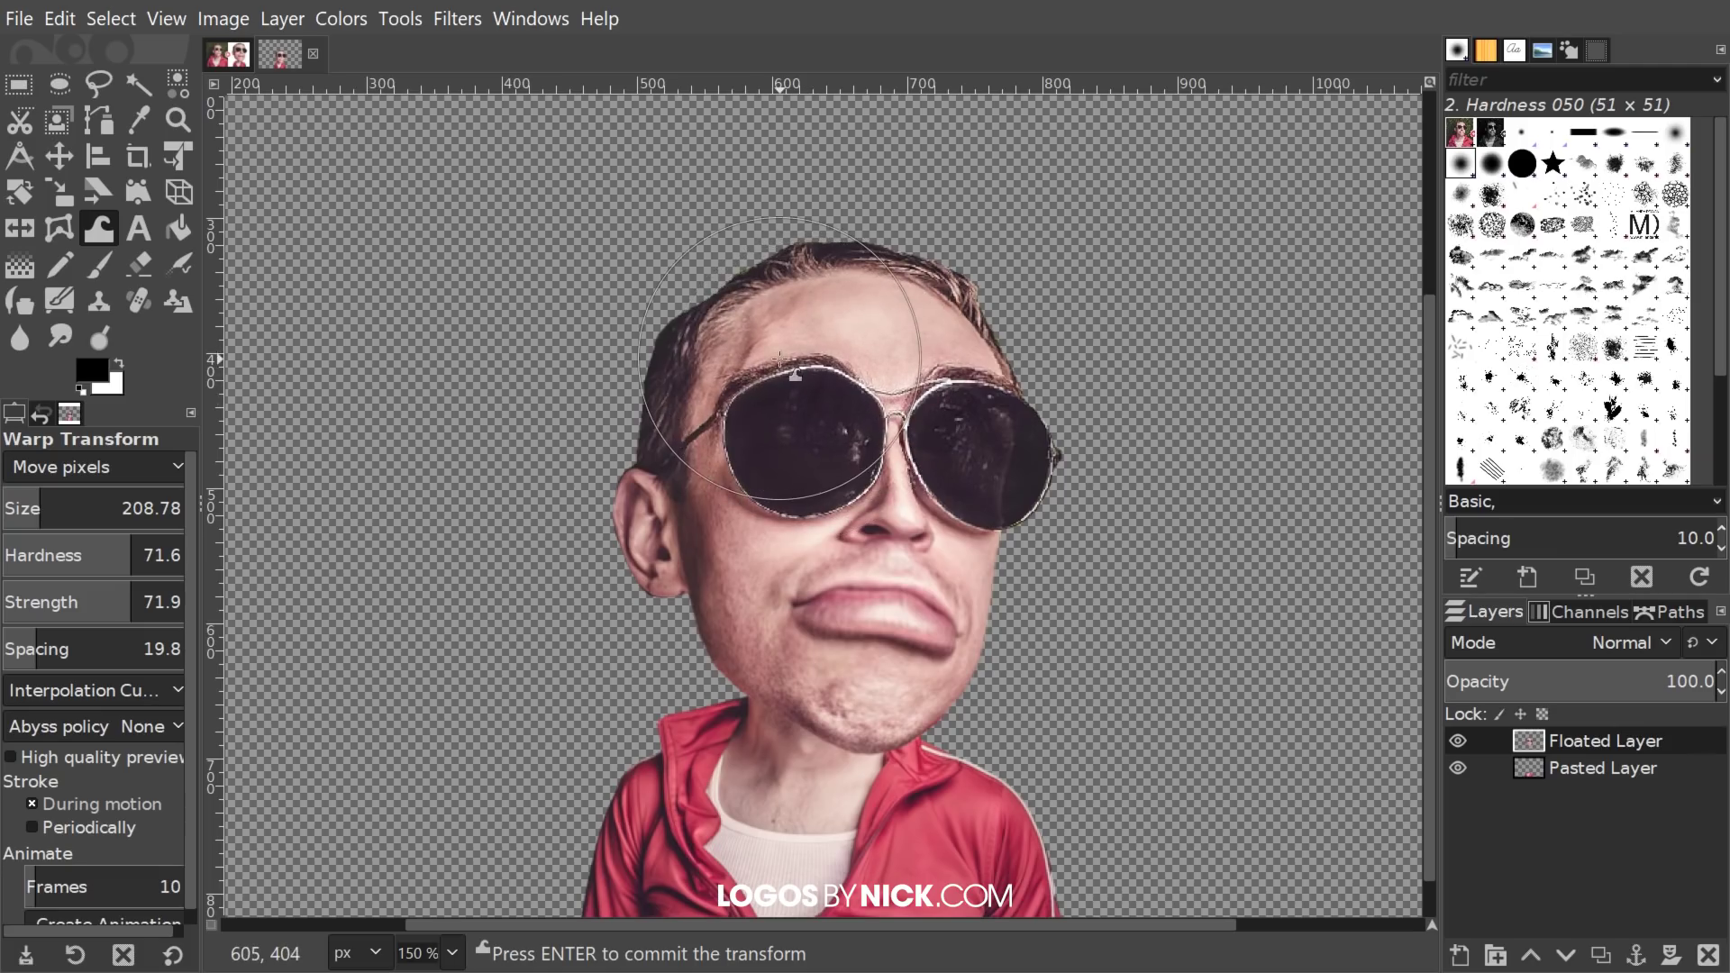
Step: Reduce the warp brush size to 136.78 and push the upper rim of the lens nearer the visible ear further down
{"action": "key", "text": "bracketleft"}
{"action": "key", "text": "bracketleft"}
{"action": "key", "text": "bracketleft"}
{"action": "key", "text": "bracketleft"}
{"action": "key", "text": "bracketleft"}
{"action": "key", "text": "bracketleft"}
{"action": "key", "text": "bracketleft"}
{"action": "key", "text": "bracketleft"}
{"action": "key", "text": "bracketleft"}
{"action": "key", "text": "bracketleft"}
{"action": "key", "text": "bracketleft"}
{"action": "key", "text": "bracketleft"}
{"action": "key", "text": "bracketleft"}
{"action": "key", "text": "bracketleft"}
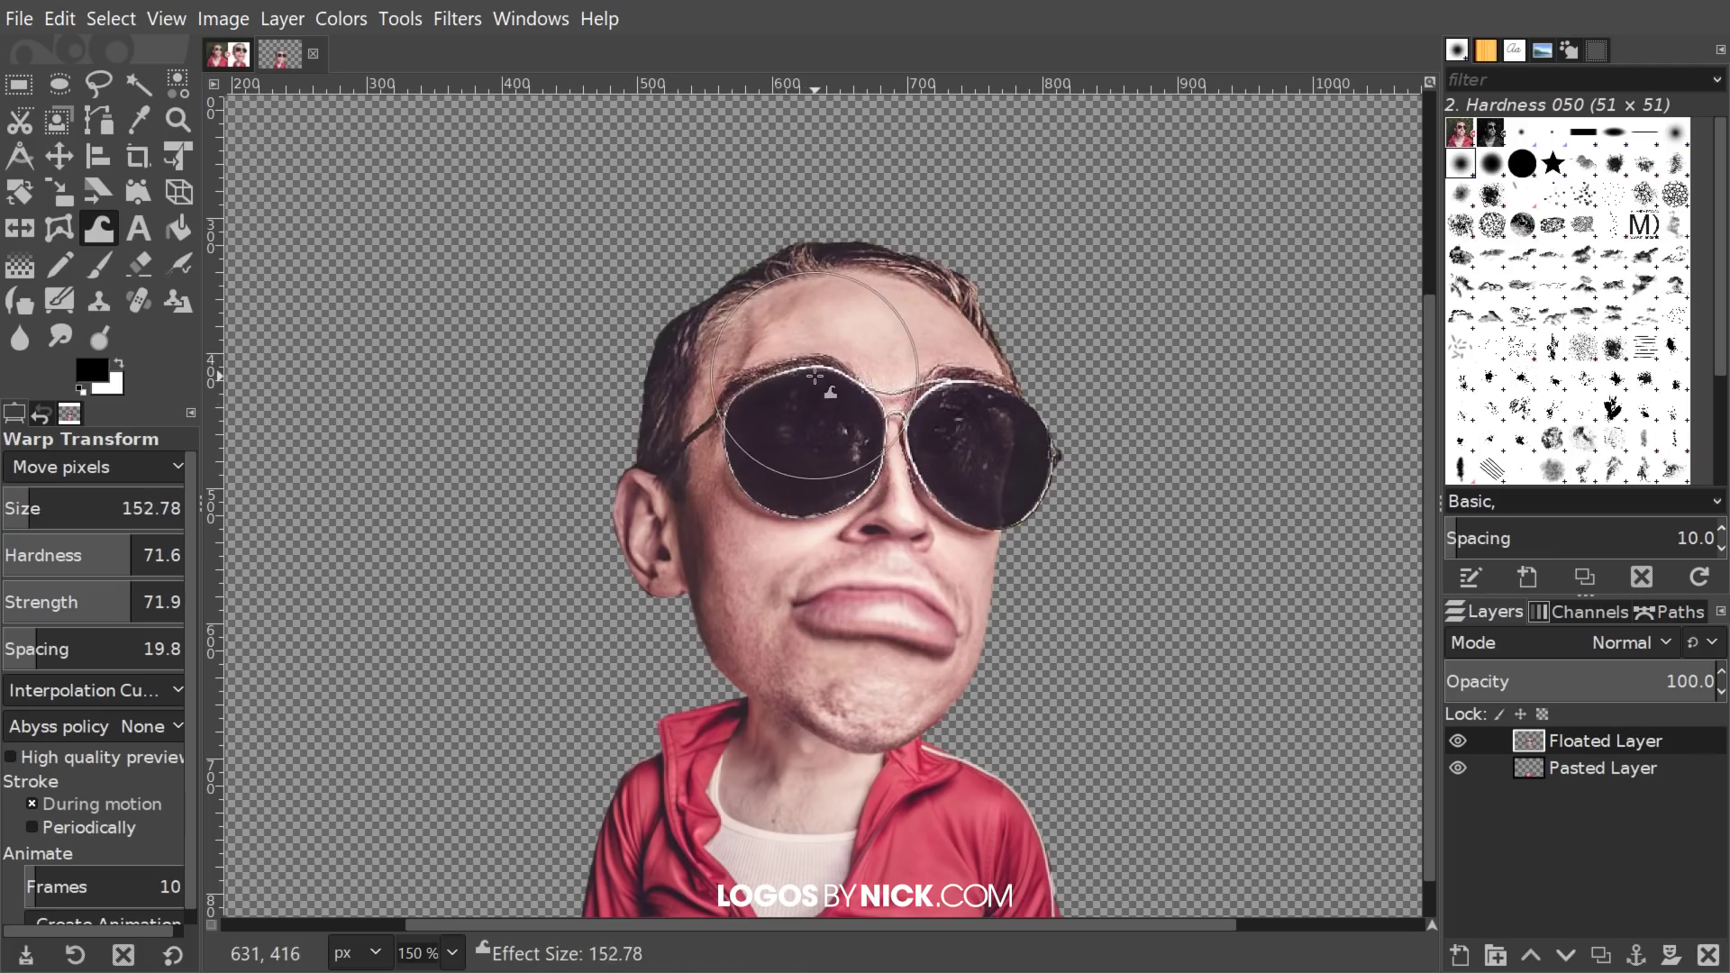
{"action": "key", "text": "bracketleft"}
{"action": "key", "text": "bracketleft"}
{"action": "left_click_drag", "start_coordinate": [813, 376], "coordinate": [816, 394]}
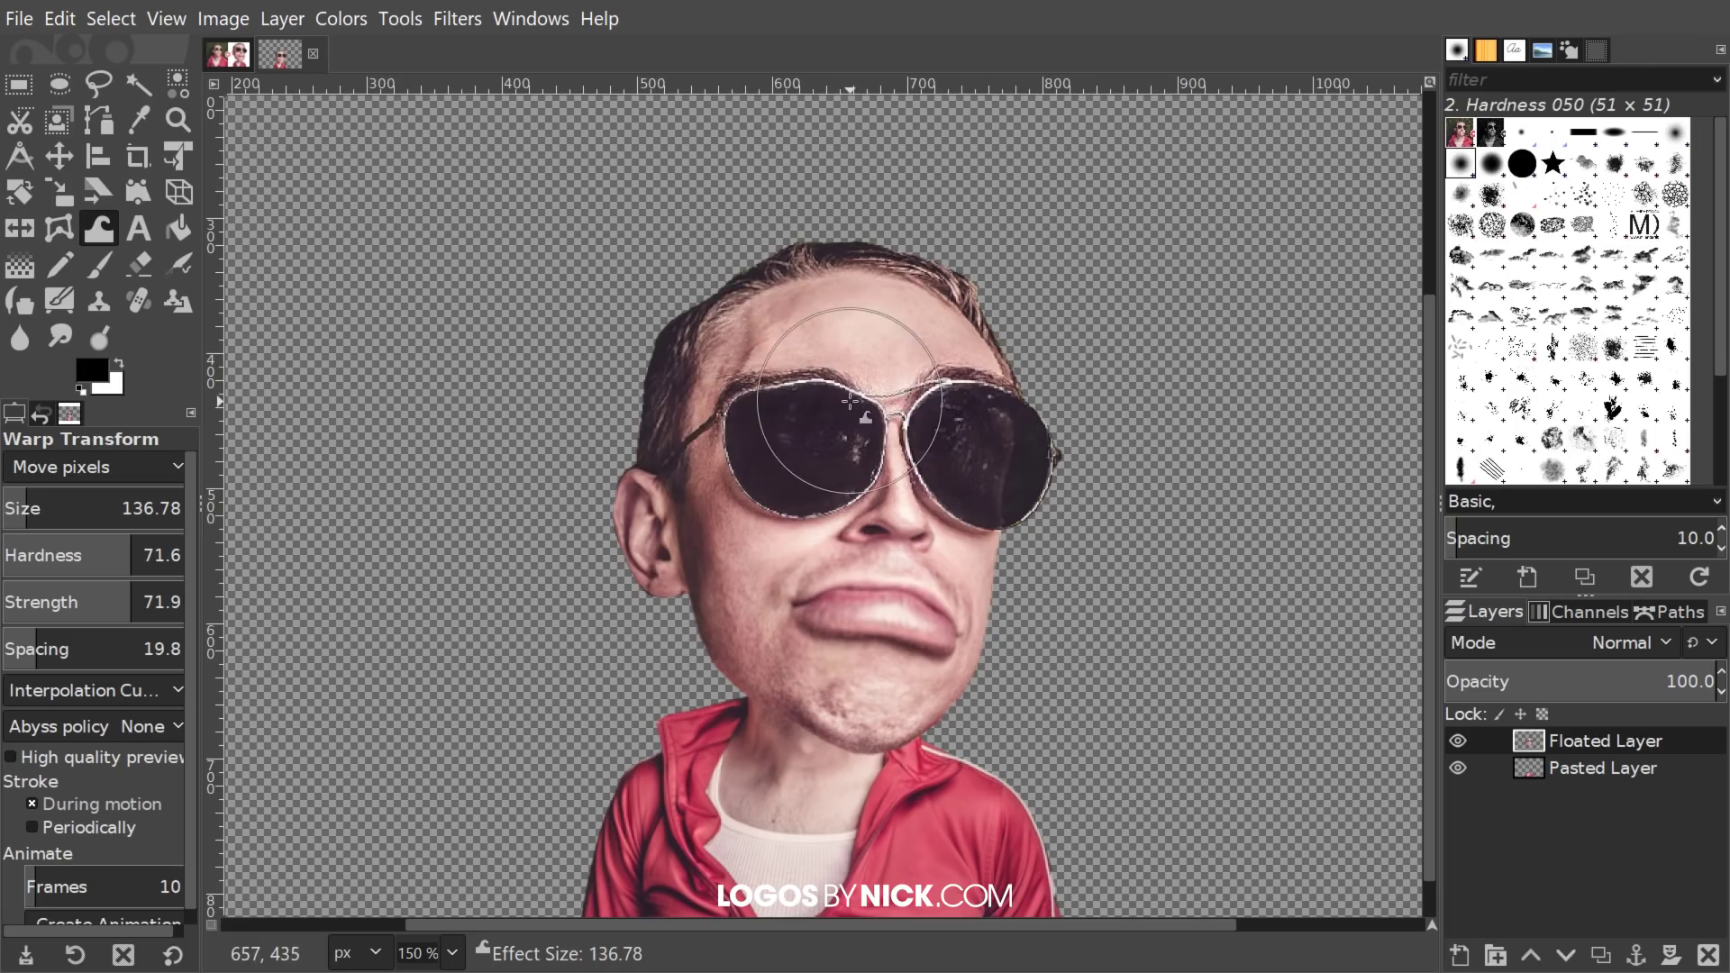
Step: Refine the curve of that lens's upper rim with a Move pixels brush size of 104.78
{"action": "scroll", "coordinate": [827, 387], "scroll_direction": "up", "scroll_amount": 2}
{"action": "key", "text": "bracketleft"}
{"action": "key", "text": "bracketleft"}
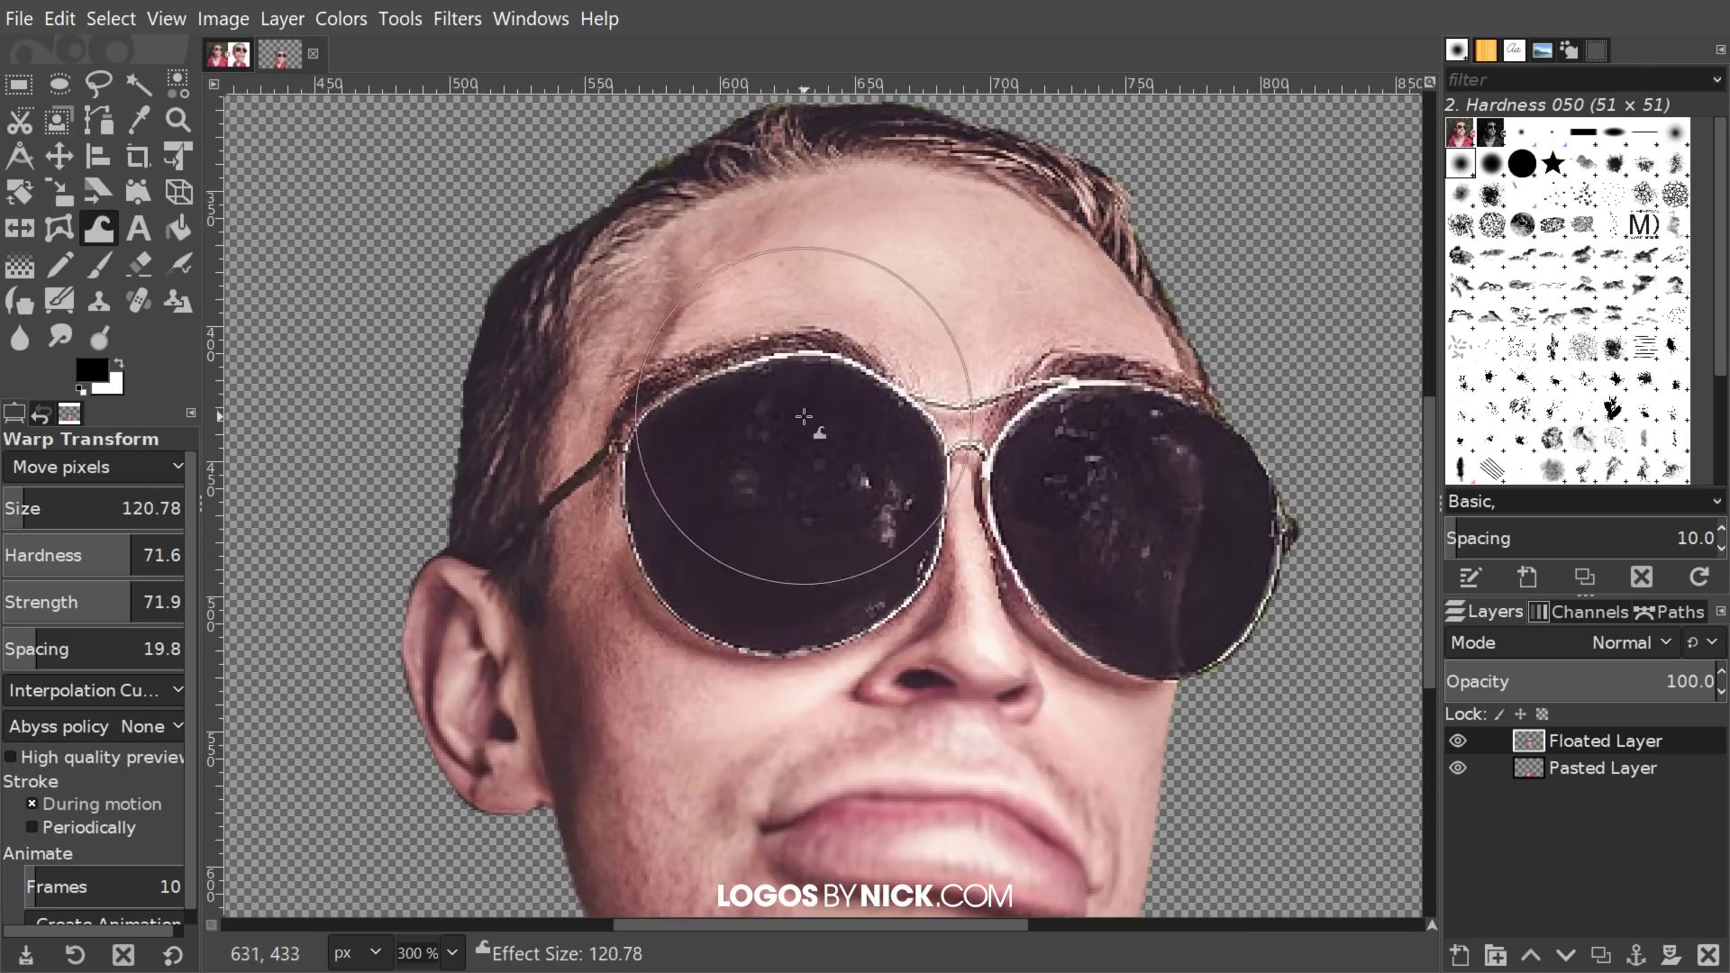
{"action": "key", "text": "bracketleft"}
{"action": "key", "text": "bracketleft"}
{"action": "left_click_drag", "start_coordinate": [790, 384], "coordinate": [787, 406]}
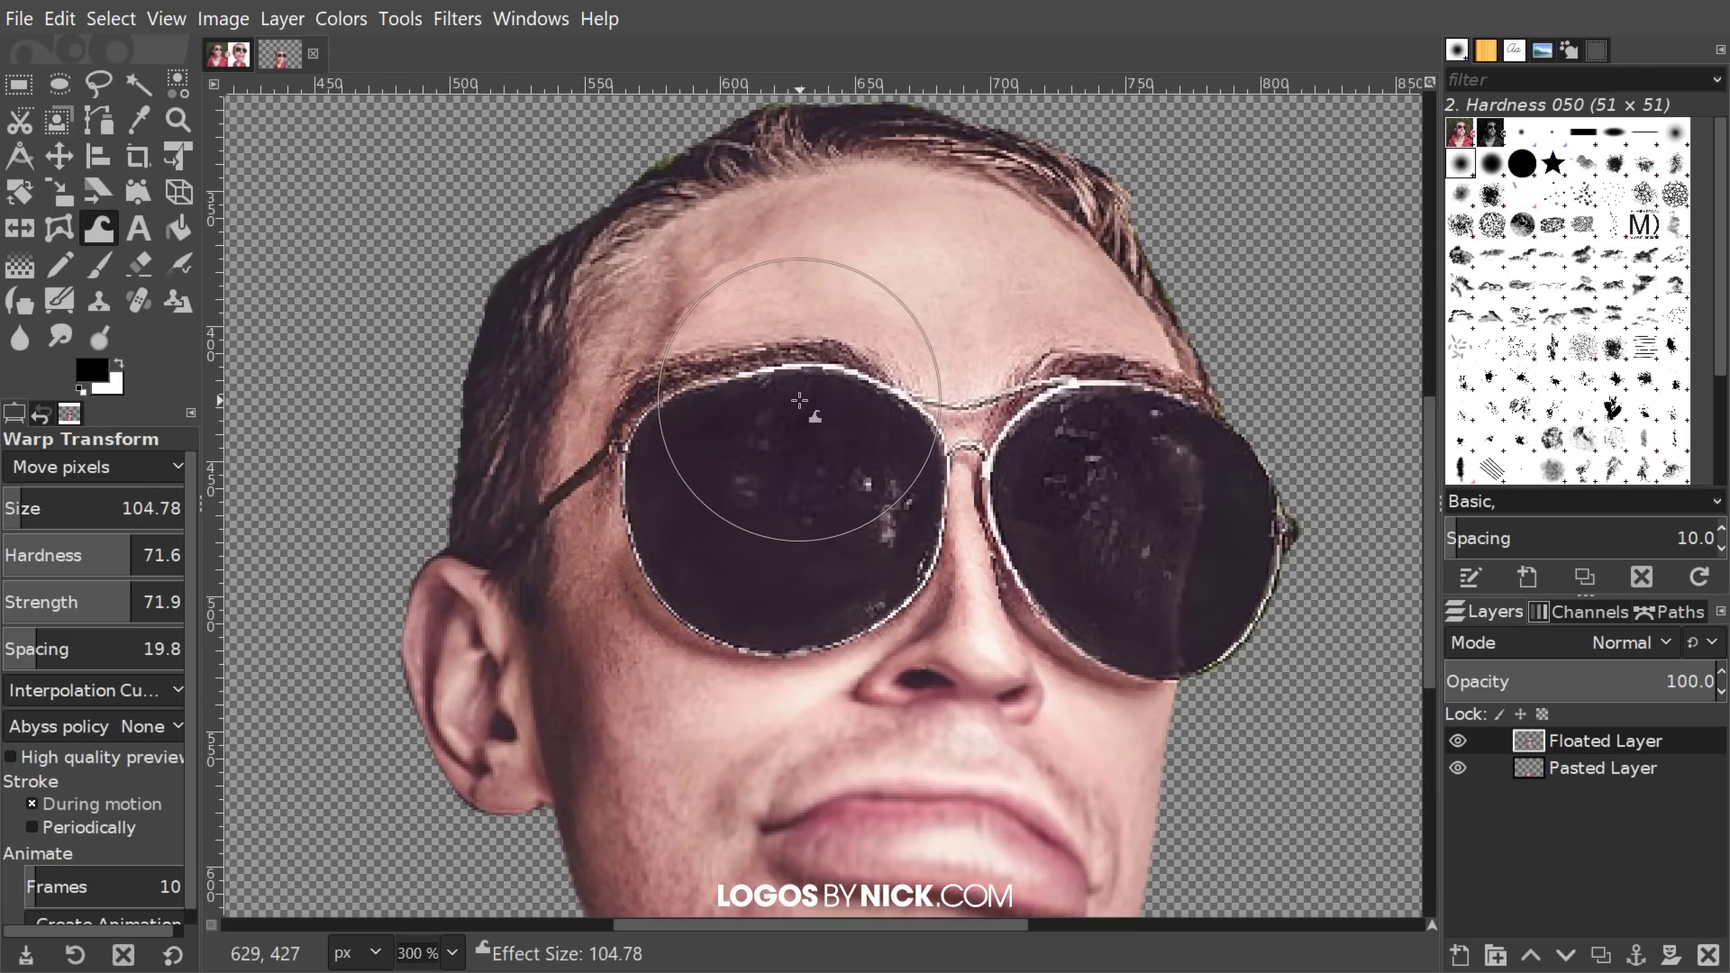
{"action": "scroll", "coordinate": [799, 400], "scroll_direction": "down", "scroll_amount": 1}
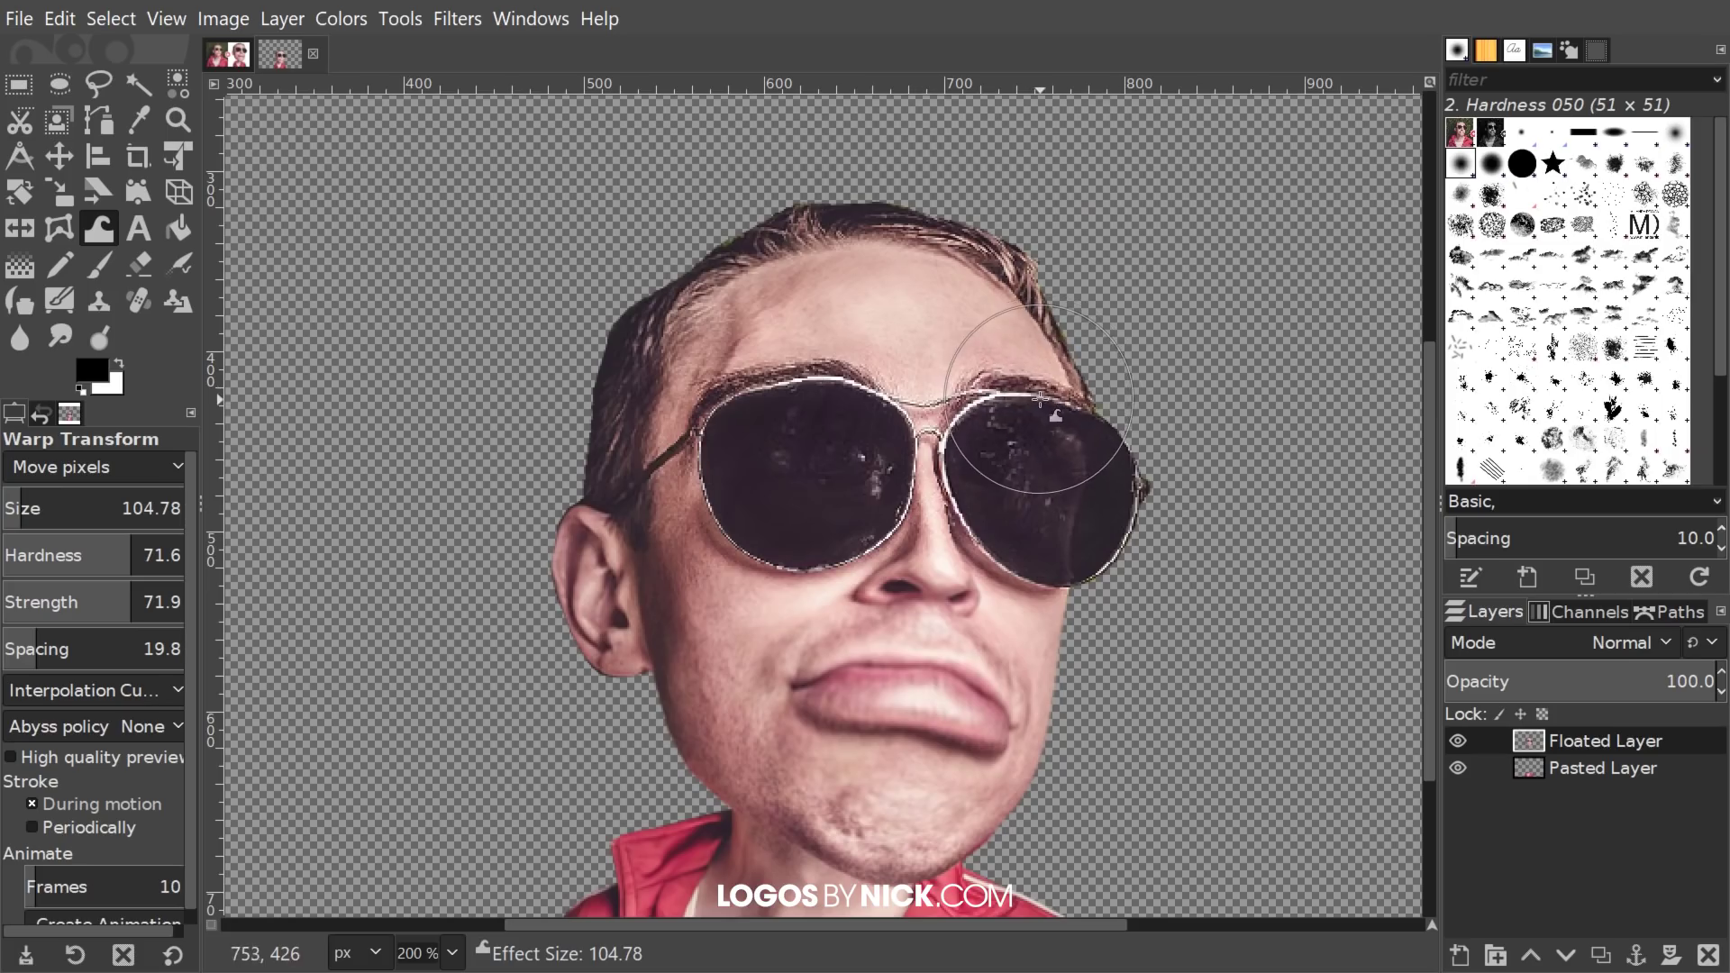
{"action": "scroll", "coordinate": [1041, 398], "scroll_direction": "down", "scroll_amount": 4}
{"action": "scroll", "coordinate": [926, 621], "scroll_direction": "up", "scroll_amount": 3}
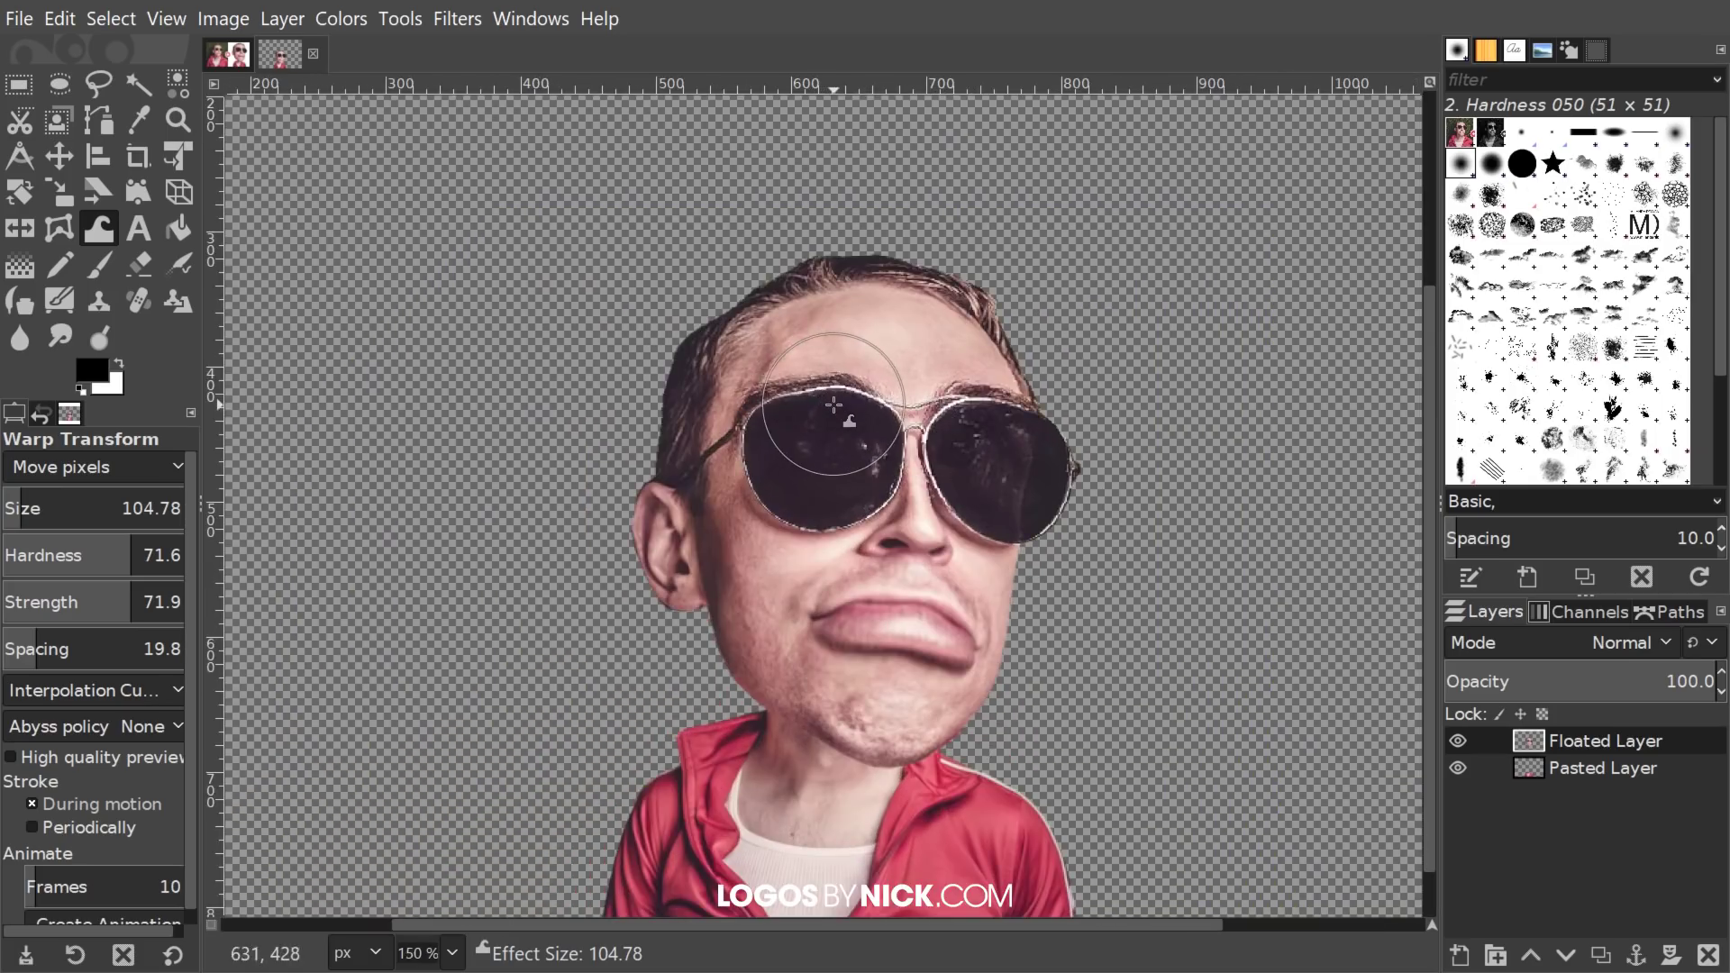
{"action": "left_click_drag", "start_coordinate": [830, 408], "coordinate": [829, 405]}
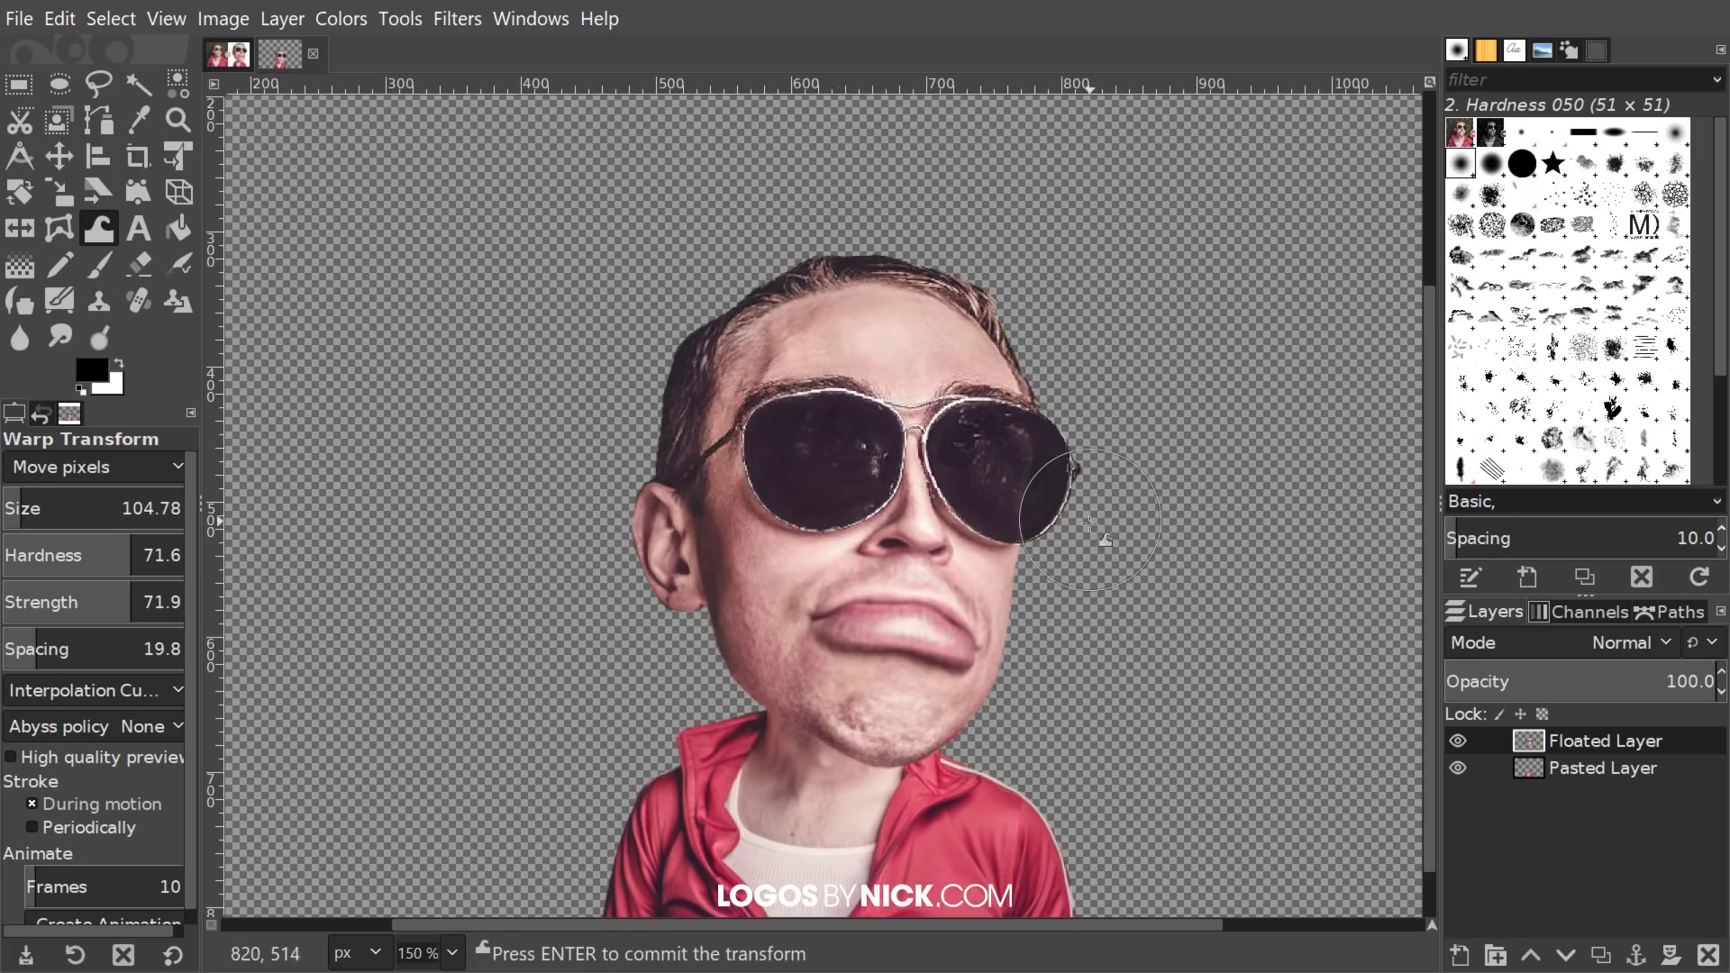
Step: Enlarge the nose using Warp Transform in Grow area mode
{"action": "left_click_drag", "start_coordinate": [1094, 523], "coordinate": [1035, 475]}
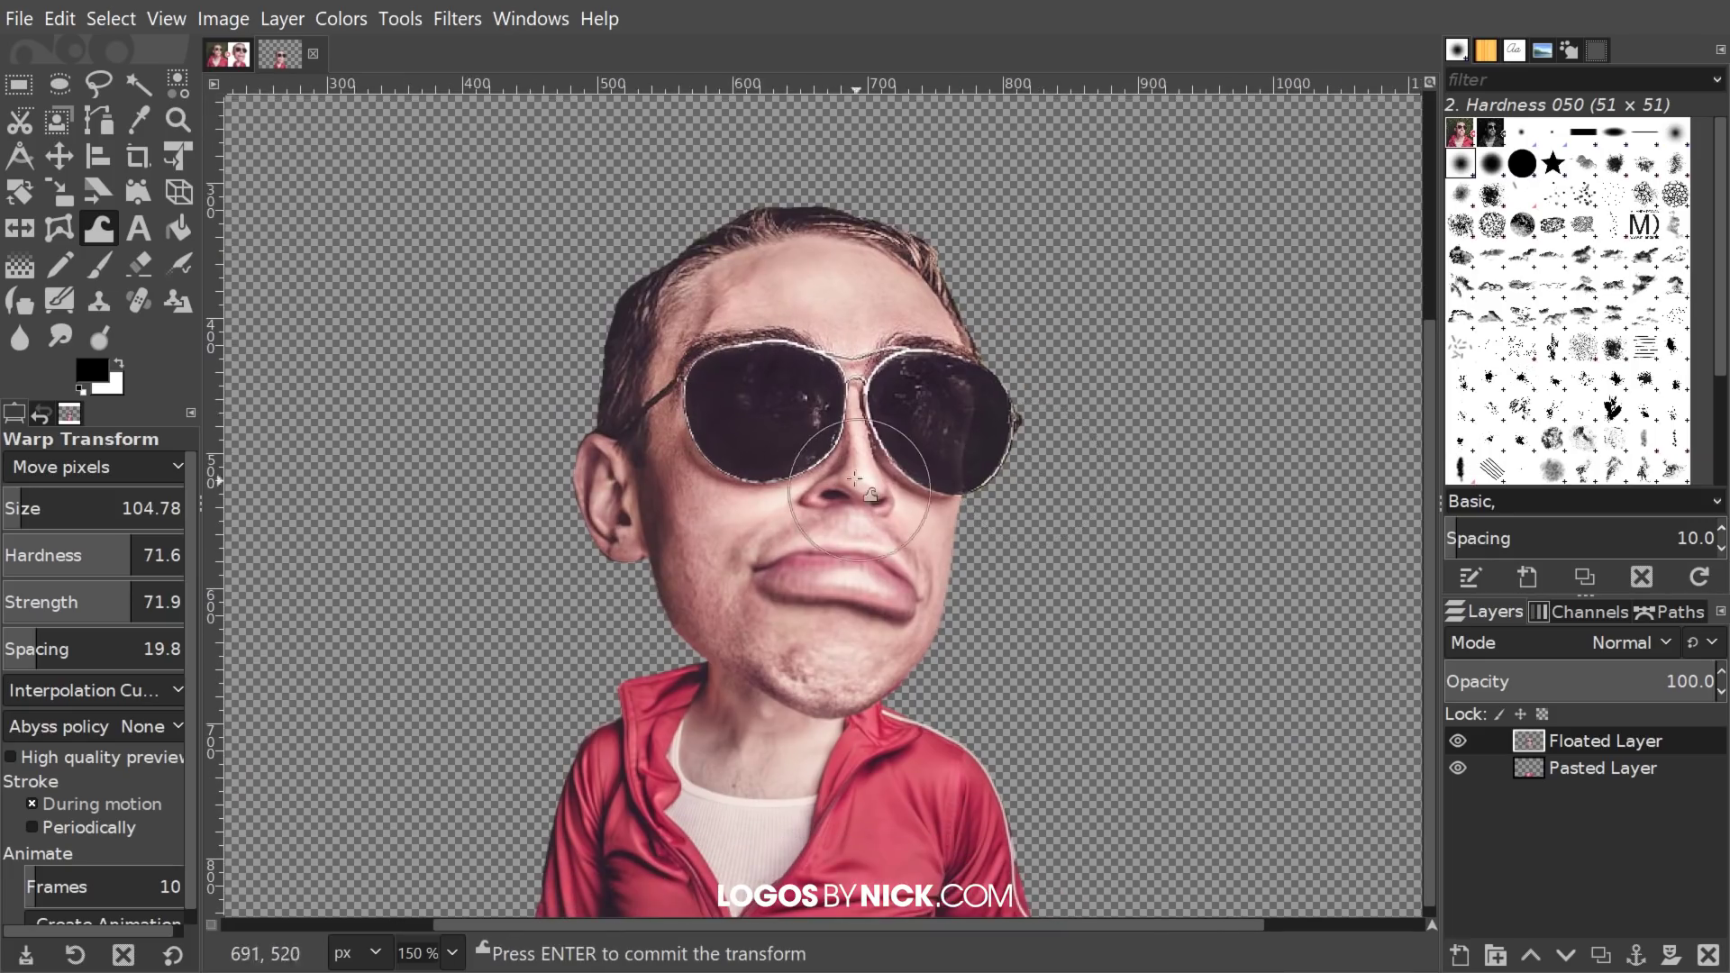
{"action": "left_click", "coordinate": [47, 469]}
{"action": "left_click", "coordinate": [60, 509]}
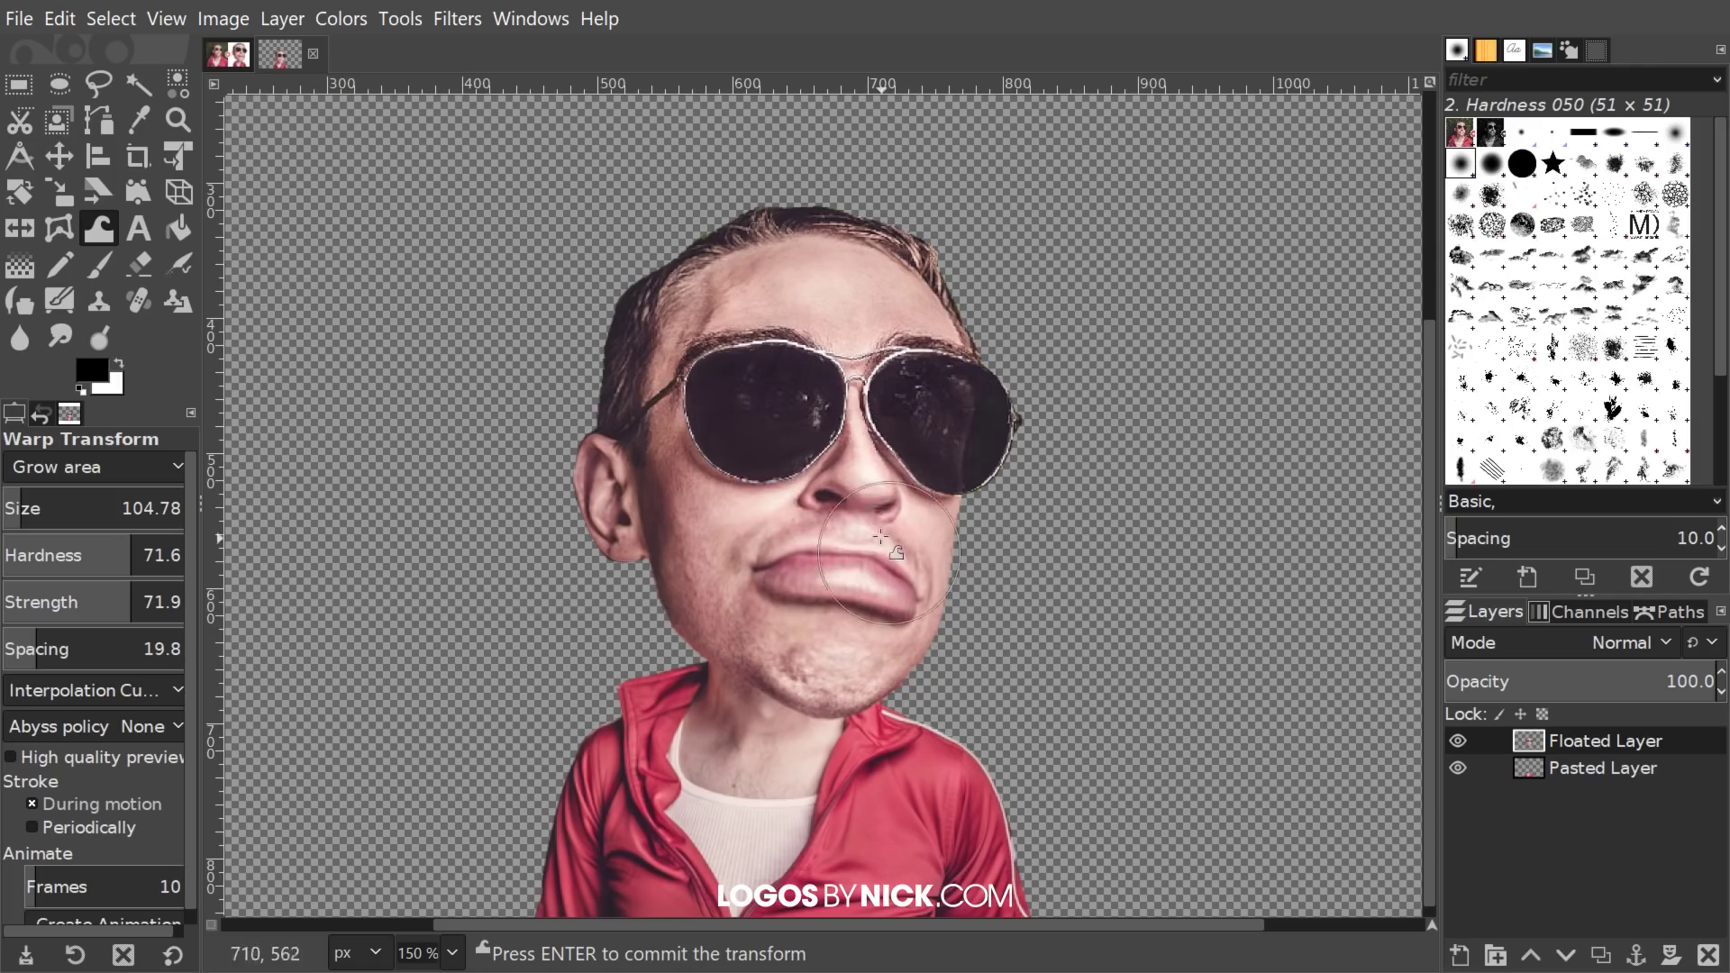
{"action": "scroll", "coordinate": [863, 482], "scroll_direction": "up", "scroll_amount": 1}
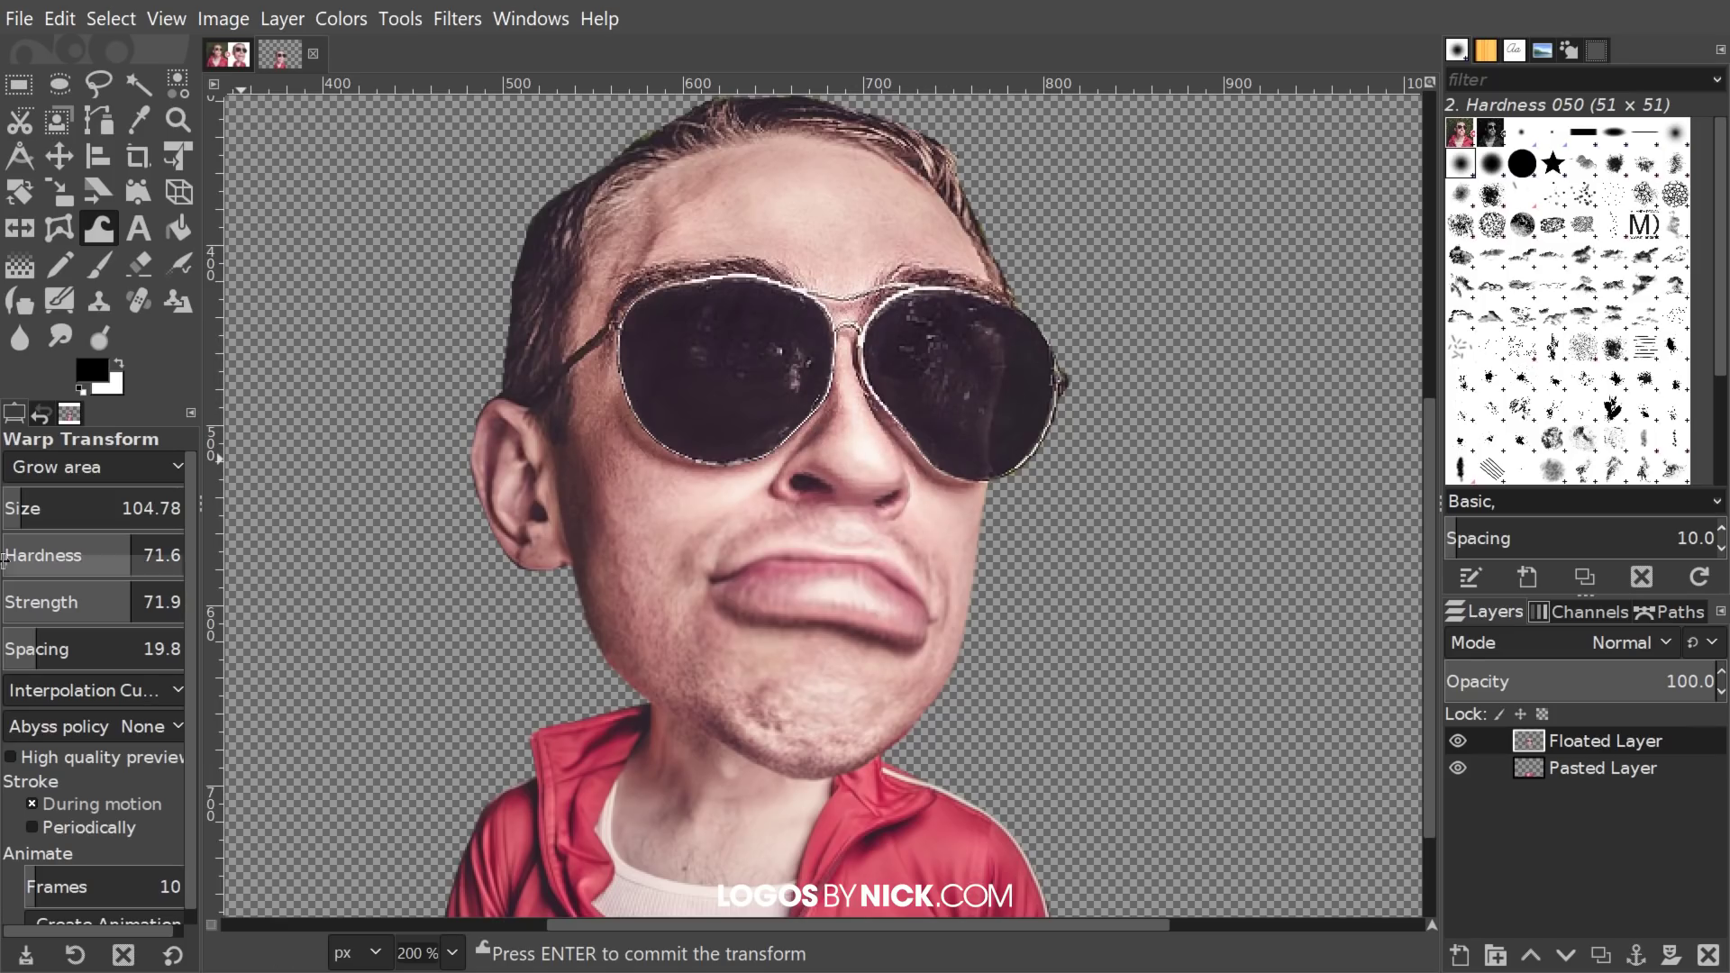
Step: Push the lower inner rims of both lenses toward the nose using Move pixels at brush size 68.78, and commit the warp
{"action": "left_click", "coordinate": [105, 459]}
{"action": "left_click", "coordinate": [101, 433]}
{"action": "left_click_drag", "start_coordinate": [949, 385], "coordinate": [989, 382]}
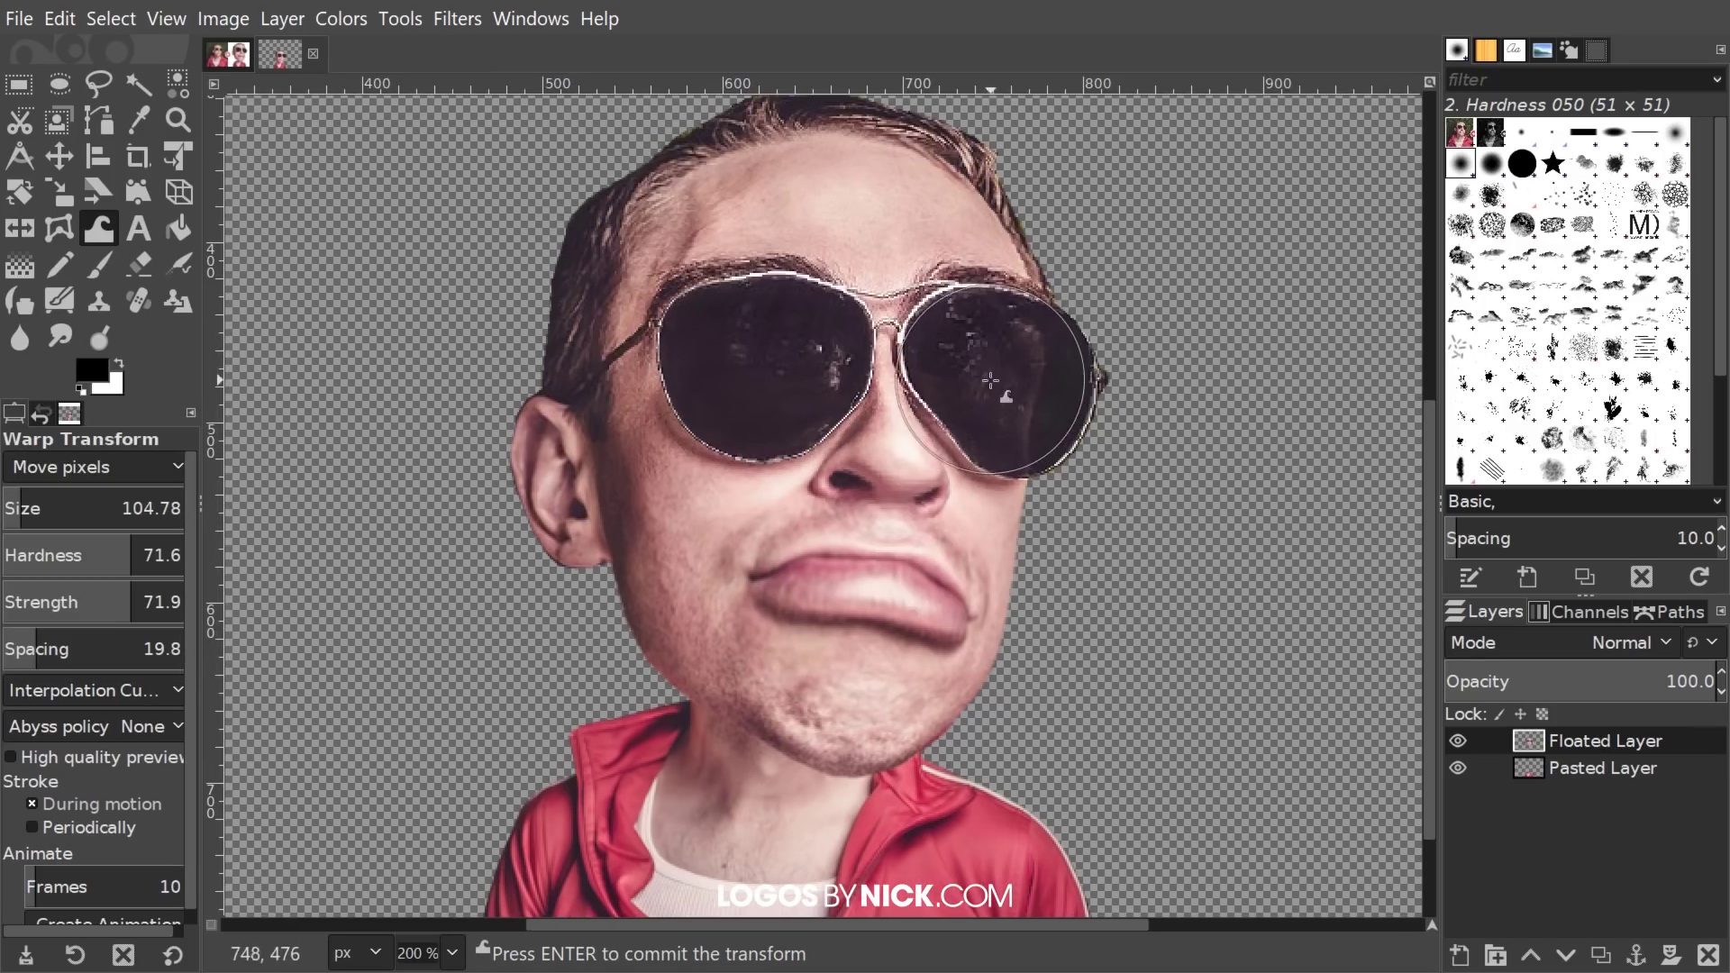
{"action": "key", "text": "bracketleft"}
{"action": "key", "text": "bracketleft"}
{"action": "key", "text": "bracketleft"}
{"action": "key", "text": "bracketleft"}
{"action": "key", "text": "bracketleft"}
{"action": "key", "text": "bracketleft"}
{"action": "key", "text": "bracketleft"}
{"action": "key", "text": "bracketleft"}
{"action": "key", "text": "bracketleft"}
{"action": "key", "text": "bracketleft"}
{"action": "key", "text": "bracketleft"}
{"action": "key", "text": "bracketleft"}
{"action": "key", "text": "bracketleft"}
{"action": "key", "text": "bracketleft"}
{"action": "key", "text": "bracketleft"}
{"action": "key", "text": "bracketleft"}
{"action": "key", "text": "bracketleft"}
{"action": "key", "text": "bracketleft"}
{"action": "key", "text": "bracketleft"}
{"action": "key", "text": "bracketleft"}
{"action": "key", "text": "bracketleft"}
{"action": "key", "text": "bracketleft"}
{"action": "key", "text": "bracketleft"}
{"action": "key", "text": "bracketleft"}
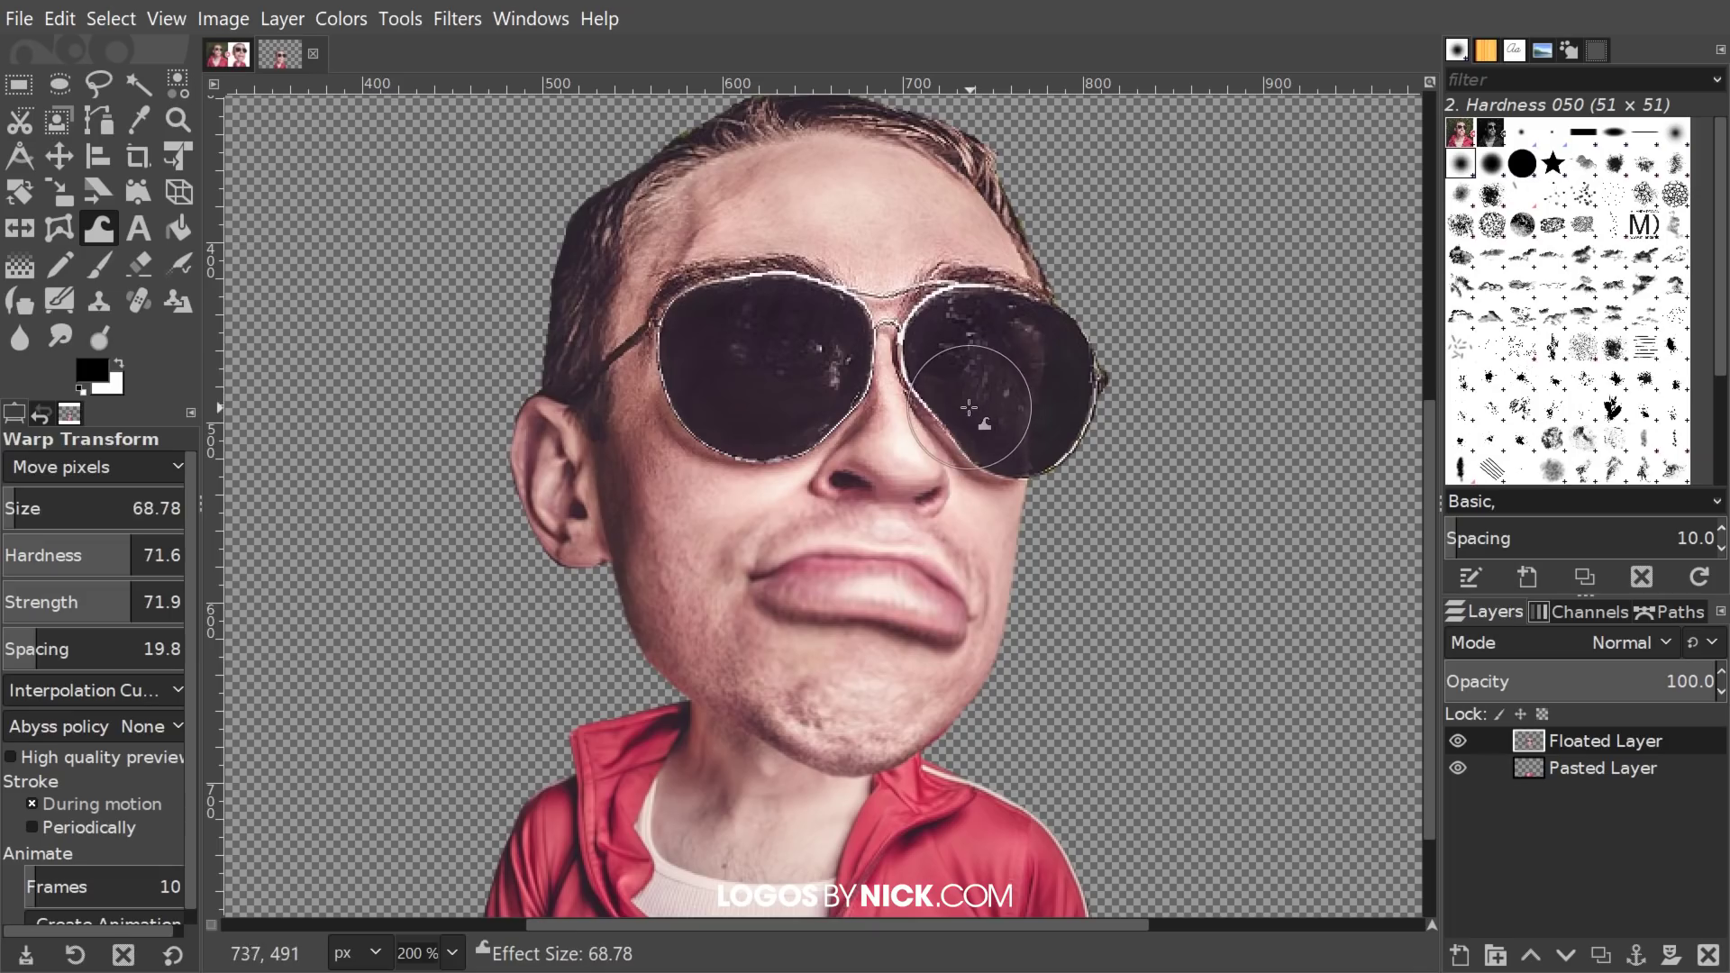
{"action": "left_click_drag", "start_coordinate": [964, 407], "coordinate": [937, 418]}
{"action": "left_click_drag", "start_coordinate": [822, 411], "coordinate": [836, 433]}
{"action": "scroll", "coordinate": [942, 473], "scroll_direction": "down", "scroll_amount": 1}
{"action": "scroll", "coordinate": [927, 560], "scroll_direction": "down", "scroll_amount": 3}
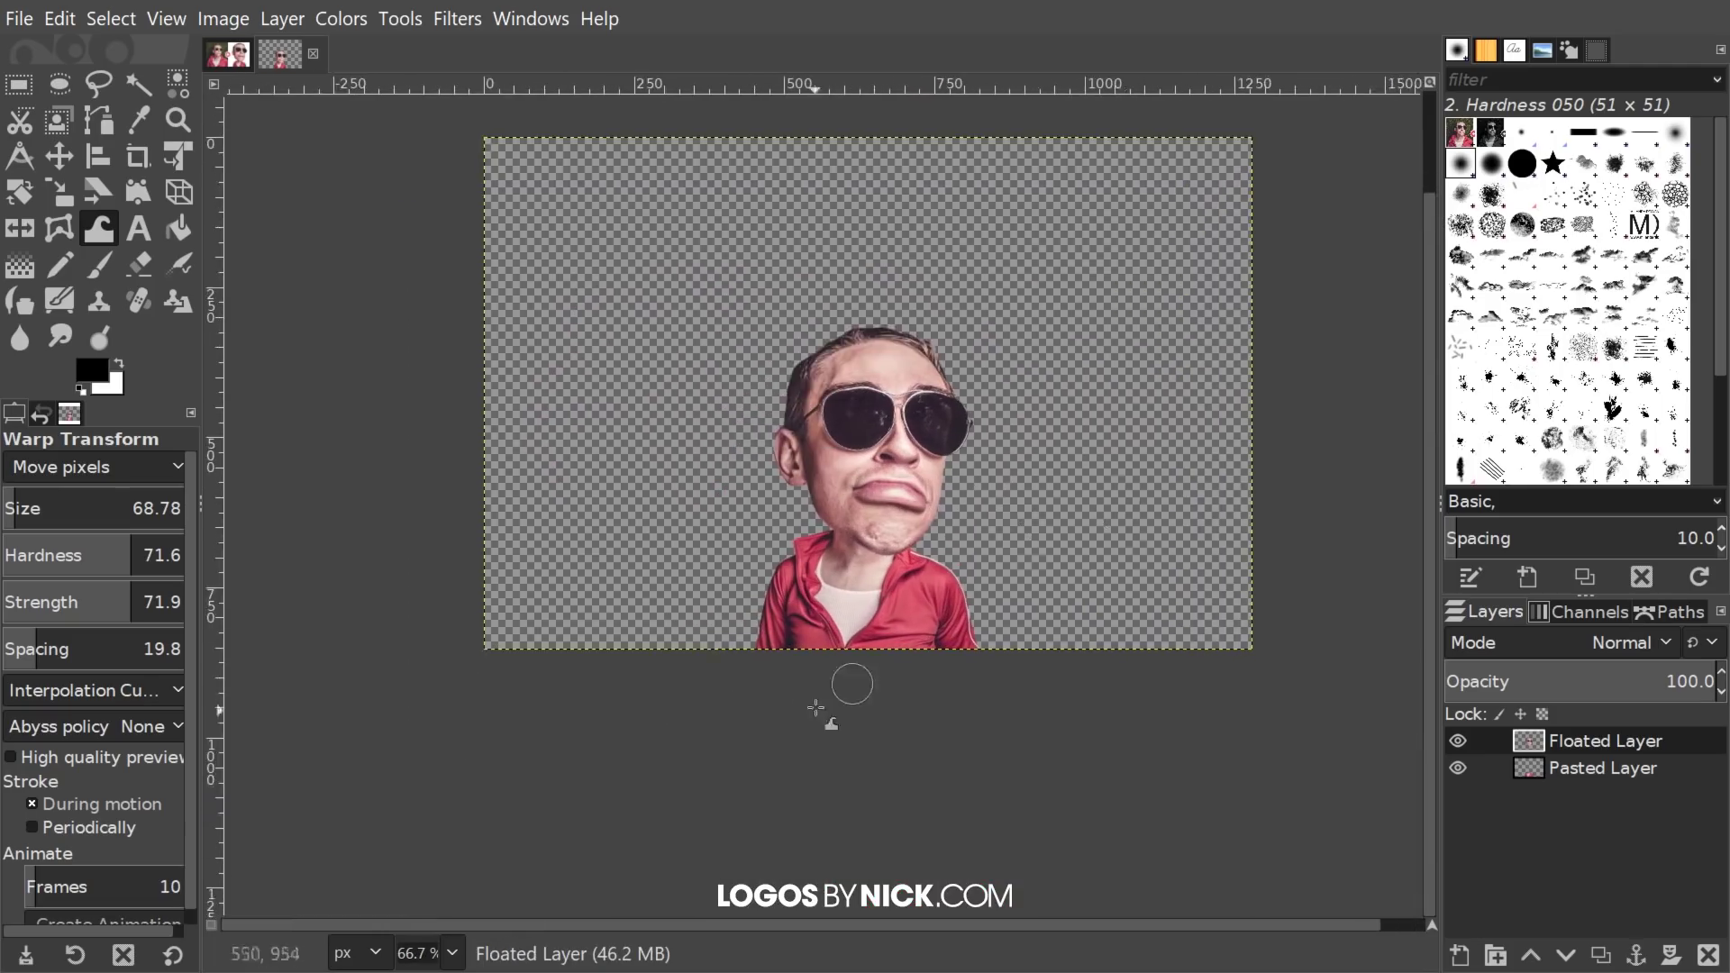
Step: Shrink the neck and jacket collar on the Pasted Layer using Shrink area warping with a brush size of 296.78
{"action": "scroll", "coordinate": [827, 697], "scroll_direction": "up", "scroll_amount": 1}
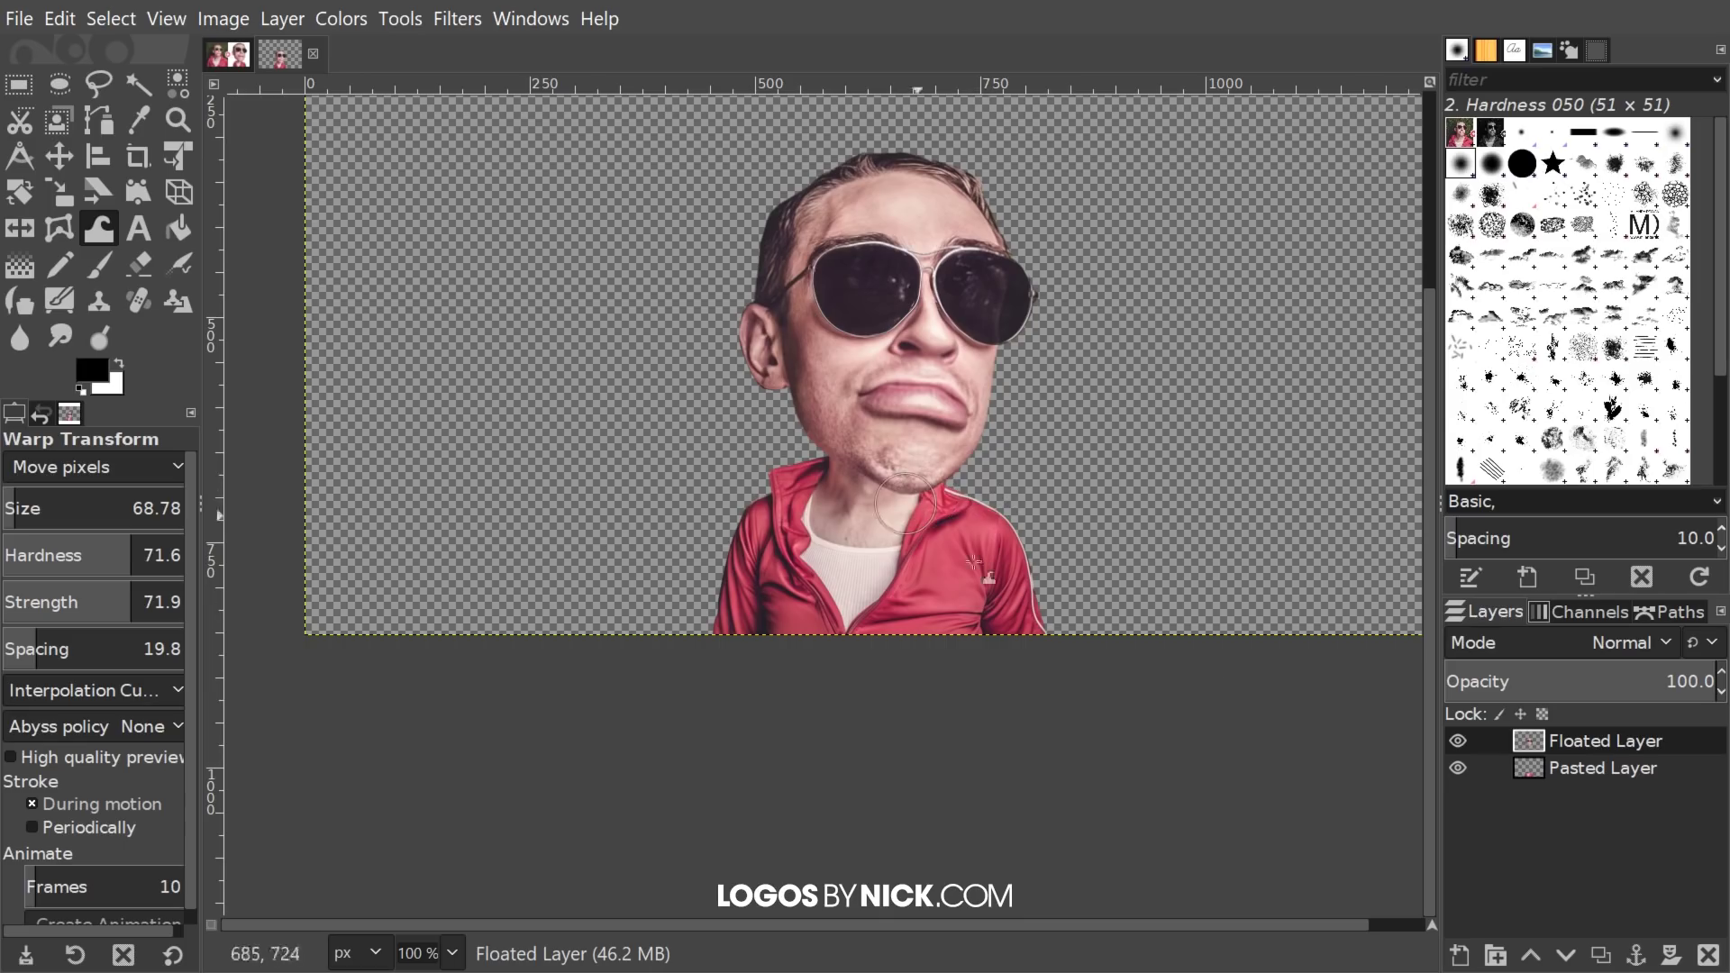
{"action": "left_click", "coordinate": [1613, 766]}
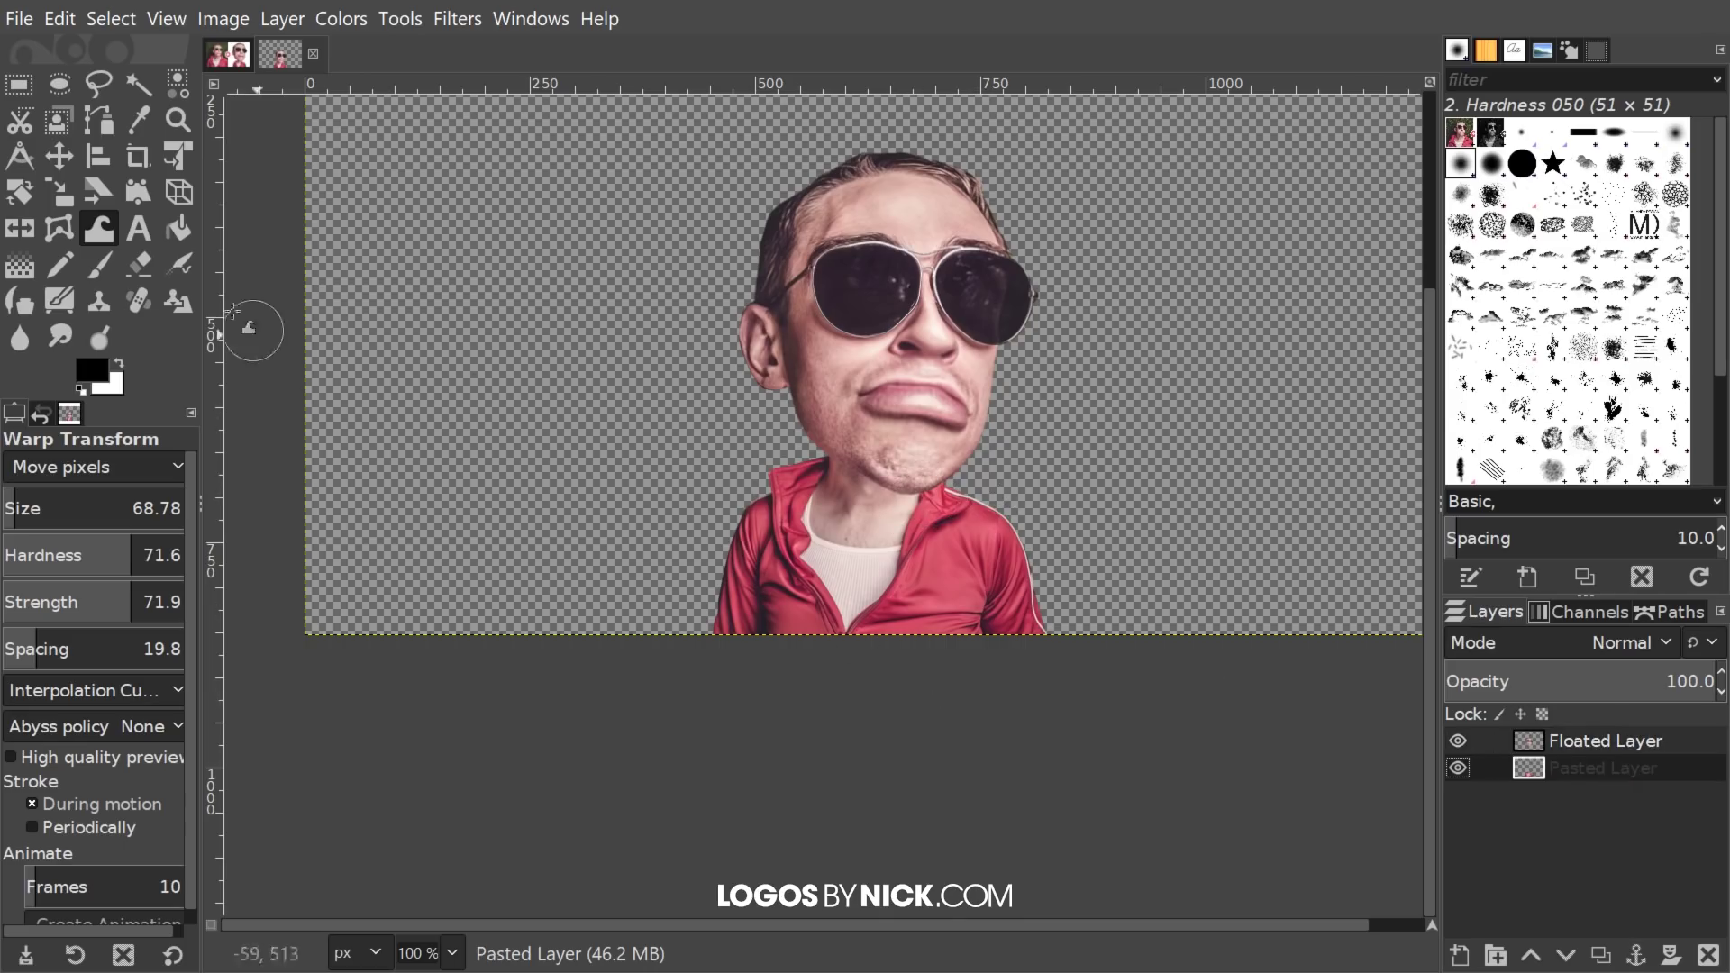
{"action": "left_click", "coordinate": [117, 466]}
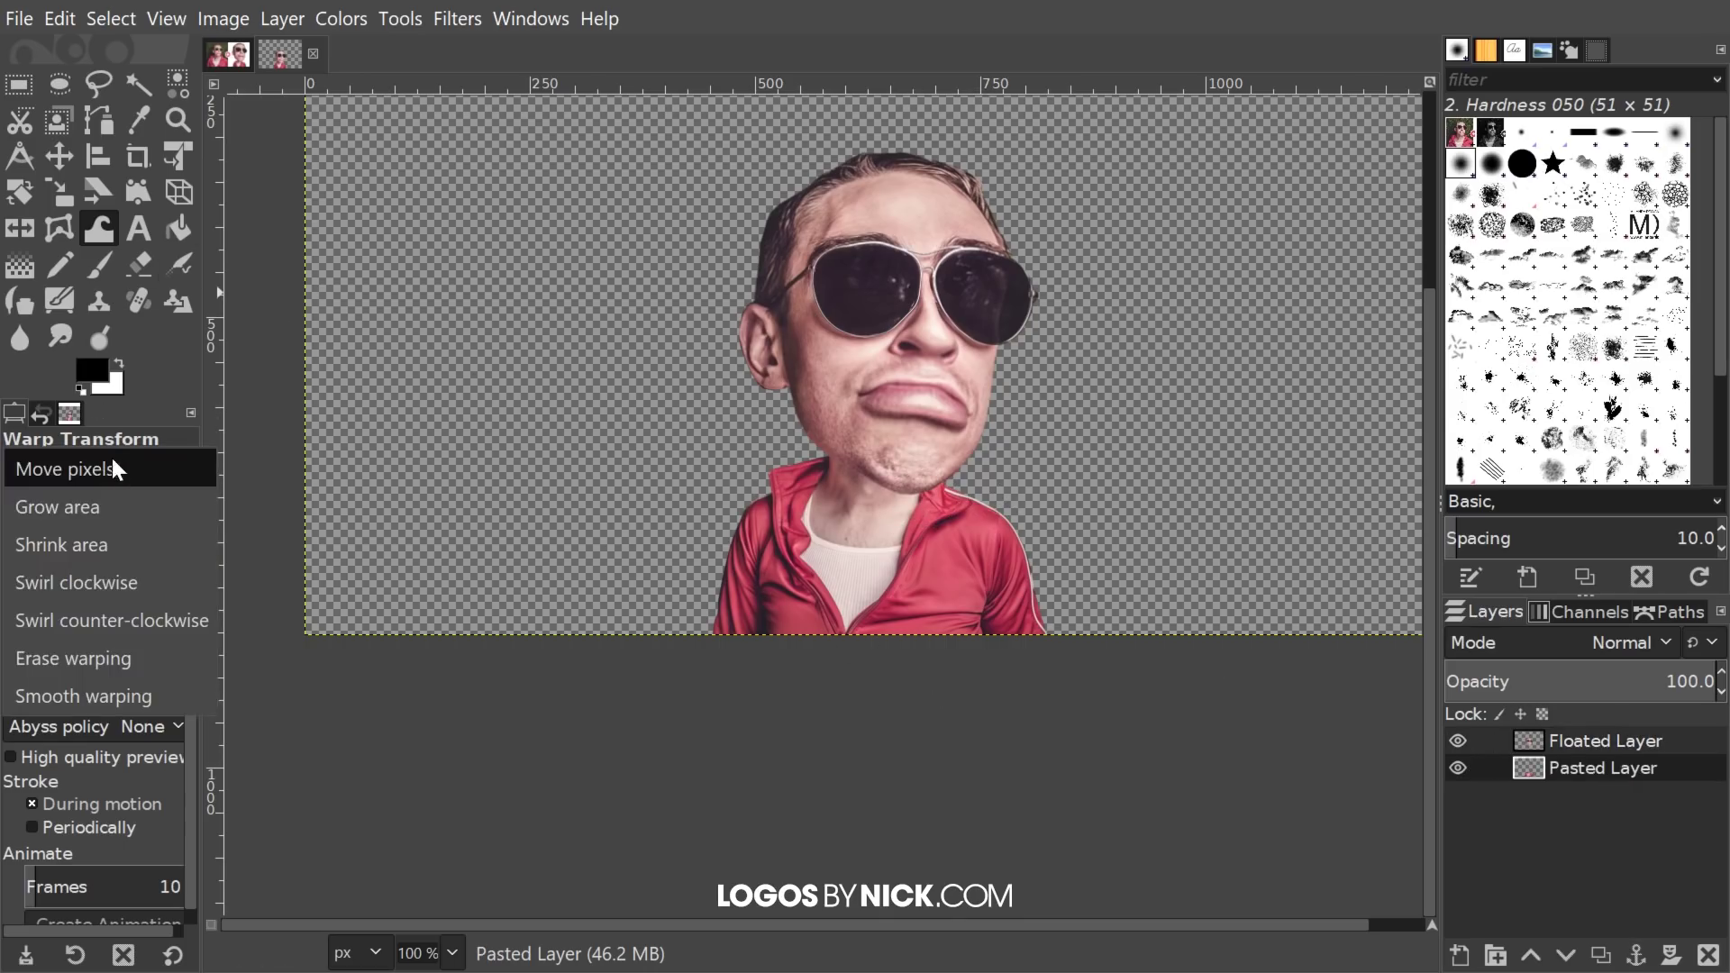
{"action": "left_click", "coordinate": [83, 544]}
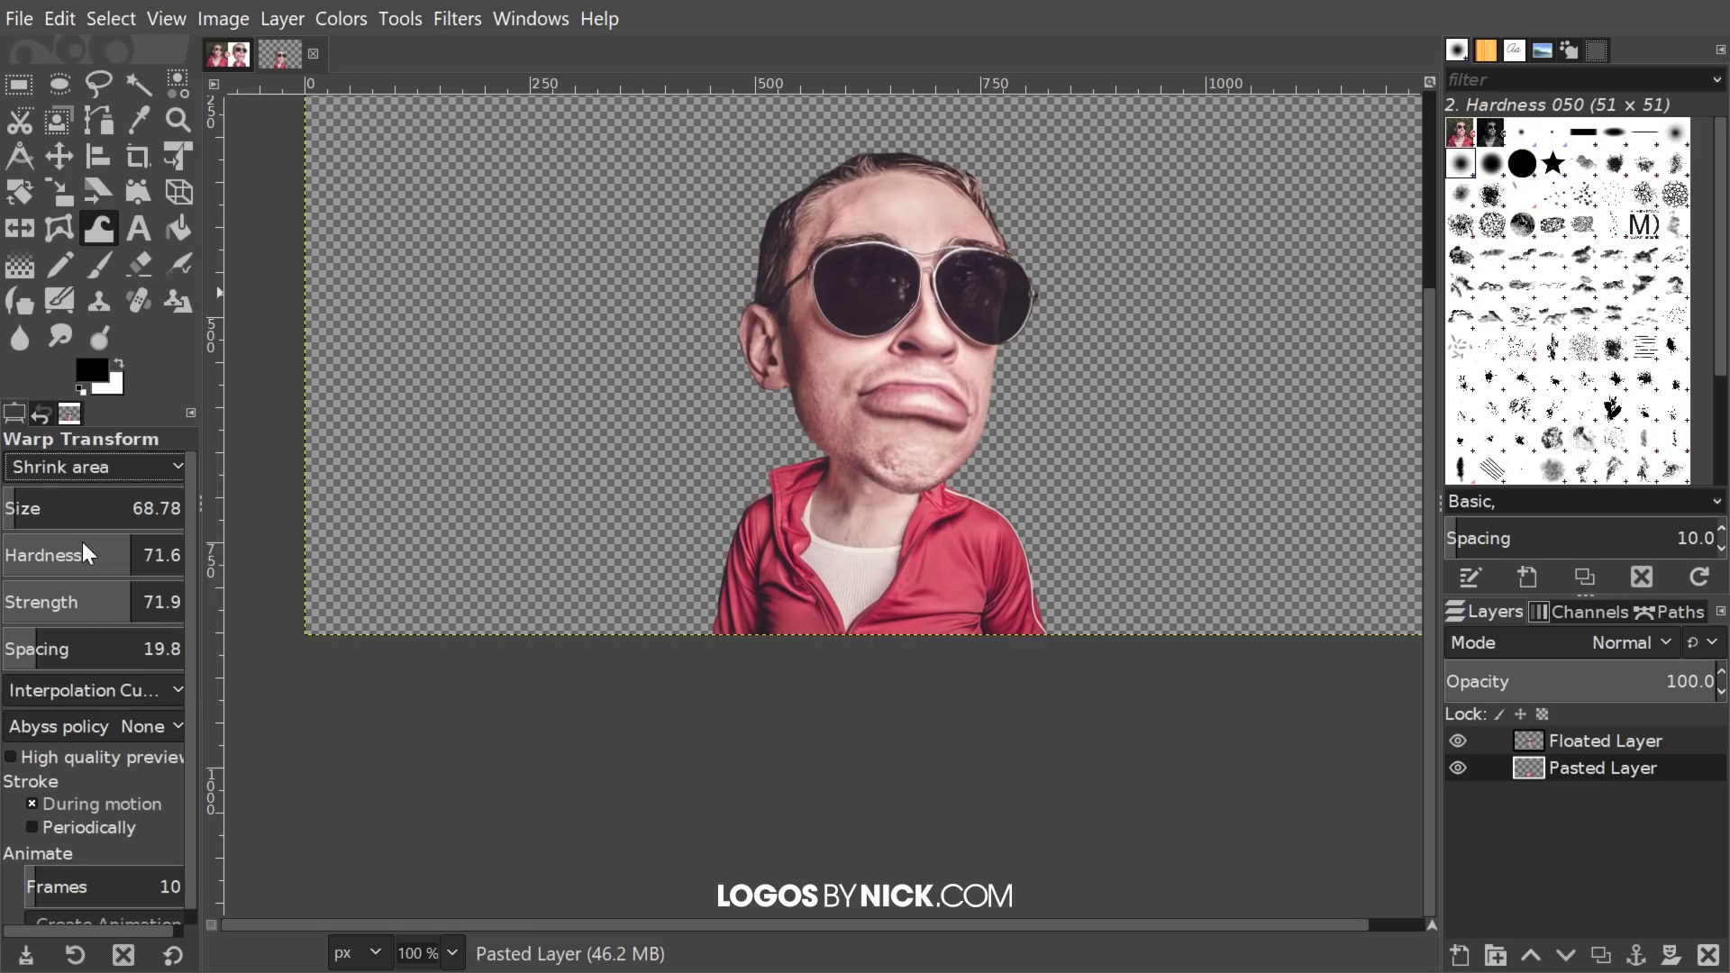
{"action": "left_click_drag", "start_coordinate": [901, 507], "coordinate": [869, 524]}
{"action": "key", "text": "bracketright"}
{"action": "key", "text": "bracketright"}
{"action": "key", "text": "bracketright"}
{"action": "key", "text": "bracketright"}
{"action": "key", "text": "bracketright"}
{"action": "key", "text": "bracketright"}
{"action": "key", "text": "bracketright"}
{"action": "key", "text": "bracketright"}
{"action": "key", "text": "bracketright"}
{"action": "key", "text": "bracketright"}
{"action": "key", "text": "bracketright"}
{"action": "key", "text": "bracketright"}
{"action": "key", "text": "bracketright"}
{"action": "key", "text": "bracketright"}
{"action": "key", "text": "bracketright"}
{"action": "key", "text": "bracketright"}
{"action": "key", "text": "bracketright"}
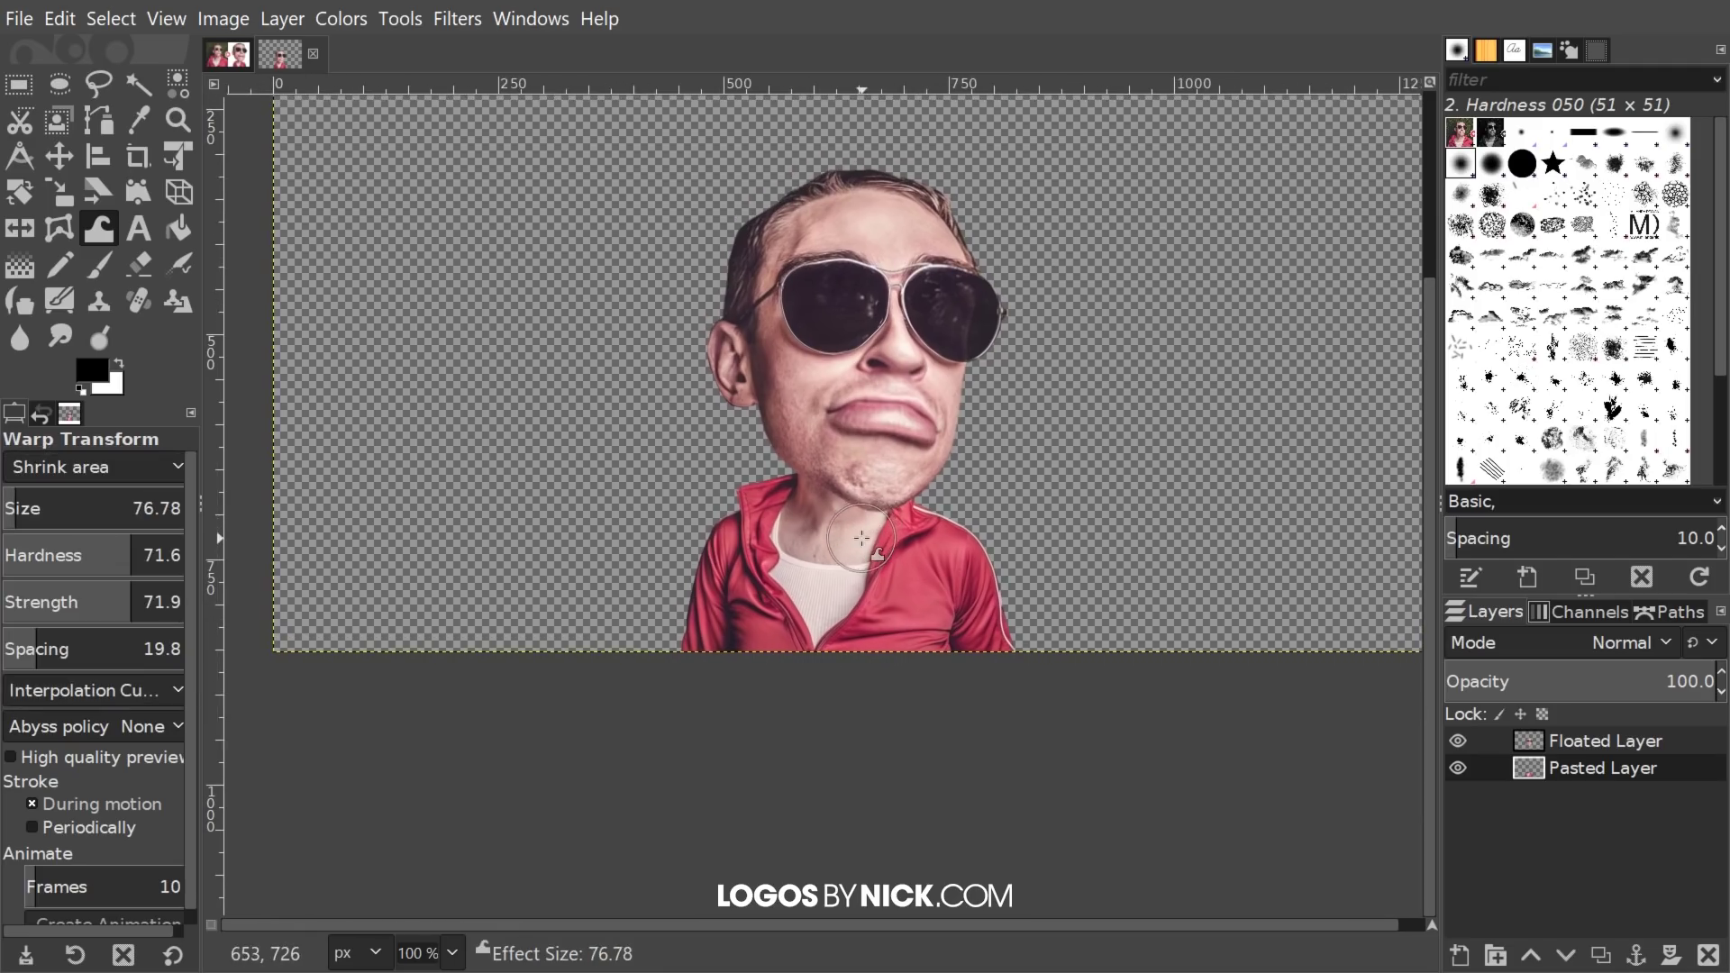
{"action": "key", "text": "bracketright"}
{"action": "key", "text": "bracketright"}
{"action": "key", "text": "bracketright"}
{"action": "key", "text": "bracketright"}
{"action": "key", "text": "bracketright"}
{"action": "key", "text": "bracketright"}
{"action": "key", "text": "bracketright"}
{"action": "key", "text": "bracketright"}
{"action": "key", "text": "bracketright"}
{"action": "key", "text": "bracketright"}
{"action": "key", "text": "bracketright"}
{"action": "key", "text": "bracketright"}
{"action": "key", "text": "bracketright"}
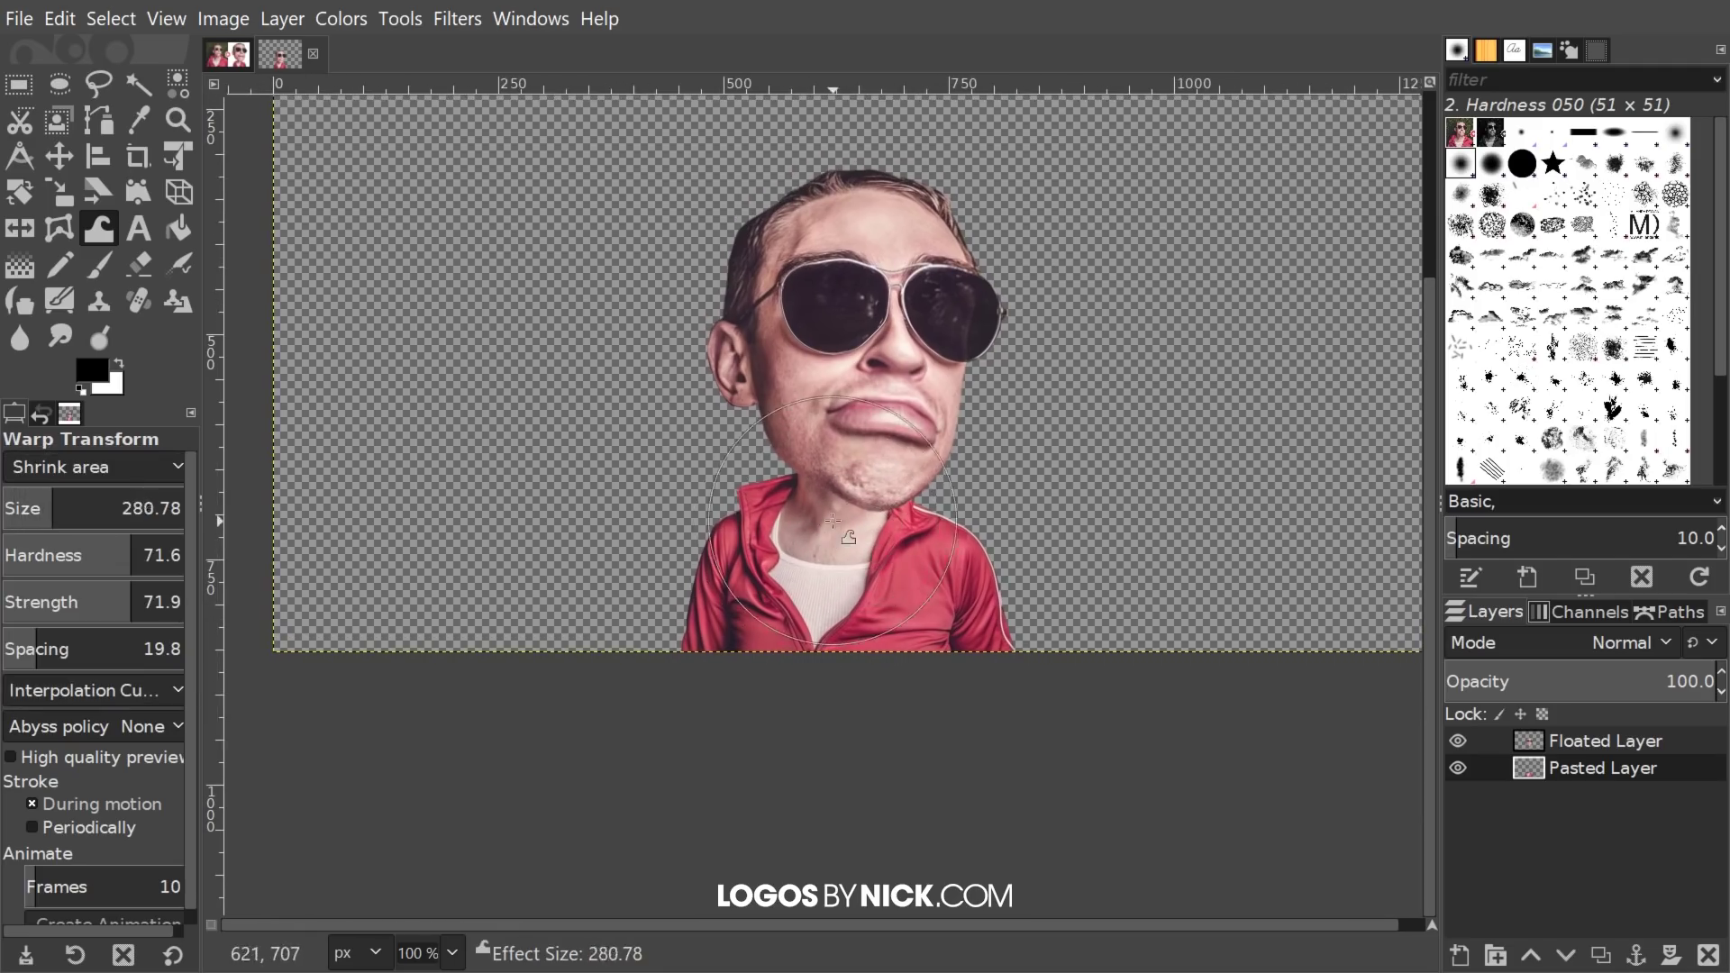
{"action": "key", "text": "bracketright"}
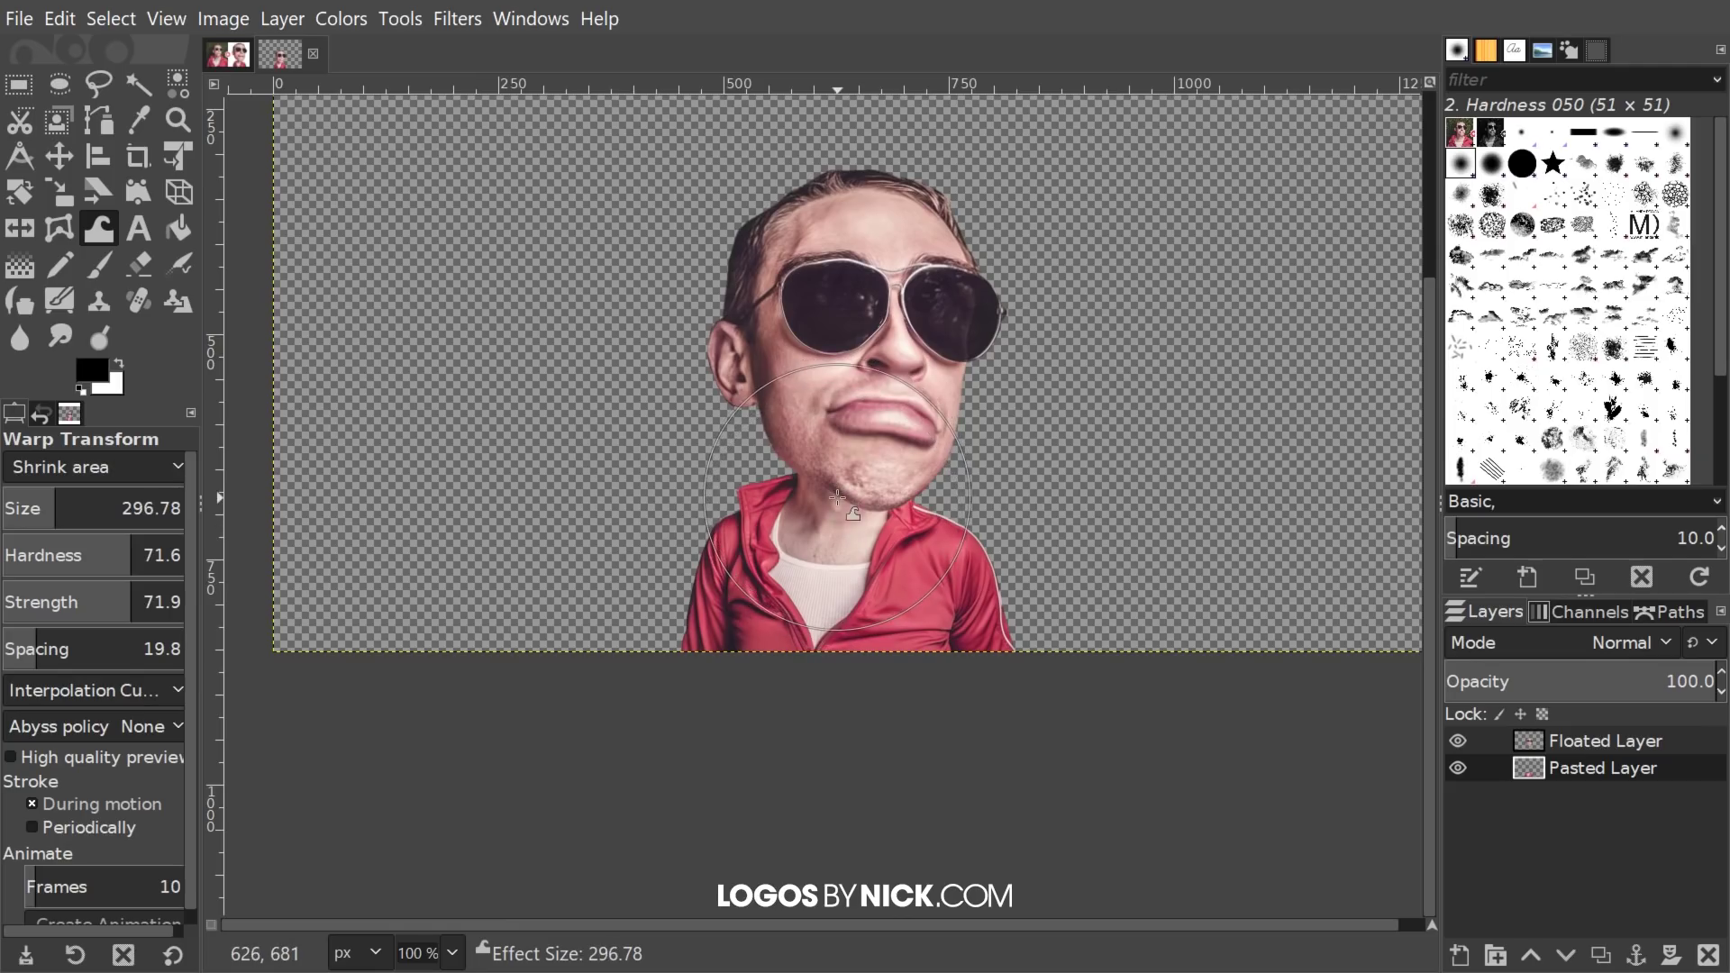
{"action": "left_click", "coordinate": [837, 497]}
{"action": "left_click", "coordinate": [836, 497]}
{"action": "left_click", "coordinate": [841, 503]}
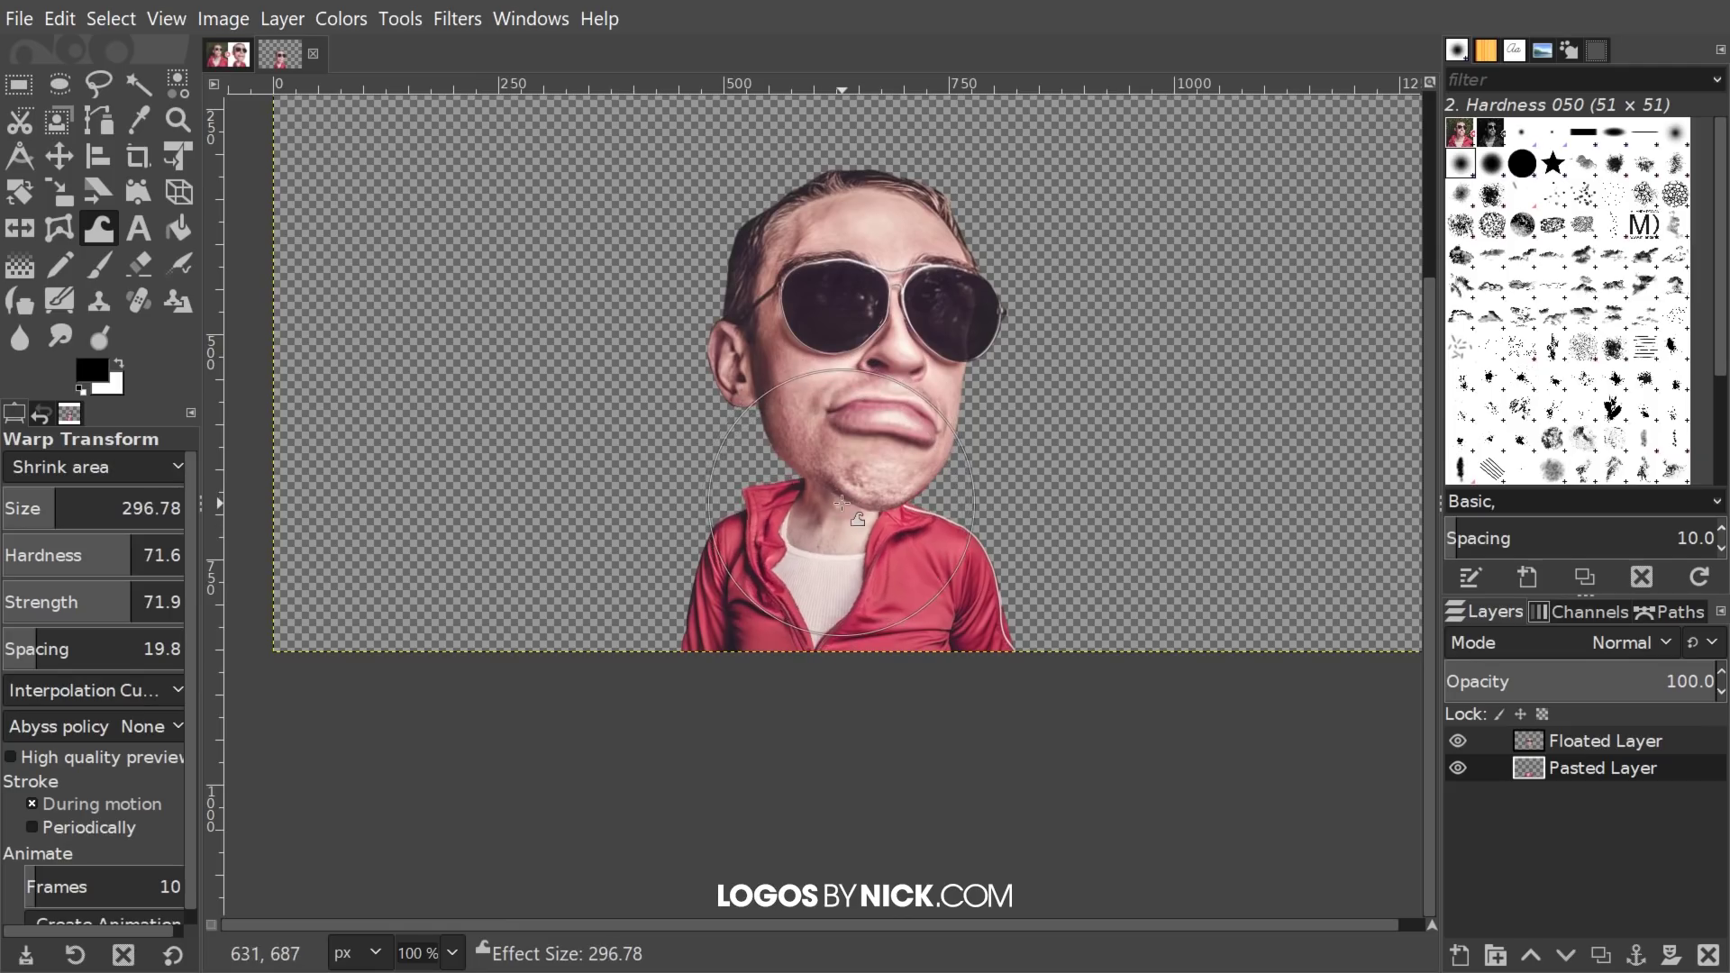
{"action": "left_click", "coordinate": [891, 508]}
{"action": "mouse_move", "coordinate": [902, 508]}
{"action": "left_mouse_down"}
{"action": "mouse_move", "coordinate": [799, 518]}
{"action": "mouse_move", "coordinate": [835, 510]}
{"action": "mouse_move", "coordinate": [883, 527]}
{"action": "mouse_move", "coordinate": [825, 521]}
{"action": "mouse_move", "coordinate": [905, 536]}
{"action": "mouse_move", "coordinate": [863, 604]}
{"action": "left_mouse_up"}
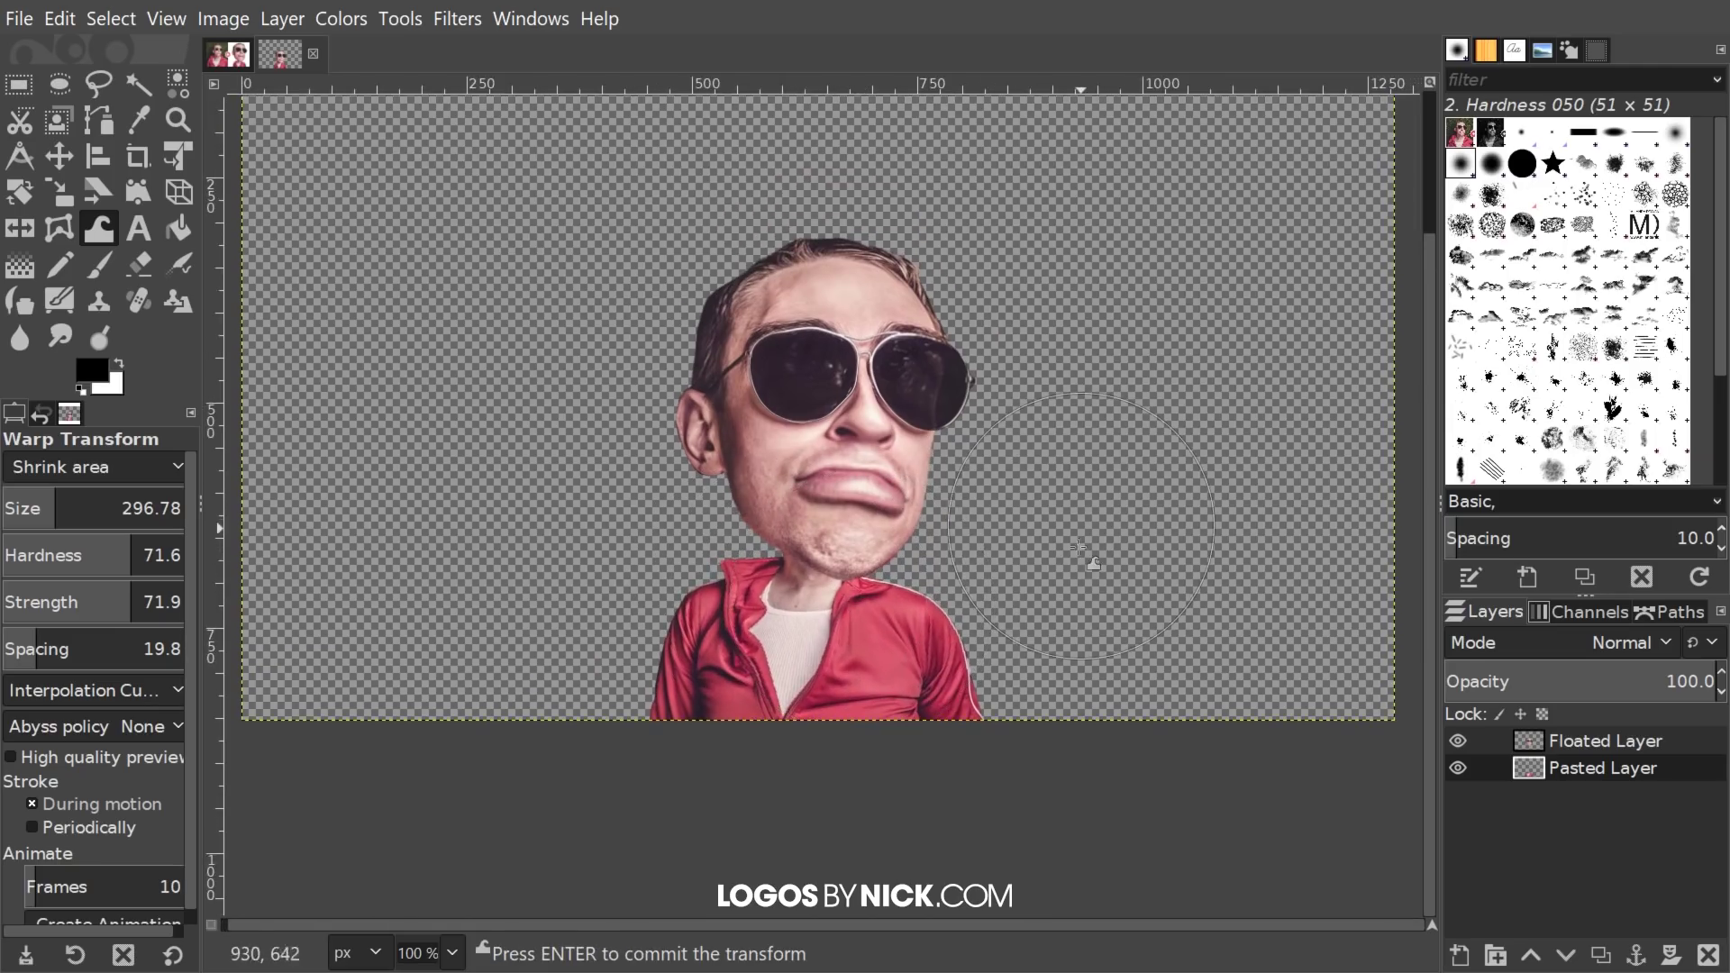
{"action": "left_click_drag", "start_coordinate": [1081, 546], "coordinate": [1086, 572]}
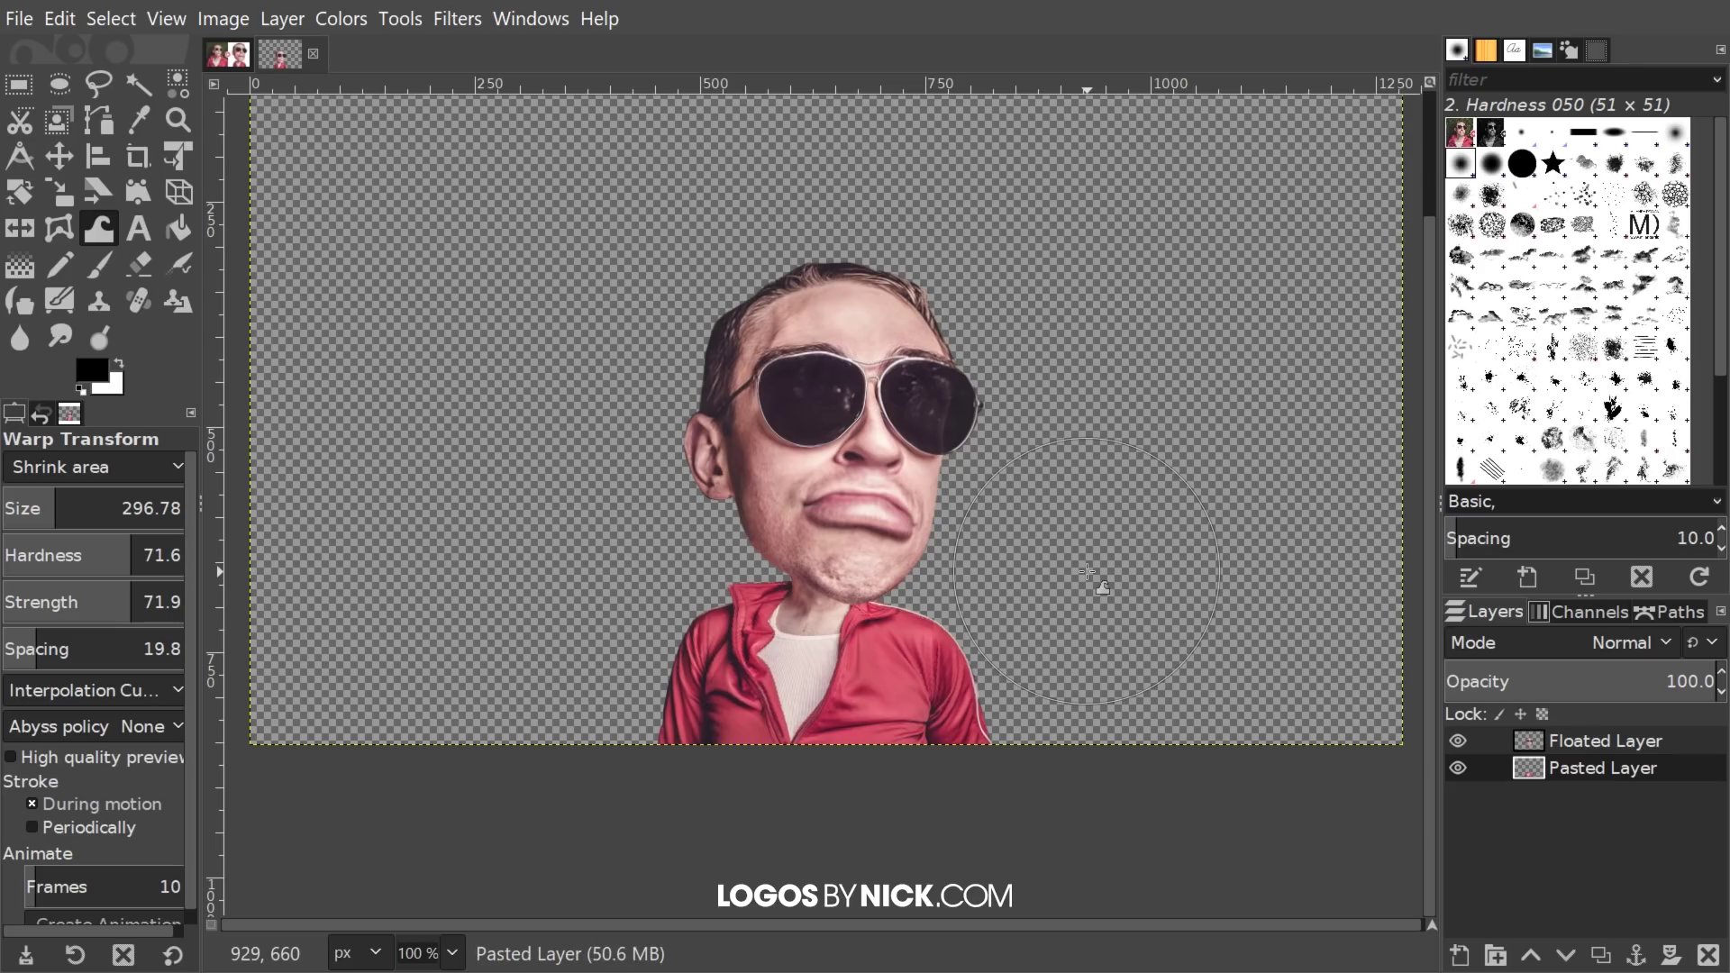
Step: Merge the Floated Layer down into the Pasted Layer
{"action": "scroll", "coordinate": [1020, 545], "scroll_direction": "down", "scroll_amount": 2, "text": "ctrl"}
{"action": "scroll", "coordinate": [961, 538], "scroll_direction": "up", "scroll_amount": 1, "text": "ctrl"}
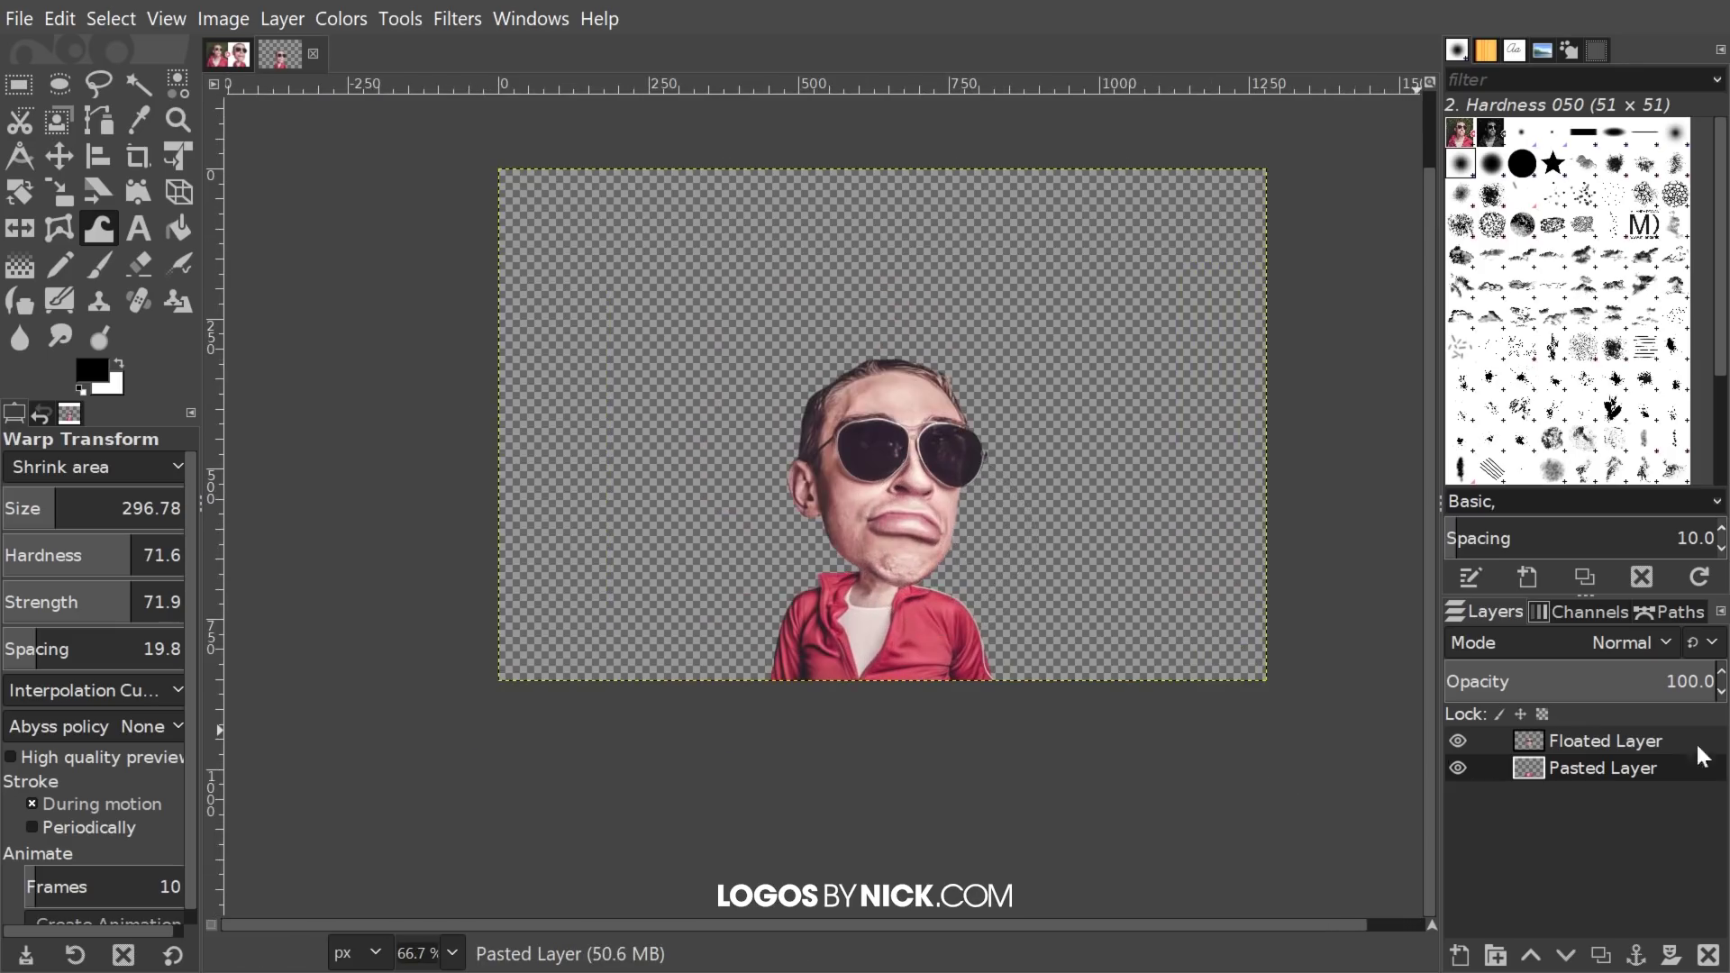
{"action": "left_click", "coordinate": [1611, 741]}
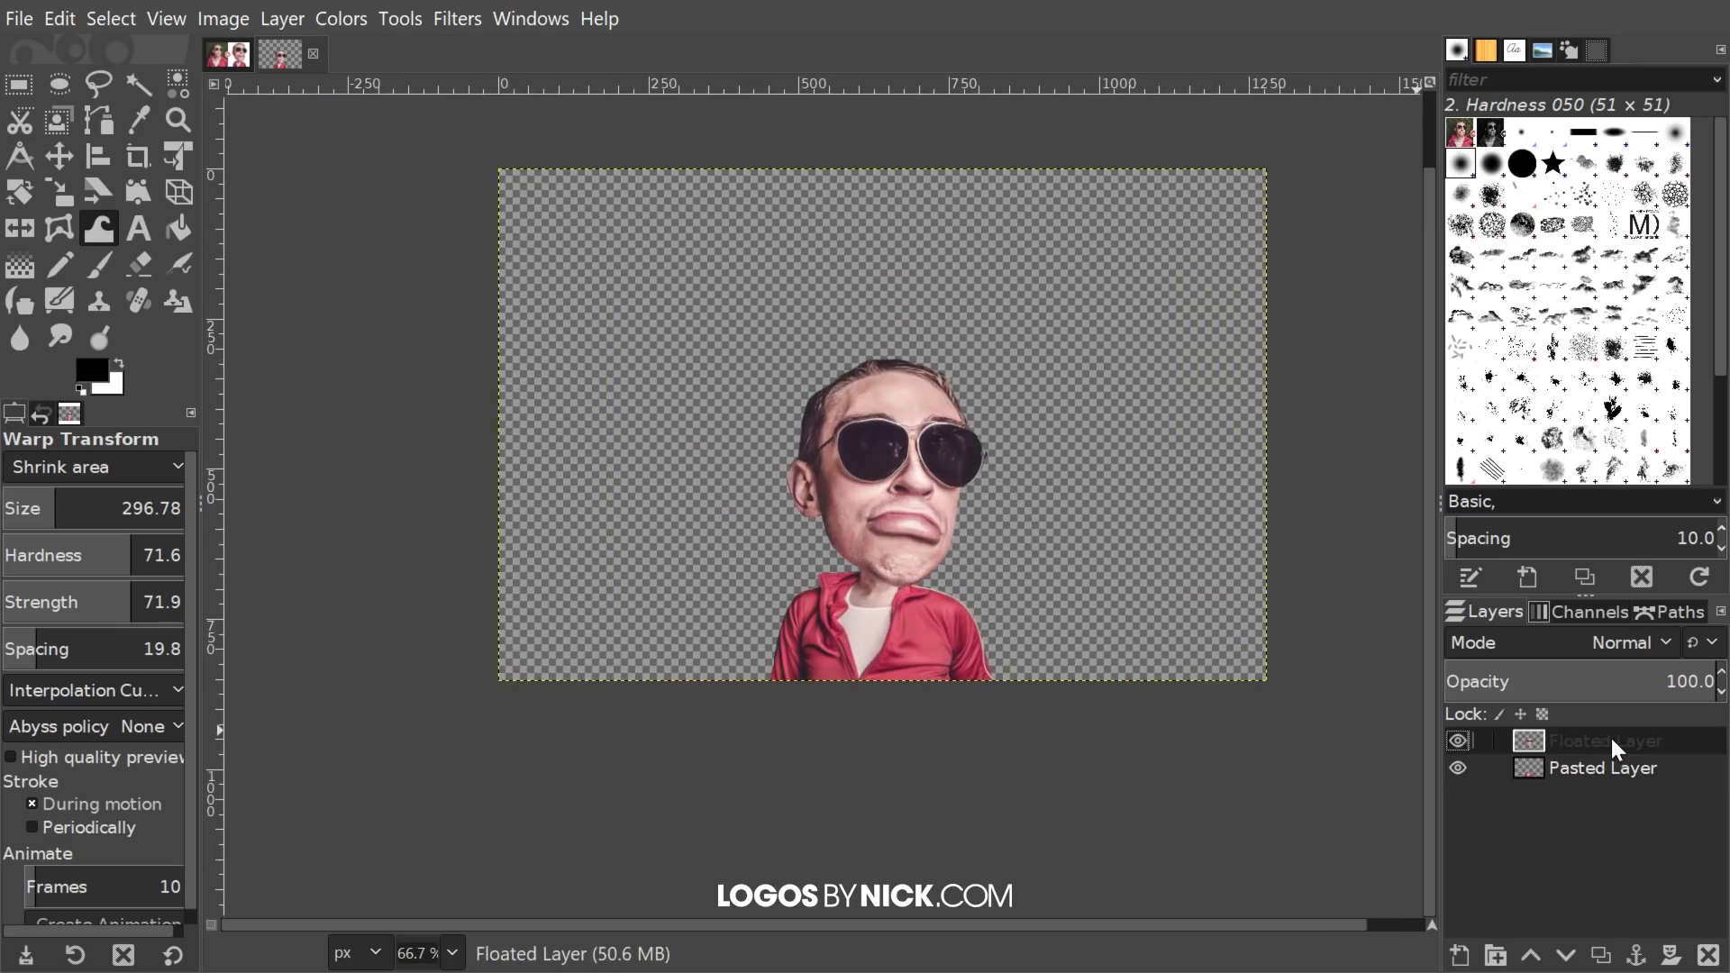
{"action": "right_click", "coordinate": [1611, 738]}
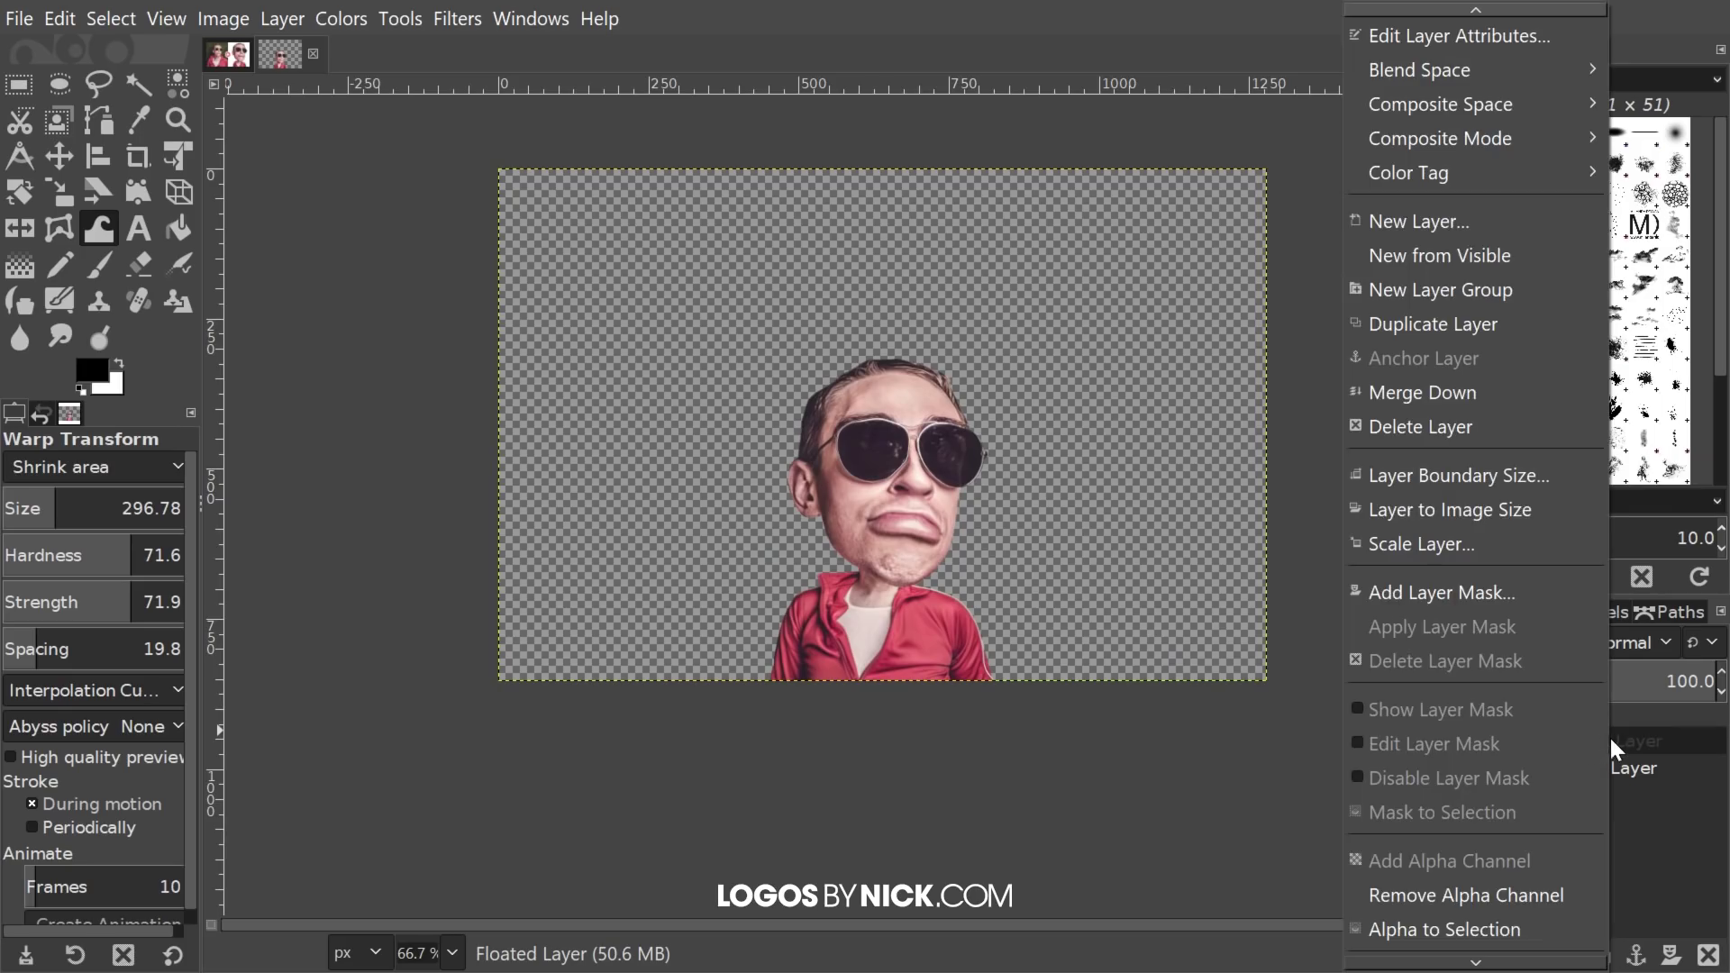
{"action": "left_click", "coordinate": [1508, 397]}
Step: Apply the Noise Reduction filter to the merged caricature layer with a strength of 32
{"action": "left_click_drag", "start_coordinate": [997, 604], "coordinate": [871, 628]}
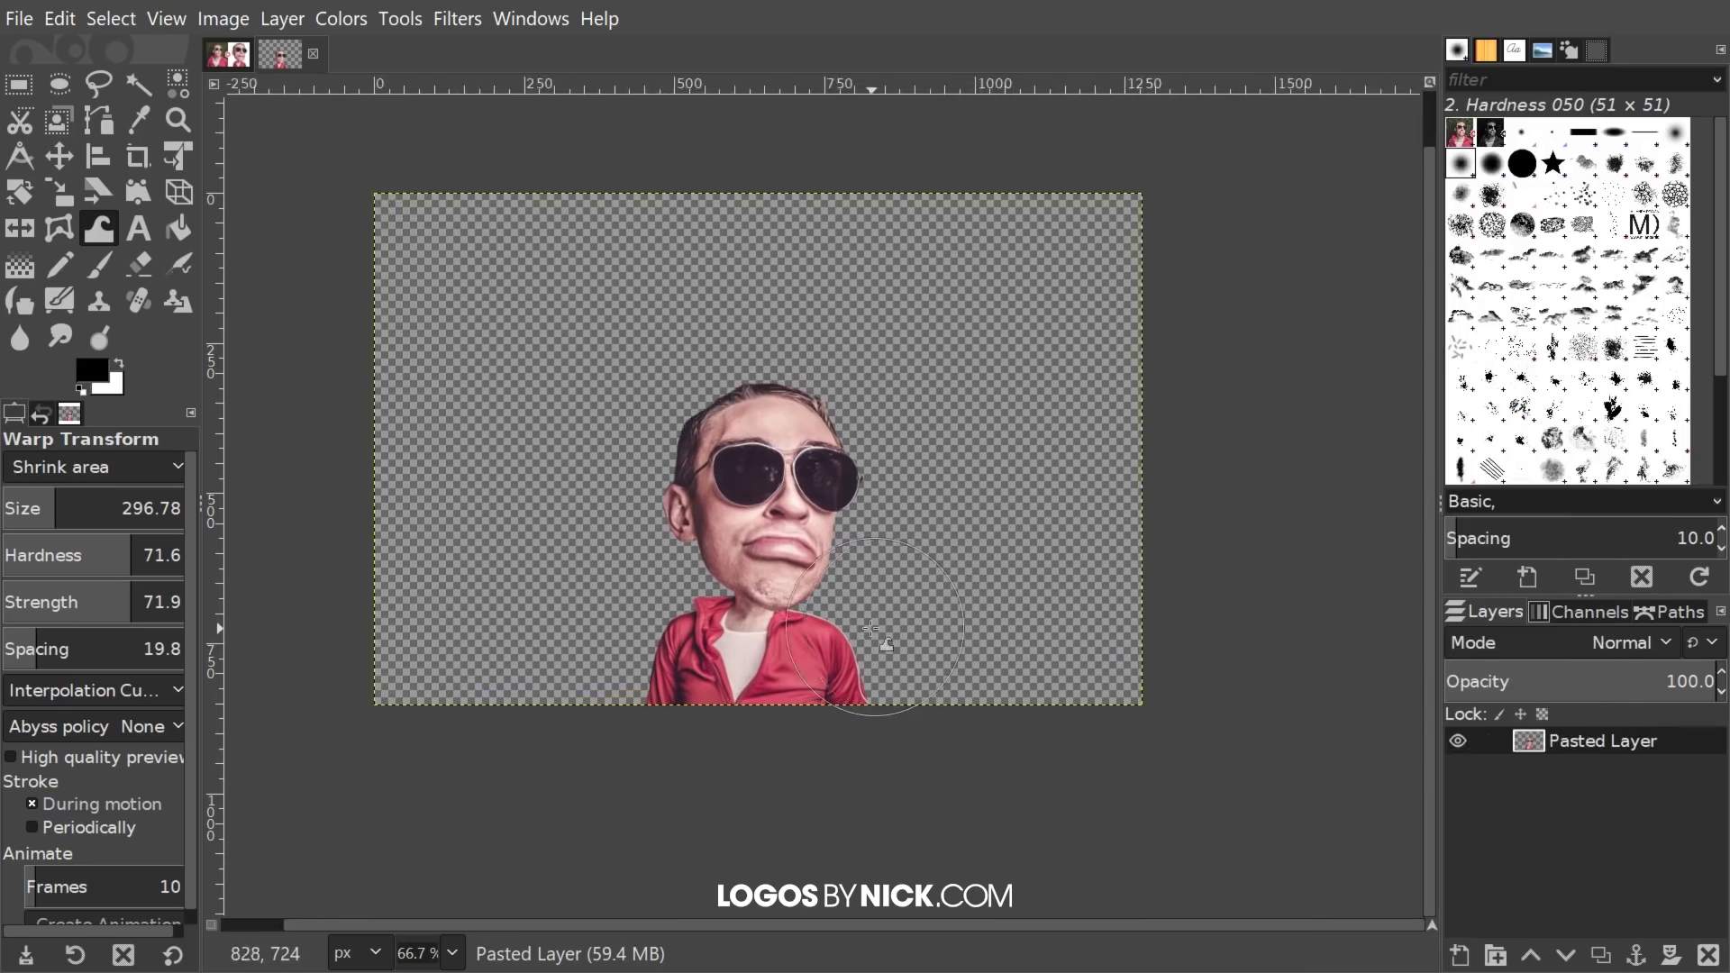
{"action": "scroll", "coordinate": [871, 629], "scroll_direction": "down", "scroll_amount": 2}
{"action": "scroll", "coordinate": [1051, 606], "scroll_direction": "up", "scroll_amount": 2}
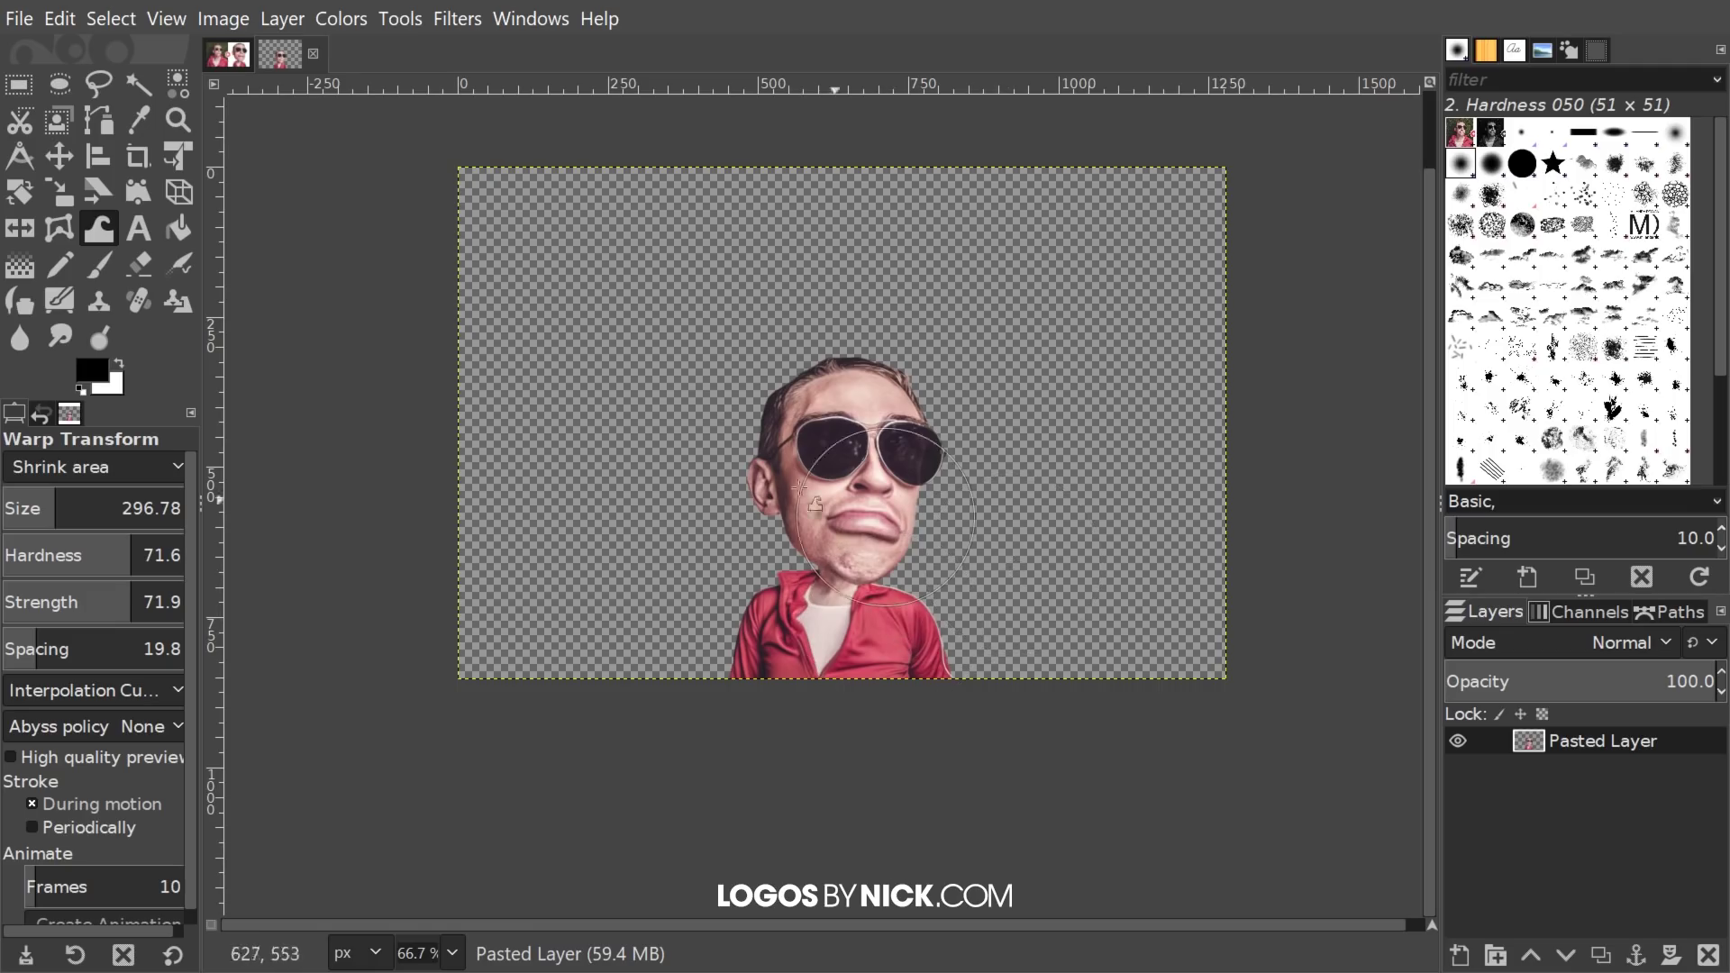
{"action": "left_click", "coordinate": [59, 156]}
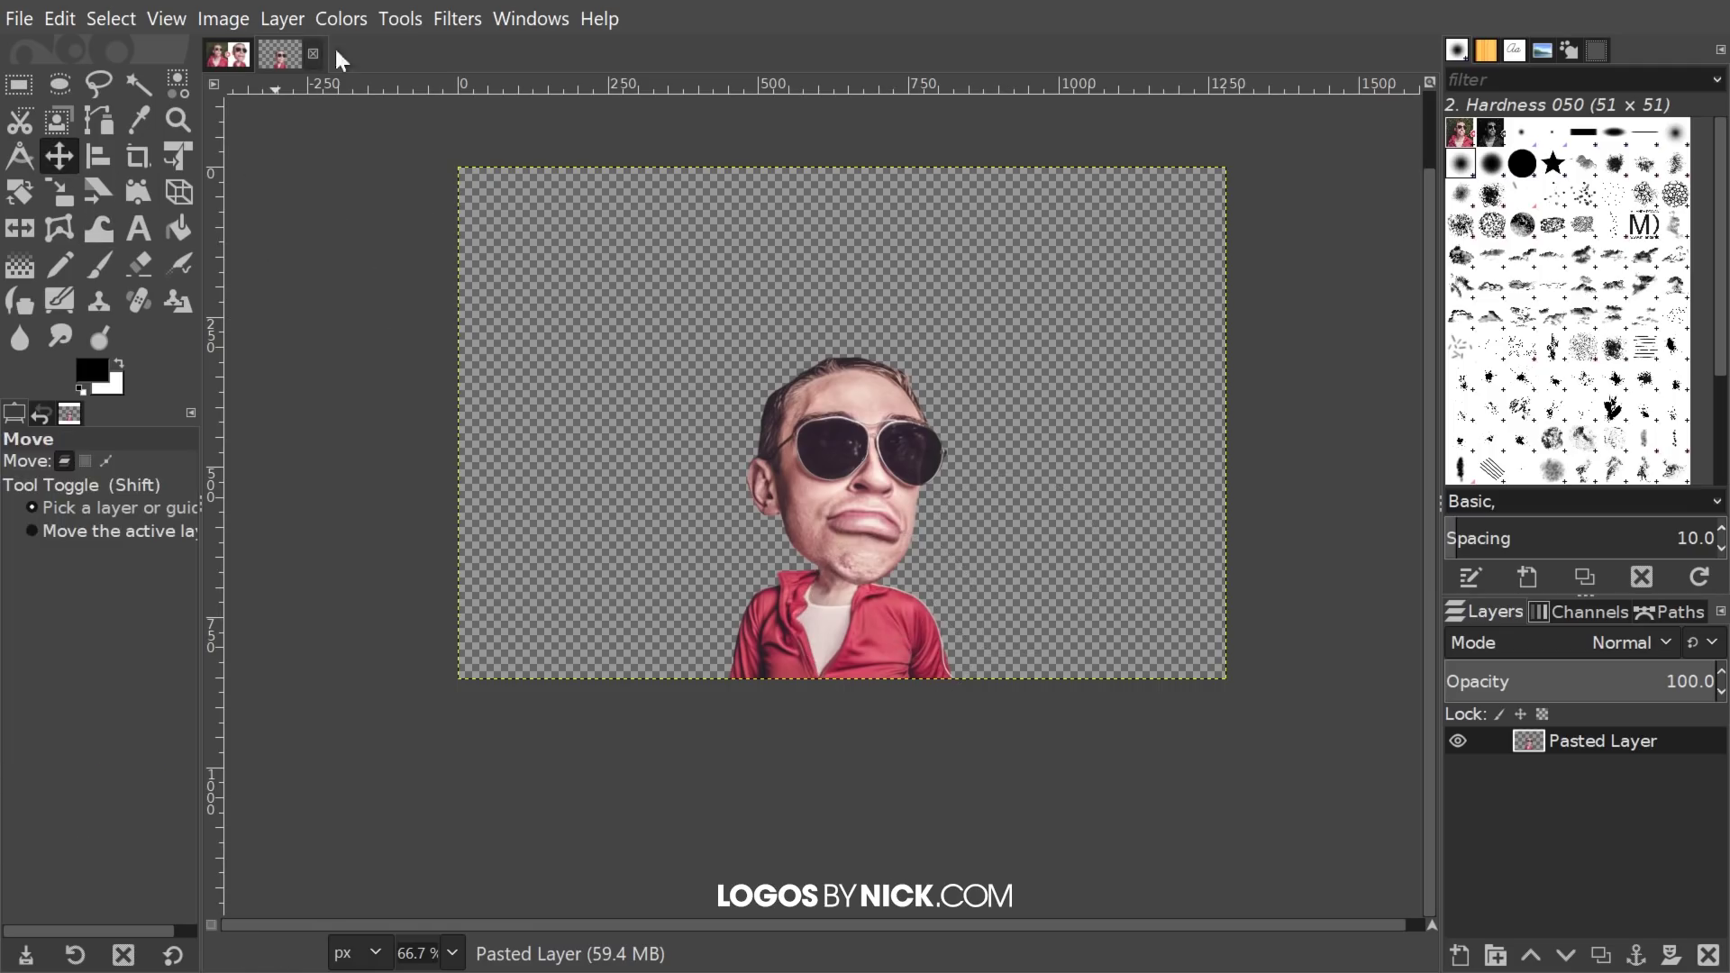
{"action": "left_click", "coordinate": [456, 16]}
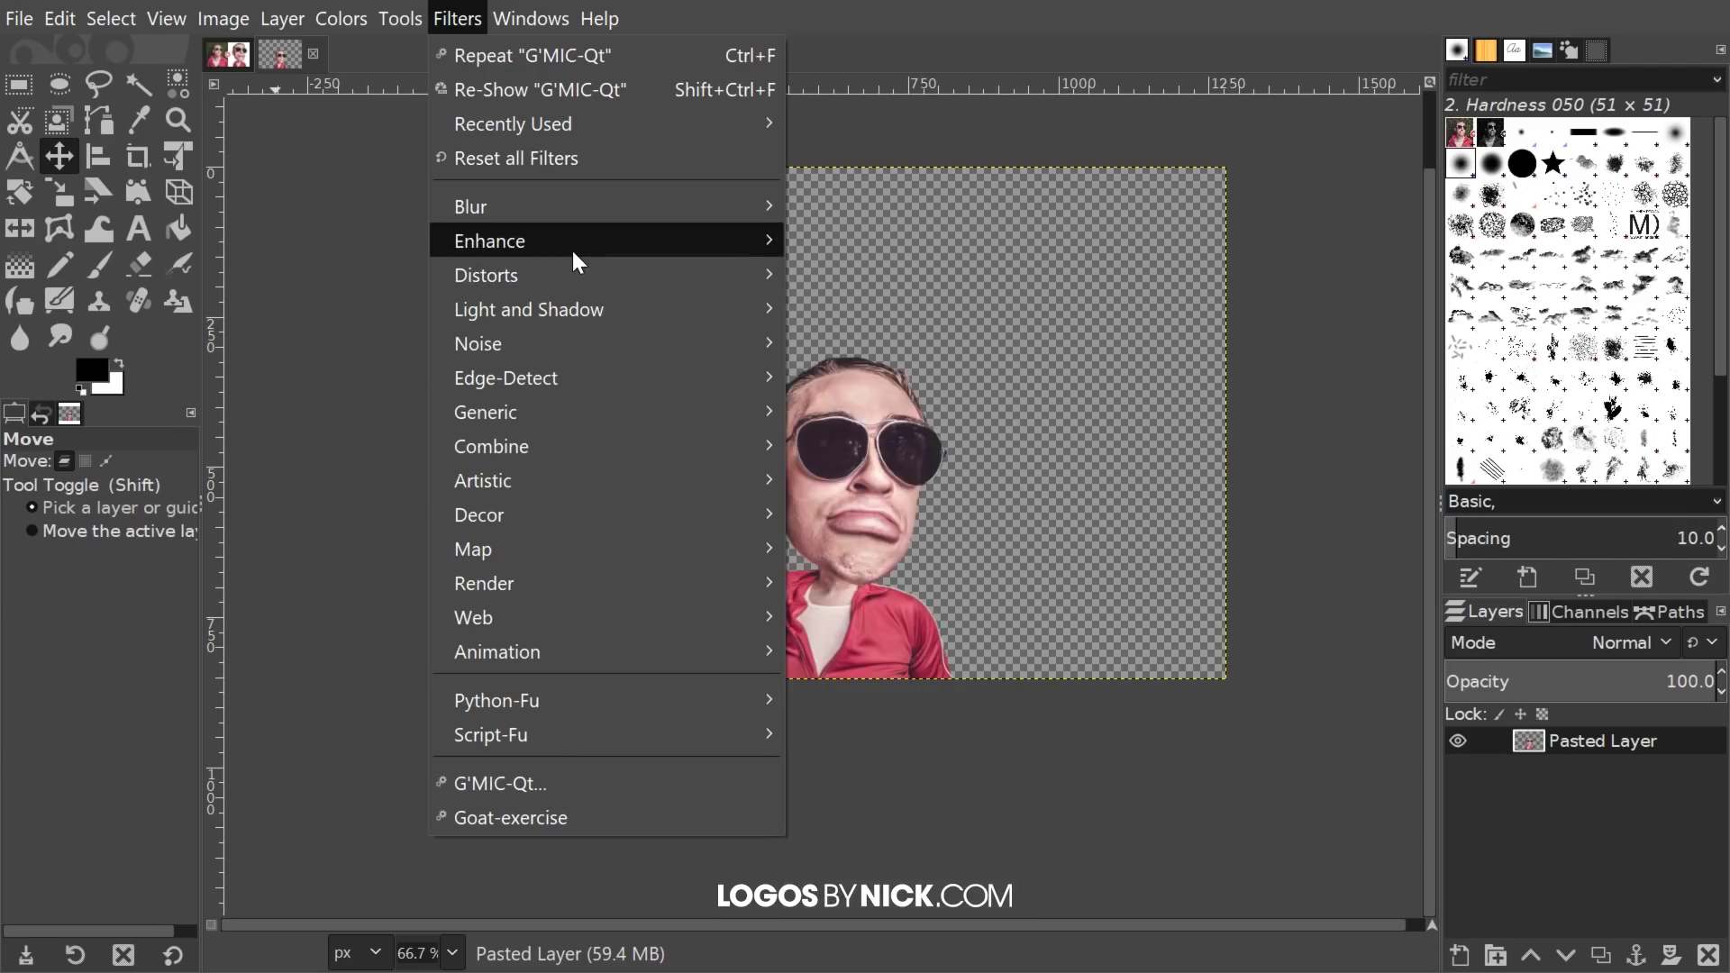
{"action": "mouse_move", "coordinate": [571, 247]}
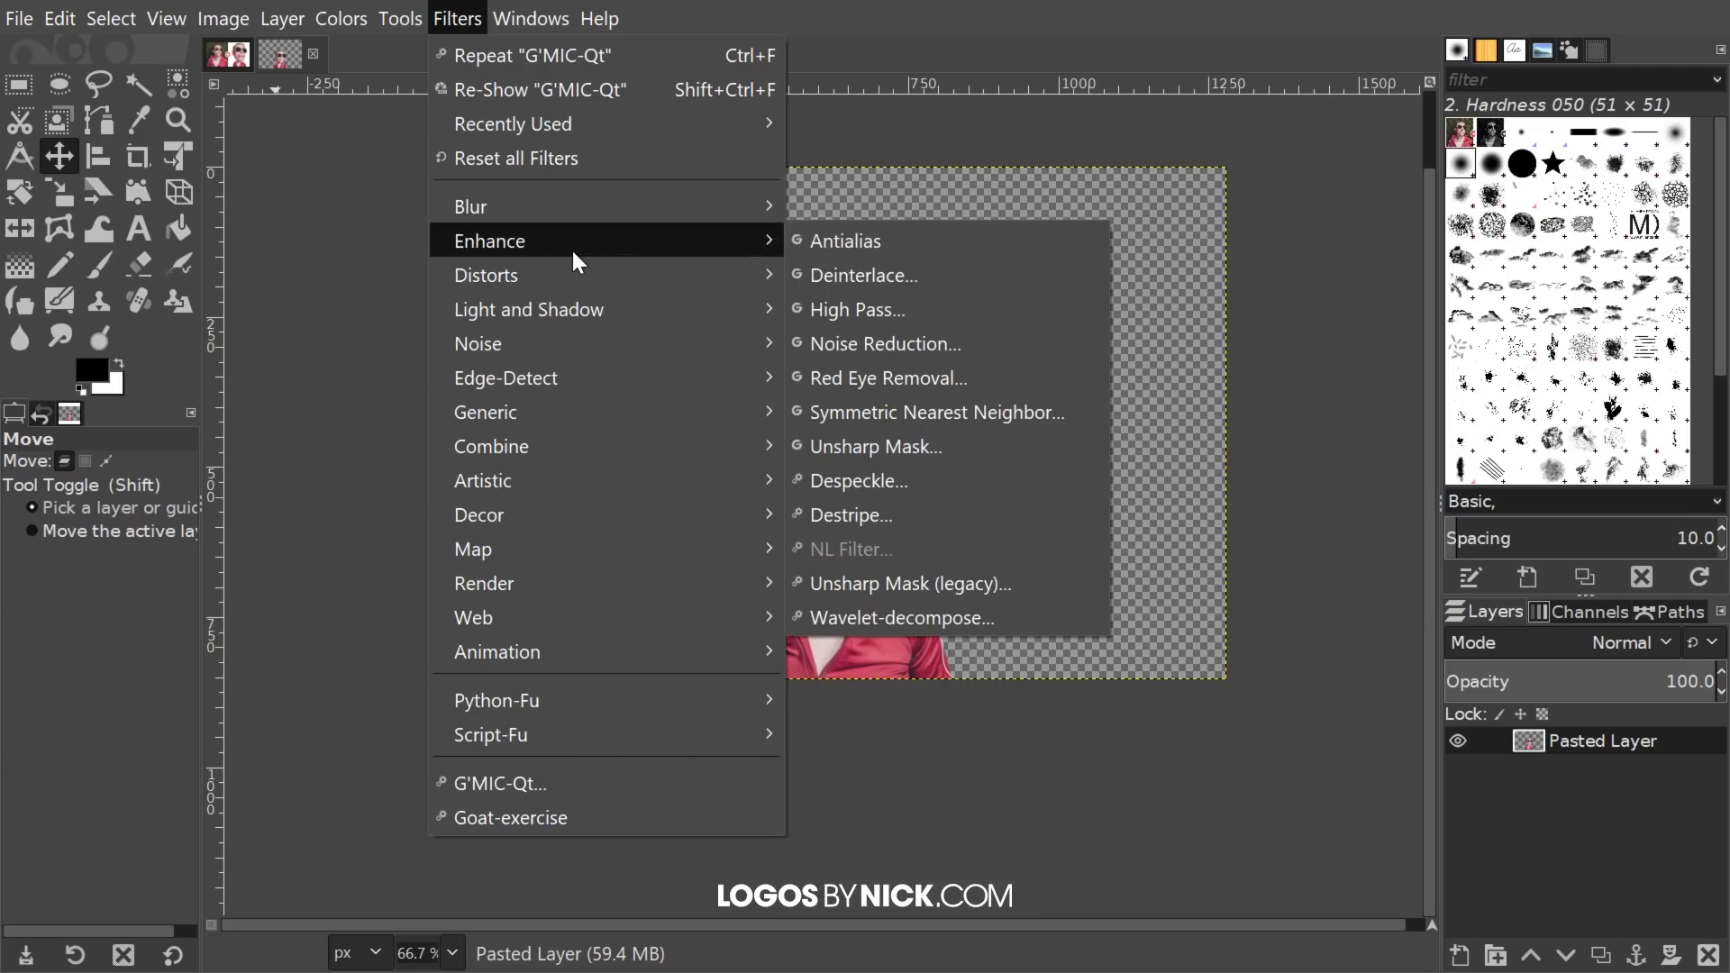
{"action": "left_click", "coordinate": [916, 353]}
{"action": "left_click_drag", "start_coordinate": [1624, 425], "coordinate": [1003, 165]}
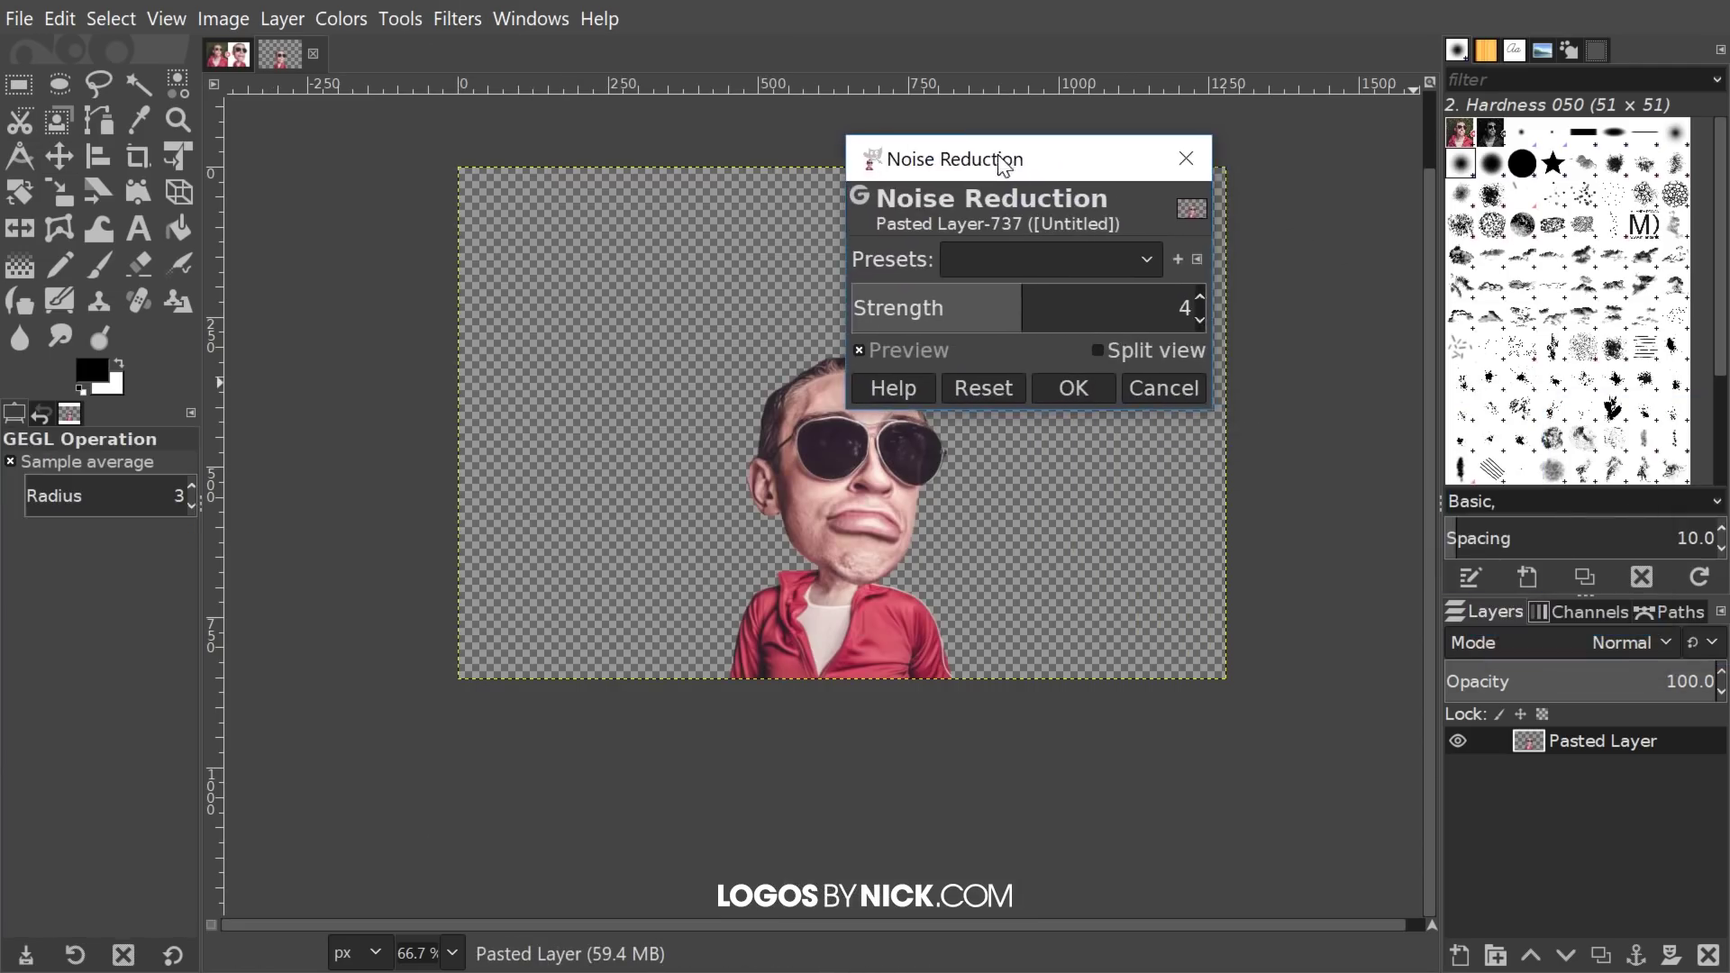
{"action": "left_click_drag", "start_coordinate": [1030, 308], "coordinate": [1166, 308]}
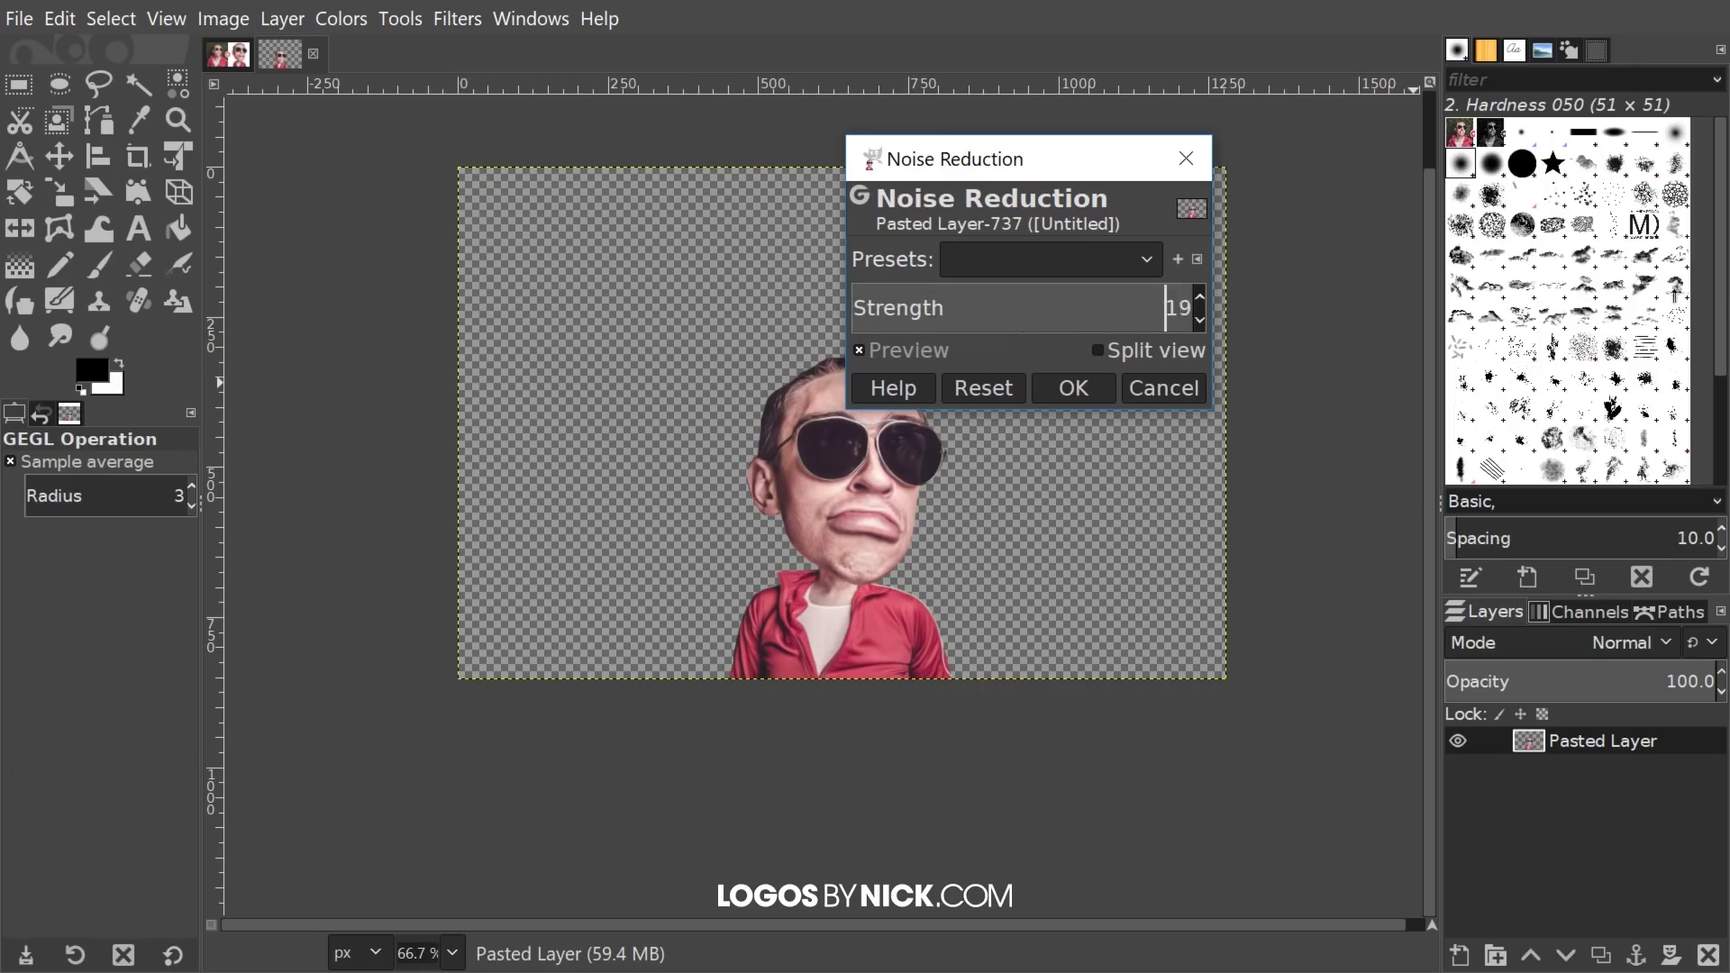
{"action": "left_click_drag", "start_coordinate": [1715, 337], "coordinate": [1729, 338]}
{"action": "left_click_drag", "start_coordinate": [1004, 155], "coordinate": [460, 167]}
{"action": "left_click", "coordinate": [463, 320]}
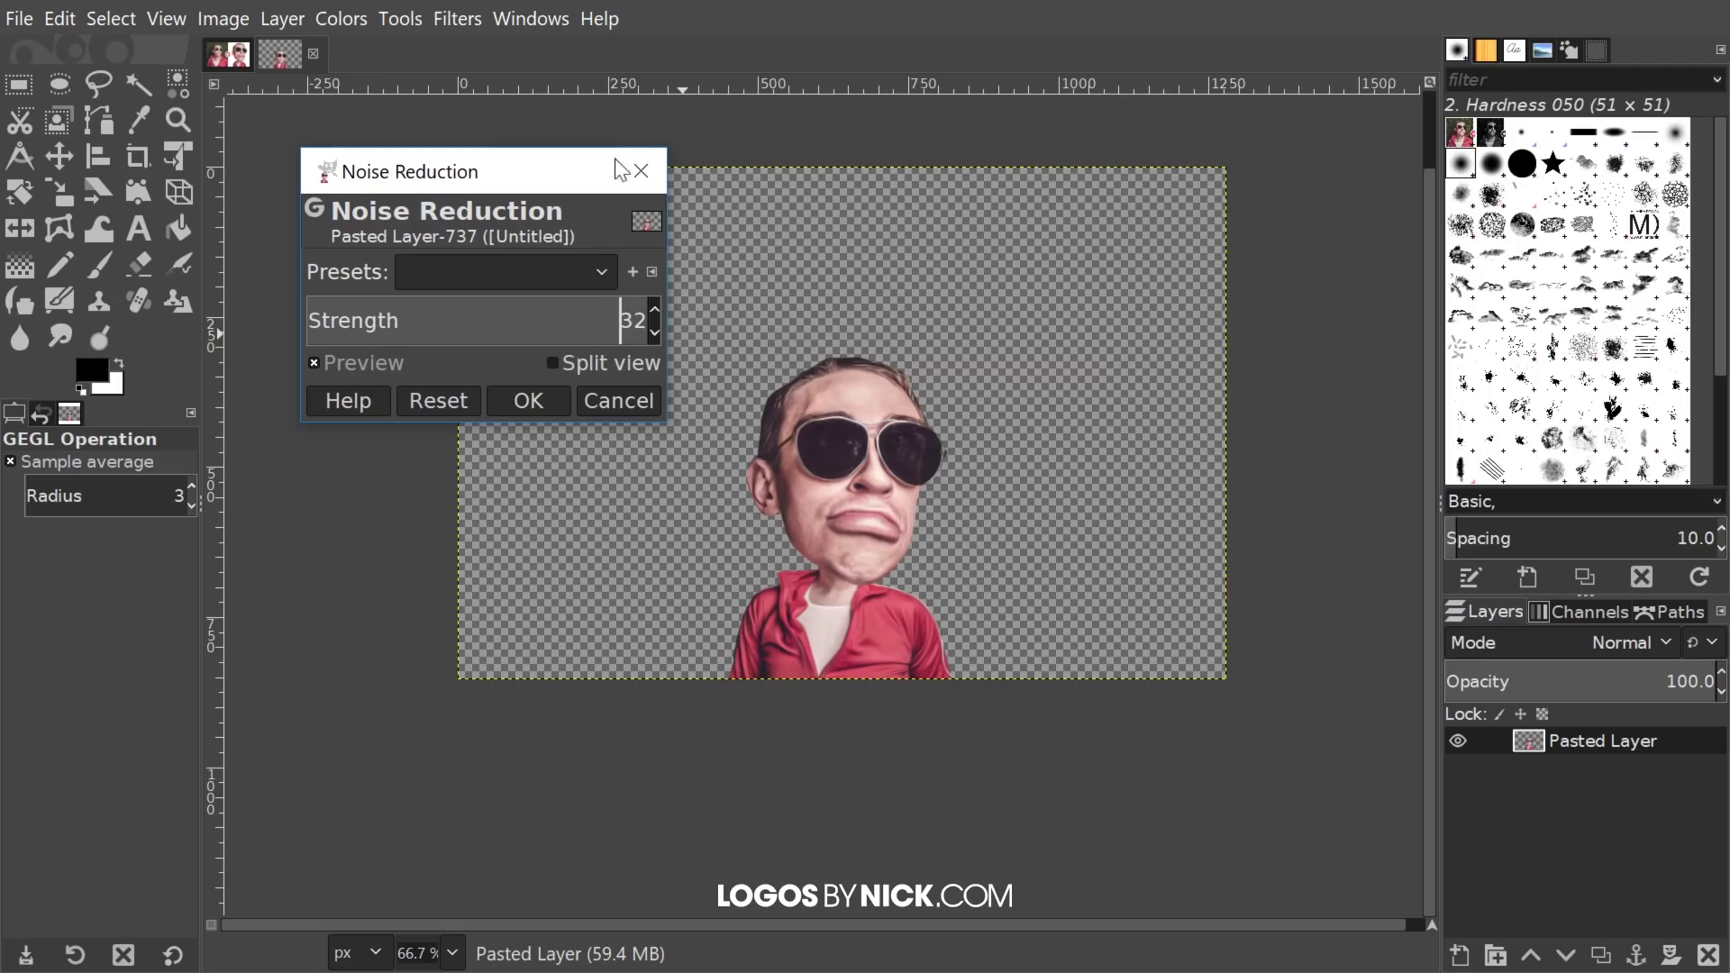
{"action": "left_click_drag", "start_coordinate": [542, 171], "coordinate": [1193, 164]}
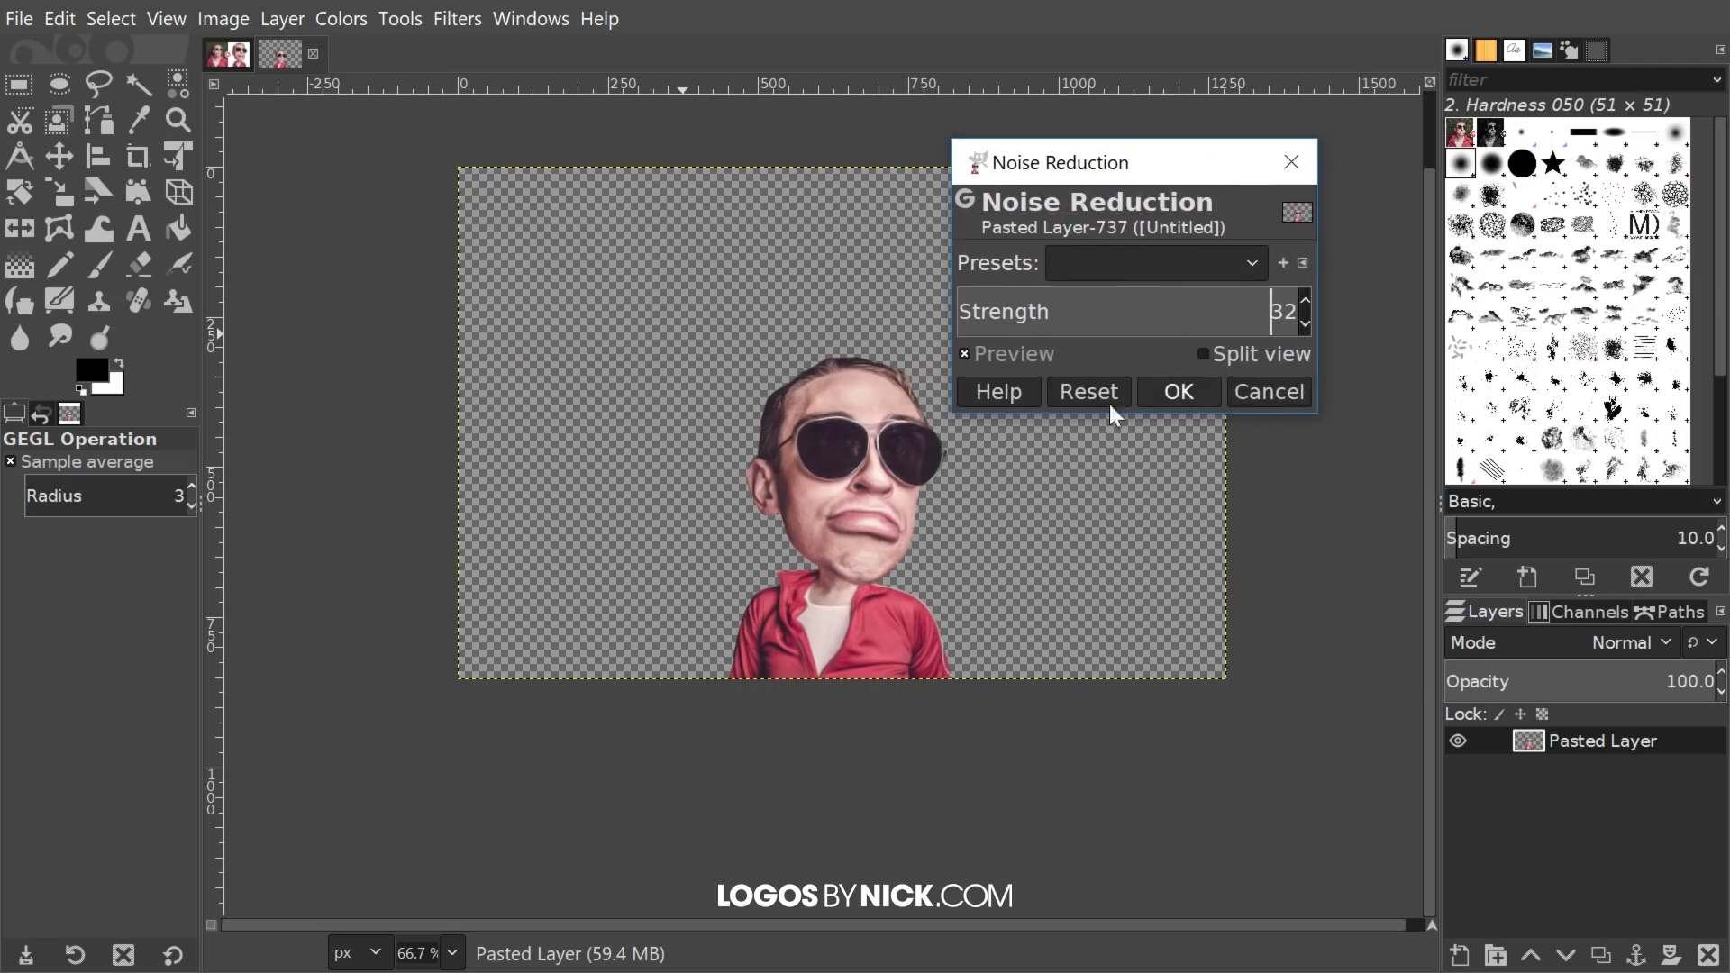
{"action": "left_click", "coordinate": [1182, 392]}
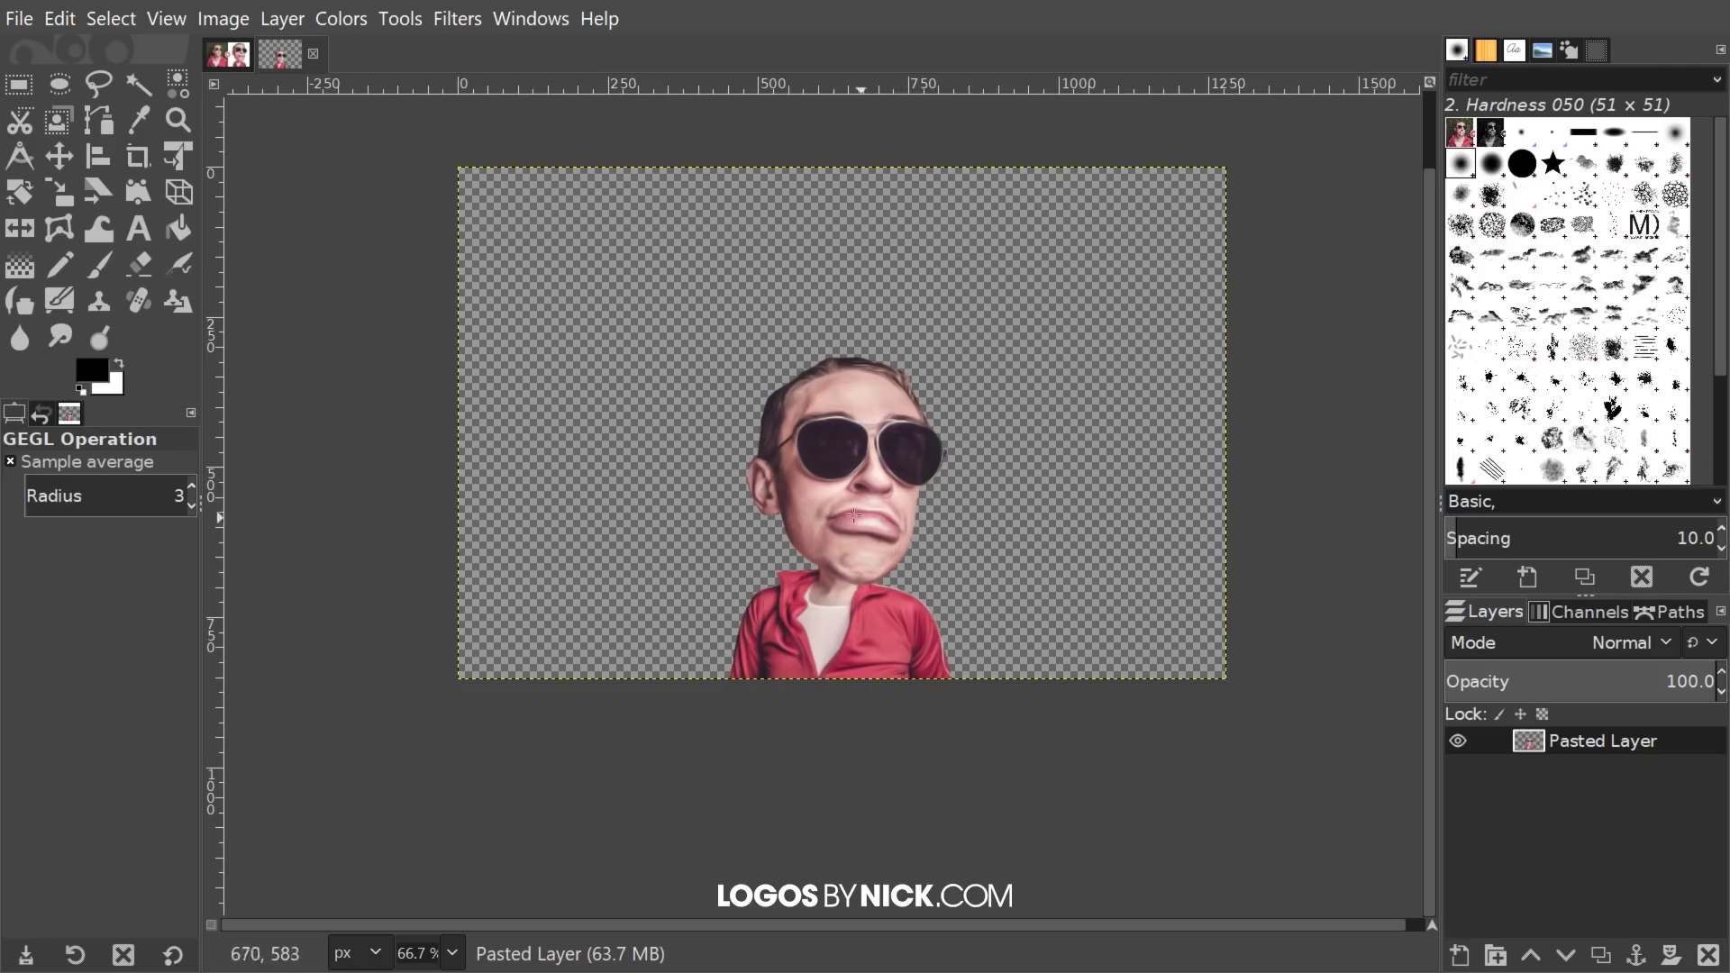
Step: Sharpen the caricature layer with the Unsharp Mask filter at a standard deviation of 1.064
{"action": "left_click_drag", "start_coordinate": [843, 535], "coordinate": [824, 492]}
{"action": "left_click_drag", "start_coordinate": [837, 391], "coordinate": [768, 408]}
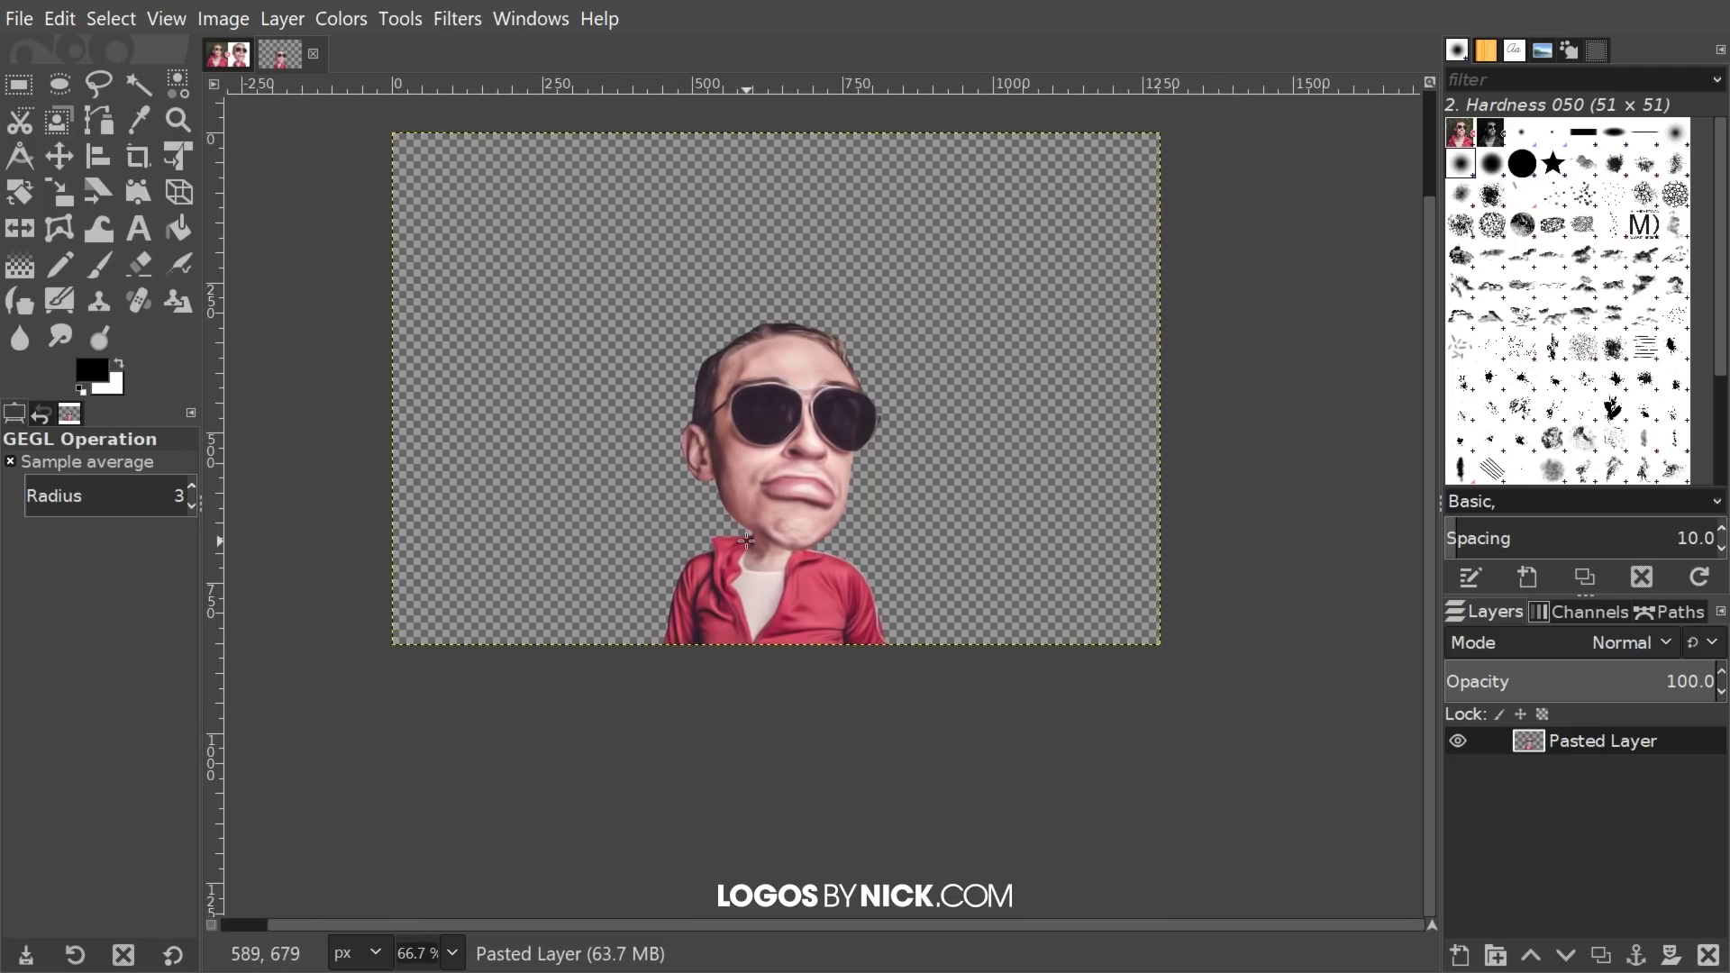
{"action": "scroll", "coordinate": [746, 541], "scroll_direction": "up", "scroll_amount": 1}
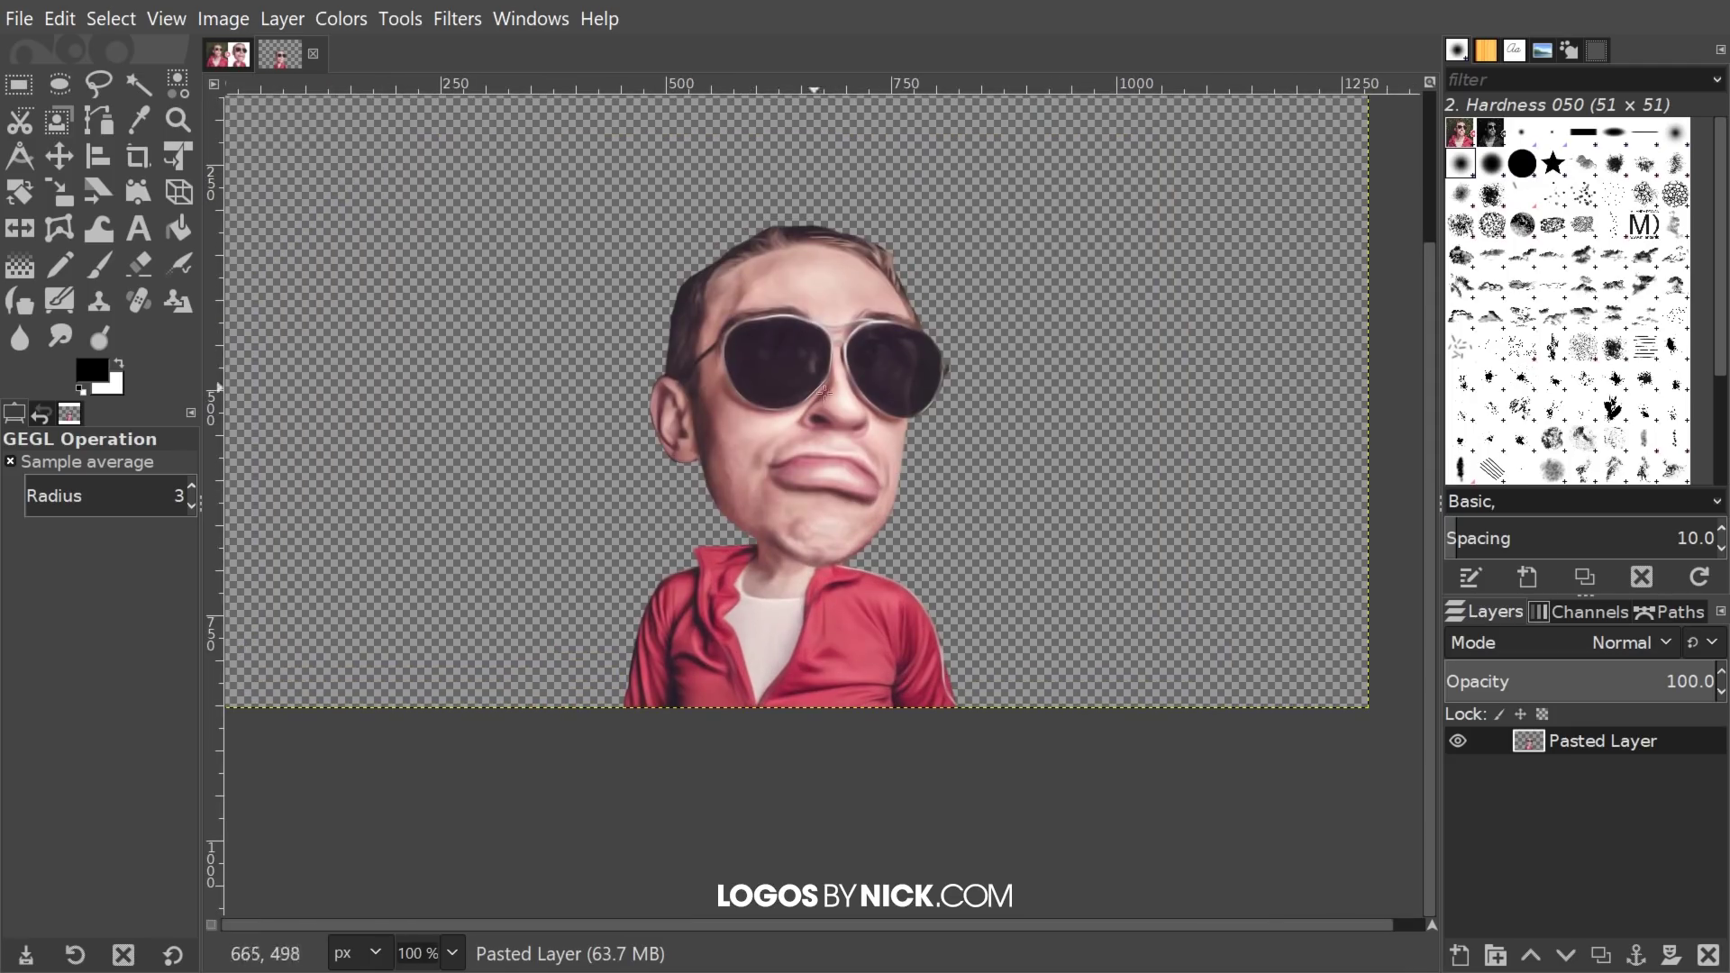
{"action": "left_click_drag", "start_coordinate": [830, 391], "coordinate": [787, 413]}
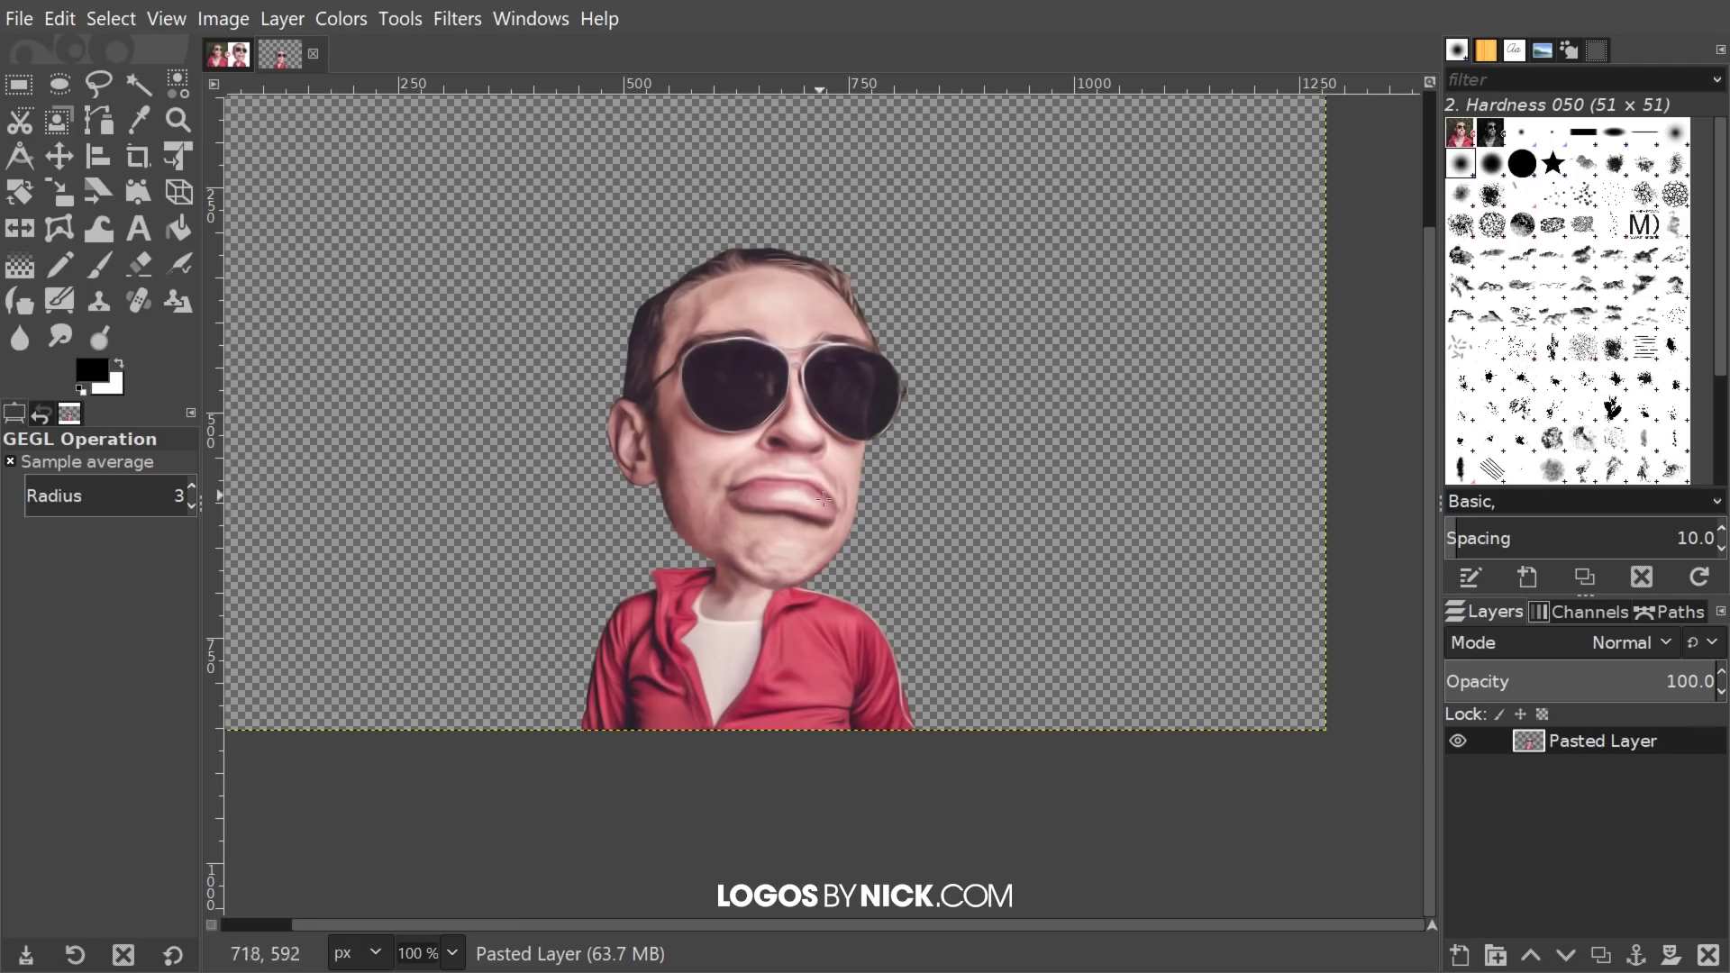
{"action": "left_click", "coordinate": [446, 16]}
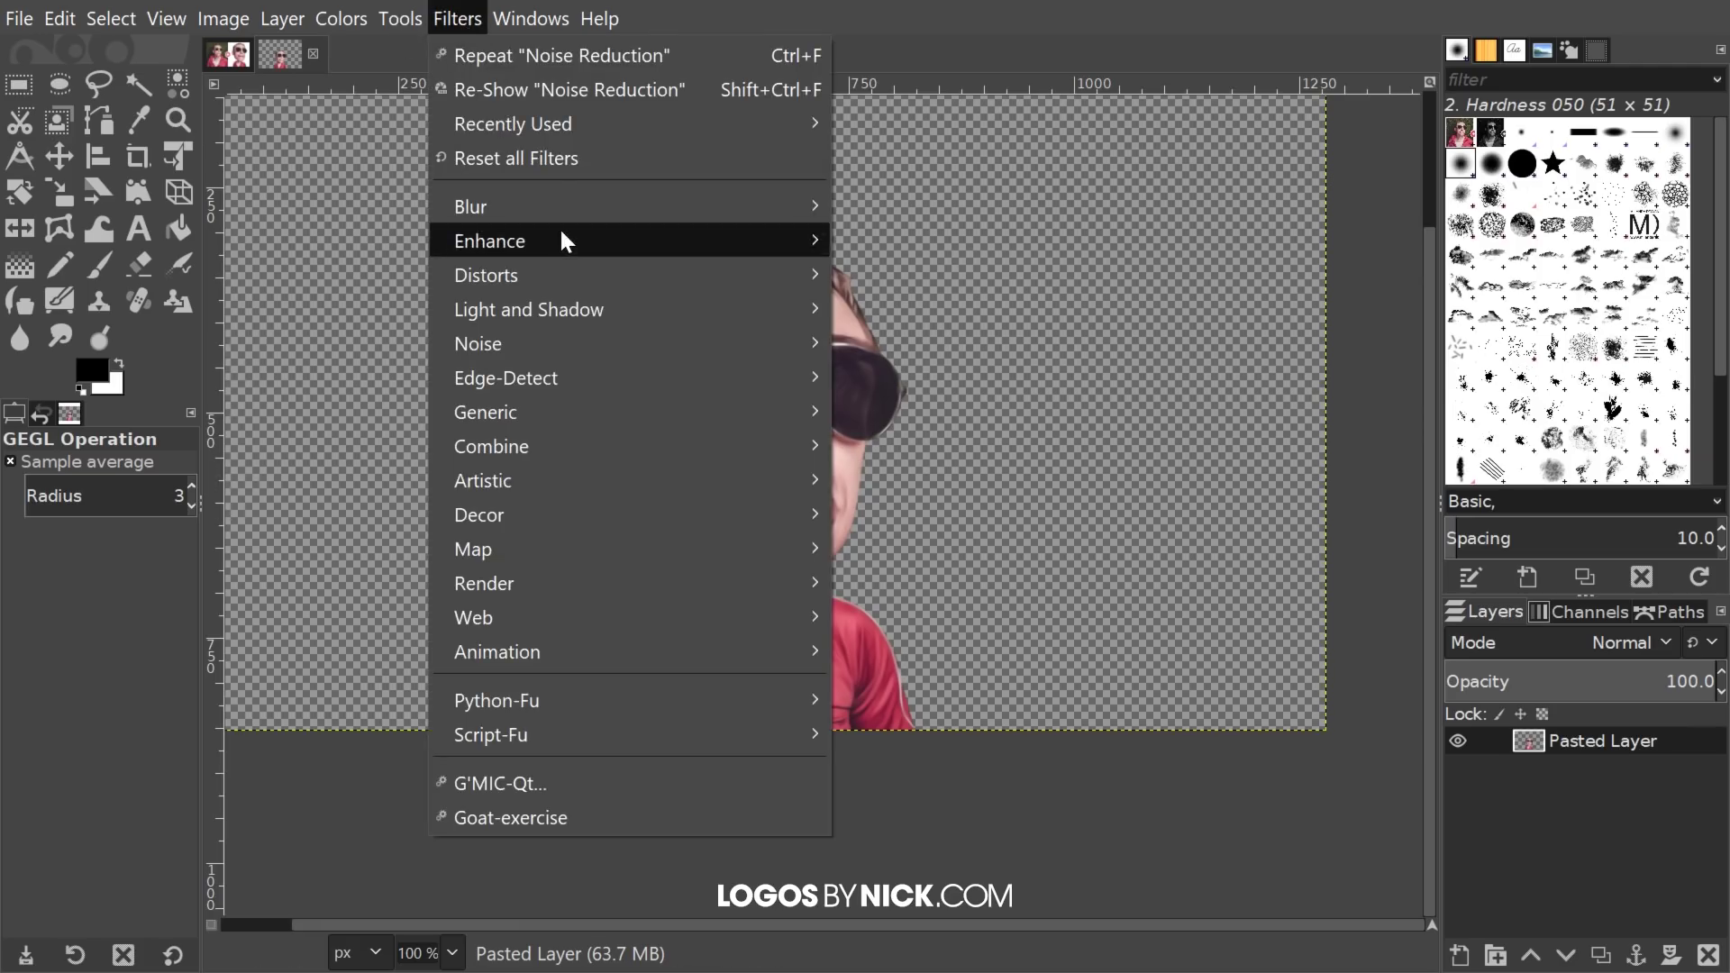
{"action": "mouse_move", "coordinate": [559, 239]}
{"action": "left_click", "coordinate": [921, 444]}
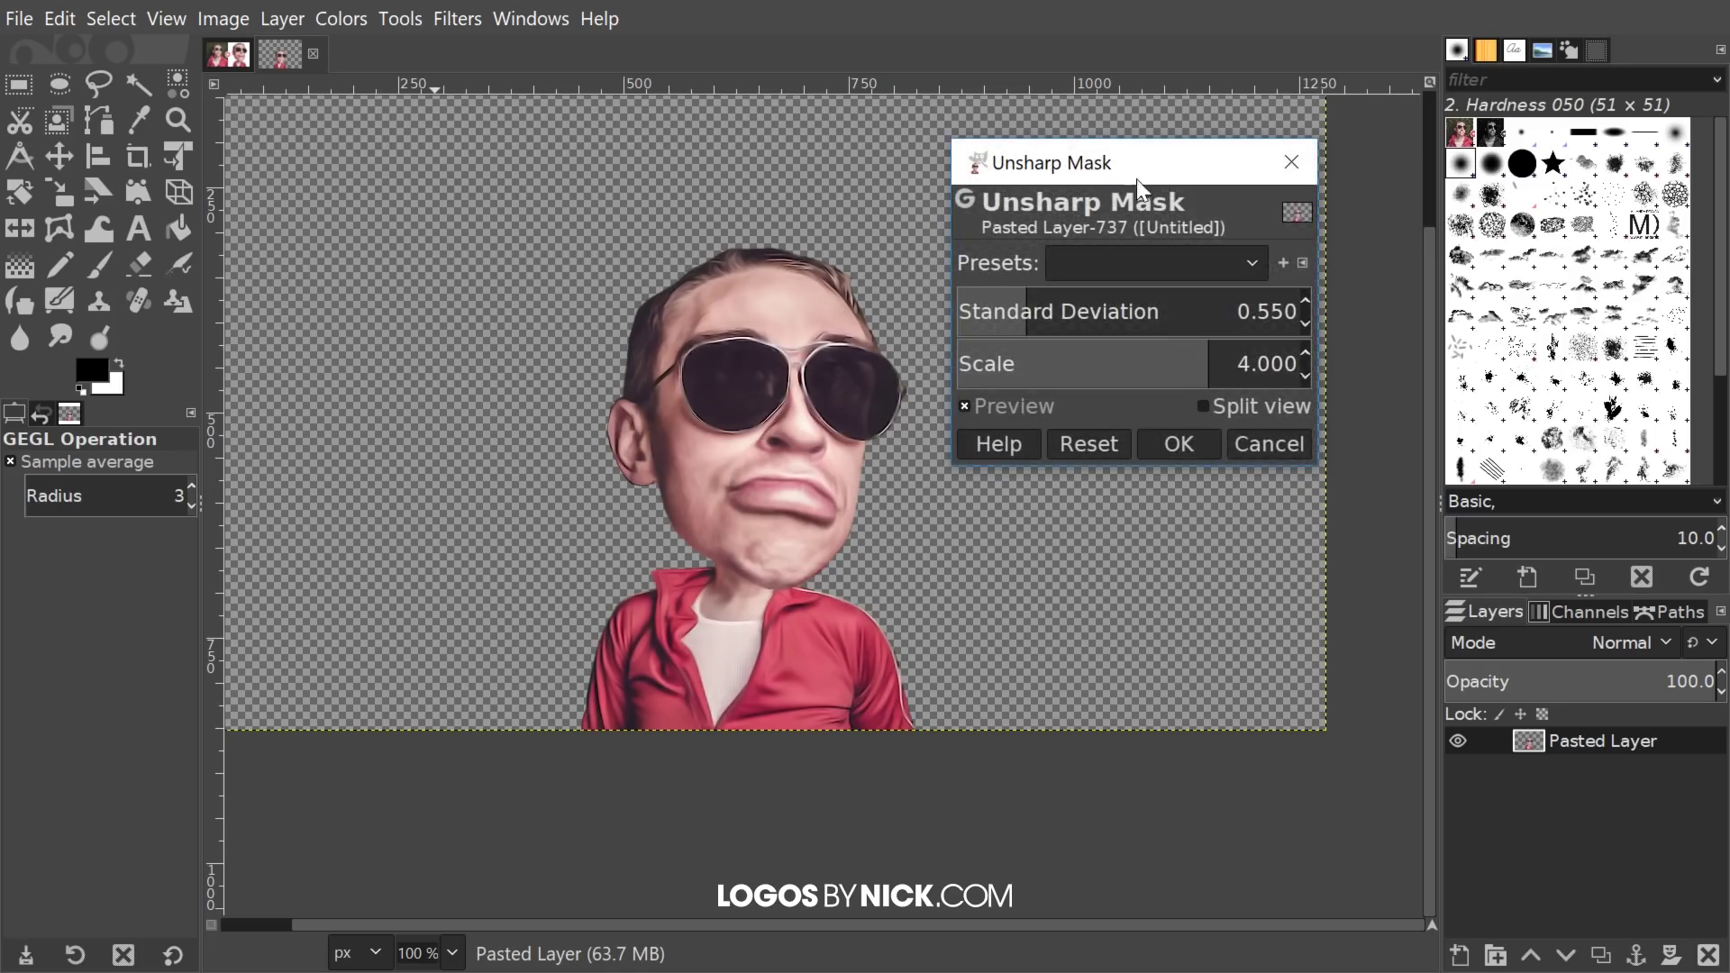
{"action": "left_click_drag", "start_coordinate": [1137, 178], "coordinate": [1178, 203]}
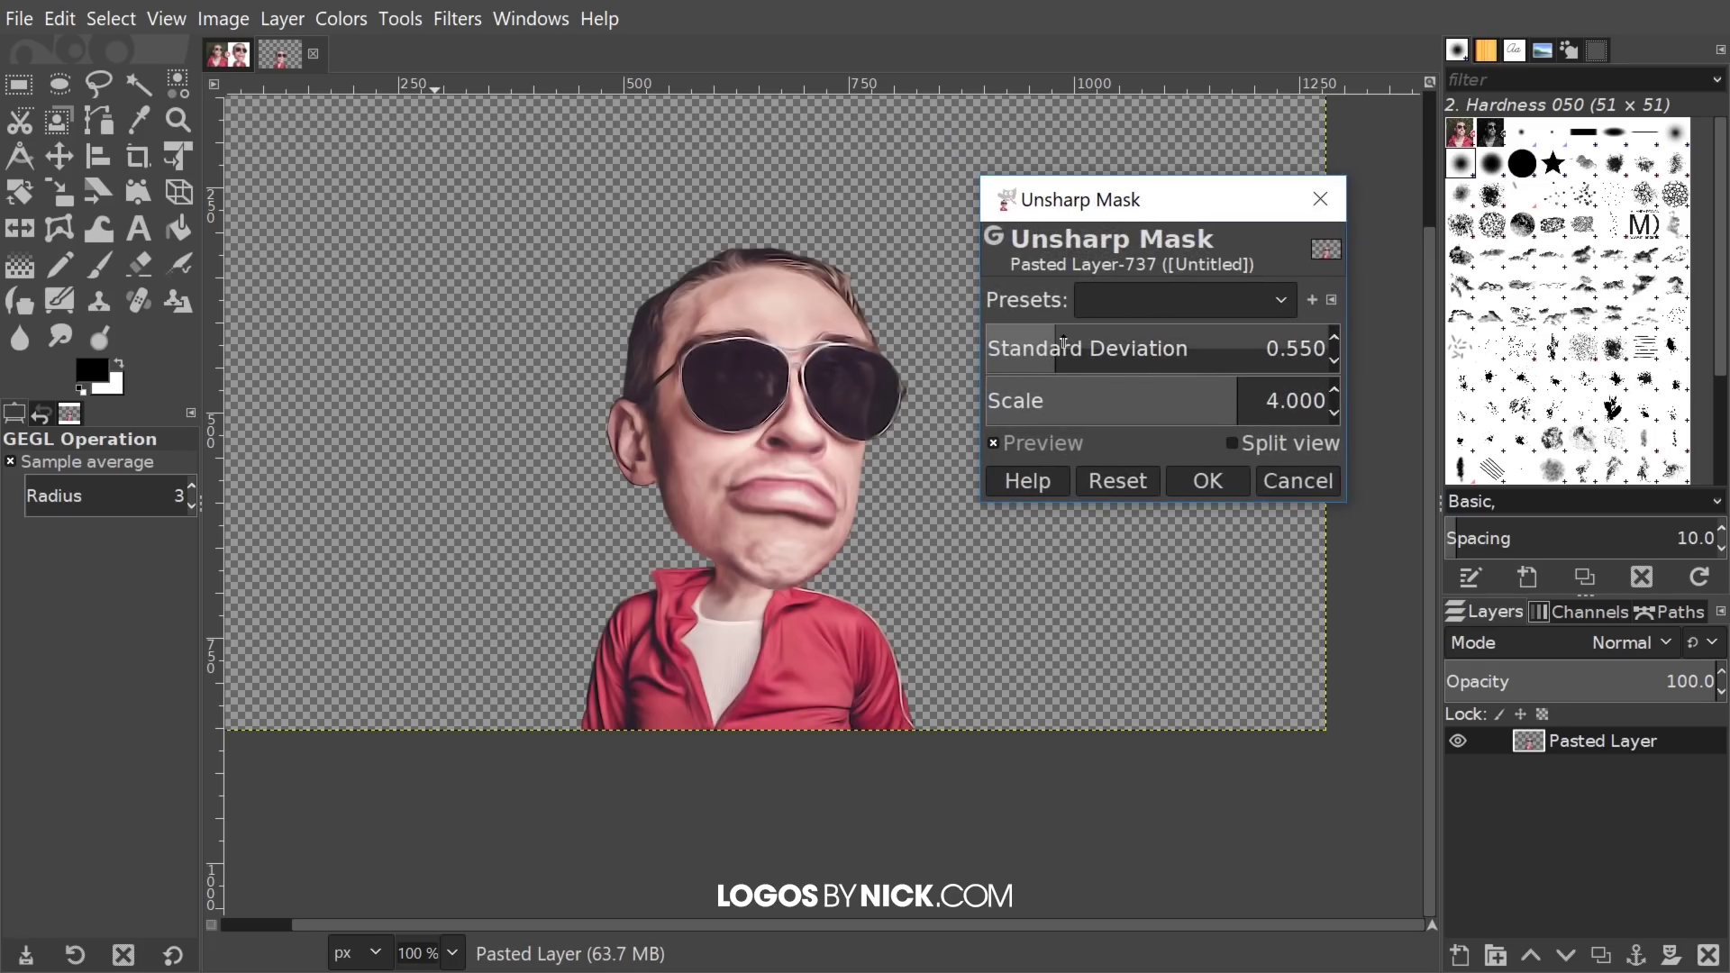
{"action": "mouse_move", "coordinate": [1063, 343]}
{"action": "left_mouse_down"}
{"action": "mouse_move", "coordinate": [1160, 352]}
{"action": "mouse_move", "coordinate": [1037, 355]}
{"action": "mouse_move", "coordinate": [1081, 360]}
{"action": "left_mouse_up"}
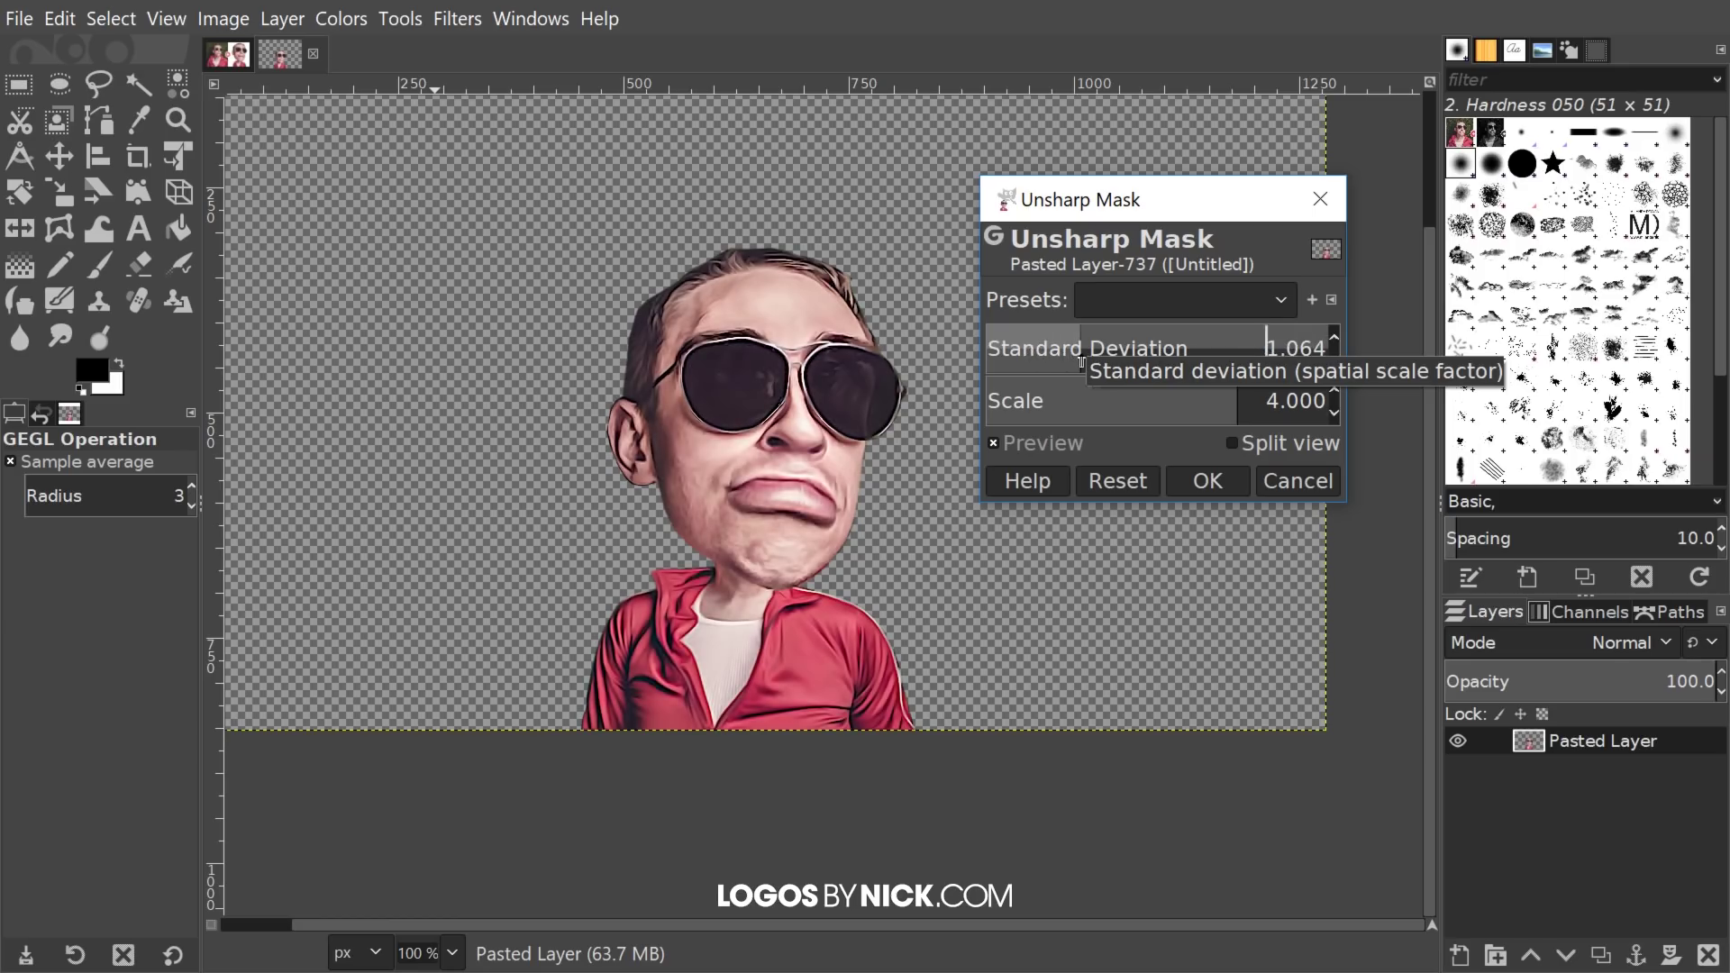
{"action": "left_click", "coordinate": [1206, 478]}
Step: Apply the G'MIC-Qt Smooth [anisotropic] filter to the caricature layer
{"action": "left_click_drag", "start_coordinate": [1027, 523], "coordinate": [1045, 563]}
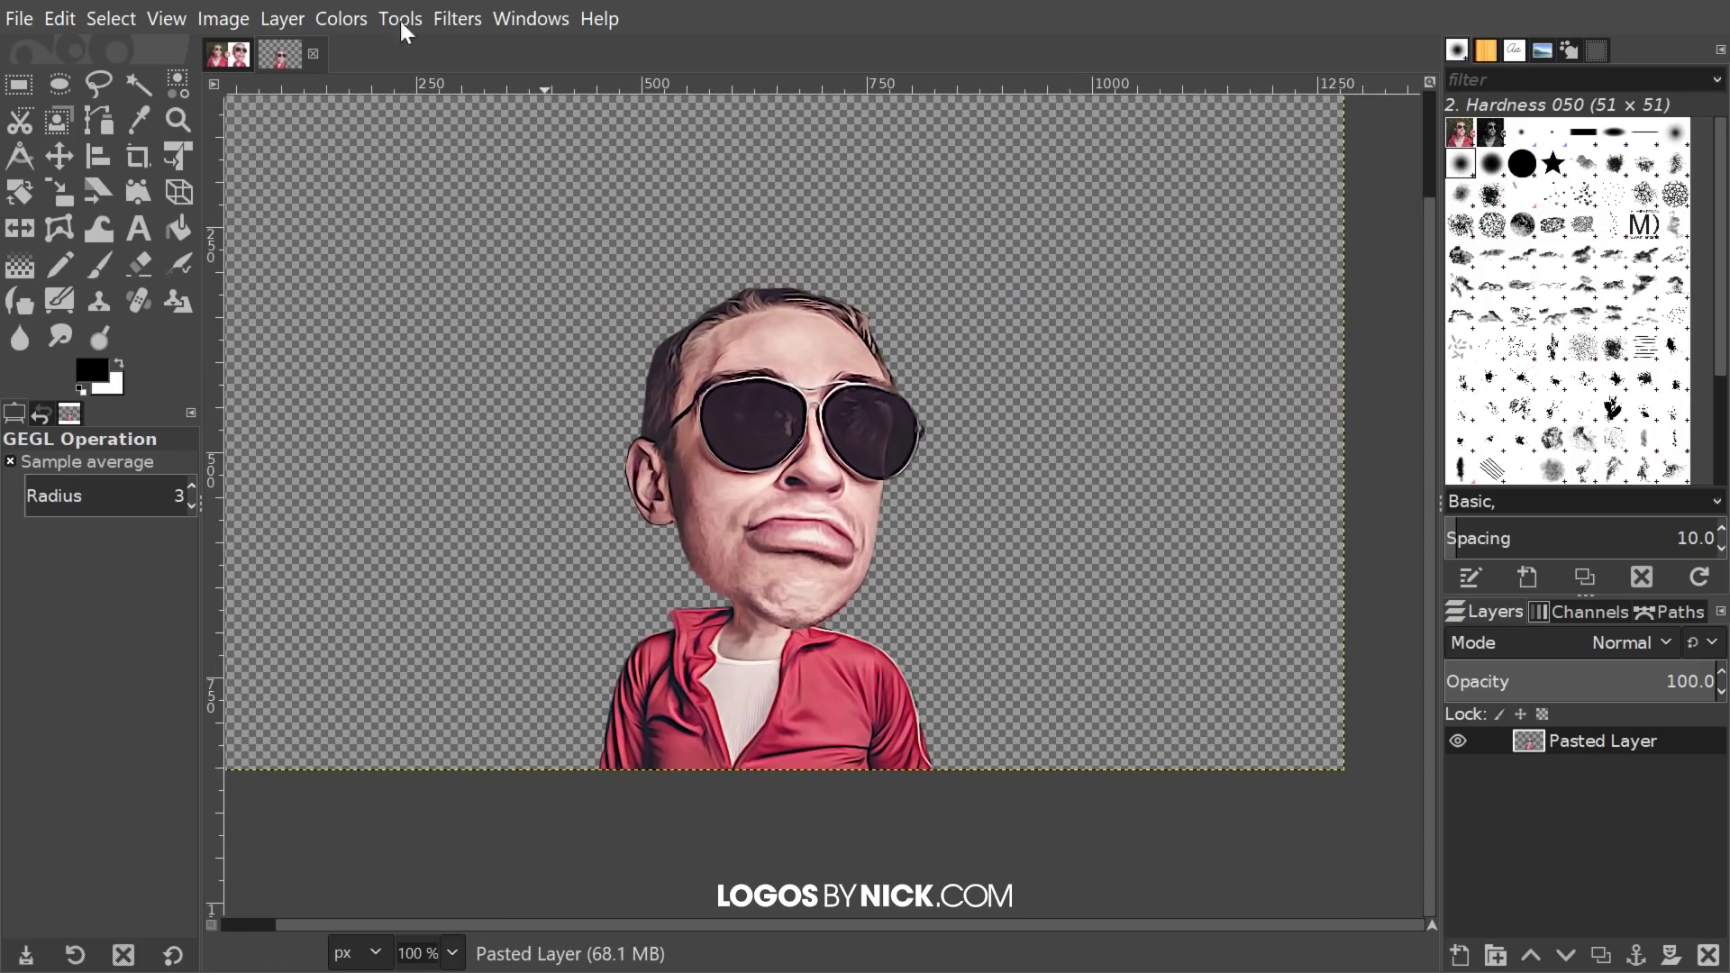
{"action": "left_click", "coordinate": [449, 18]}
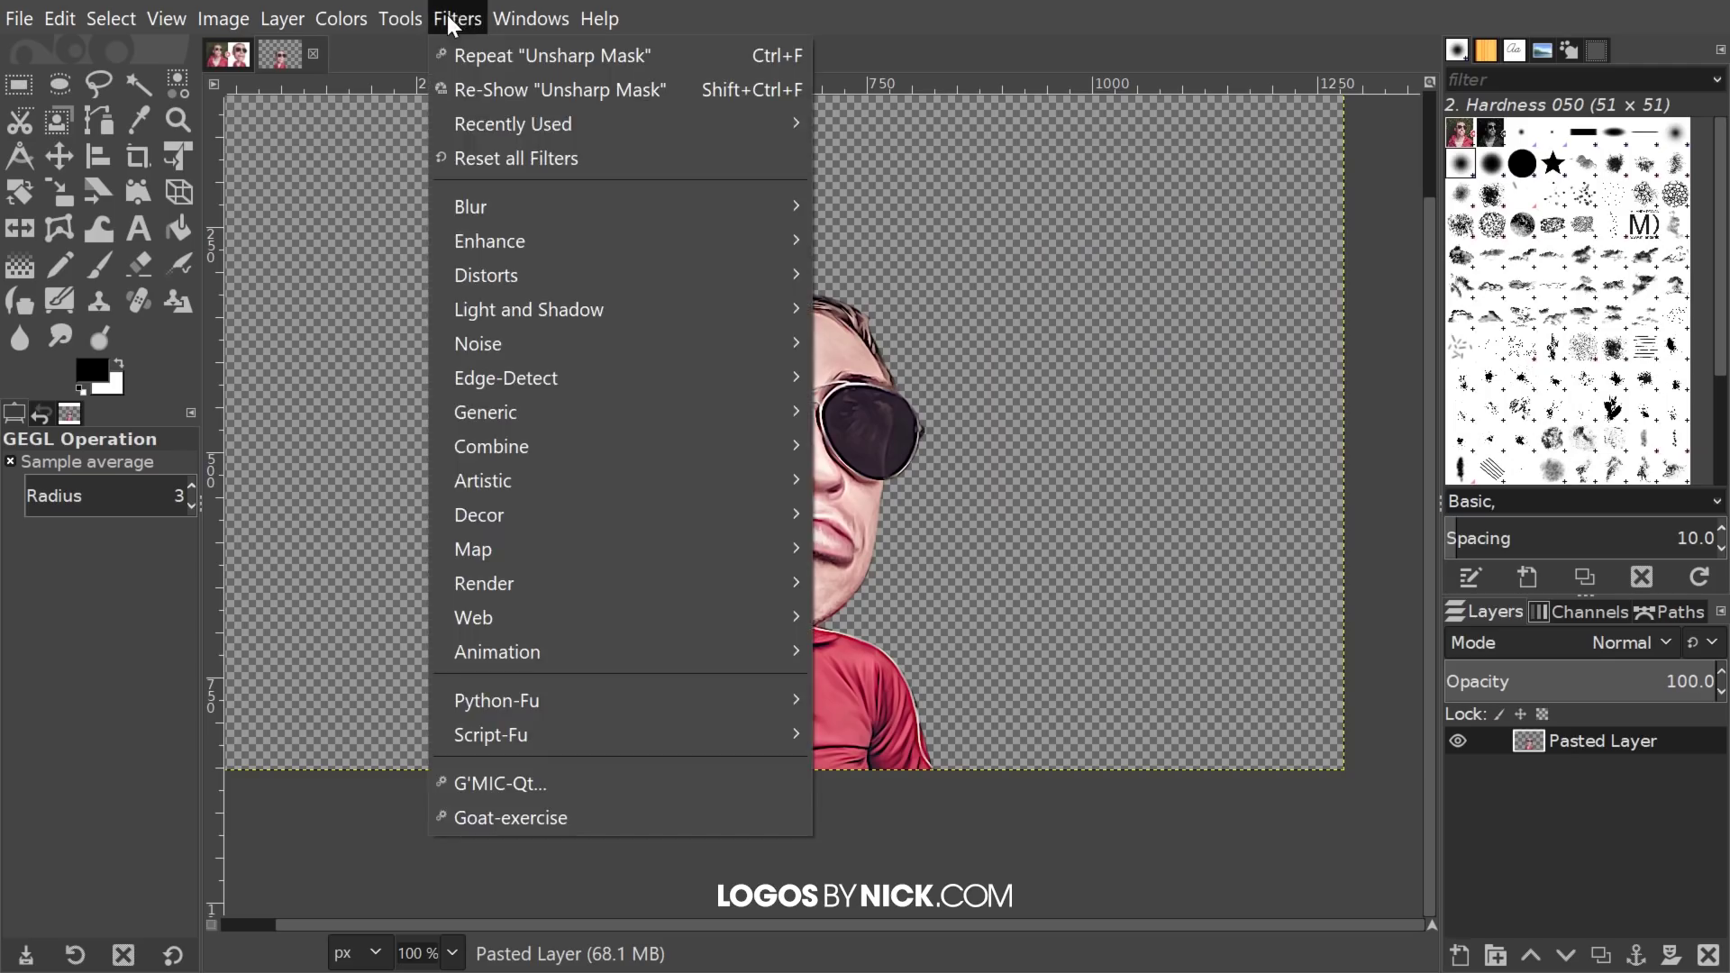
{"action": "left_click", "coordinate": [521, 784]}
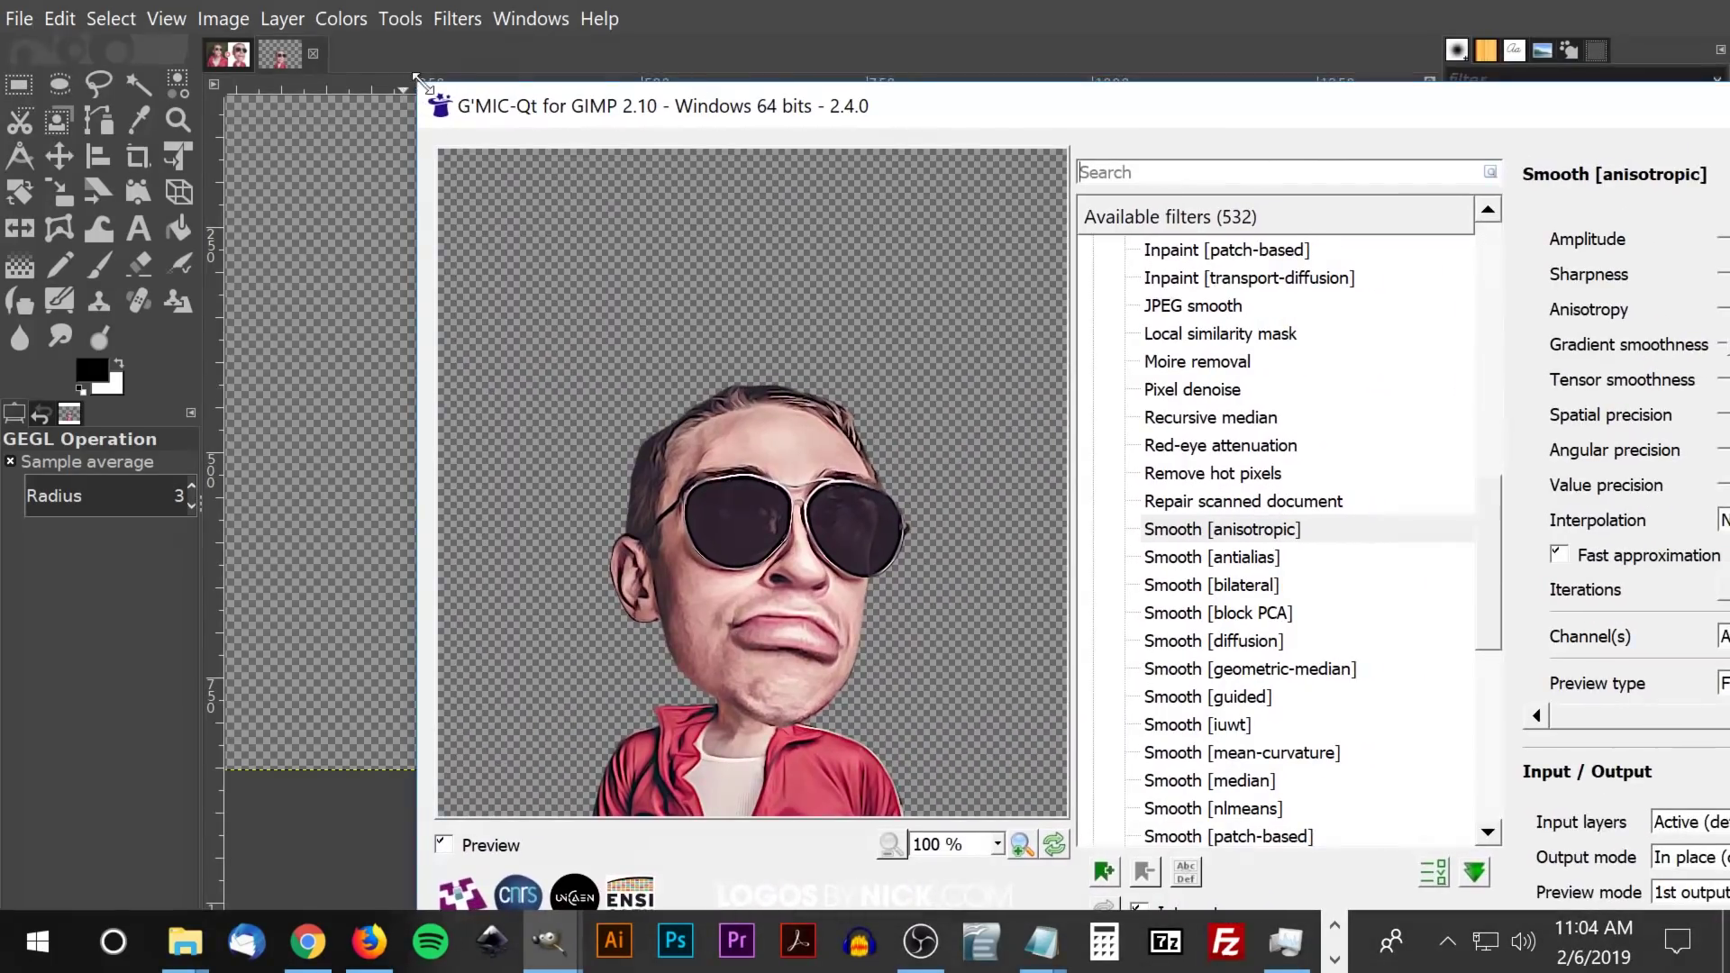
{"action": "left_click_drag", "start_coordinate": [423, 83], "coordinate": [897, 301]}
{"action": "left_click_drag", "start_coordinate": [1088, 319], "coordinate": [559, 53]}
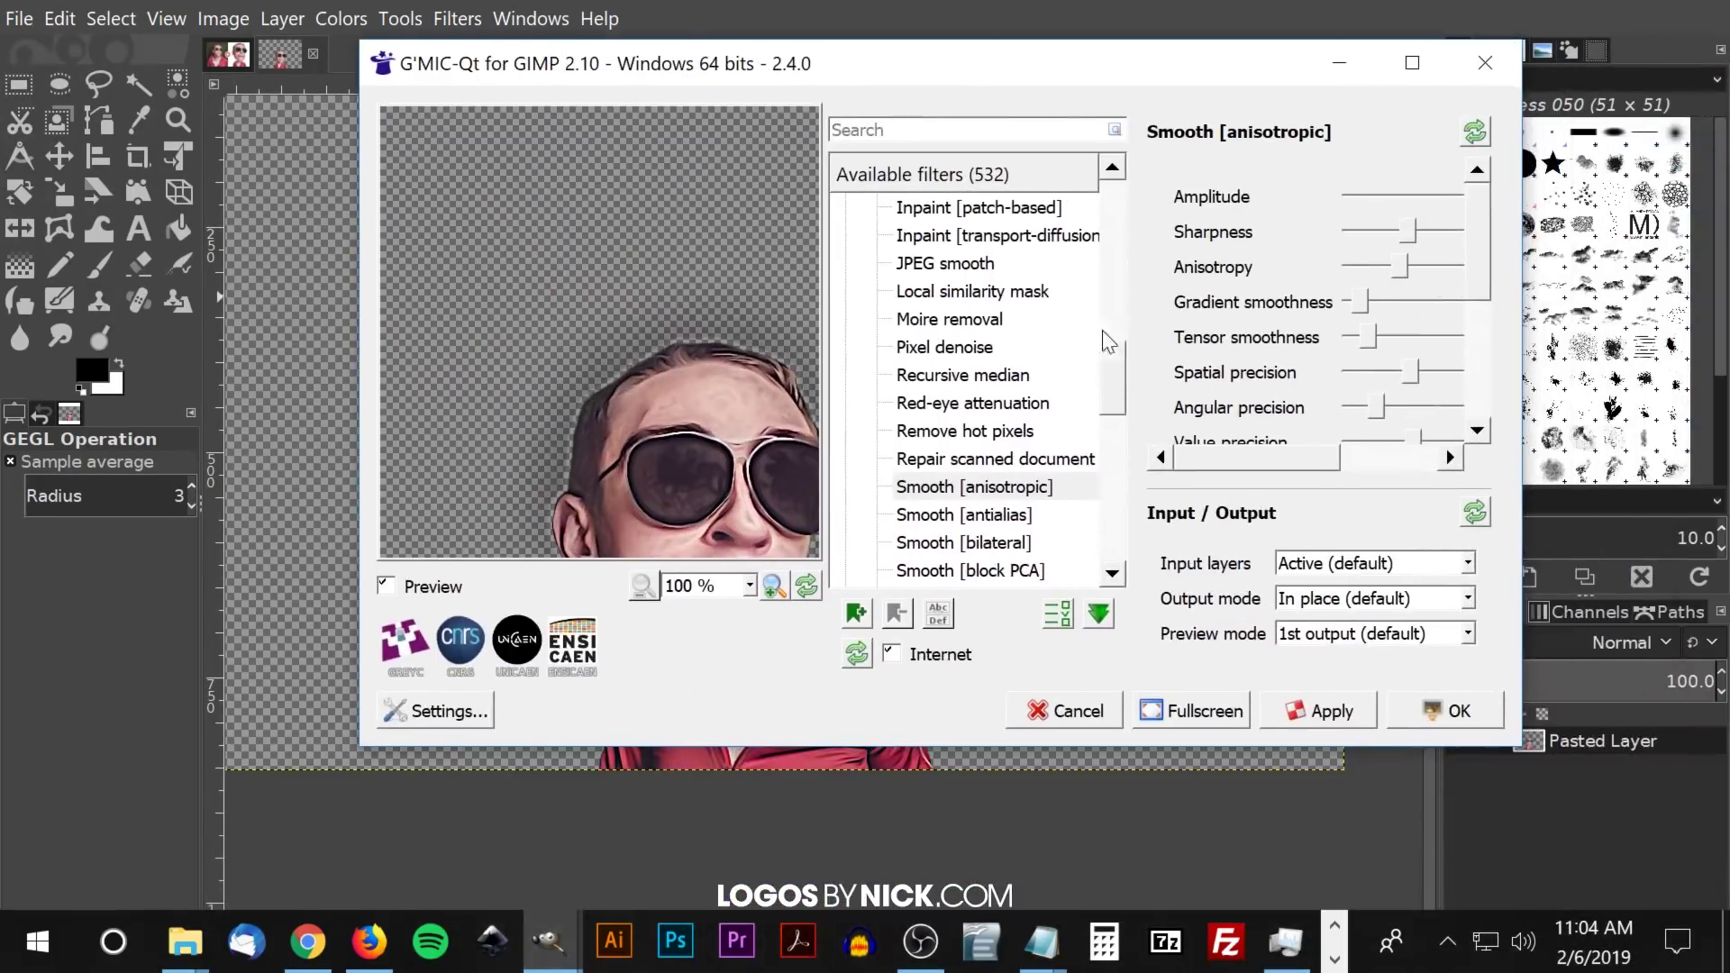
{"action": "left_click_drag", "start_coordinate": [1118, 373], "coordinate": [1056, 462]}
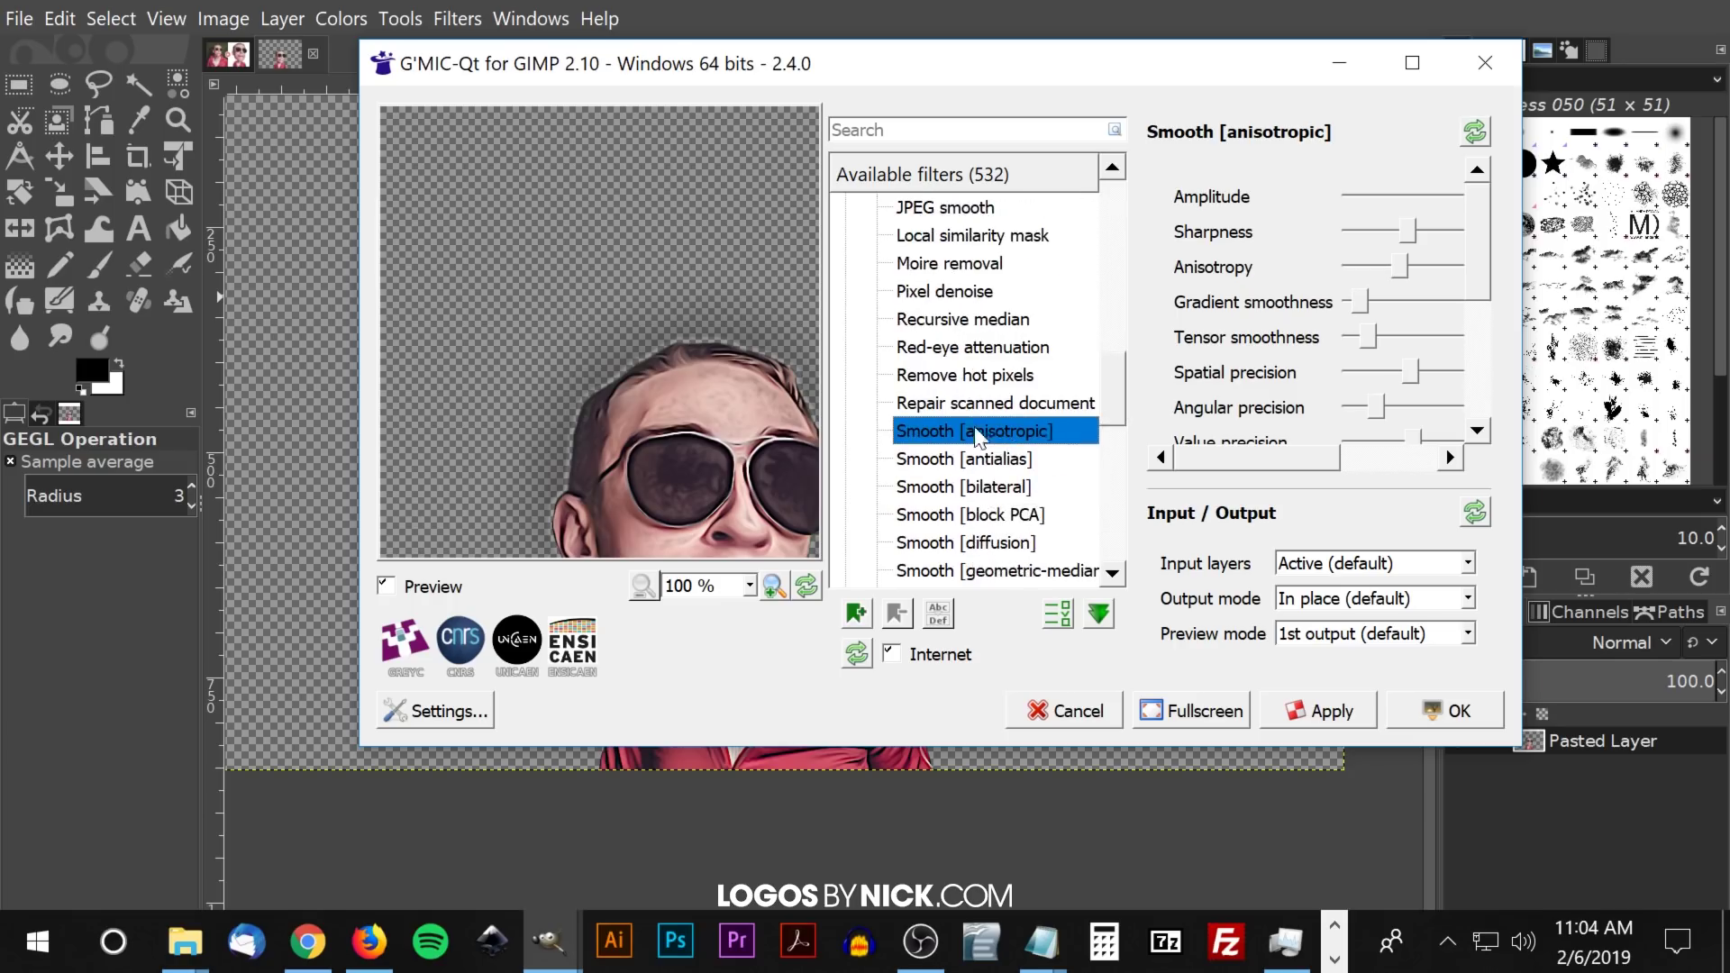
{"action": "left_click", "coordinate": [1455, 717]}
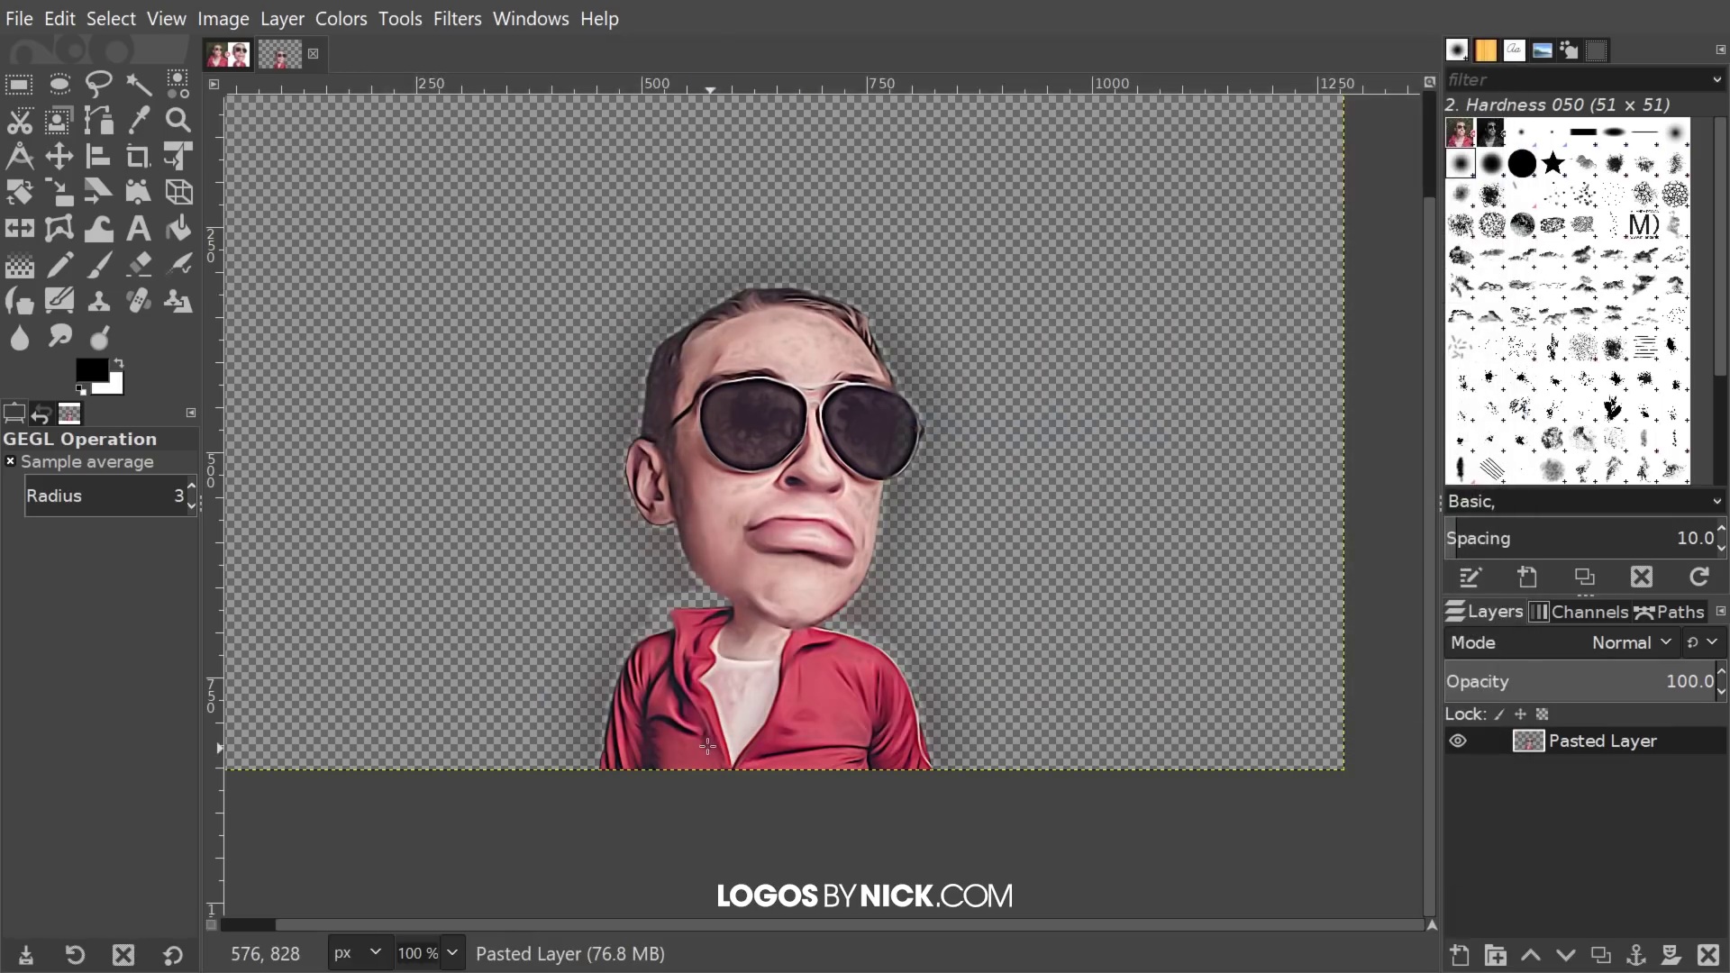
Step: Apply Noise Reduction to the smoothed caricature again, at a reduced strength below 12
{"action": "scroll", "coordinate": [1000, 614], "scroll_direction": "down", "scroll_amount": 1}
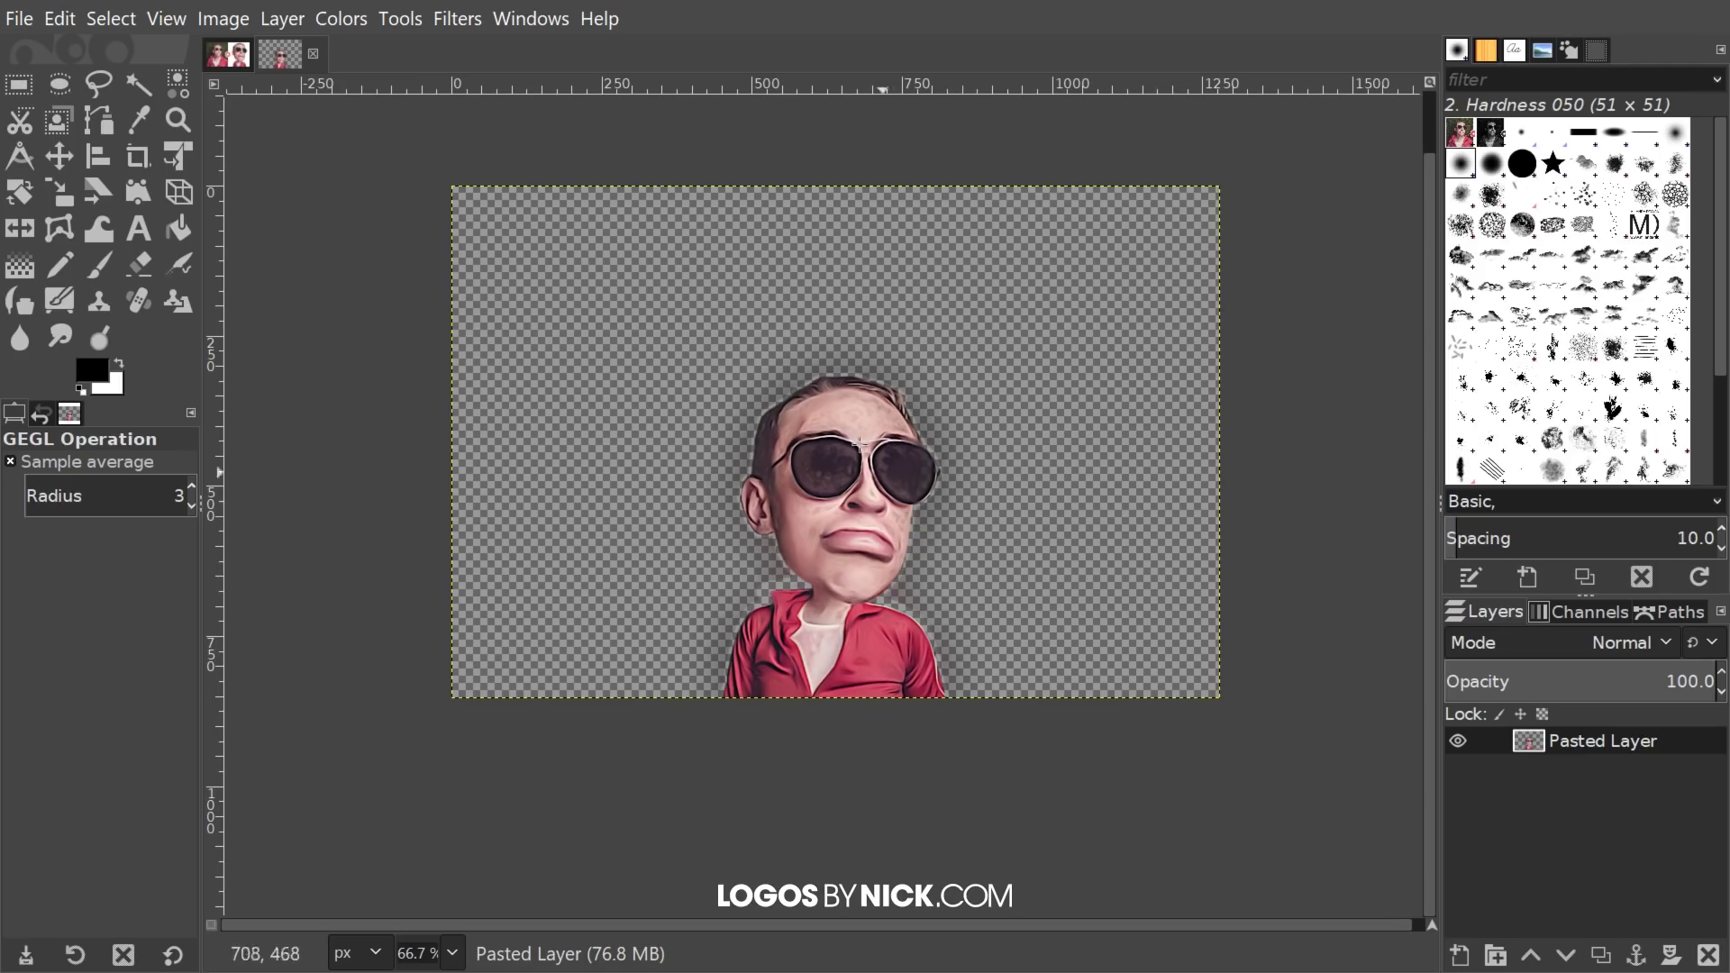
{"action": "left_click", "coordinate": [446, 20]}
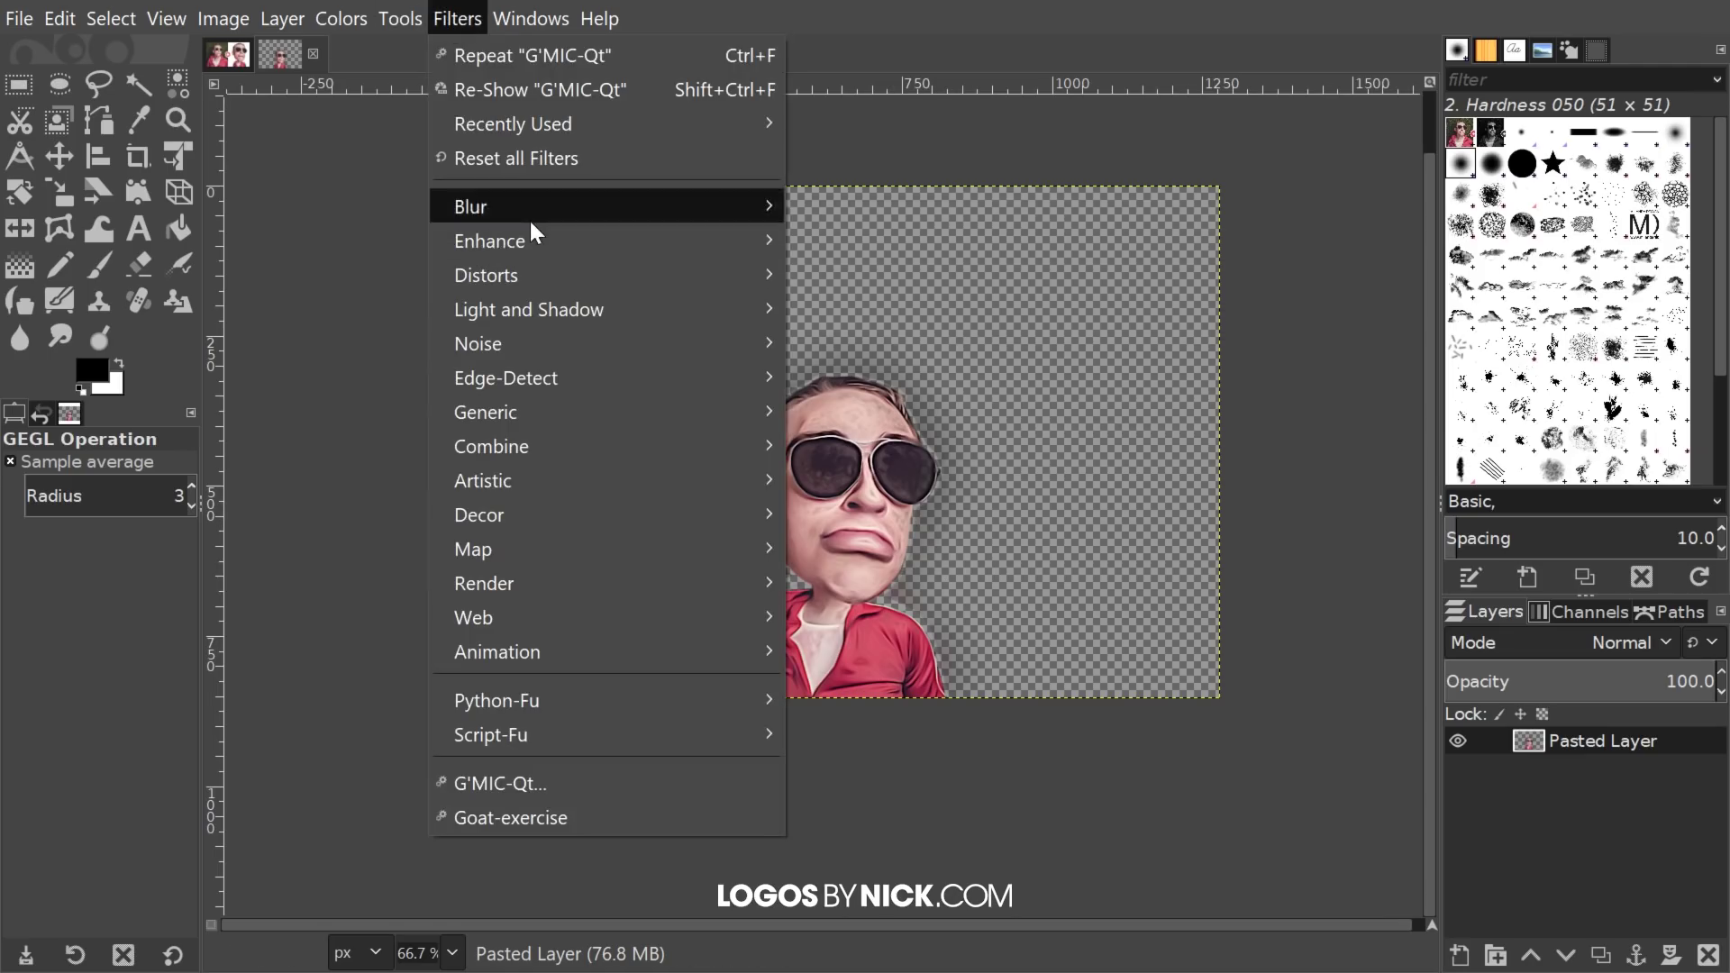
{"action": "mouse_move", "coordinate": [535, 236]}
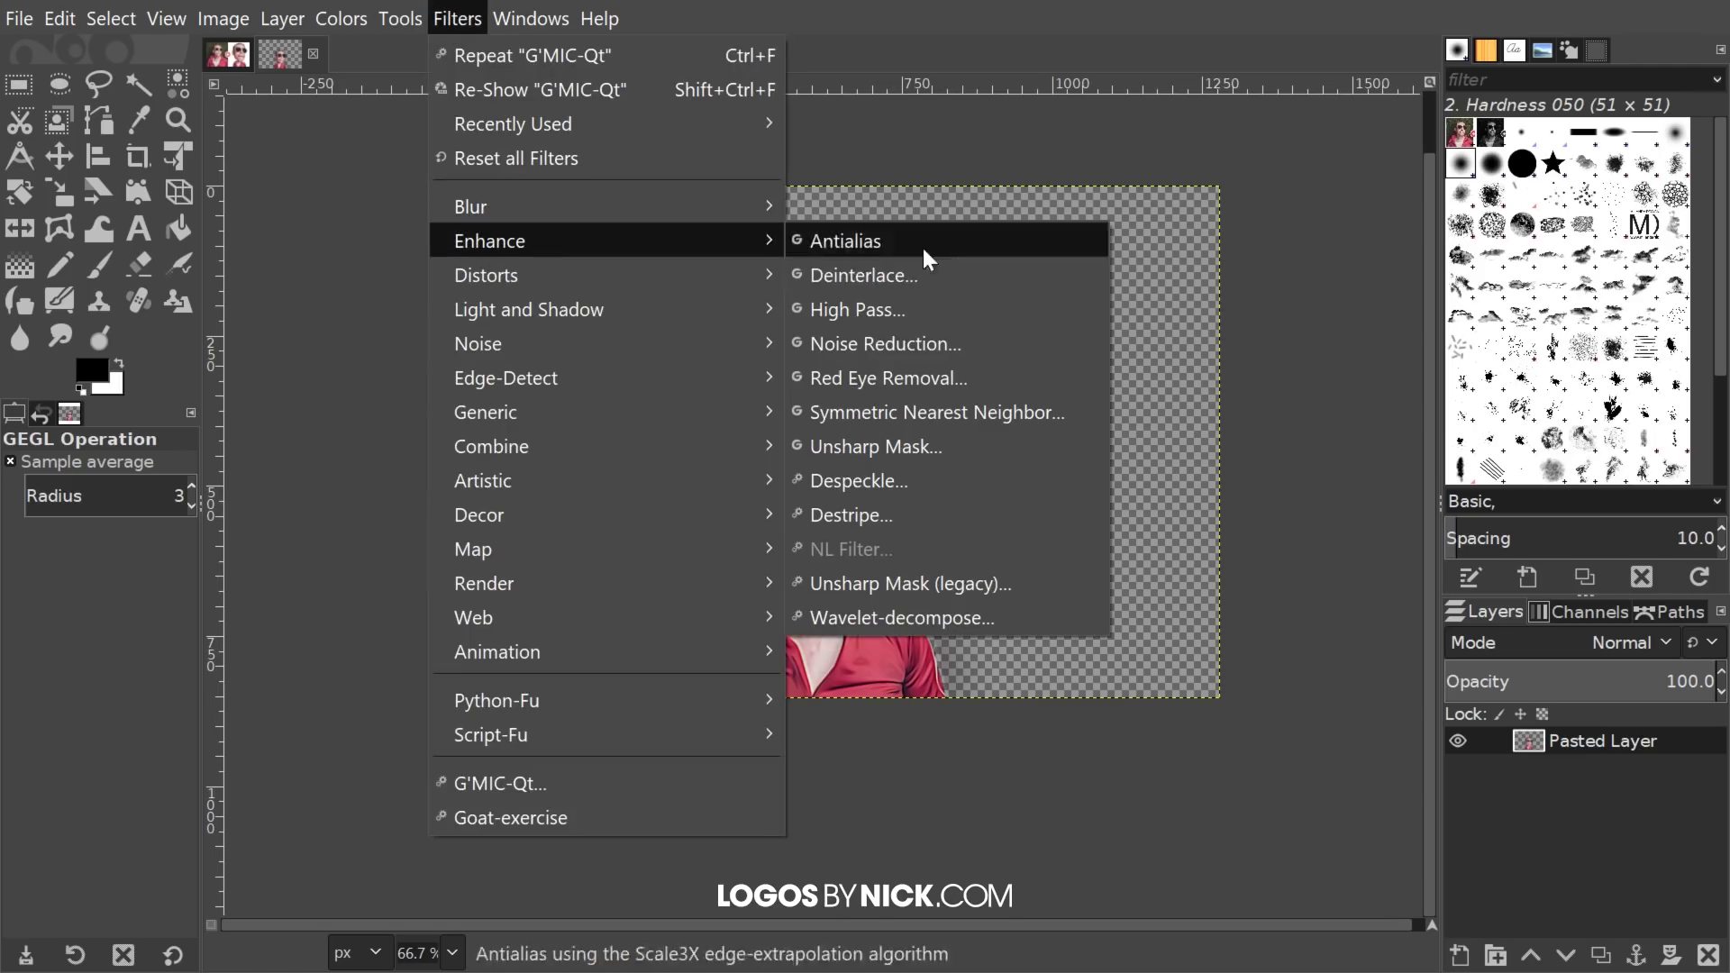
{"action": "left_click", "coordinate": [936, 343]}
{"action": "left_click", "coordinate": [1300, 348]}
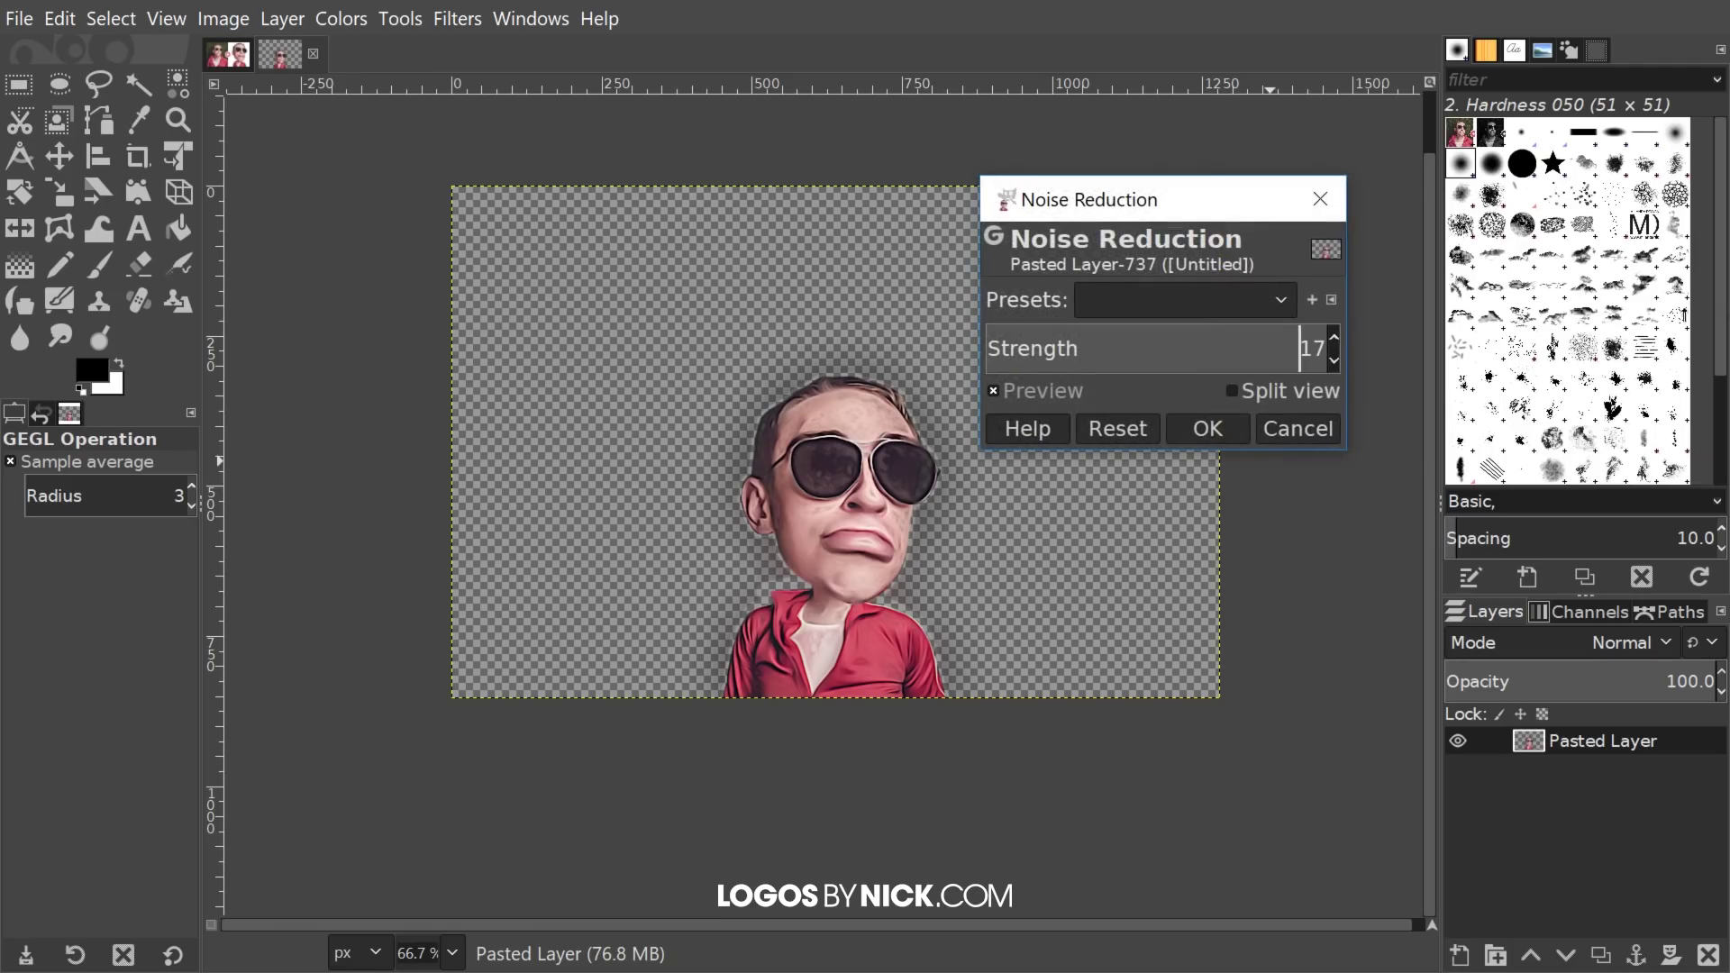
{"action": "left_click_drag", "start_coordinate": [1101, 188], "coordinate": [639, 204]}
{"action": "scroll", "coordinate": [655, 367], "scroll_direction": "down", "scroll_amount": 5}
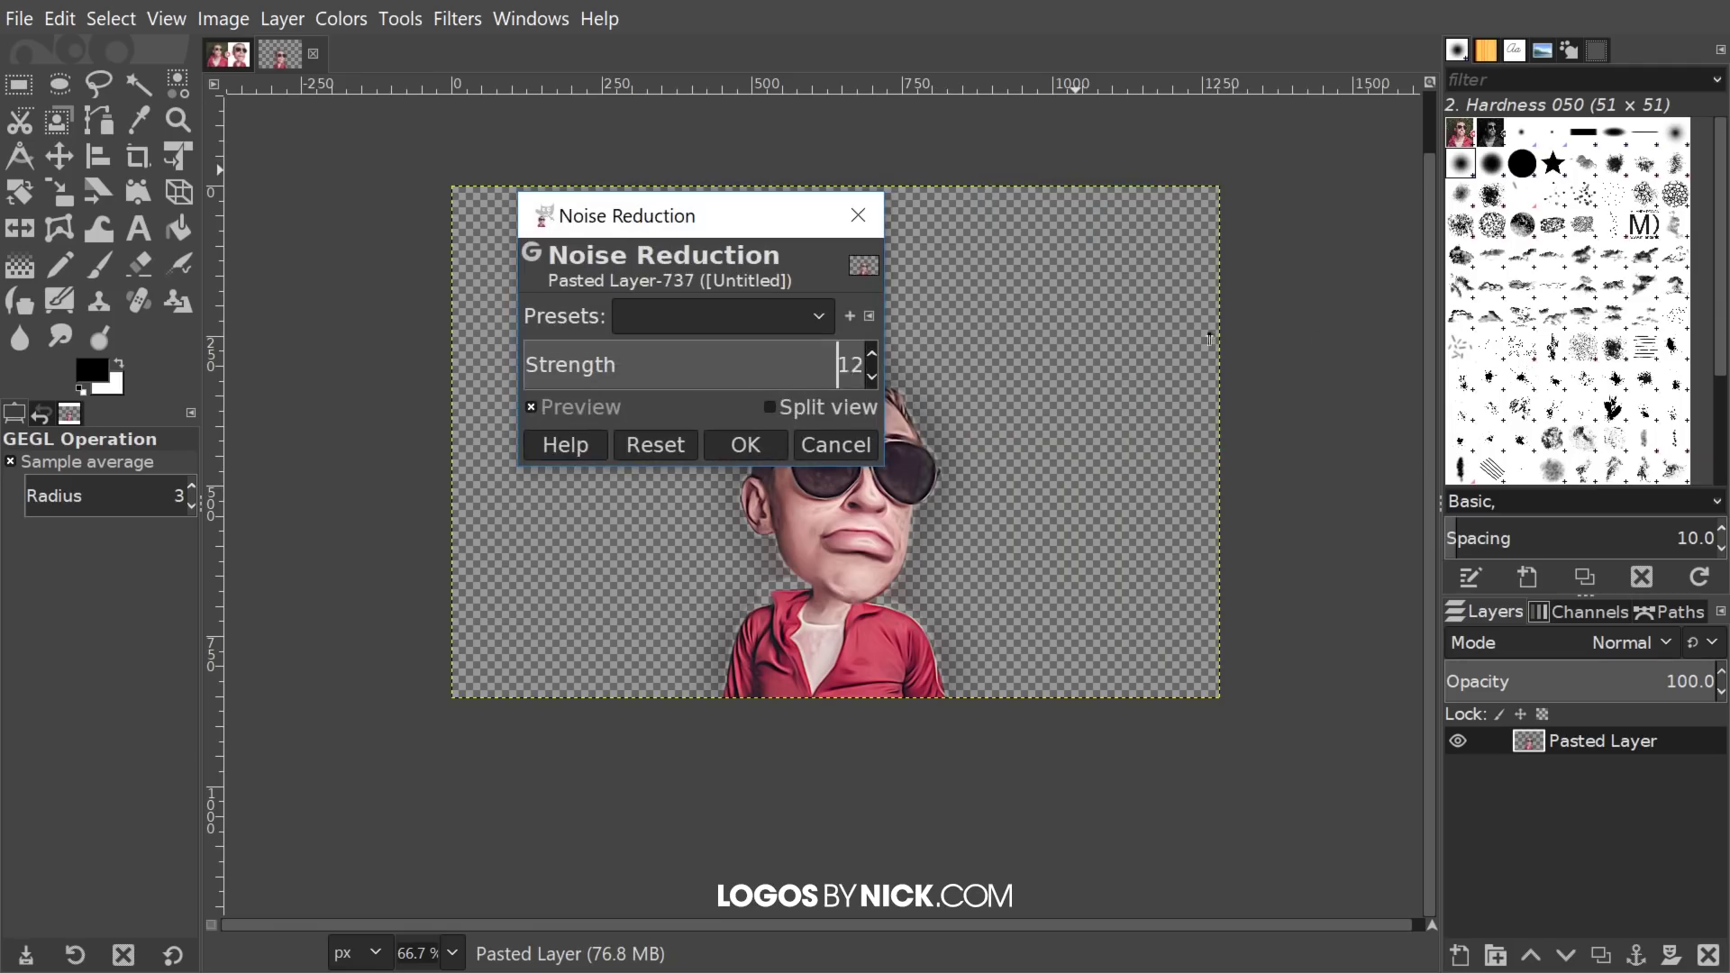
{"action": "scroll", "coordinate": [645, 344], "scroll_direction": "down", "scroll_amount": 6}
{"action": "left_click", "coordinate": [757, 444]}
Step: Sharpen the denoised caricature a second time with the Unsharp Mask filter
{"action": "left_click_drag", "start_coordinate": [889, 510], "coordinate": [860, 501]}
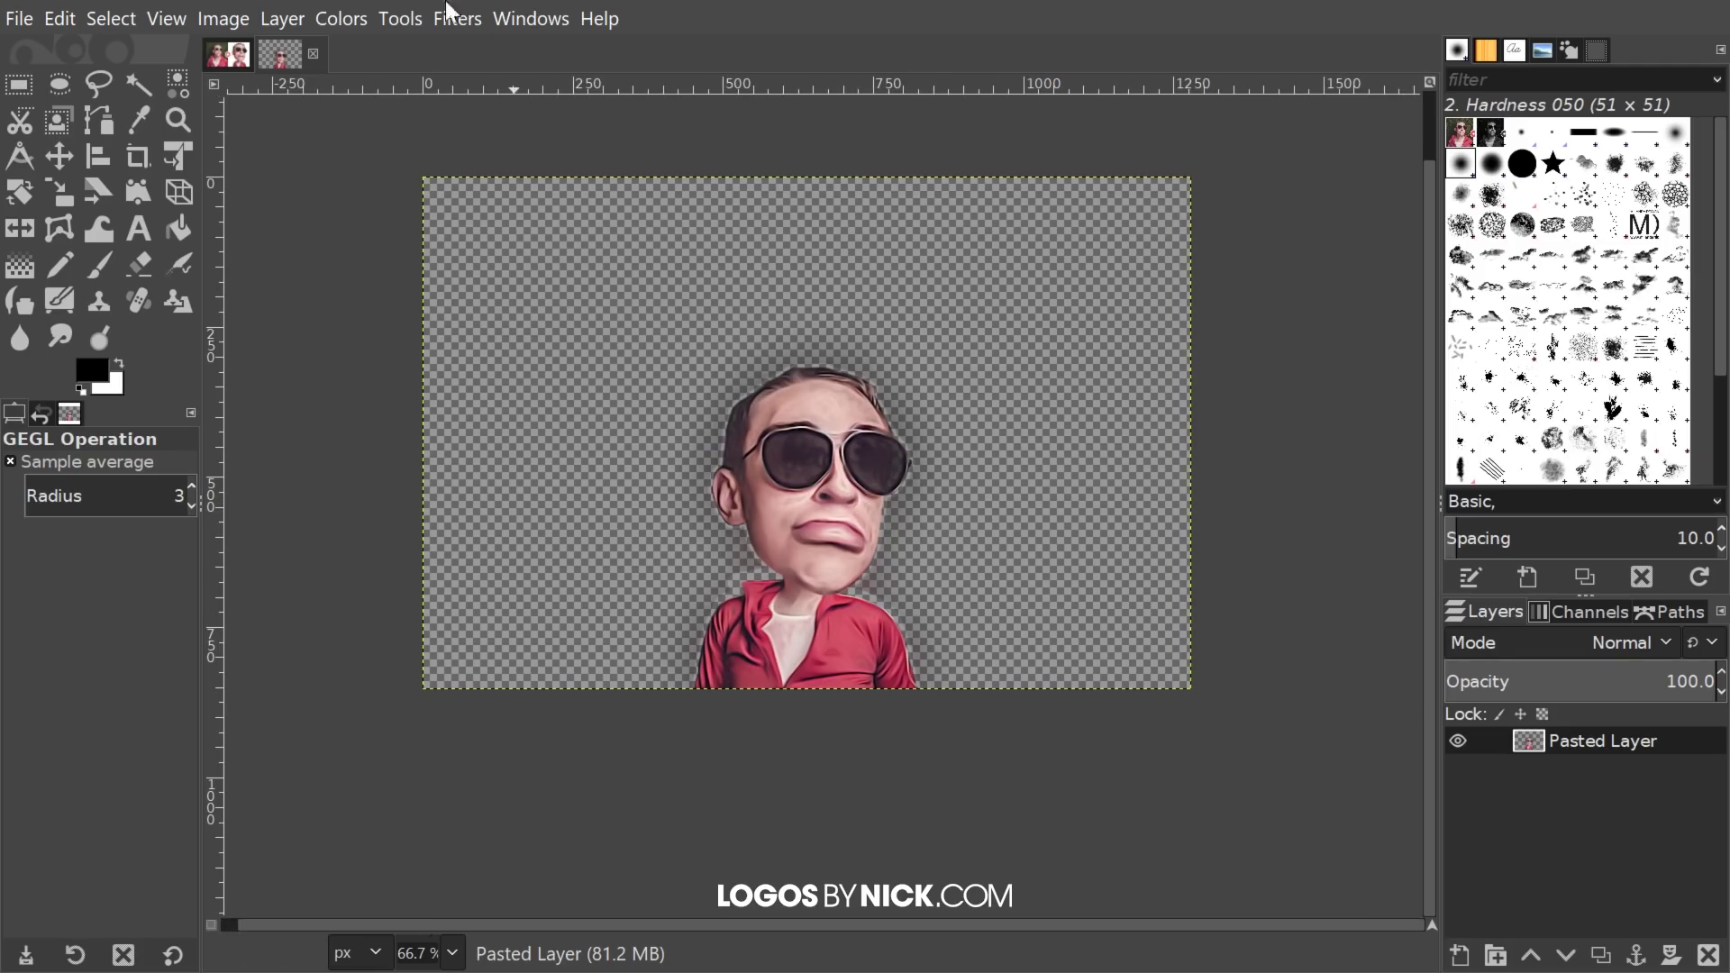
{"action": "left_click", "coordinate": [465, 14]}
{"action": "mouse_move", "coordinate": [535, 236]}
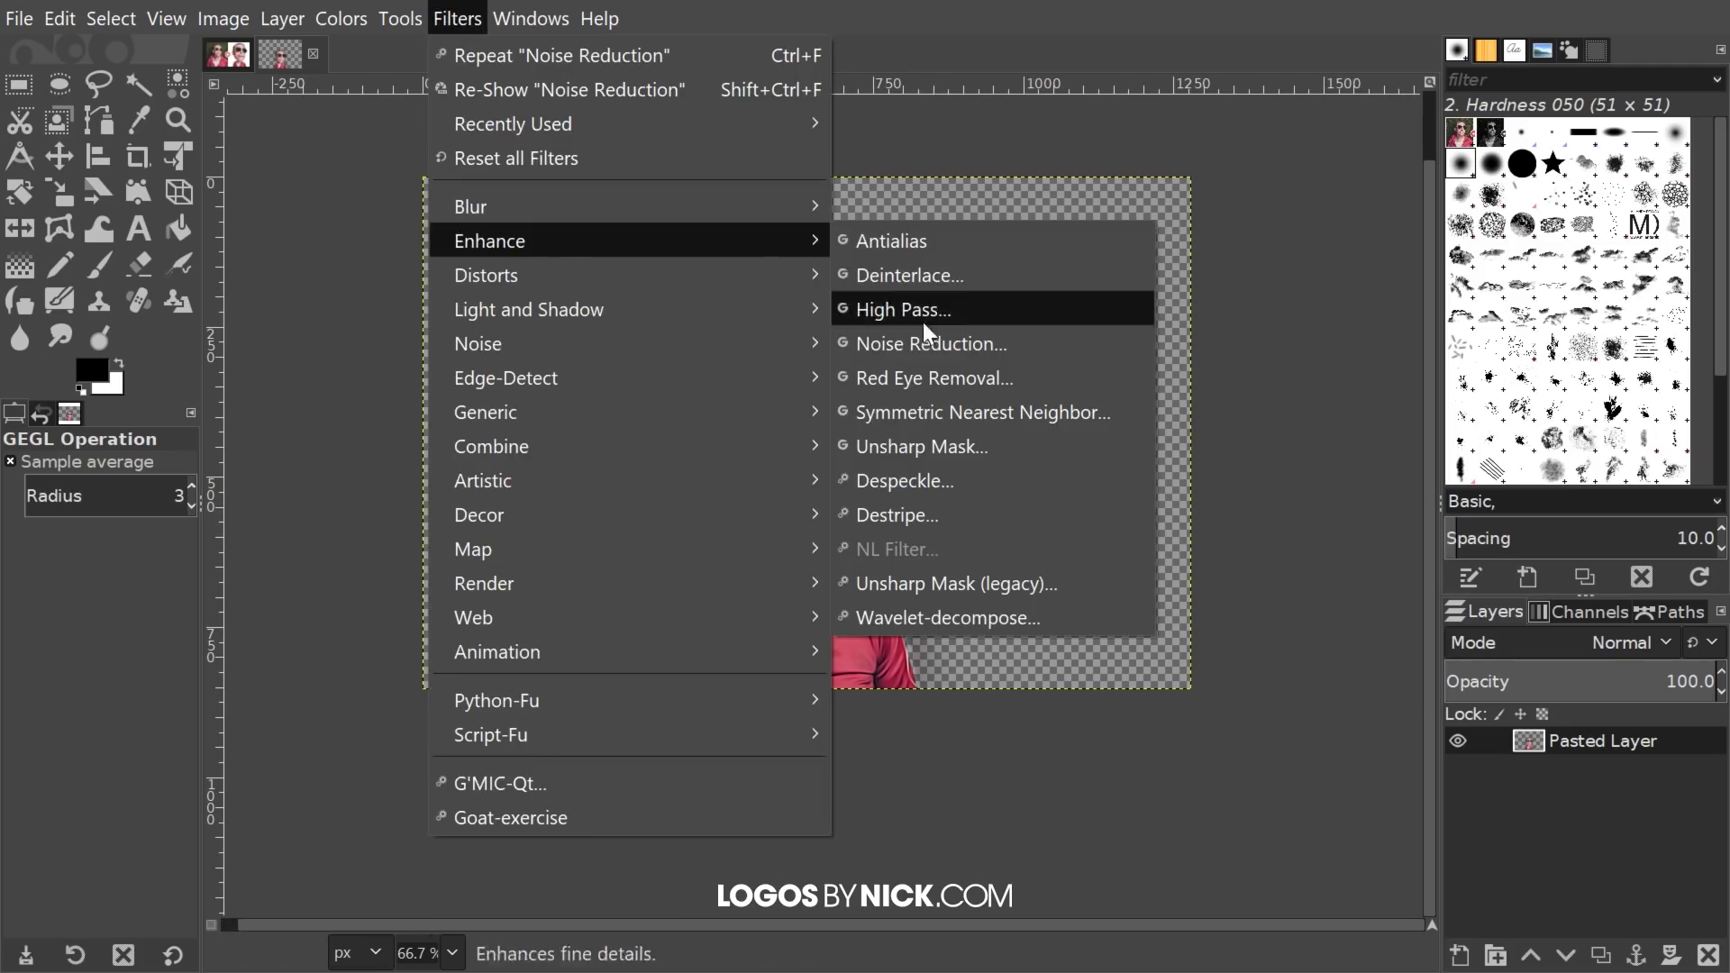
{"action": "left_click", "coordinate": [937, 444]}
{"action": "left_click_drag", "start_coordinate": [602, 223], "coordinate": [1020, 151]}
{"action": "left_click_drag", "start_coordinate": [1016, 270], "coordinate": [1044, 283]}
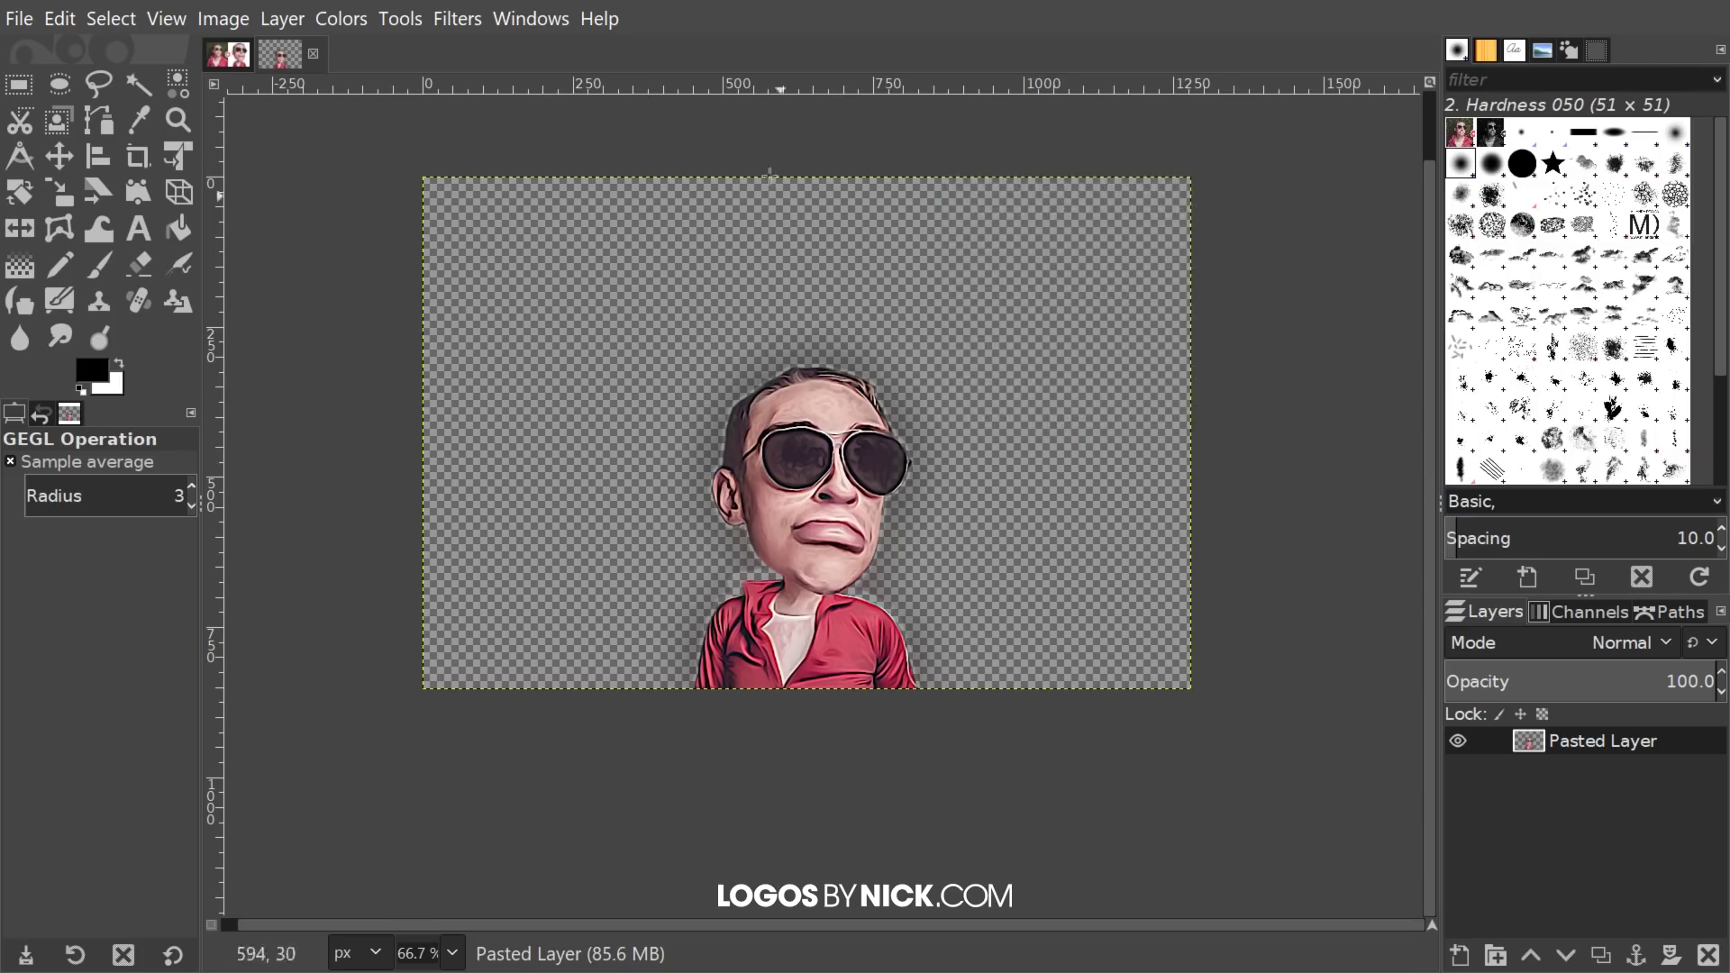
Step: Apply the G'MIC-Qt Smooth [anisotropic] filter a second time to the re-sharpened caricature
{"action": "left_click", "coordinate": [459, 20]}
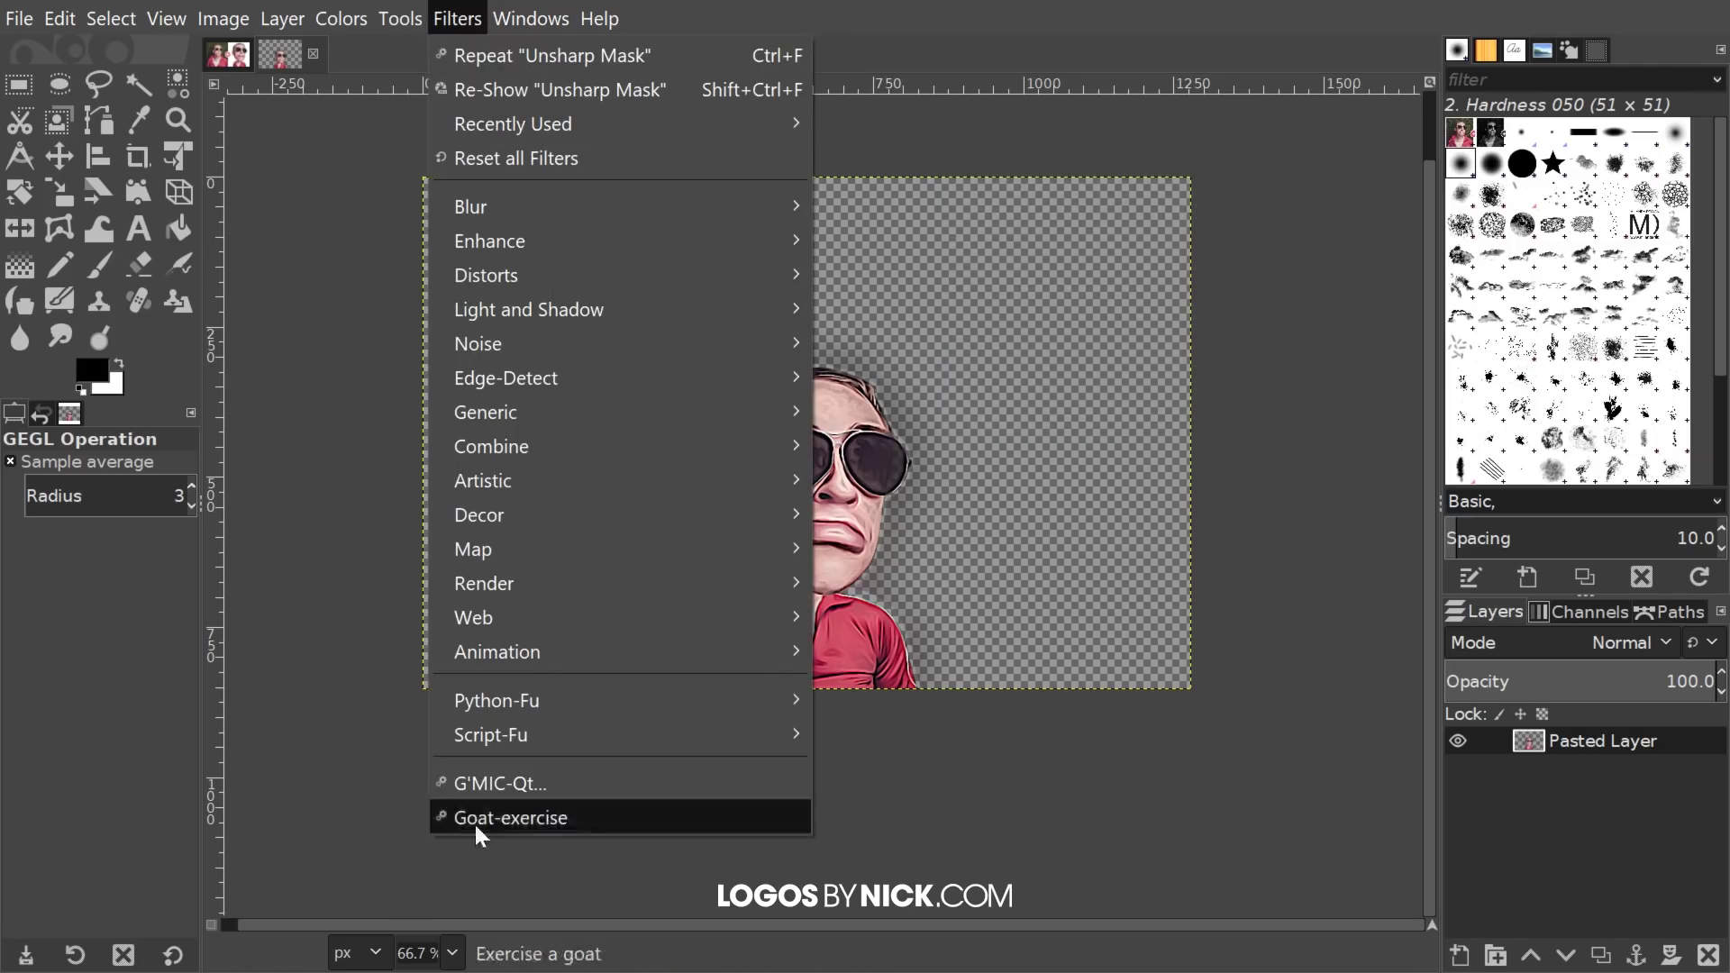
{"action": "left_click", "coordinate": [505, 794]}
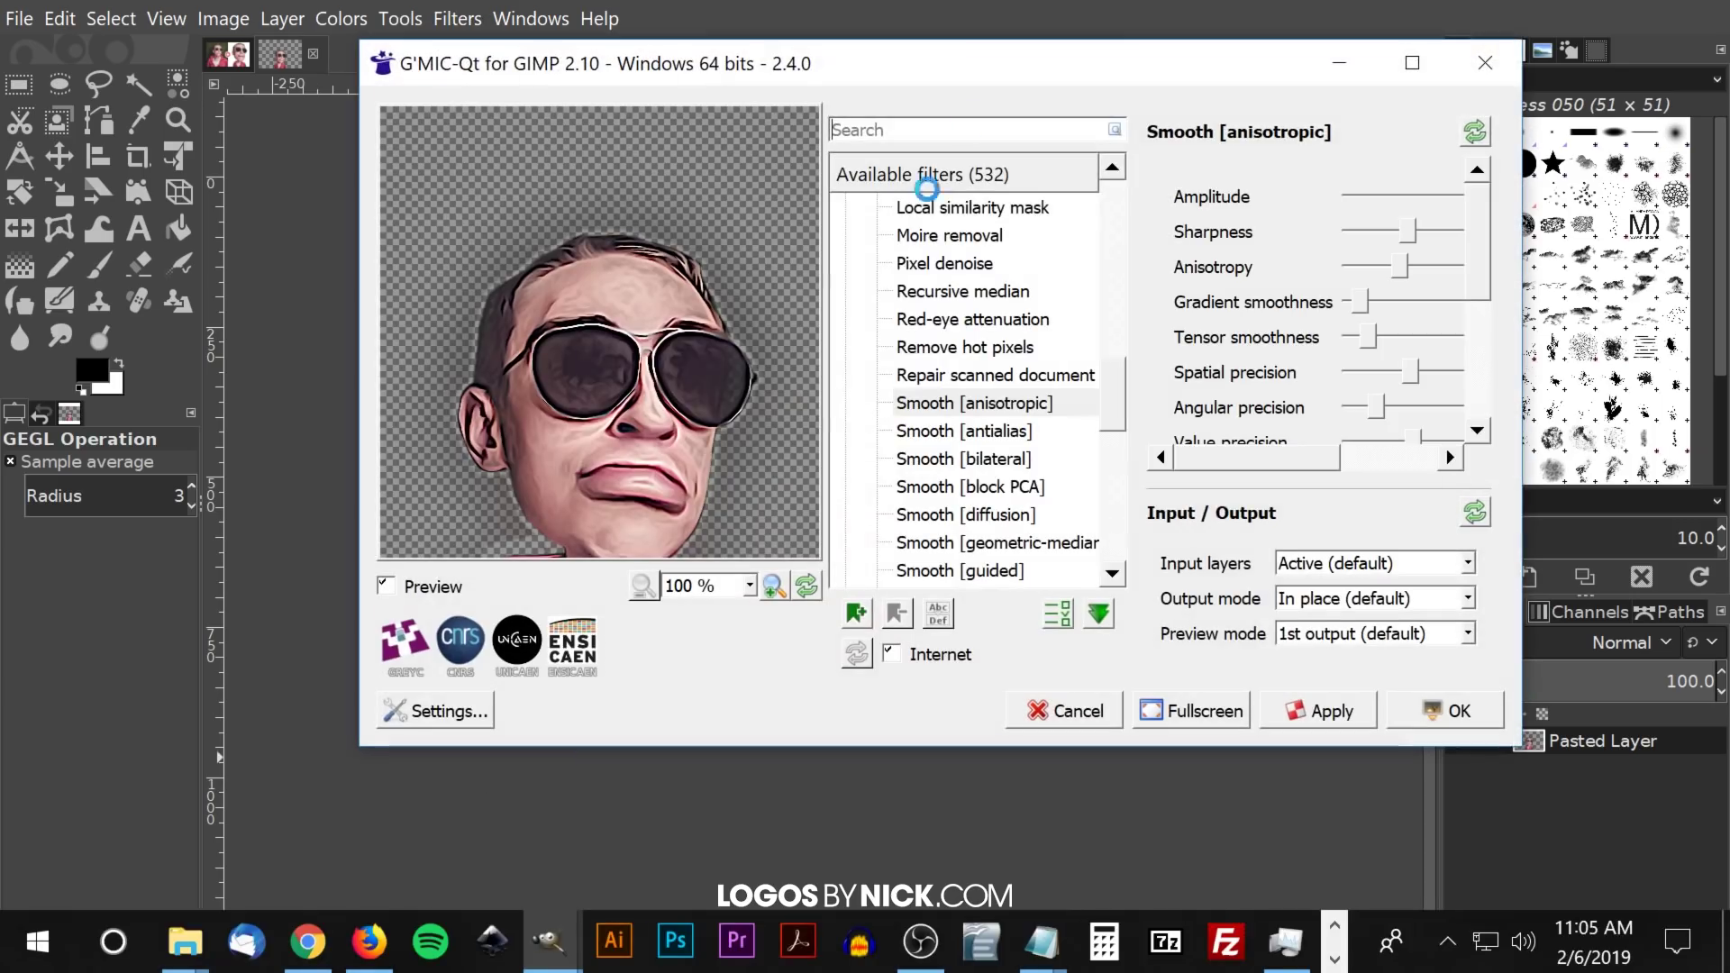
{"action": "left_click", "coordinate": [1475, 701]}
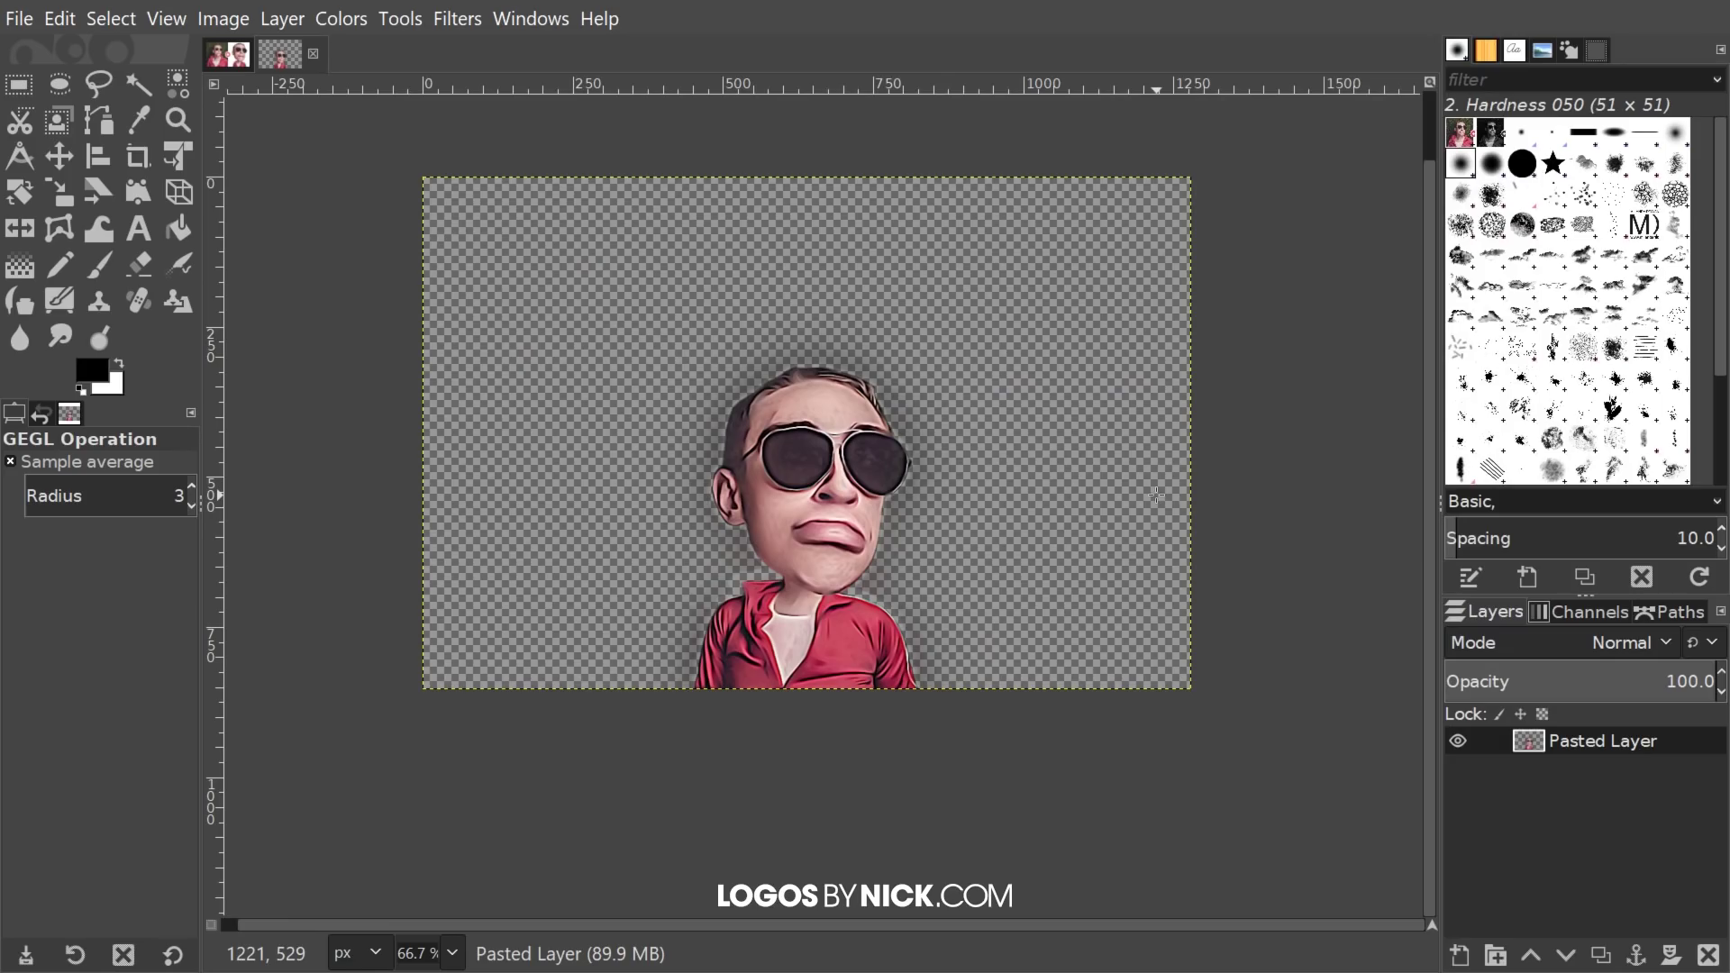
Step: Examine the filtered caricature up close and at full size, checking the face, jacket and surrounding edges
{"action": "scroll", "coordinate": [768, 576], "scroll_direction": "up", "scroll_amount": 4}
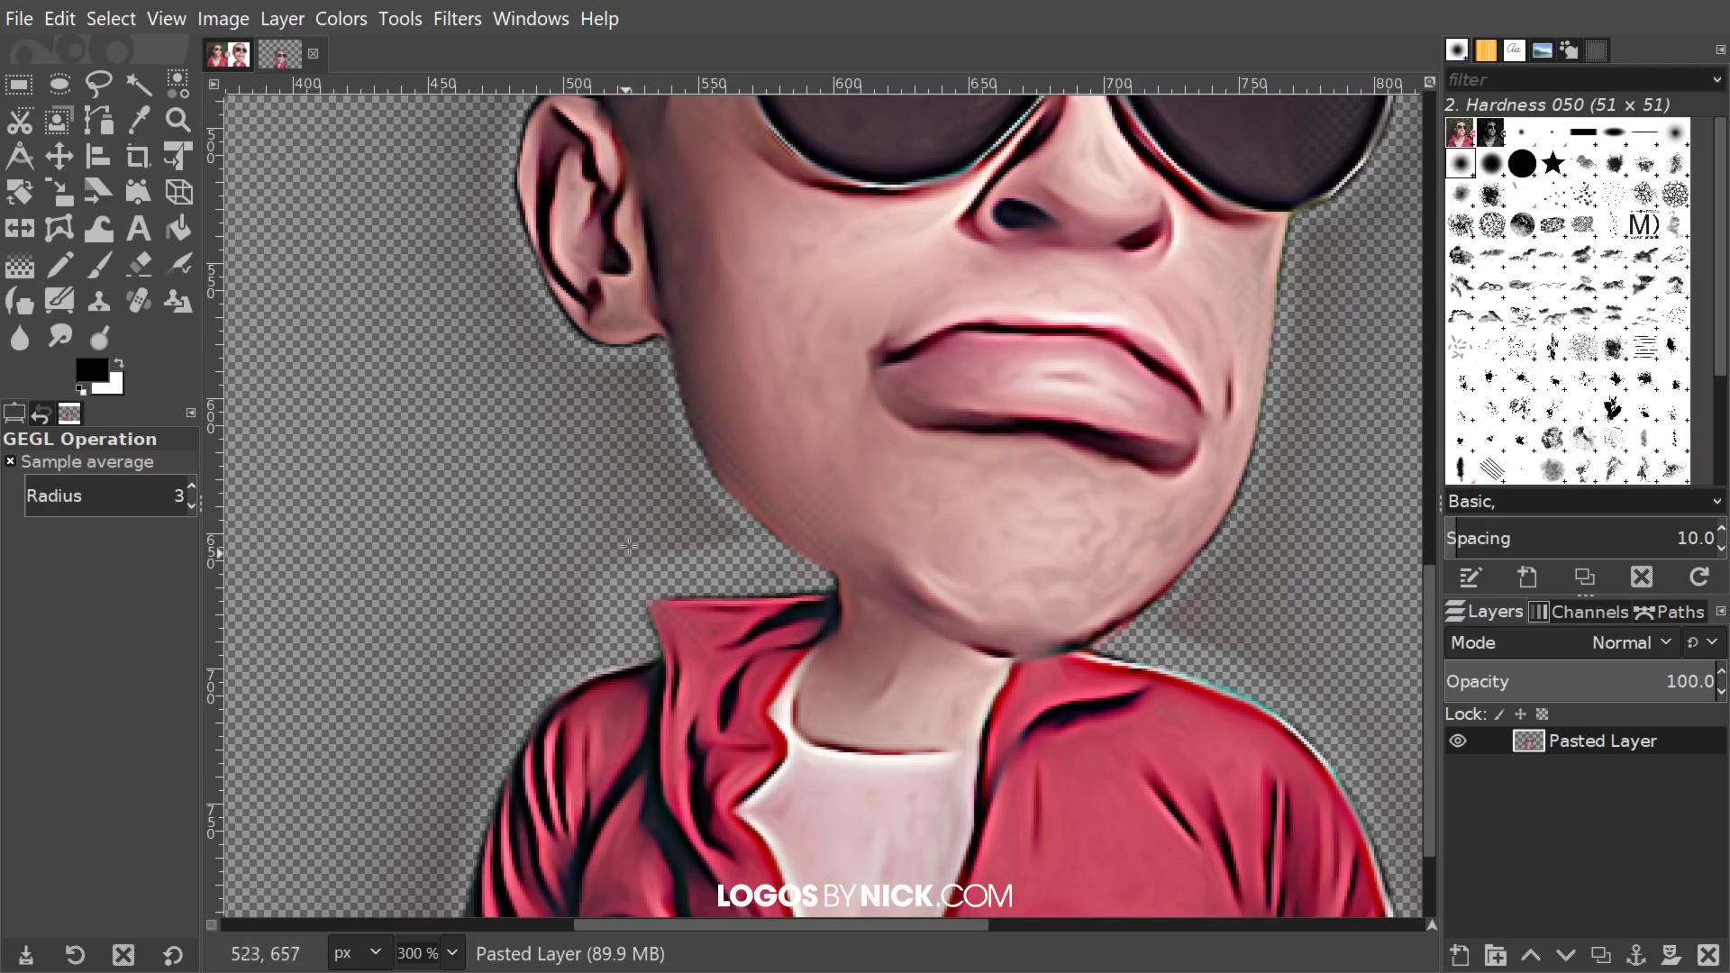
{"action": "scroll", "coordinate": [631, 549], "scroll_direction": "down", "scroll_amount": 3}
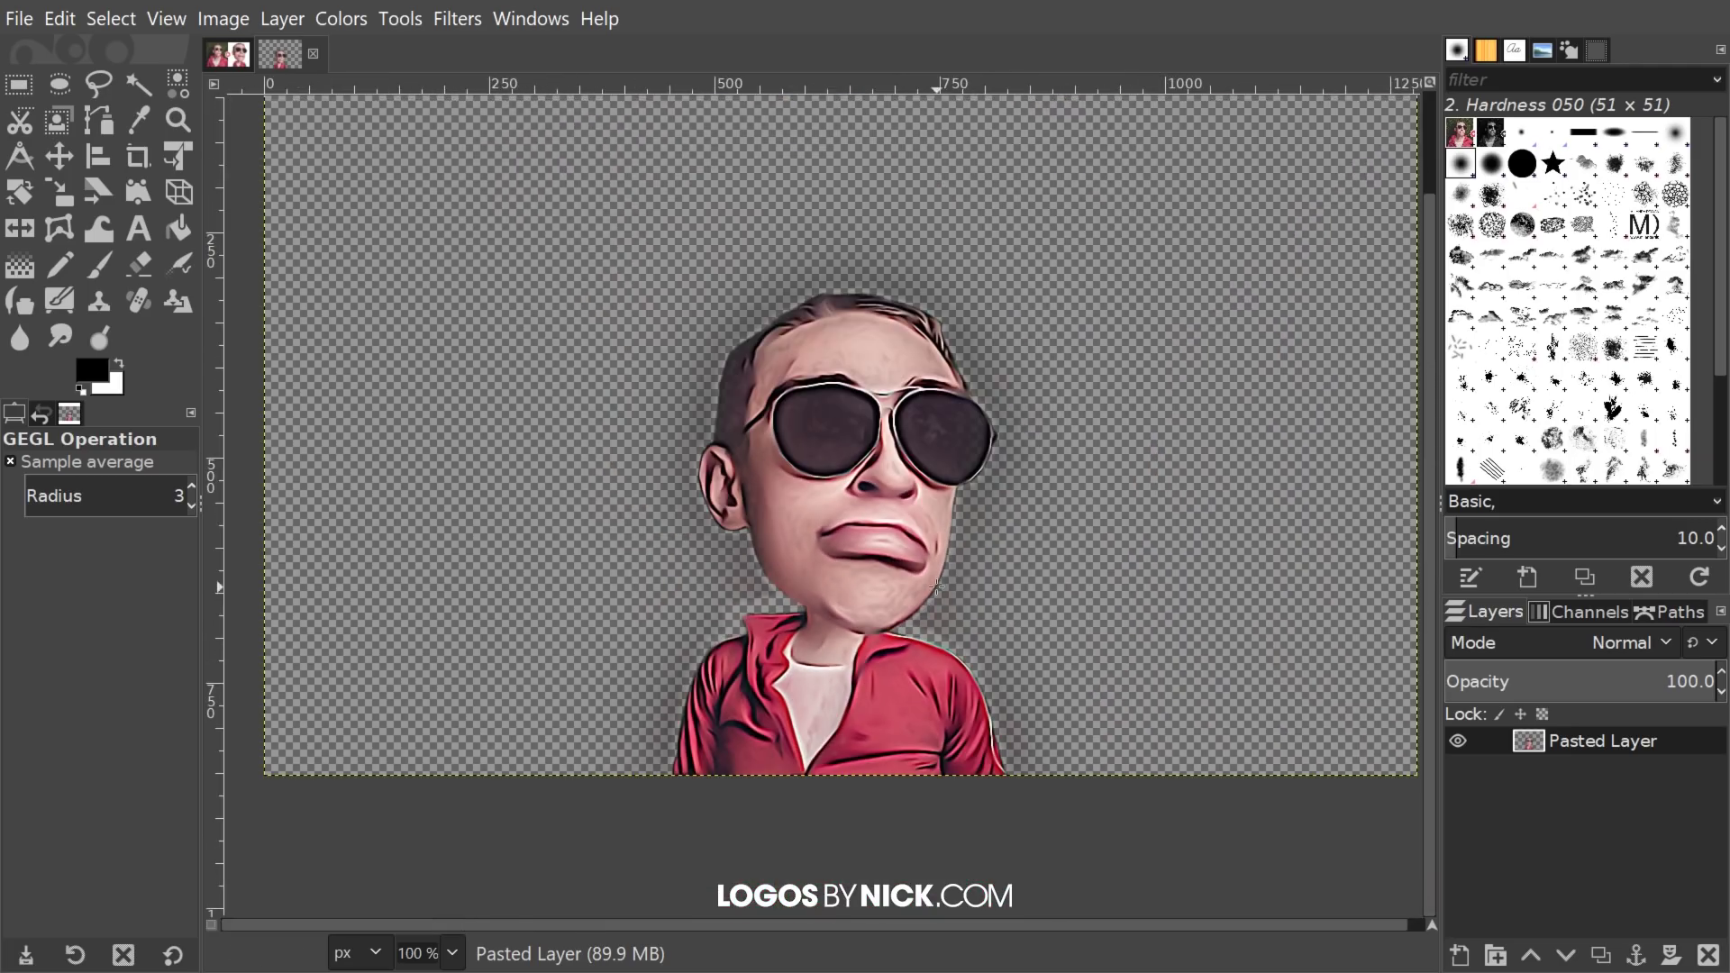
{"action": "left_click_drag", "start_coordinate": [854, 488], "coordinate": [806, 481]}
{"action": "scroll", "coordinate": [808, 482], "scroll_direction": "down", "scroll_amount": 1}
{"action": "scroll", "coordinate": [808, 482], "scroll_direction": "up", "scroll_amount": 1}
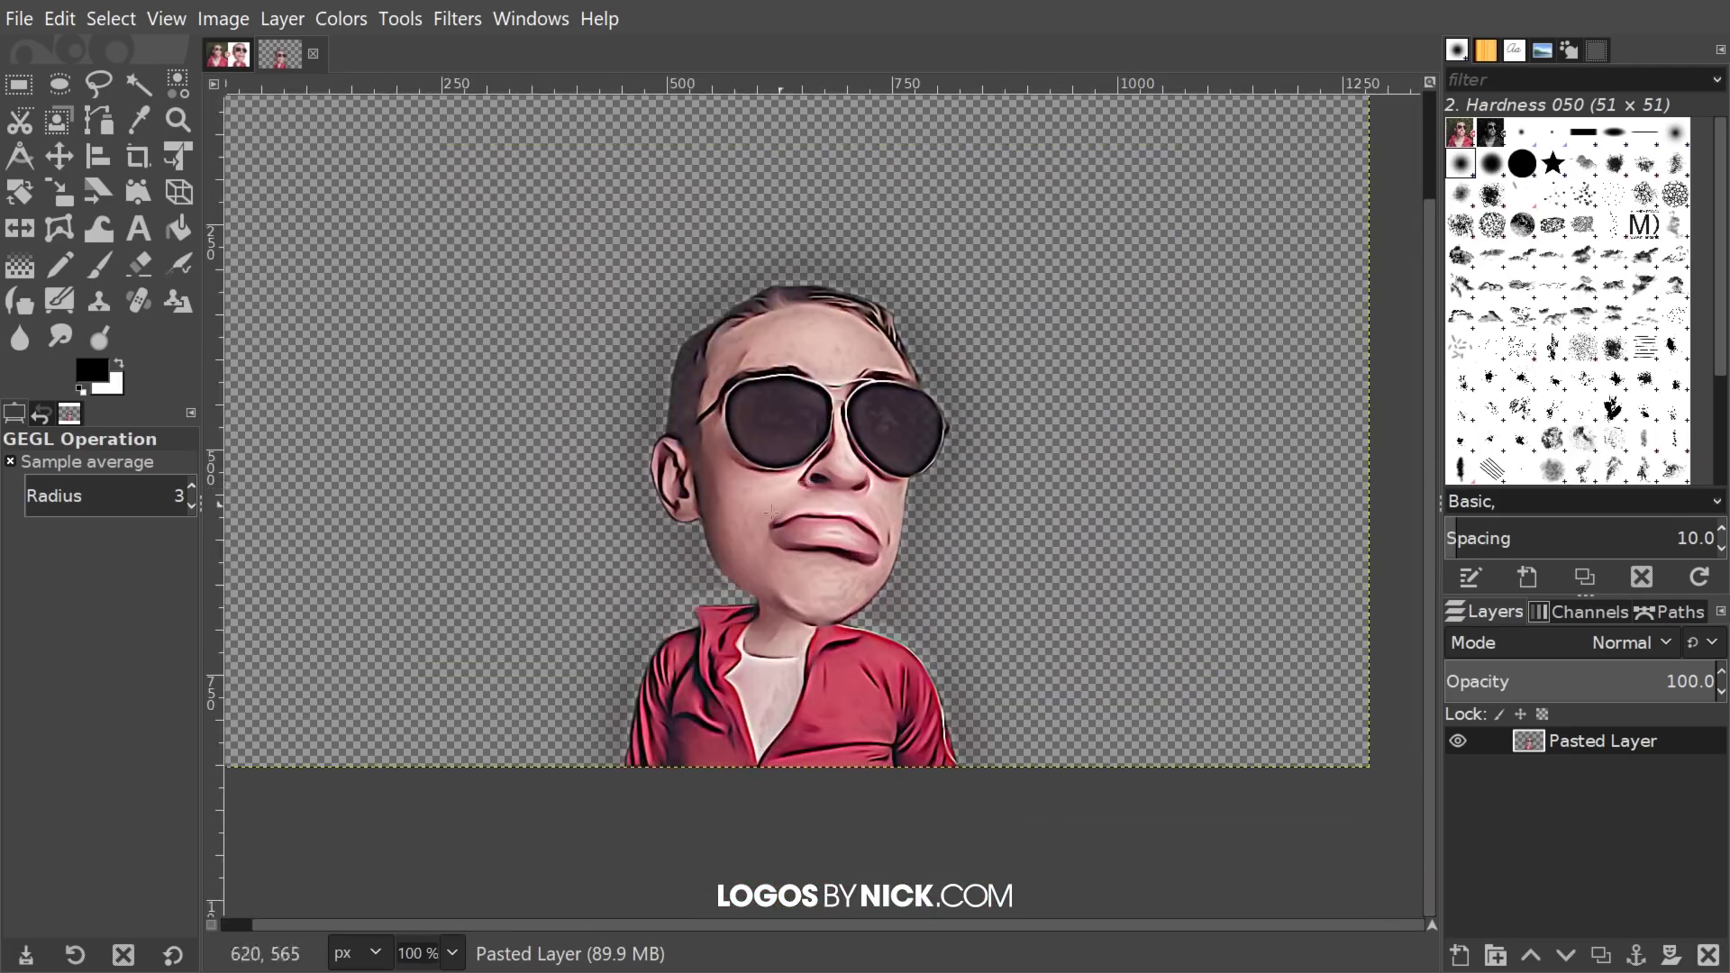
{"action": "scroll", "coordinate": [816, 607], "scroll_direction": "up", "scroll_amount": 1}
{"action": "scroll", "coordinate": [816, 608], "scroll_direction": "down", "scroll_amount": 1}
{"action": "left_click_drag", "start_coordinate": [862, 573], "coordinate": [910, 608]}
{"action": "left_click_drag", "start_coordinate": [1035, 584], "coordinate": [1035, 579]}
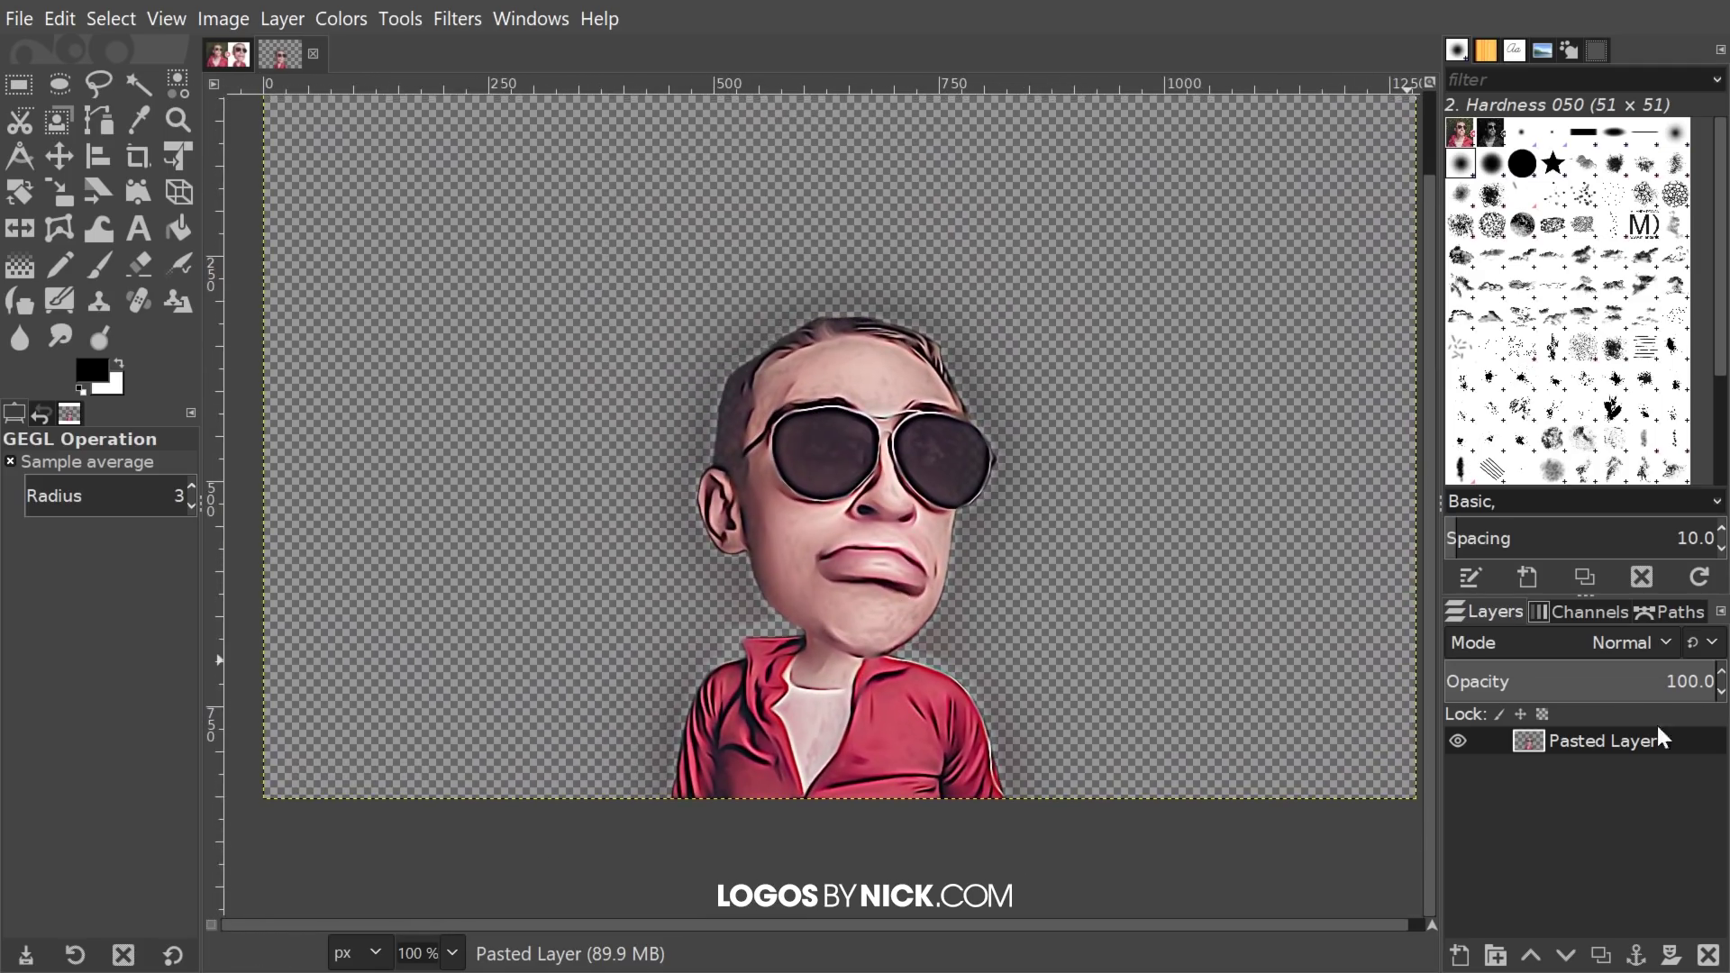
Step: Delete the shadowy halo around the figure using an inverted alpha selection of the Pasted Layer, and deselect
{"action": "right_click", "coordinate": [1619, 744]}
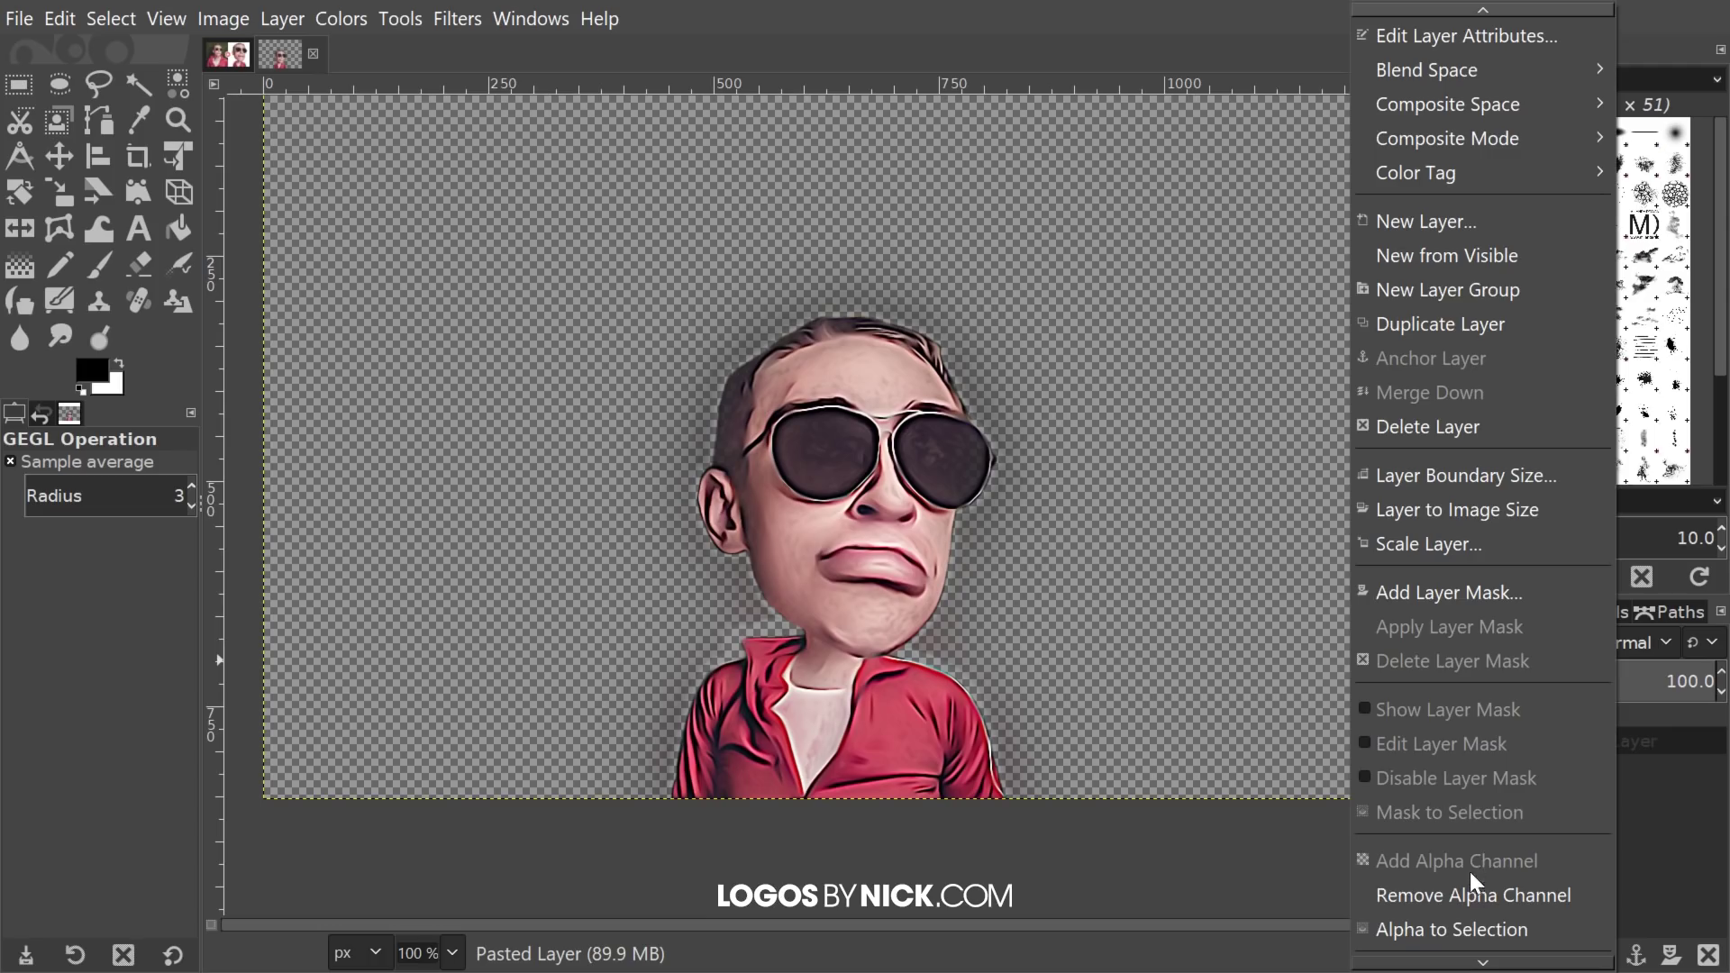
{"action": "left_click", "coordinate": [1442, 934]}
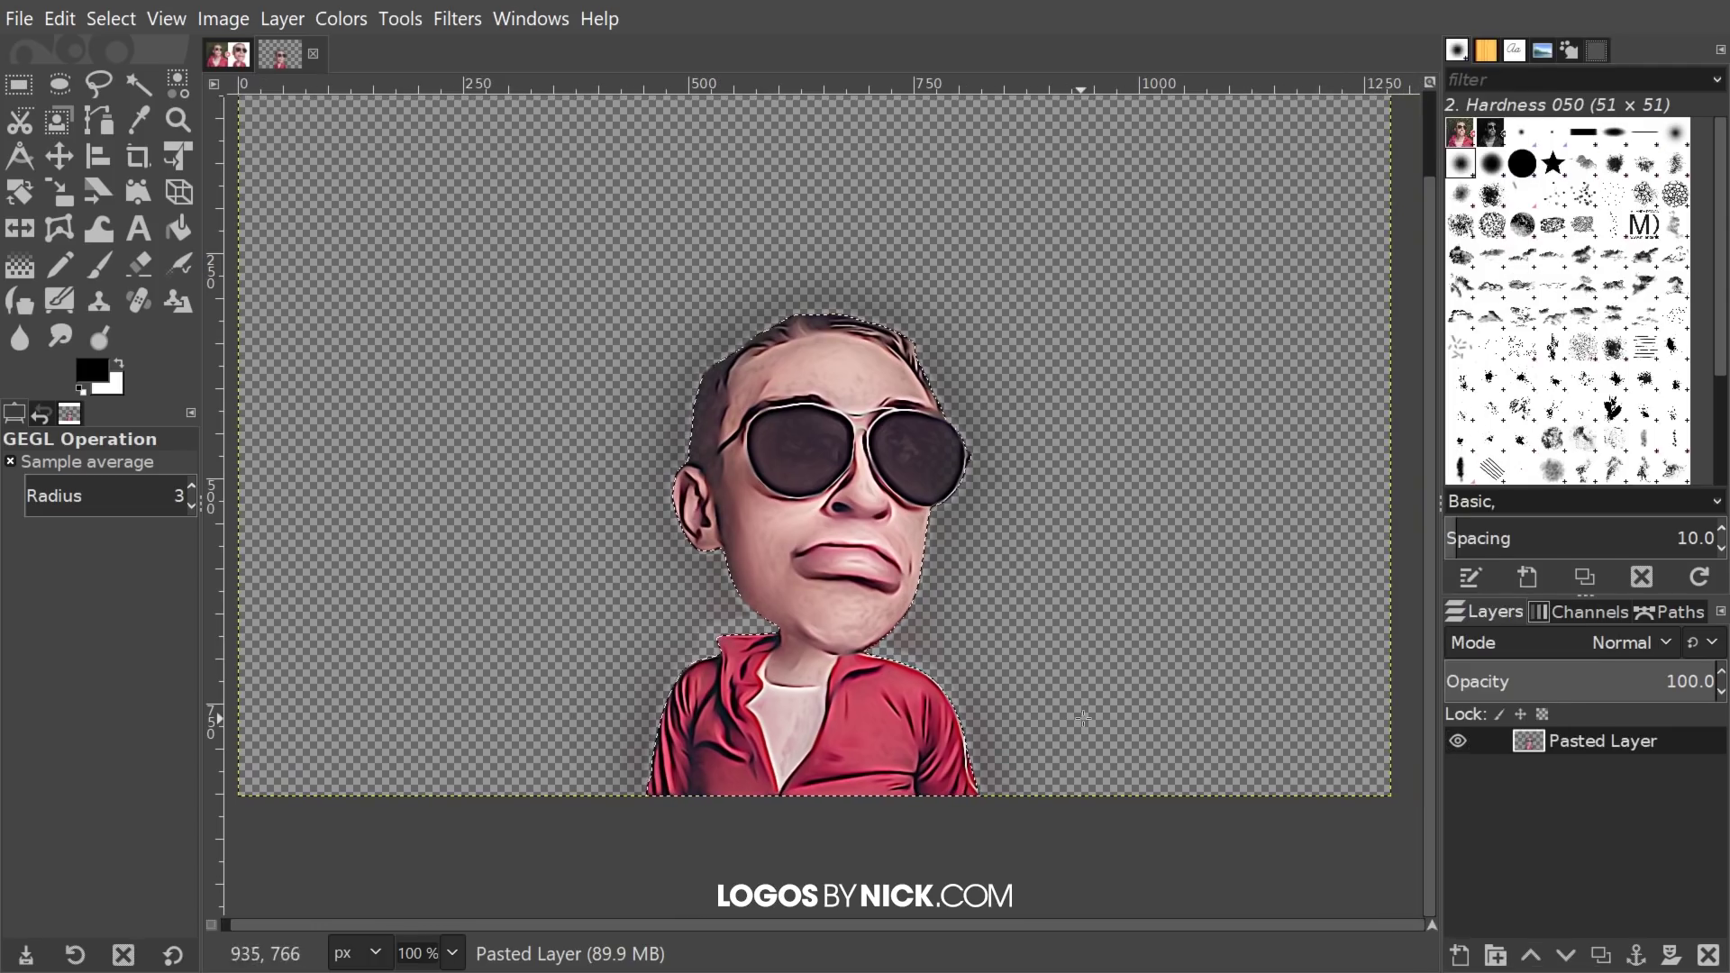
{"action": "left_click", "coordinate": [125, 24]}
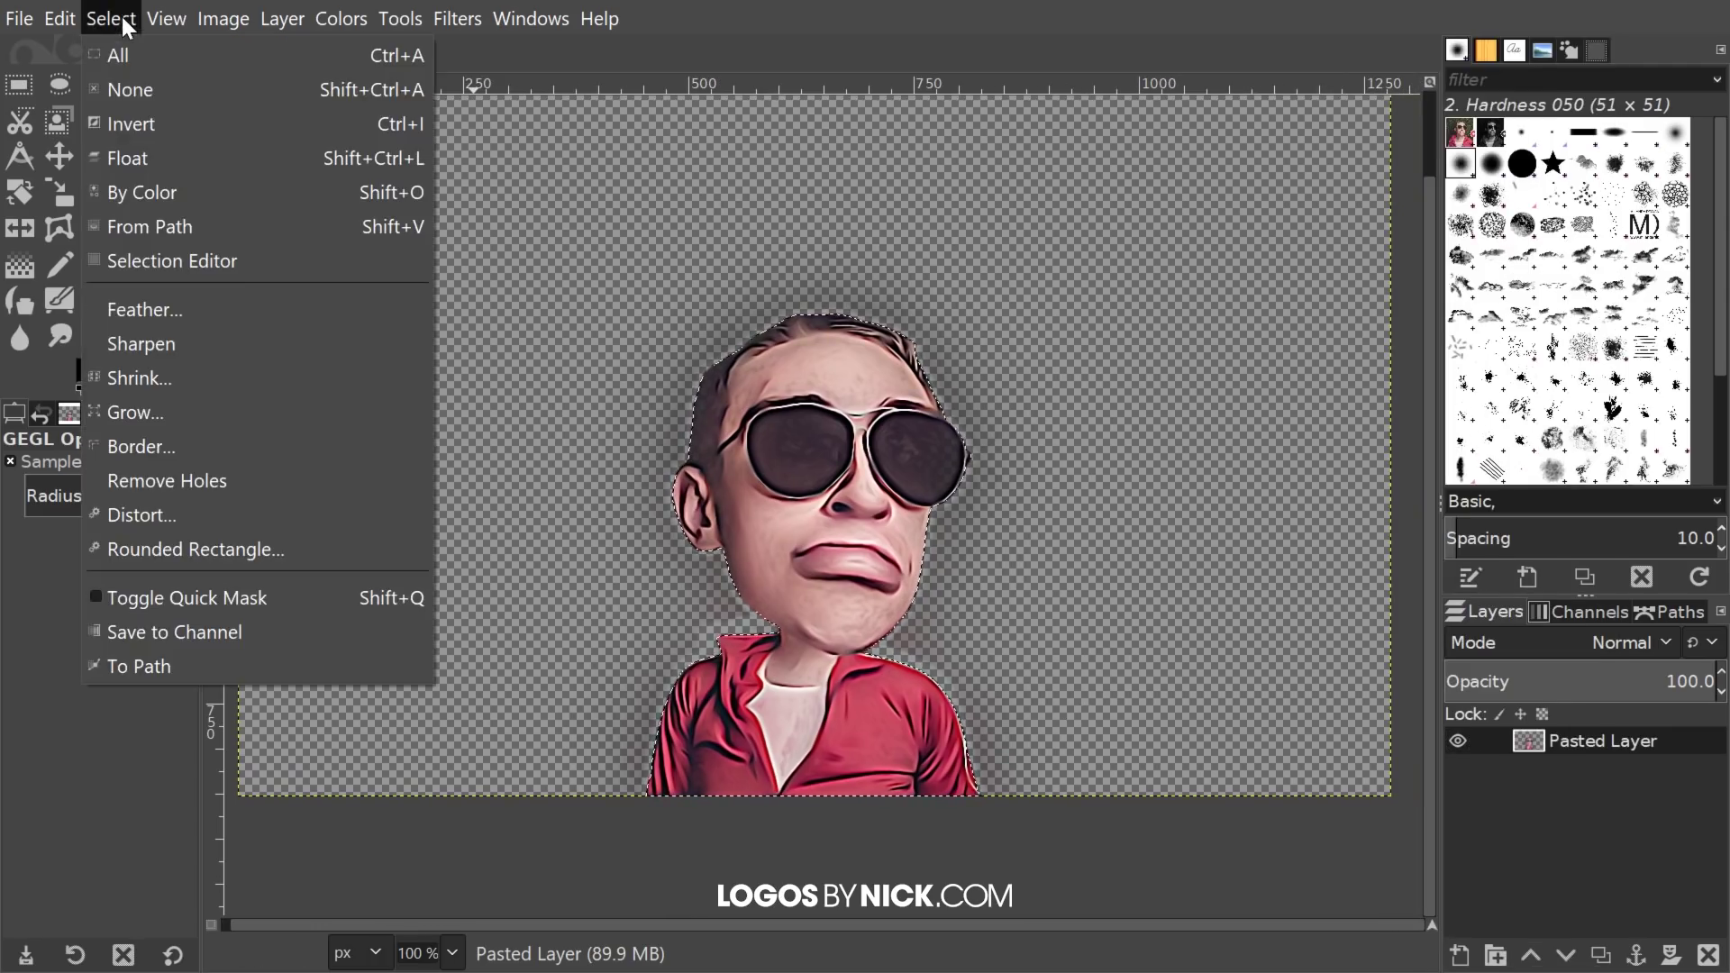
{"action": "left_click", "coordinate": [130, 124]}
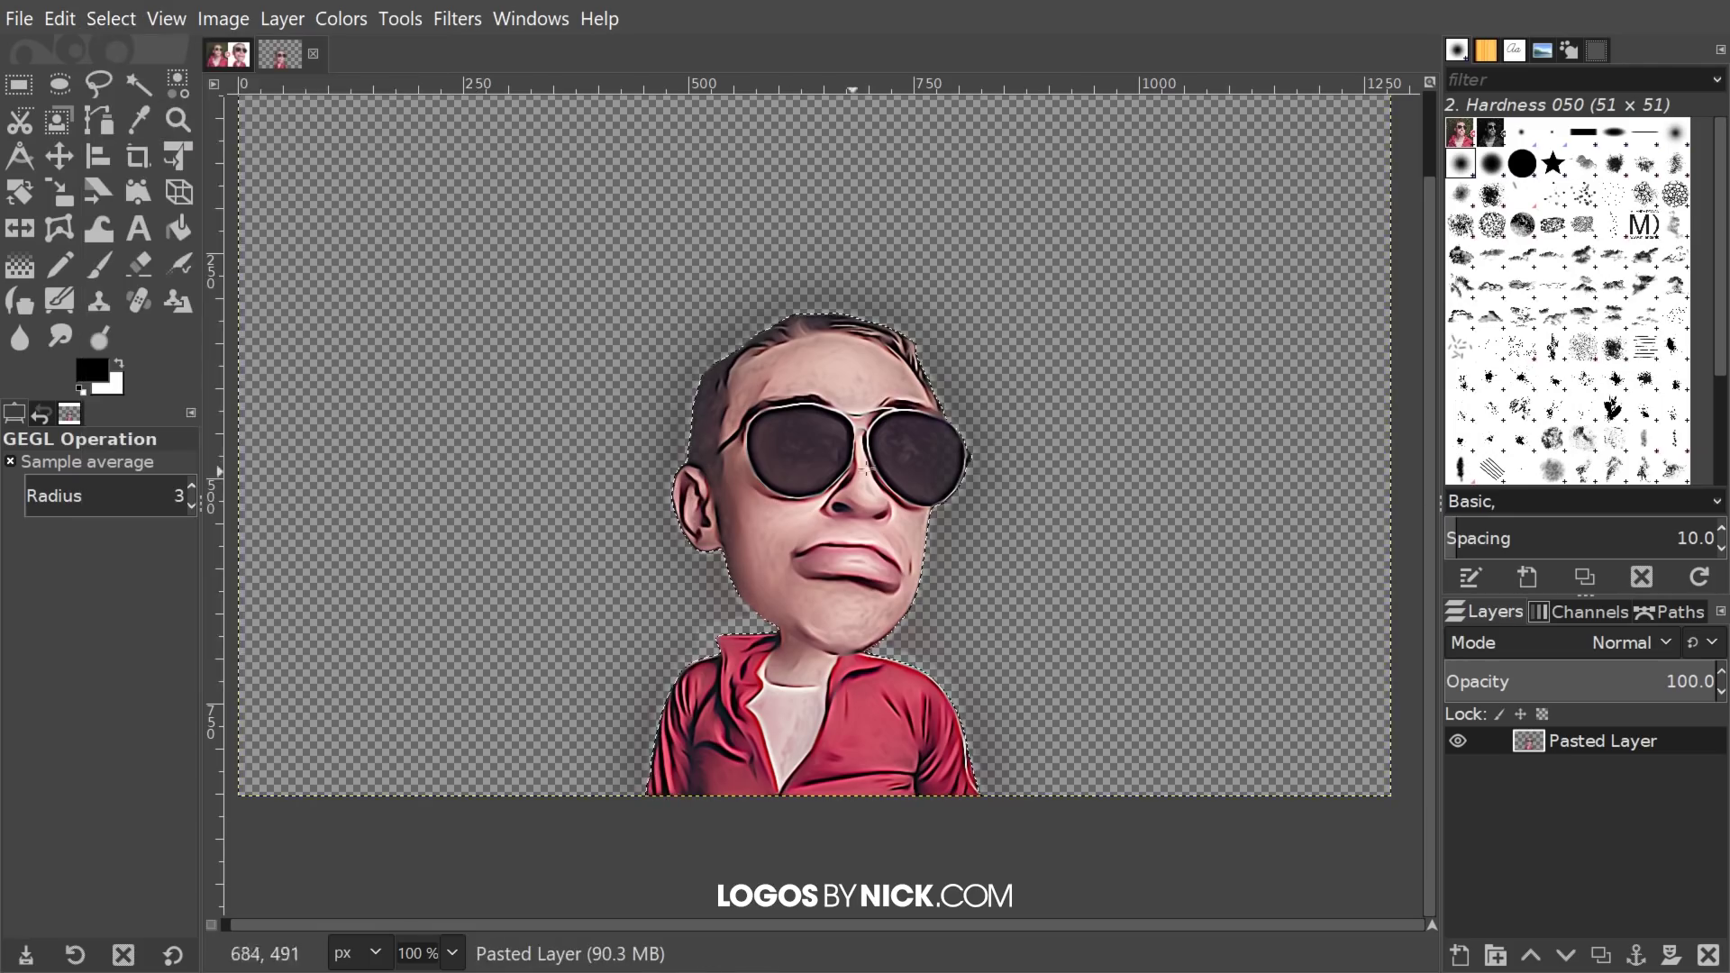
{"action": "left_click_drag", "start_coordinate": [866, 469], "coordinate": [922, 493]}
{"action": "key", "text": "Delete"}
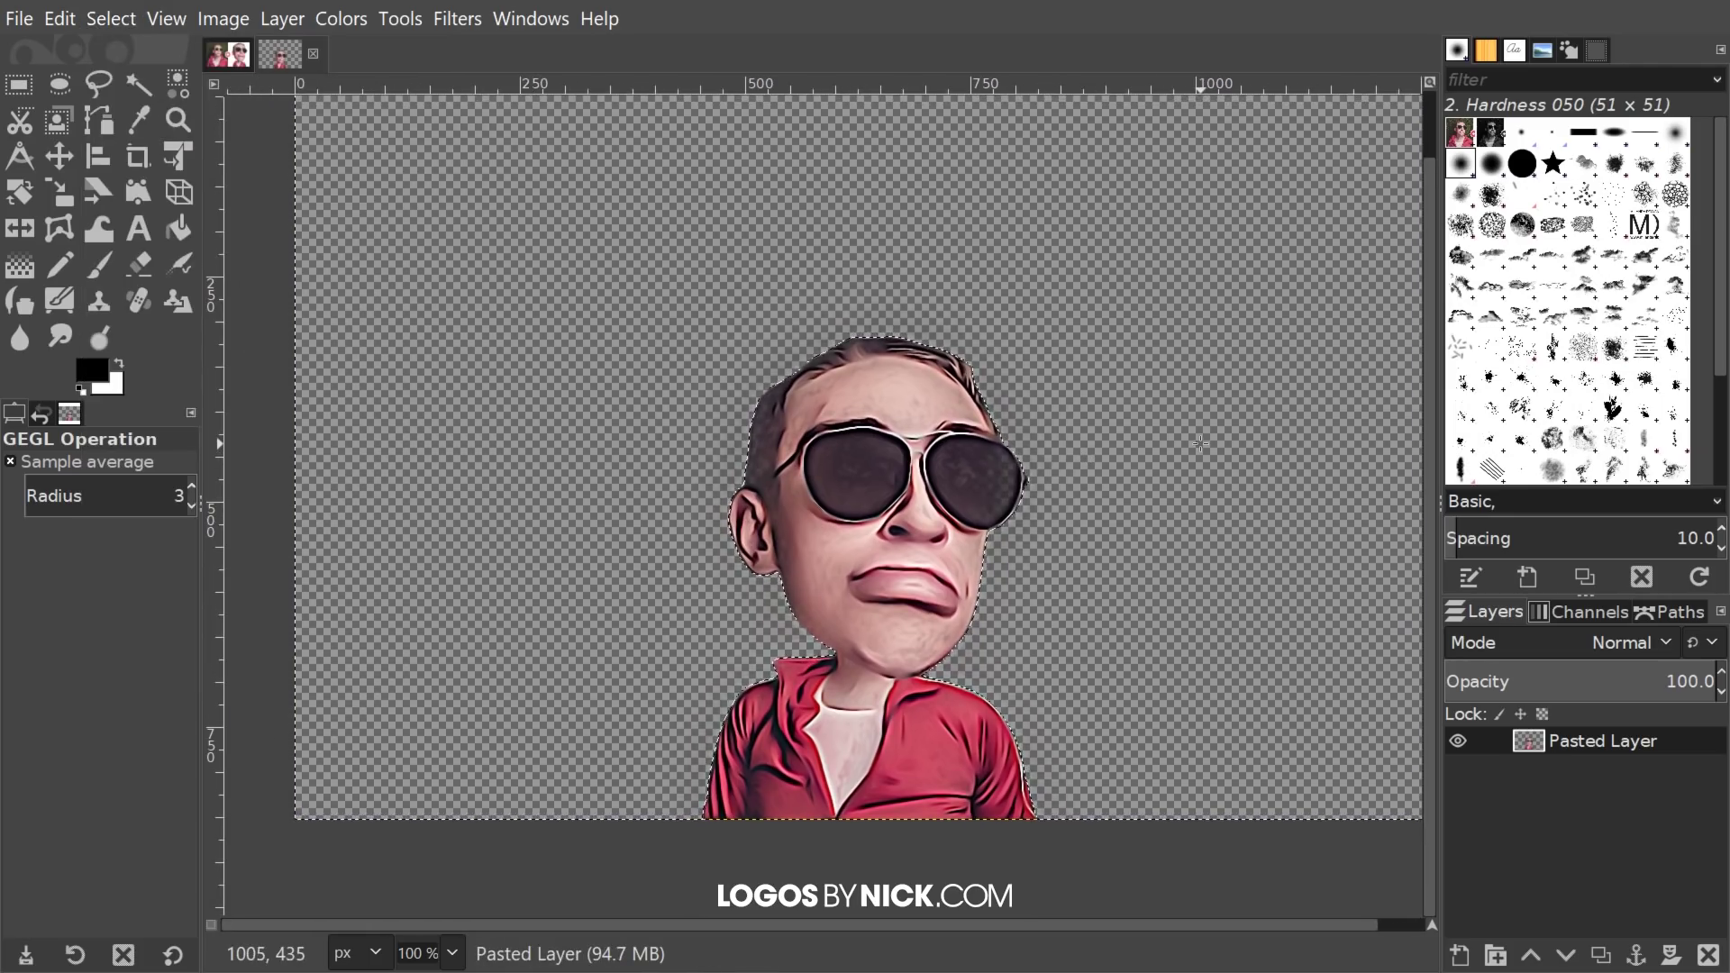
{"action": "left_click", "coordinate": [111, 18]}
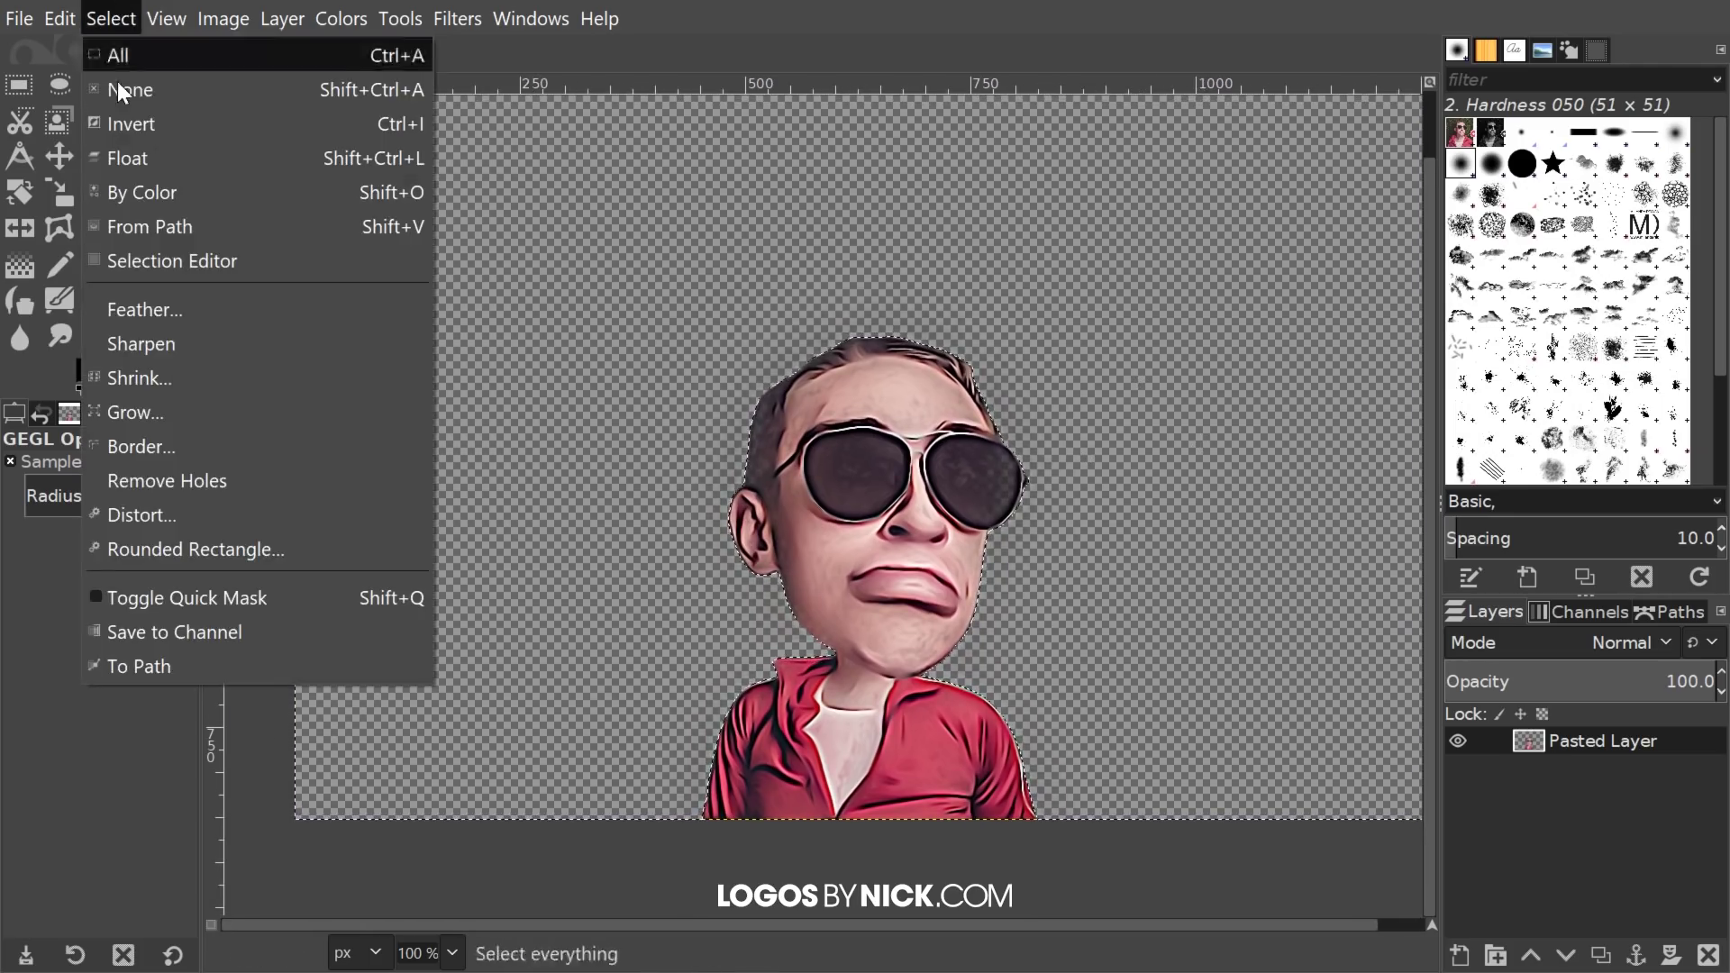
{"action": "left_click", "coordinate": [127, 81]}
Step: Review the cleaned caricature and compare it with the before-and-after reference in 1920-thumb.png
{"action": "scroll", "coordinate": [955, 499], "scroll_direction": "right", "scroll_amount": 3}
{"action": "scroll", "coordinate": [955, 499], "scroll_direction": "up", "scroll_amount": 2}
{"action": "scroll", "coordinate": [952, 484], "scroll_direction": "down", "scroll_amount": 2}
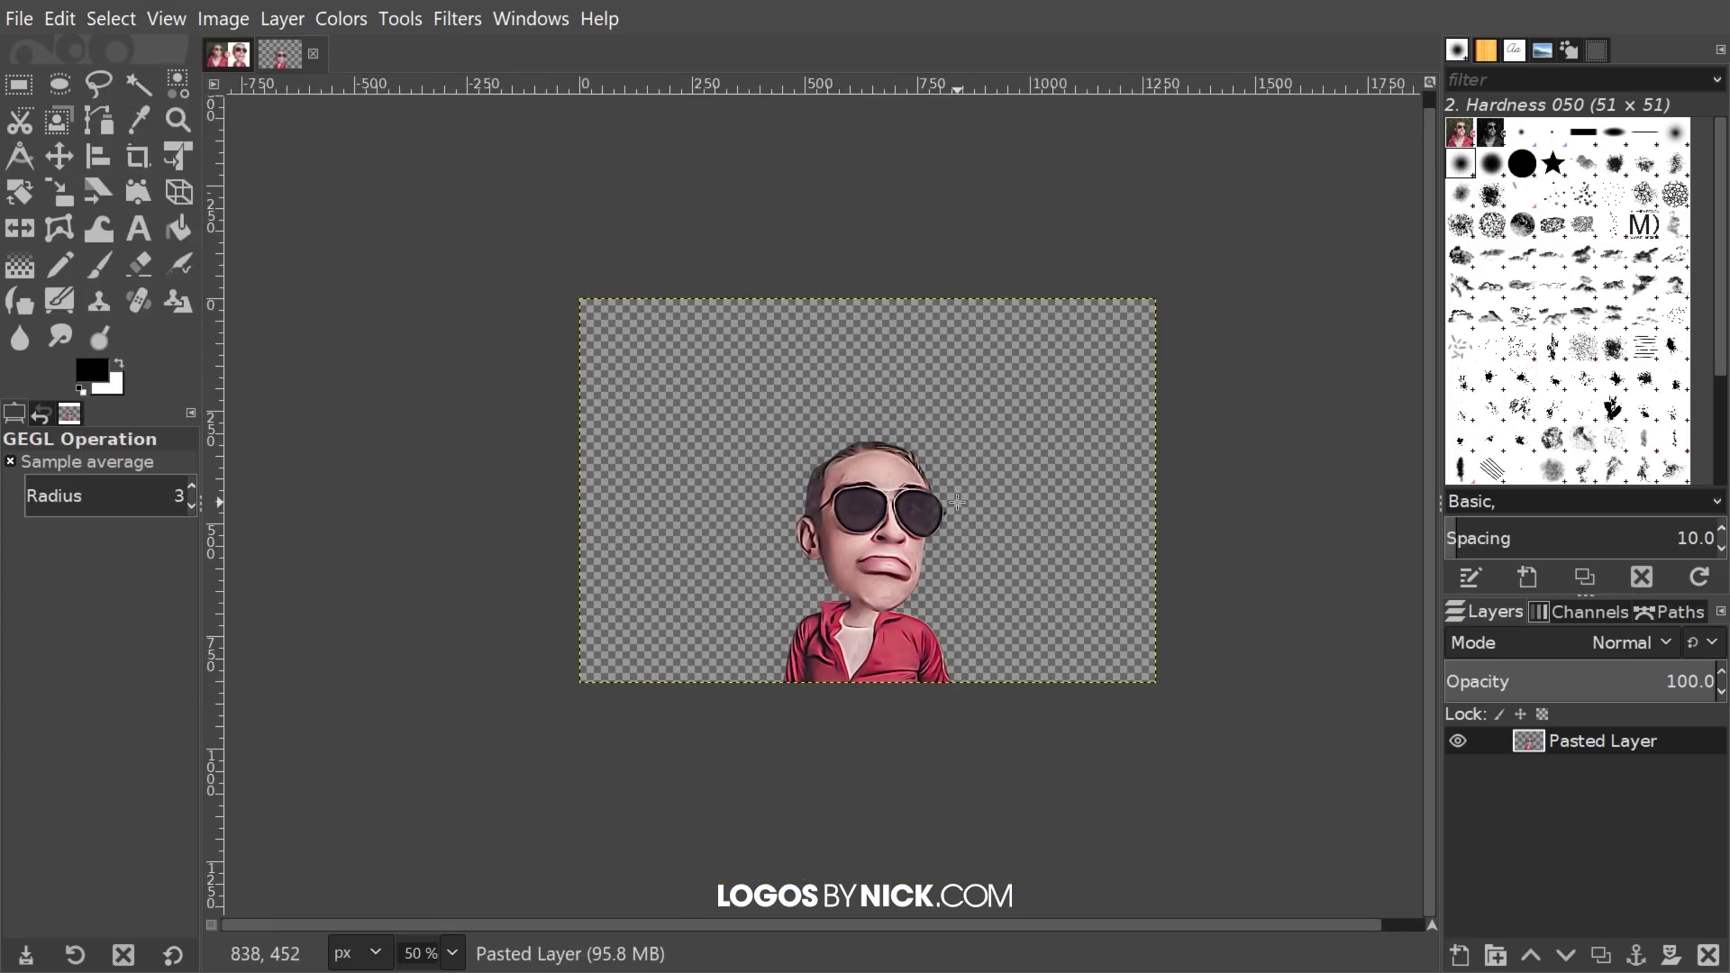
{"action": "scroll", "coordinate": [982, 539], "scroll_direction": "up", "scroll_amount": 1}
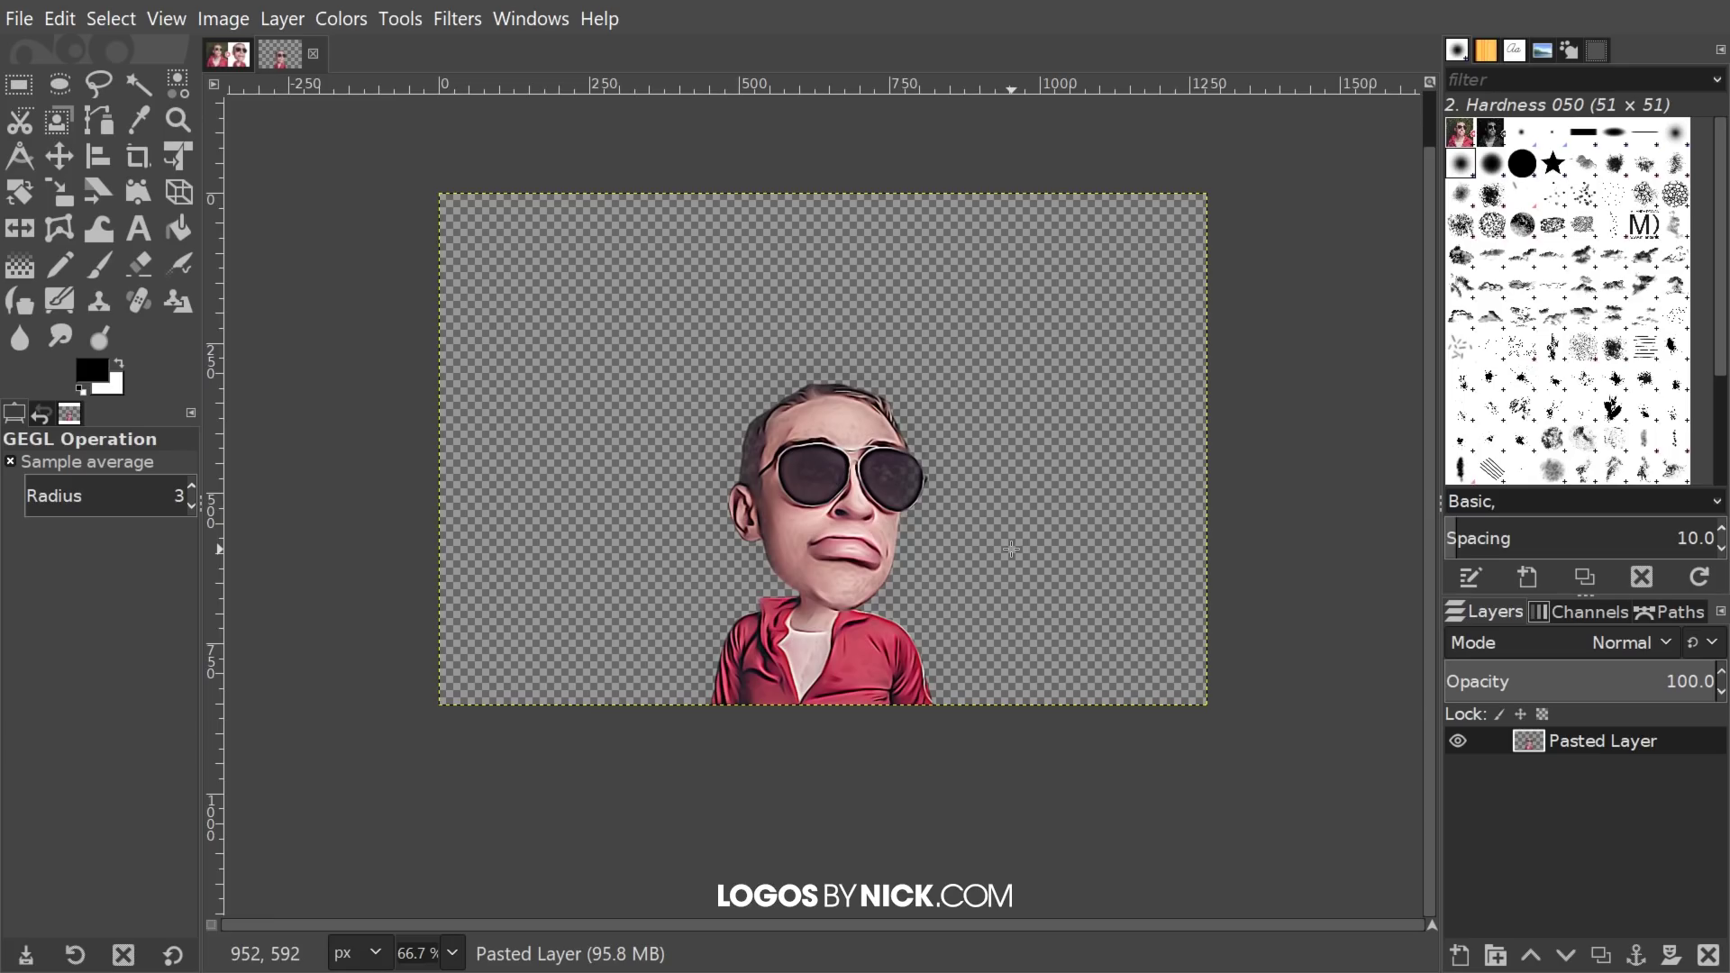
{"action": "left_click", "coordinate": [232, 60]}
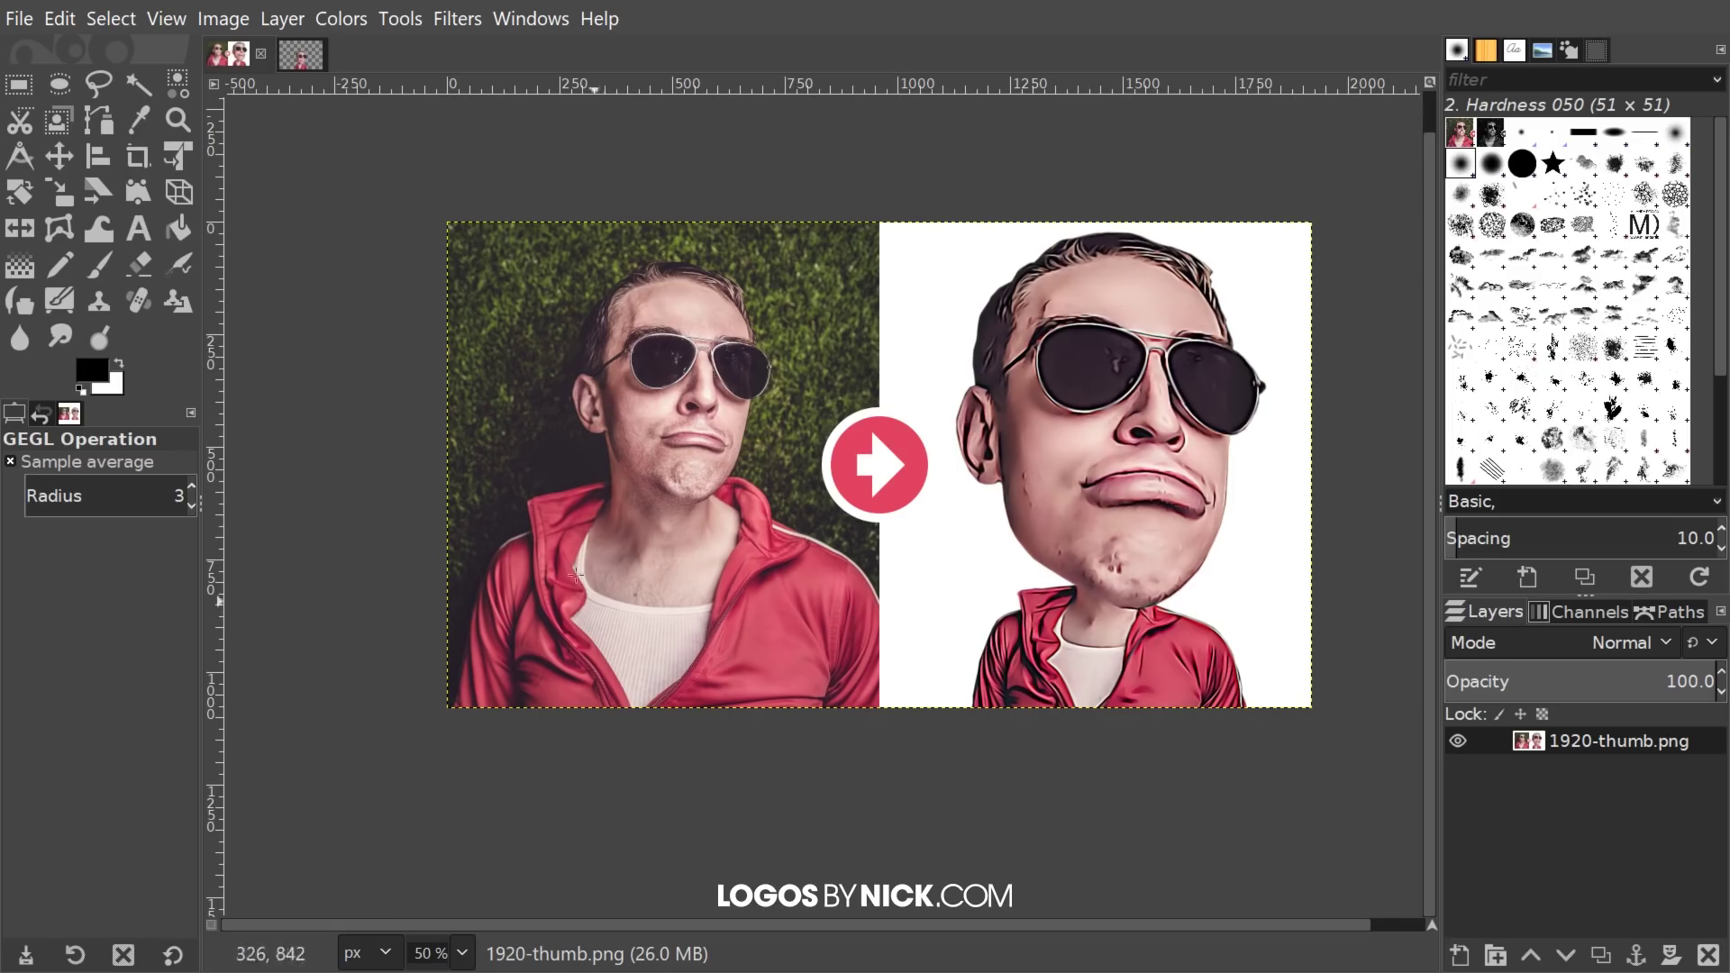
{"action": "left_click_drag", "start_coordinate": [1401, 617], "coordinate": [1274, 637]}
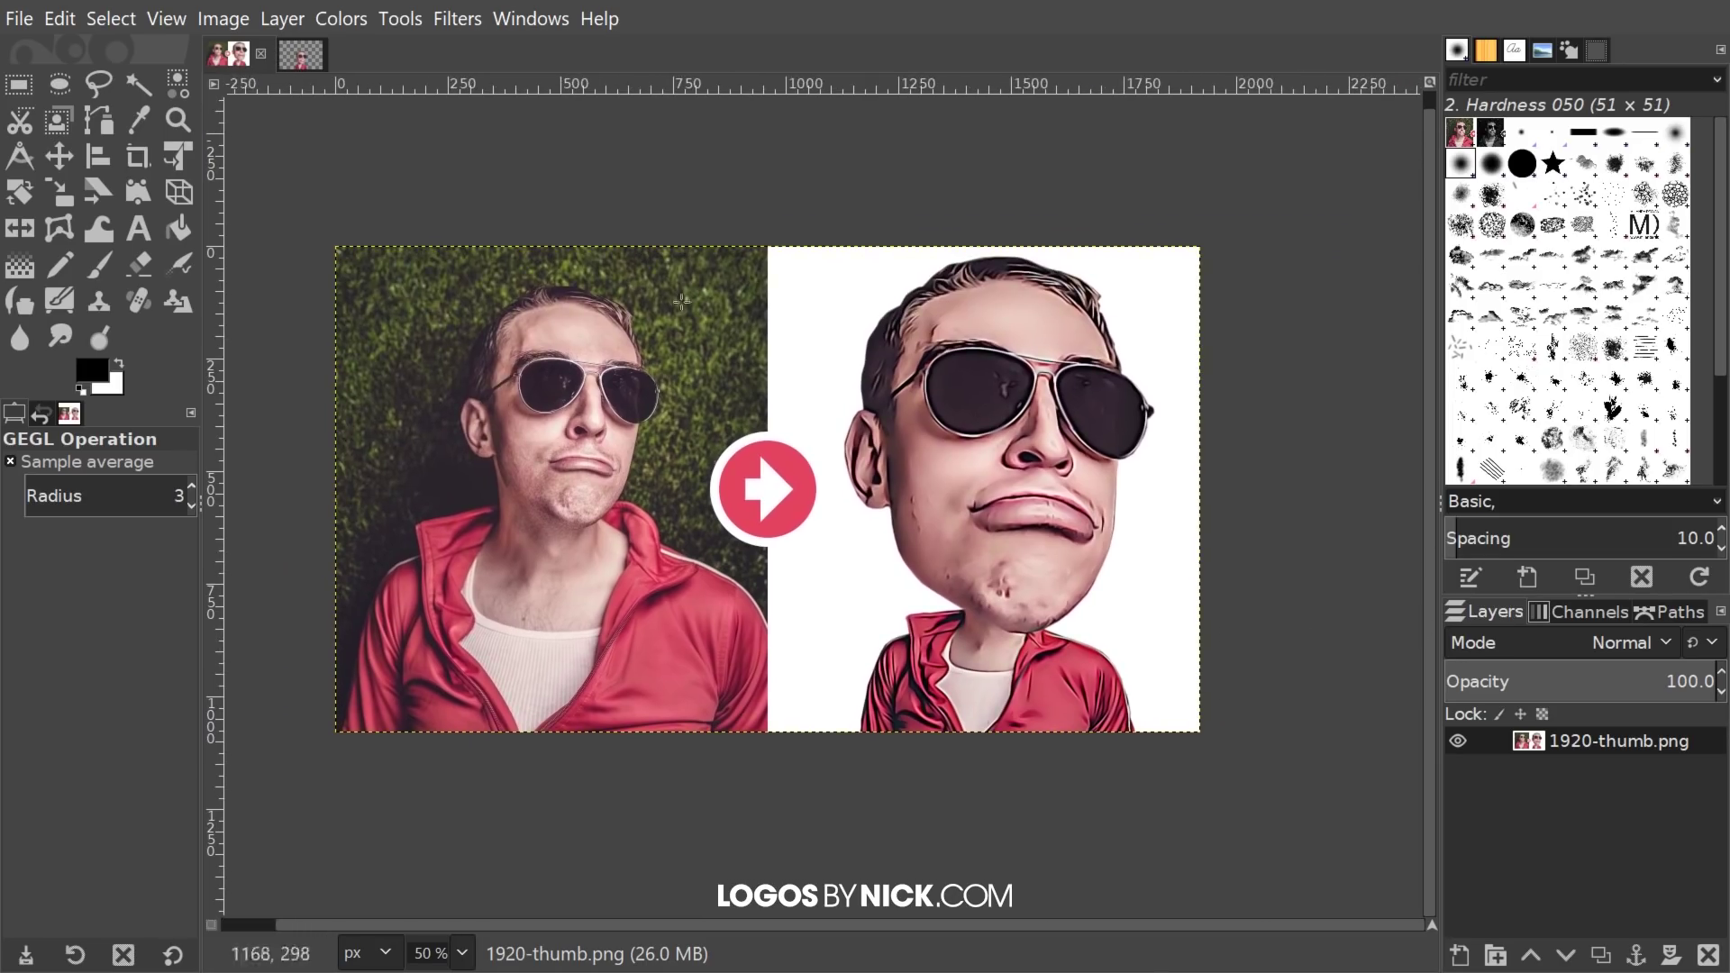
{"action": "left_click", "coordinate": [301, 54]}
{"action": "left_click_drag", "start_coordinate": [1029, 467], "coordinate": [1021, 506]}
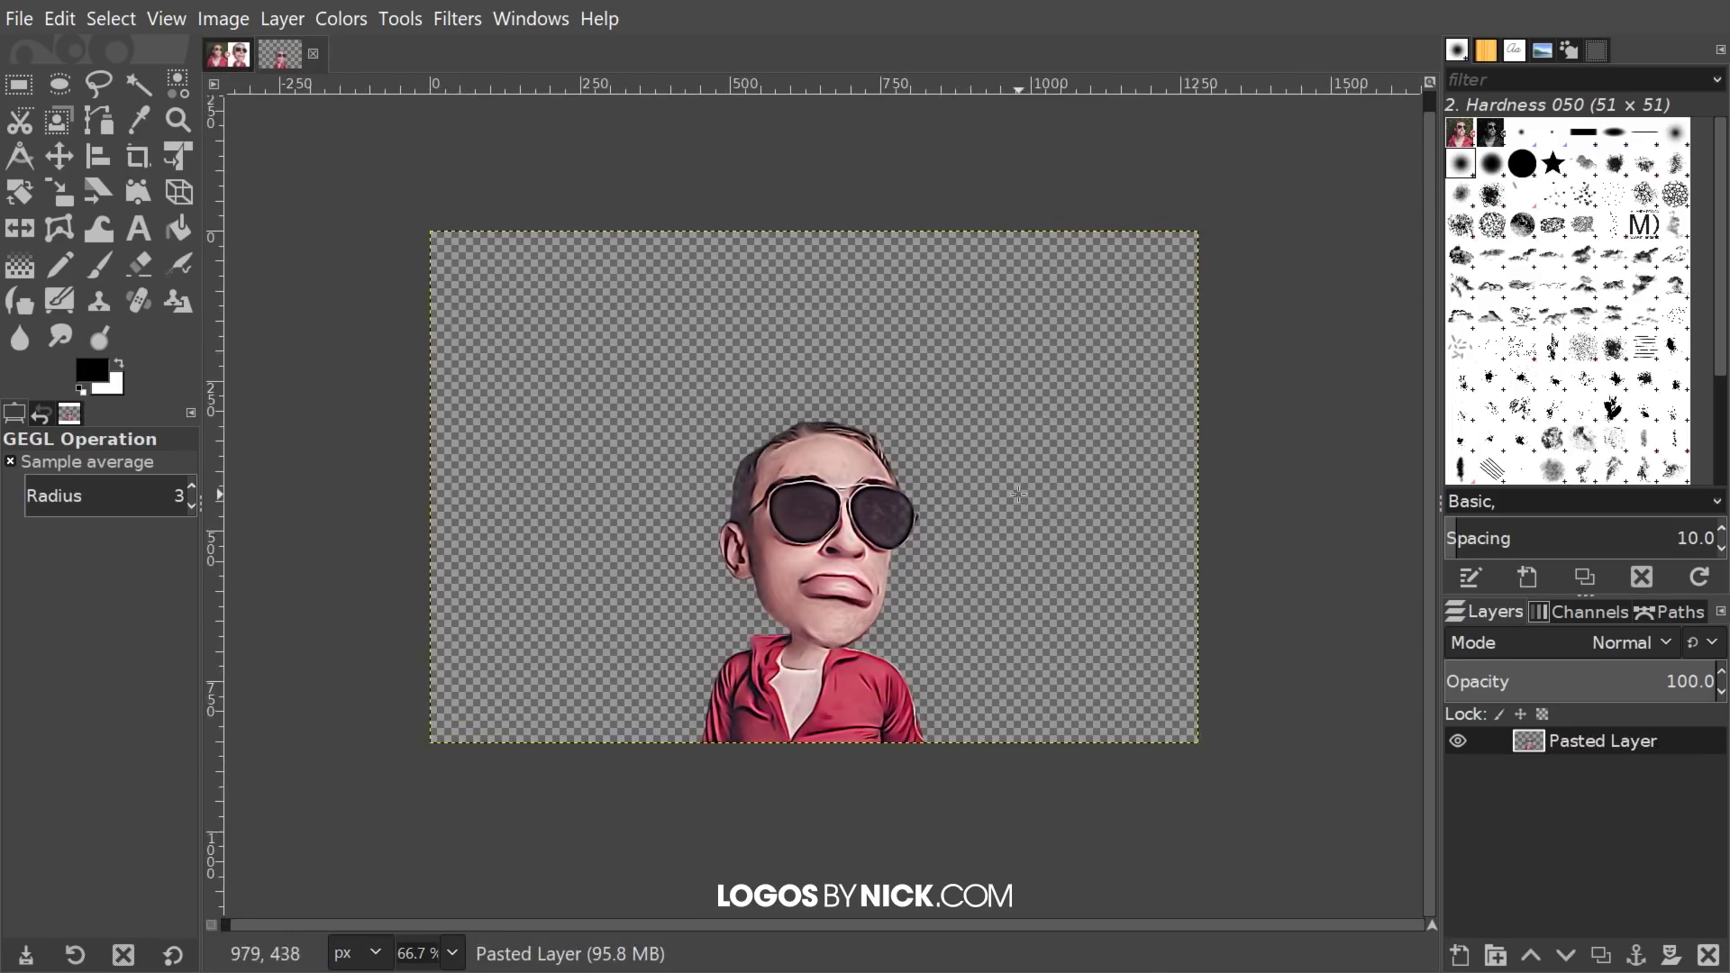